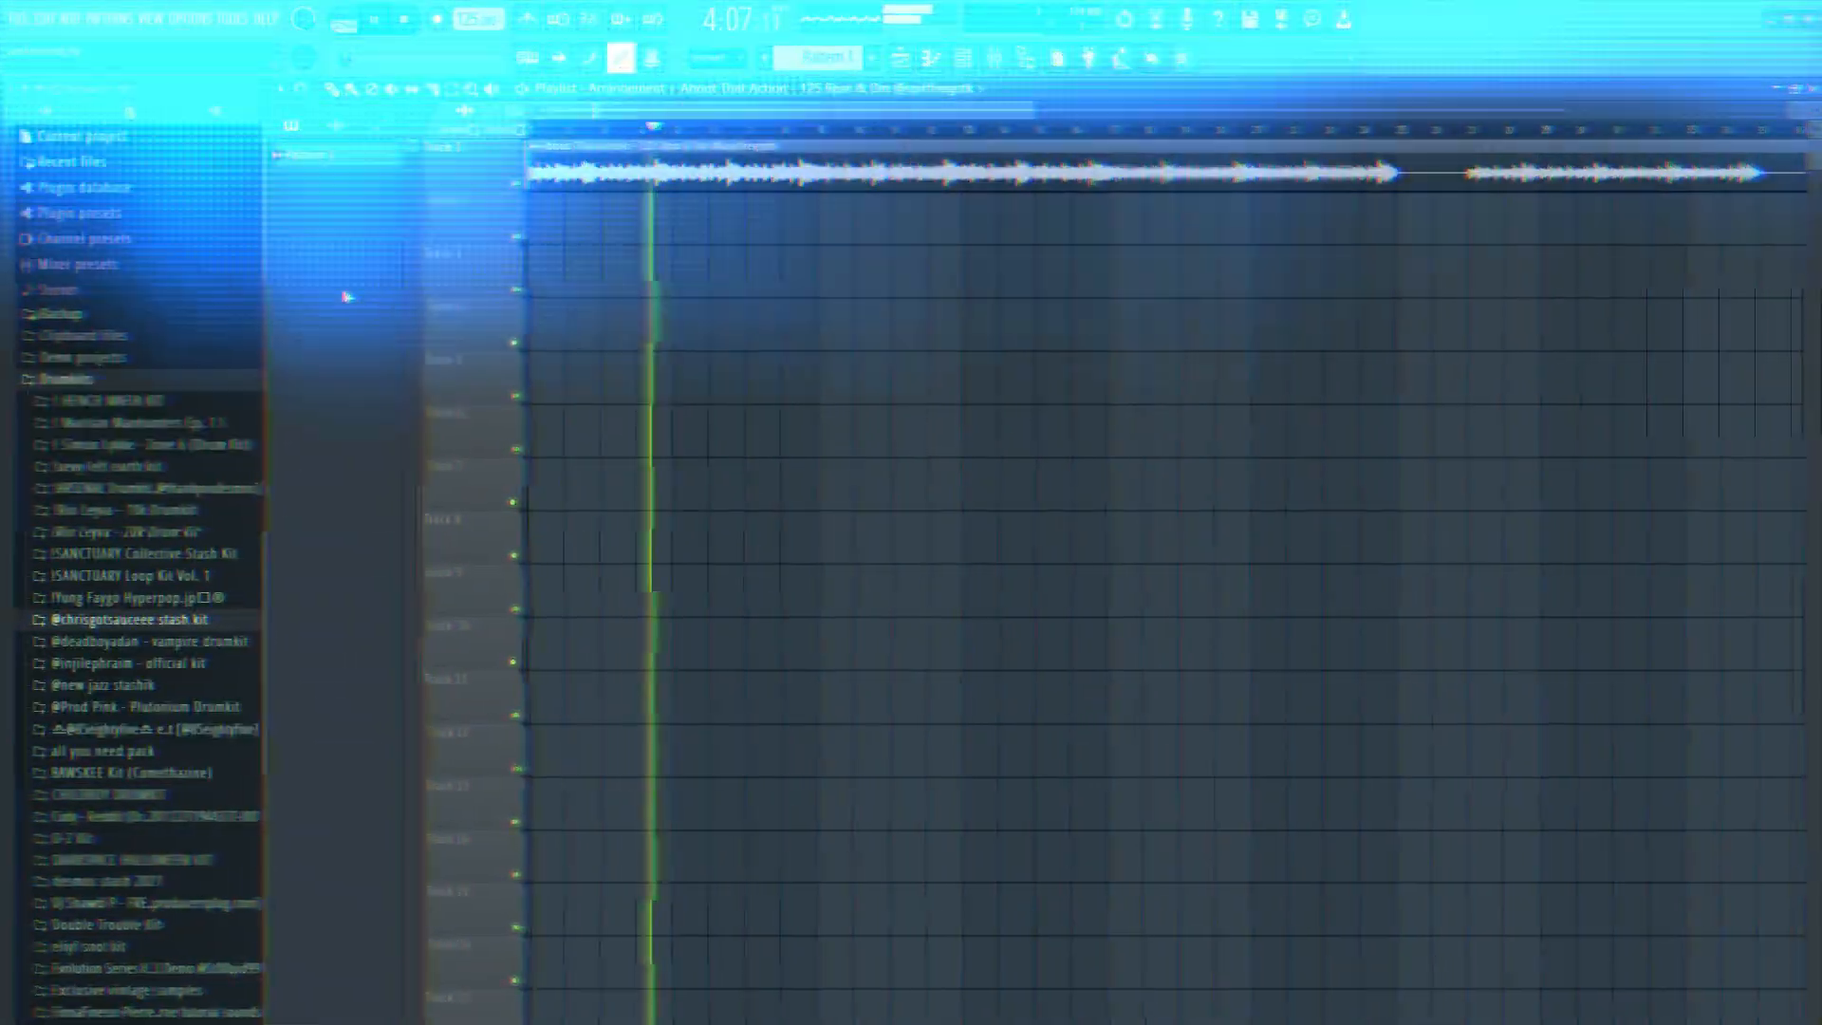
Step: Stop playback and examine the sample settings of the About That Action audio clip
{"action": "key", "text": "space"}
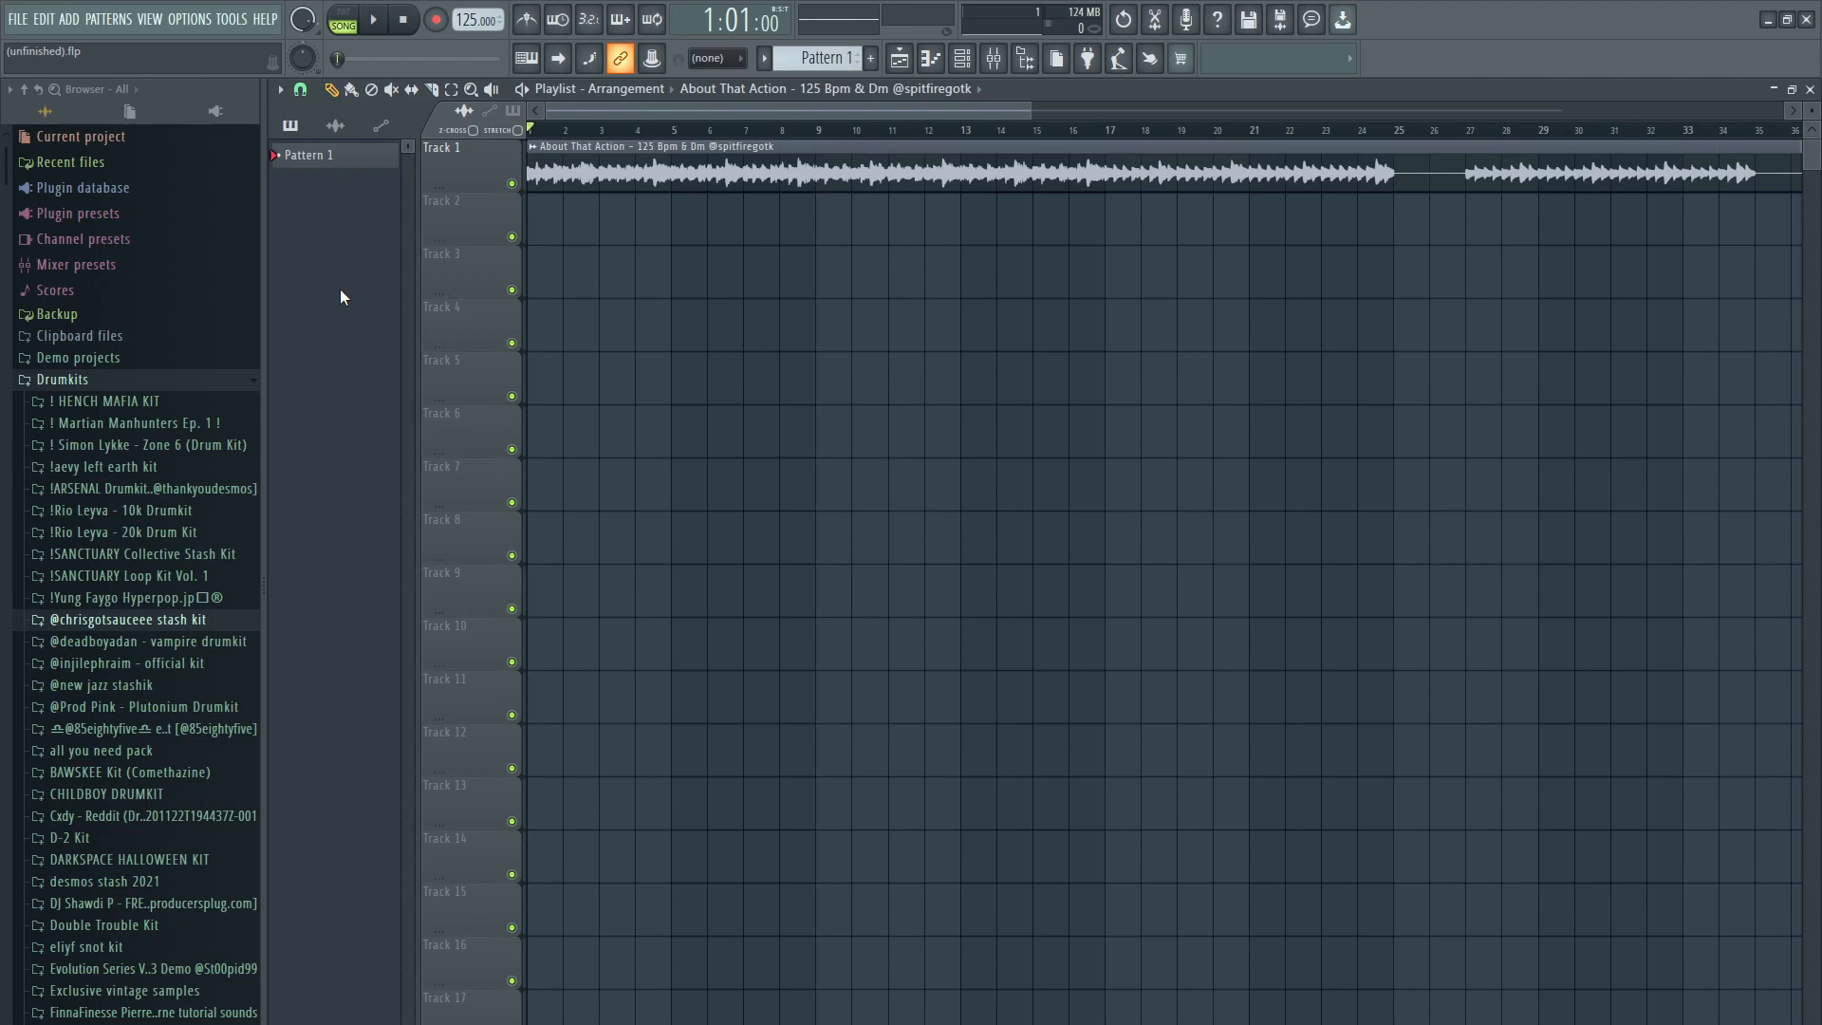
{"action": "double_click", "coordinate": [745, 149]}
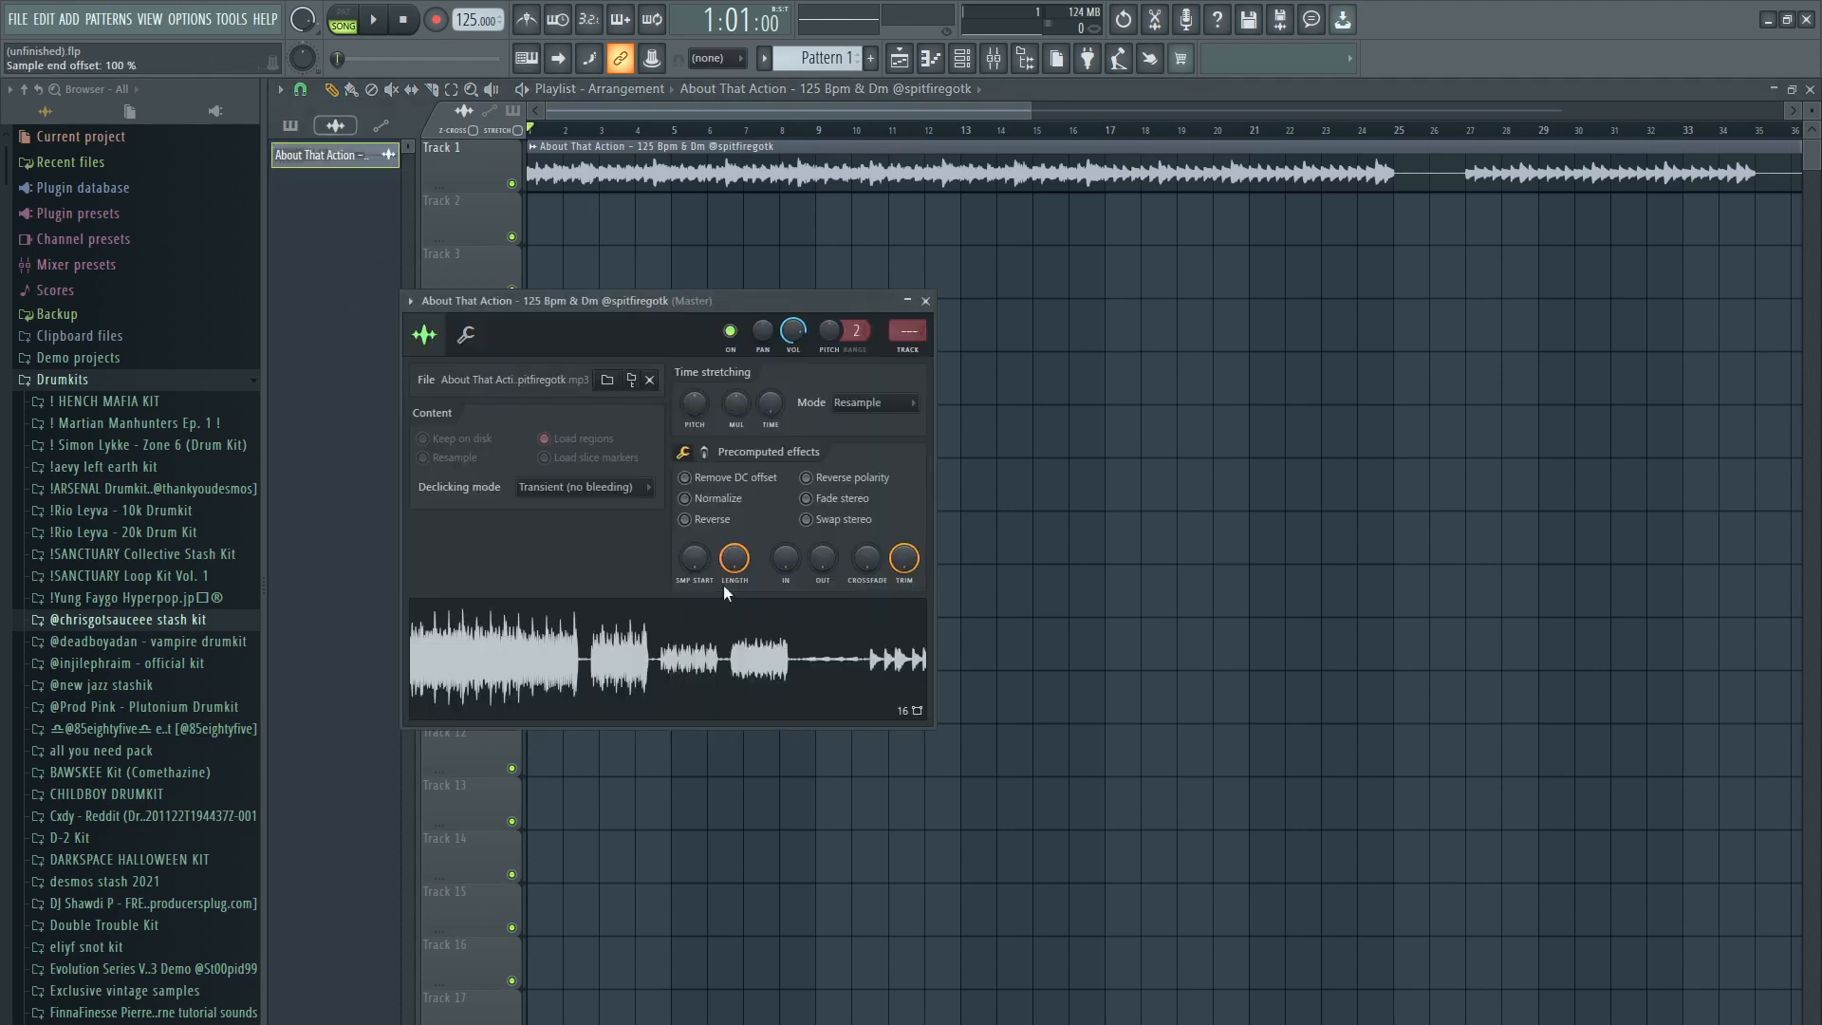
{"action": "left_click_drag", "start_coordinate": [911, 560], "coordinate": [906, 550]}
{"action": "left_click_drag", "start_coordinate": [738, 301], "coordinate": [777, 287]}
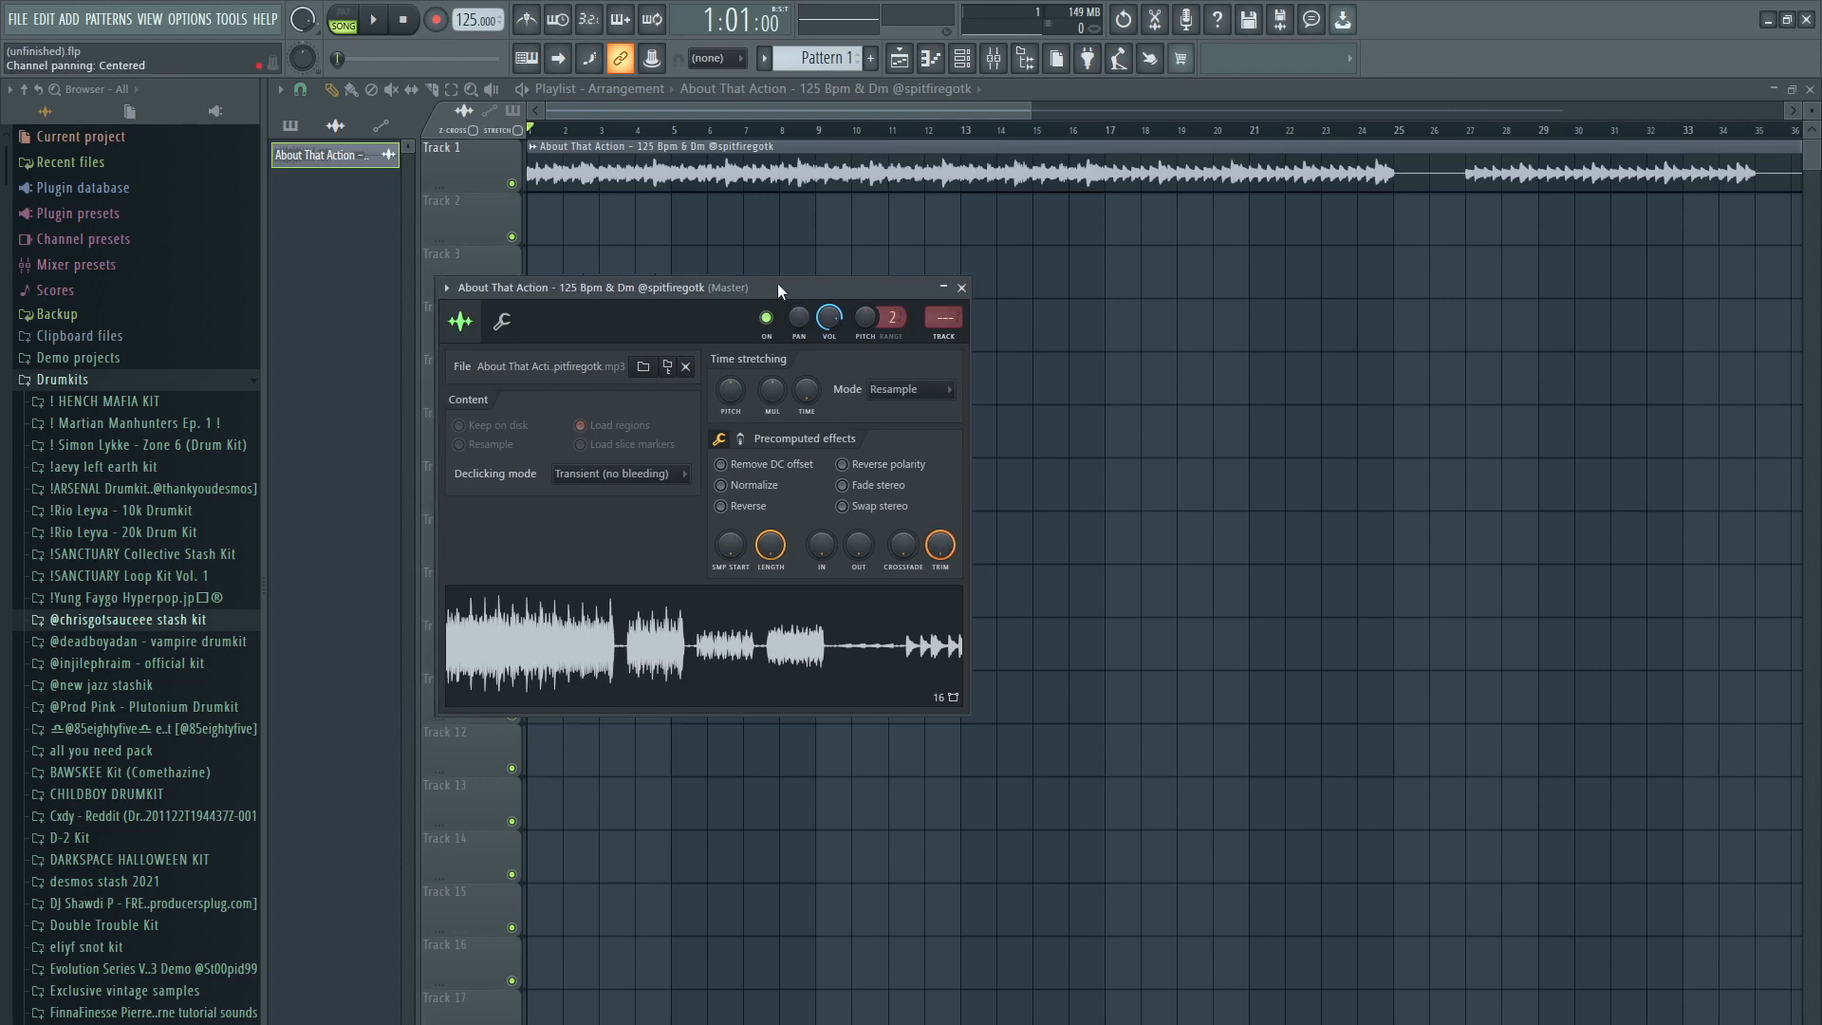
{"action": "left_click", "coordinate": [964, 287]}
{"action": "scroll", "coordinate": [560, 271], "scroll_direction": "up", "scroll_amount": 3}
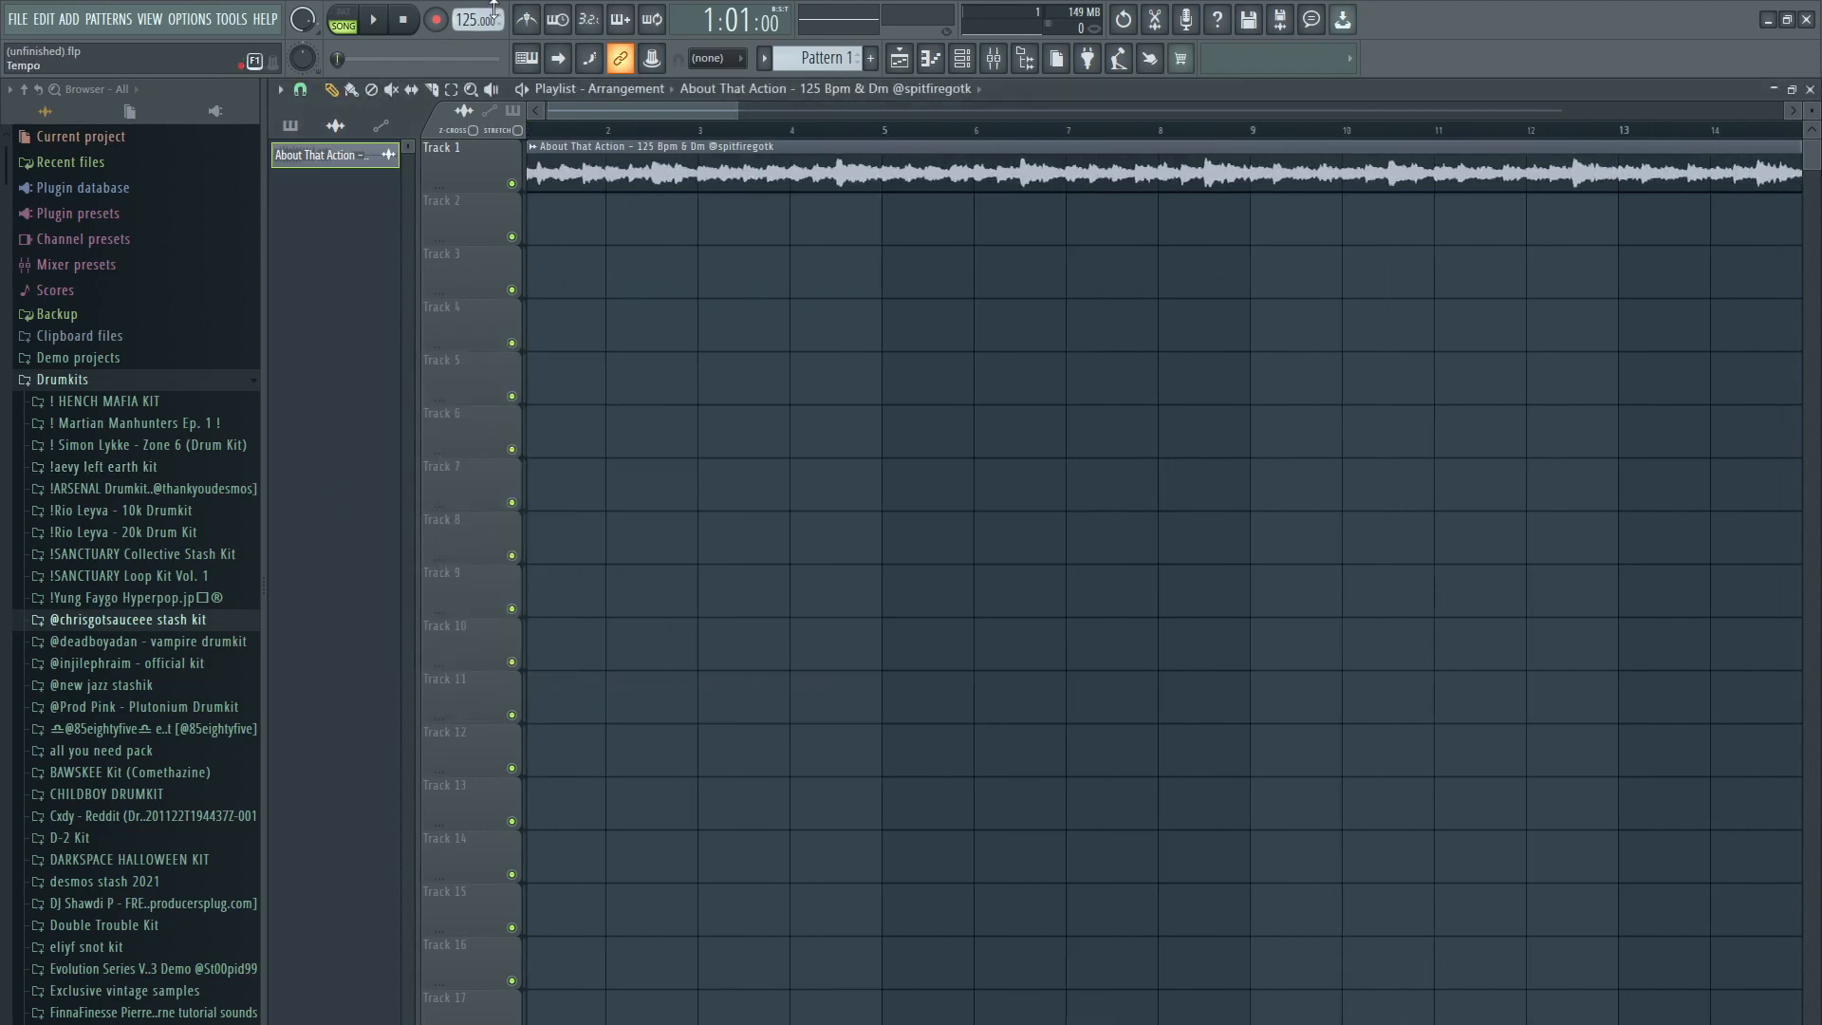
{"action": "scroll", "coordinate": [633, 275], "scroll_direction": "down", "scroll_amount": 6}
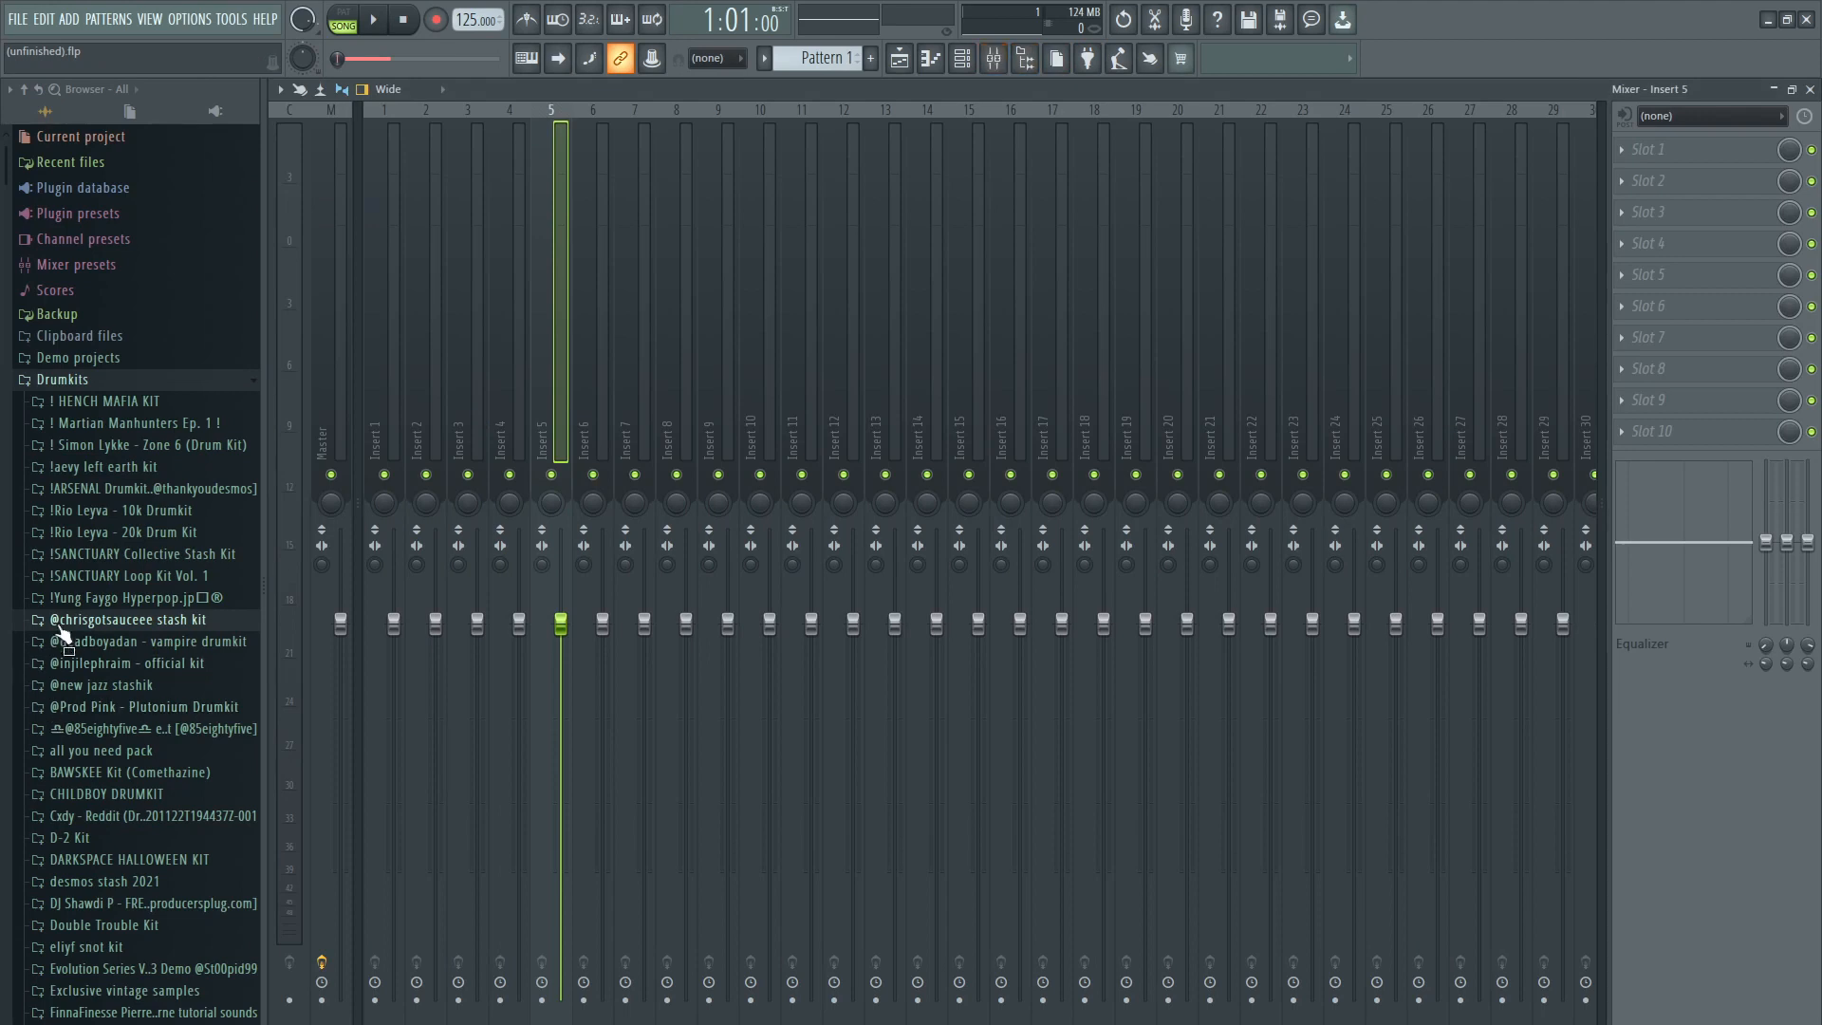
Step: Load the master #1 preset from !chris mixing presets onto the Master track and check its Fruity soft clipper and Fruity parametric EQ
{"action": "left_click", "coordinate": [59, 625]}
{"action": "left_click", "coordinate": [71, 641]}
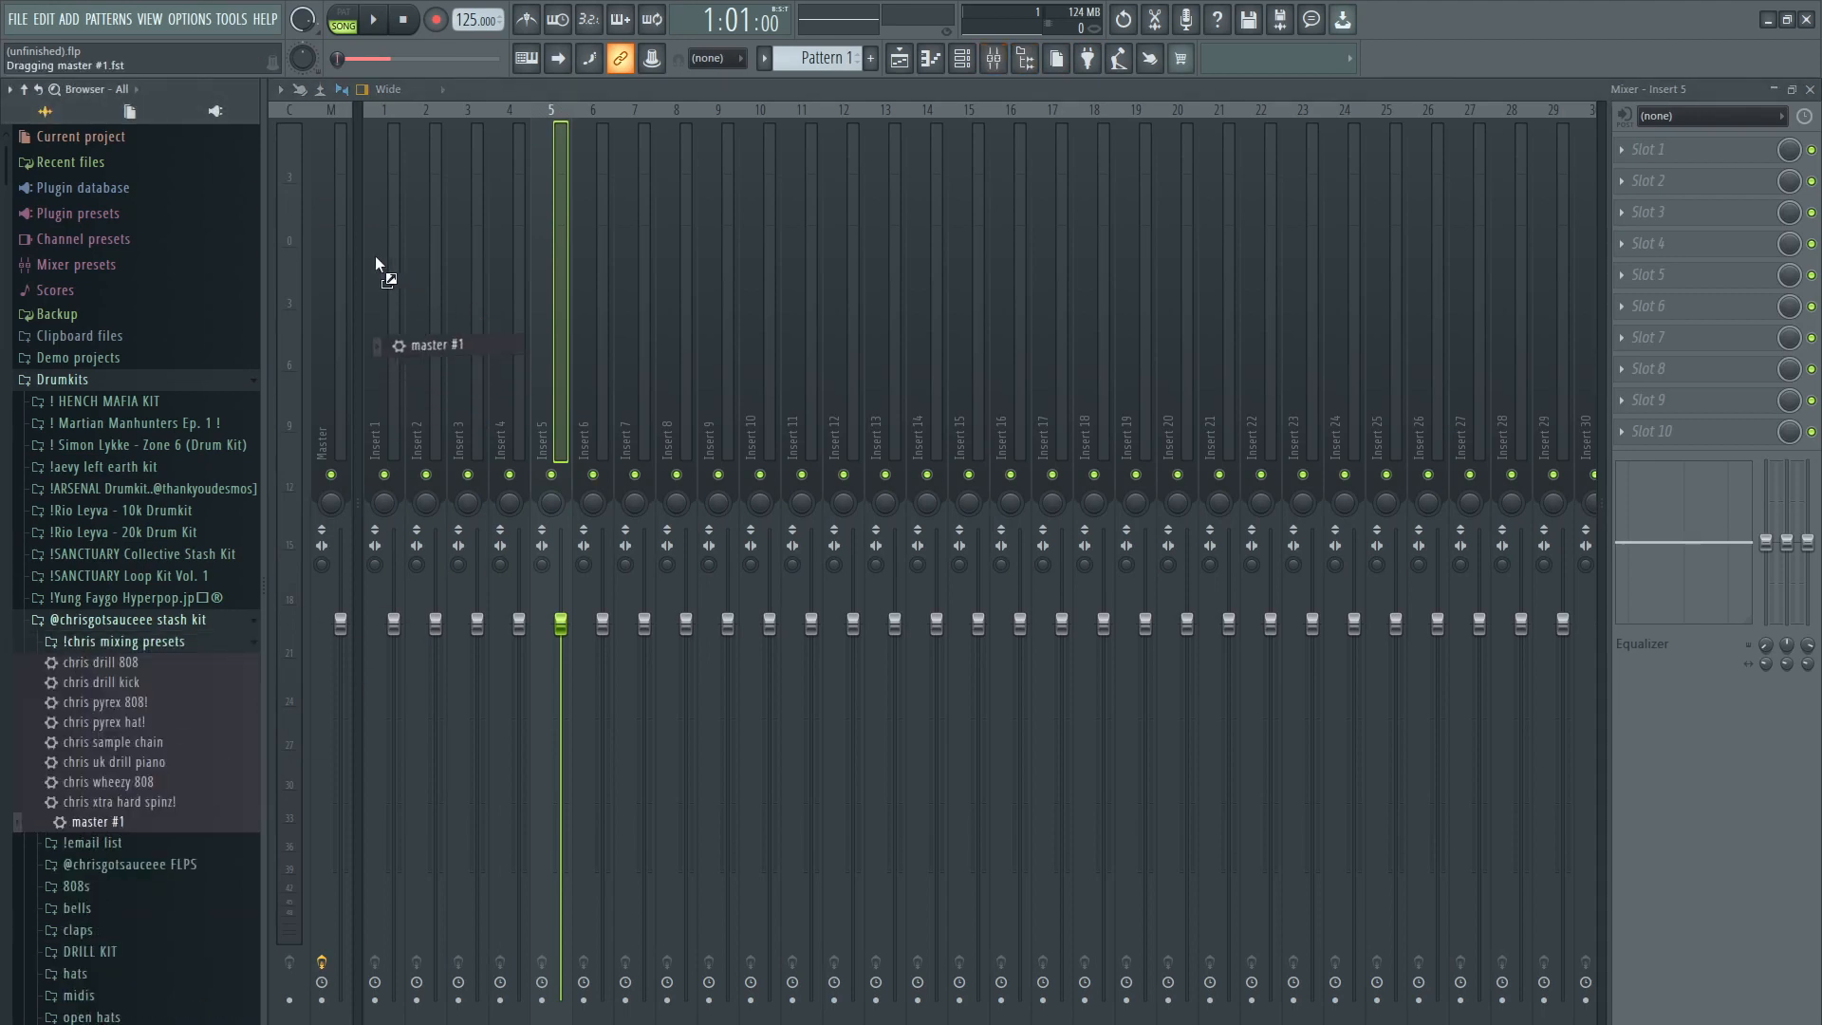
{"action": "left_click_drag", "start_coordinate": [376, 264], "coordinate": [339, 250]}
{"action": "left_click", "coordinate": [1659, 430]}
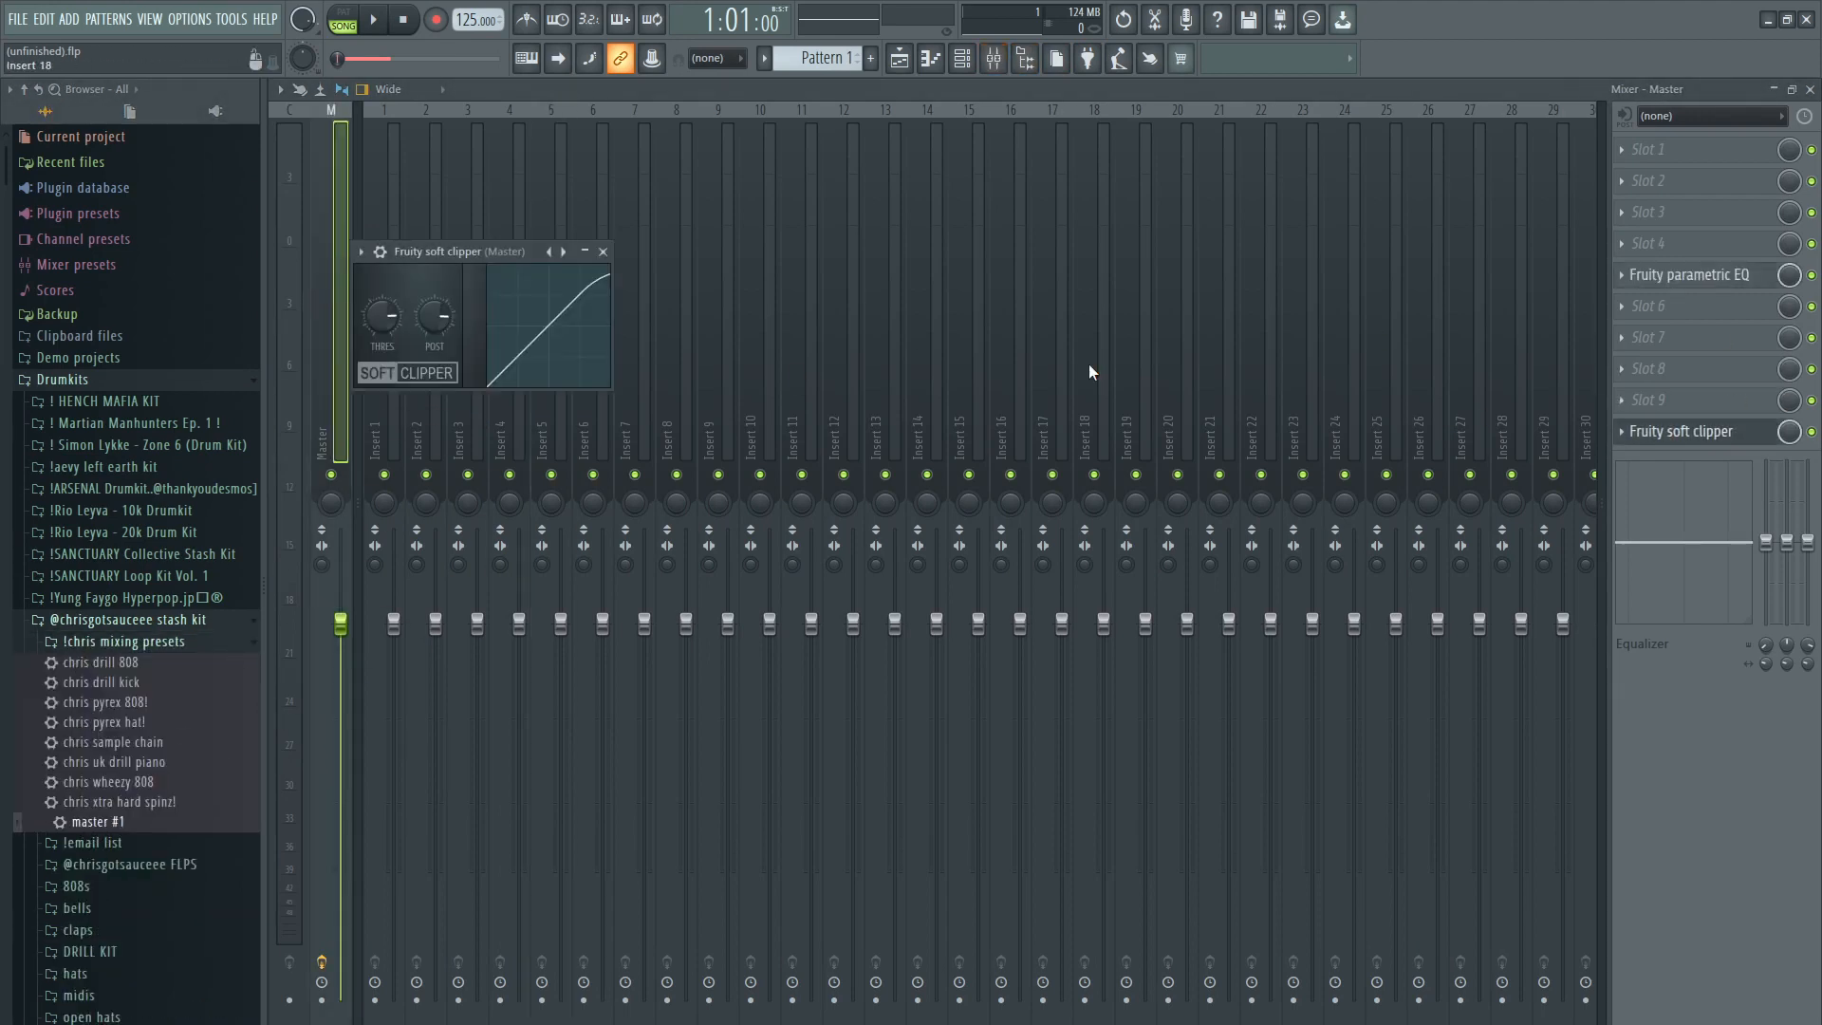
{"action": "left_click", "coordinate": [603, 252]}
{"action": "left_click", "coordinate": [1689, 274]}
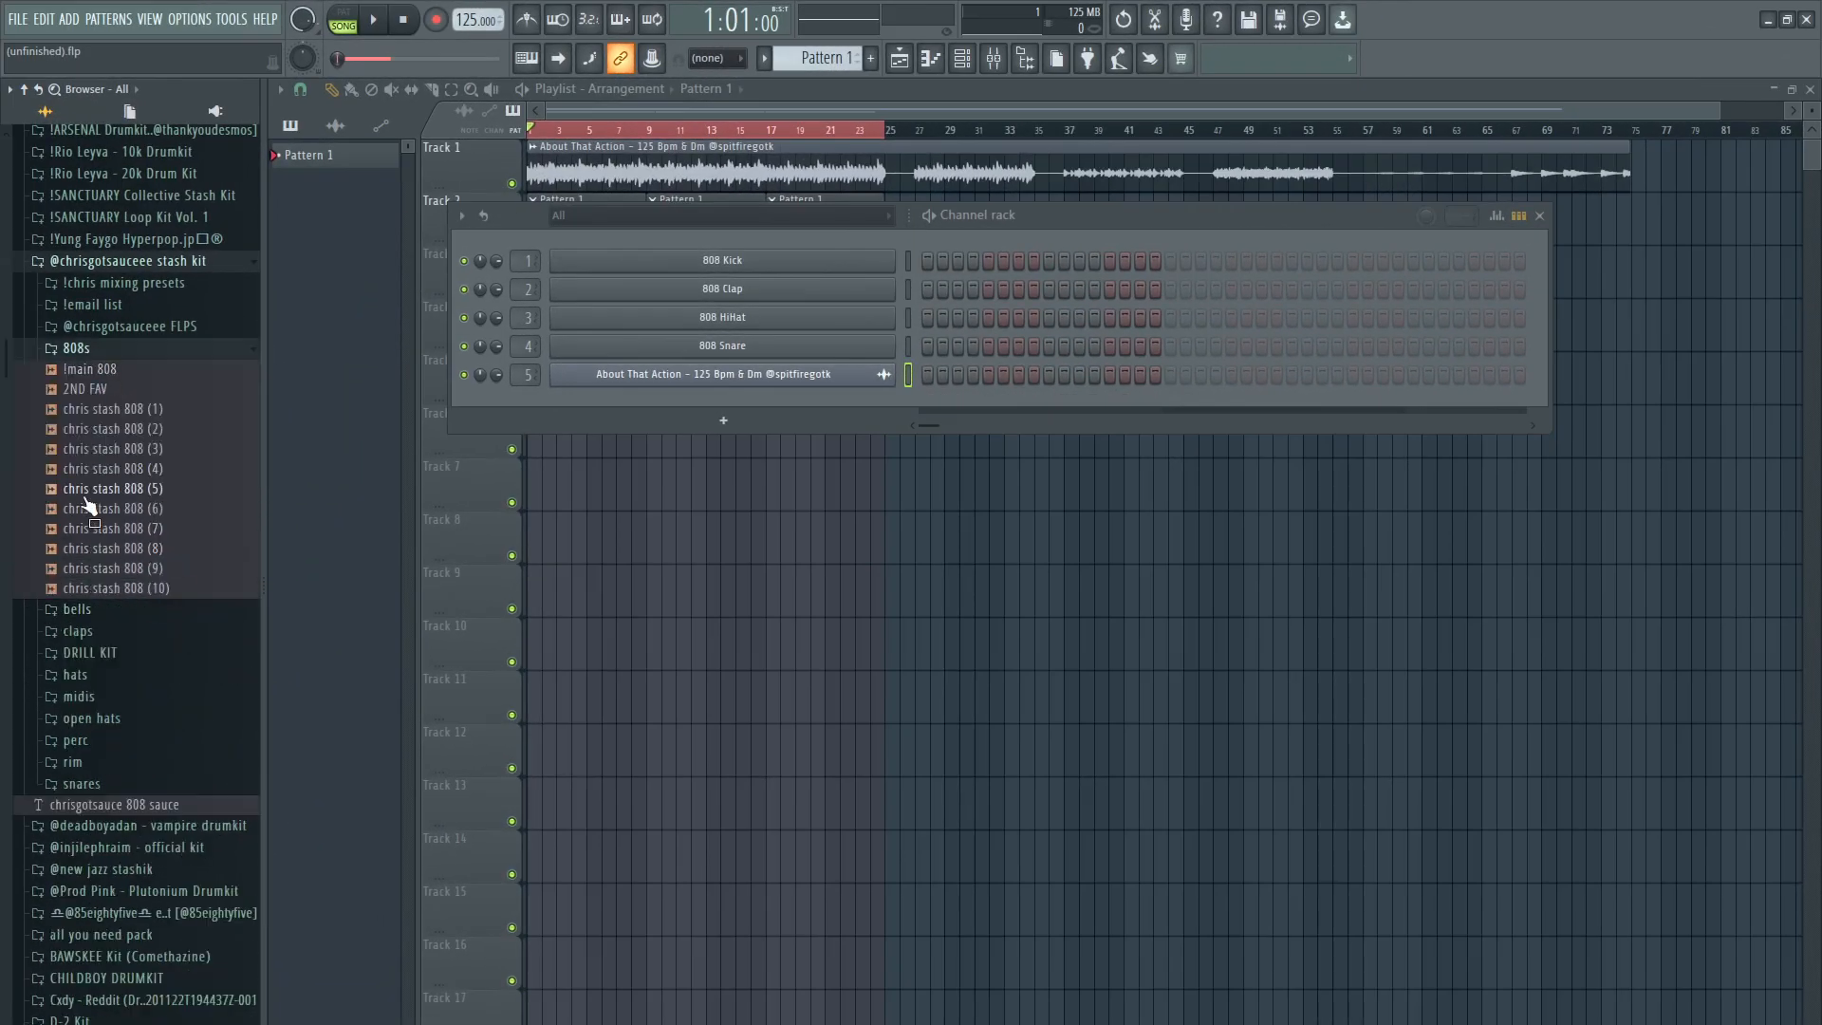
Step: Add the chris stash 808 (5) sample as a new channel on mixer track 6 and collapse the stash kit folders
{"action": "left_click_drag", "start_coordinate": [98, 498], "coordinate": [783, 396]}
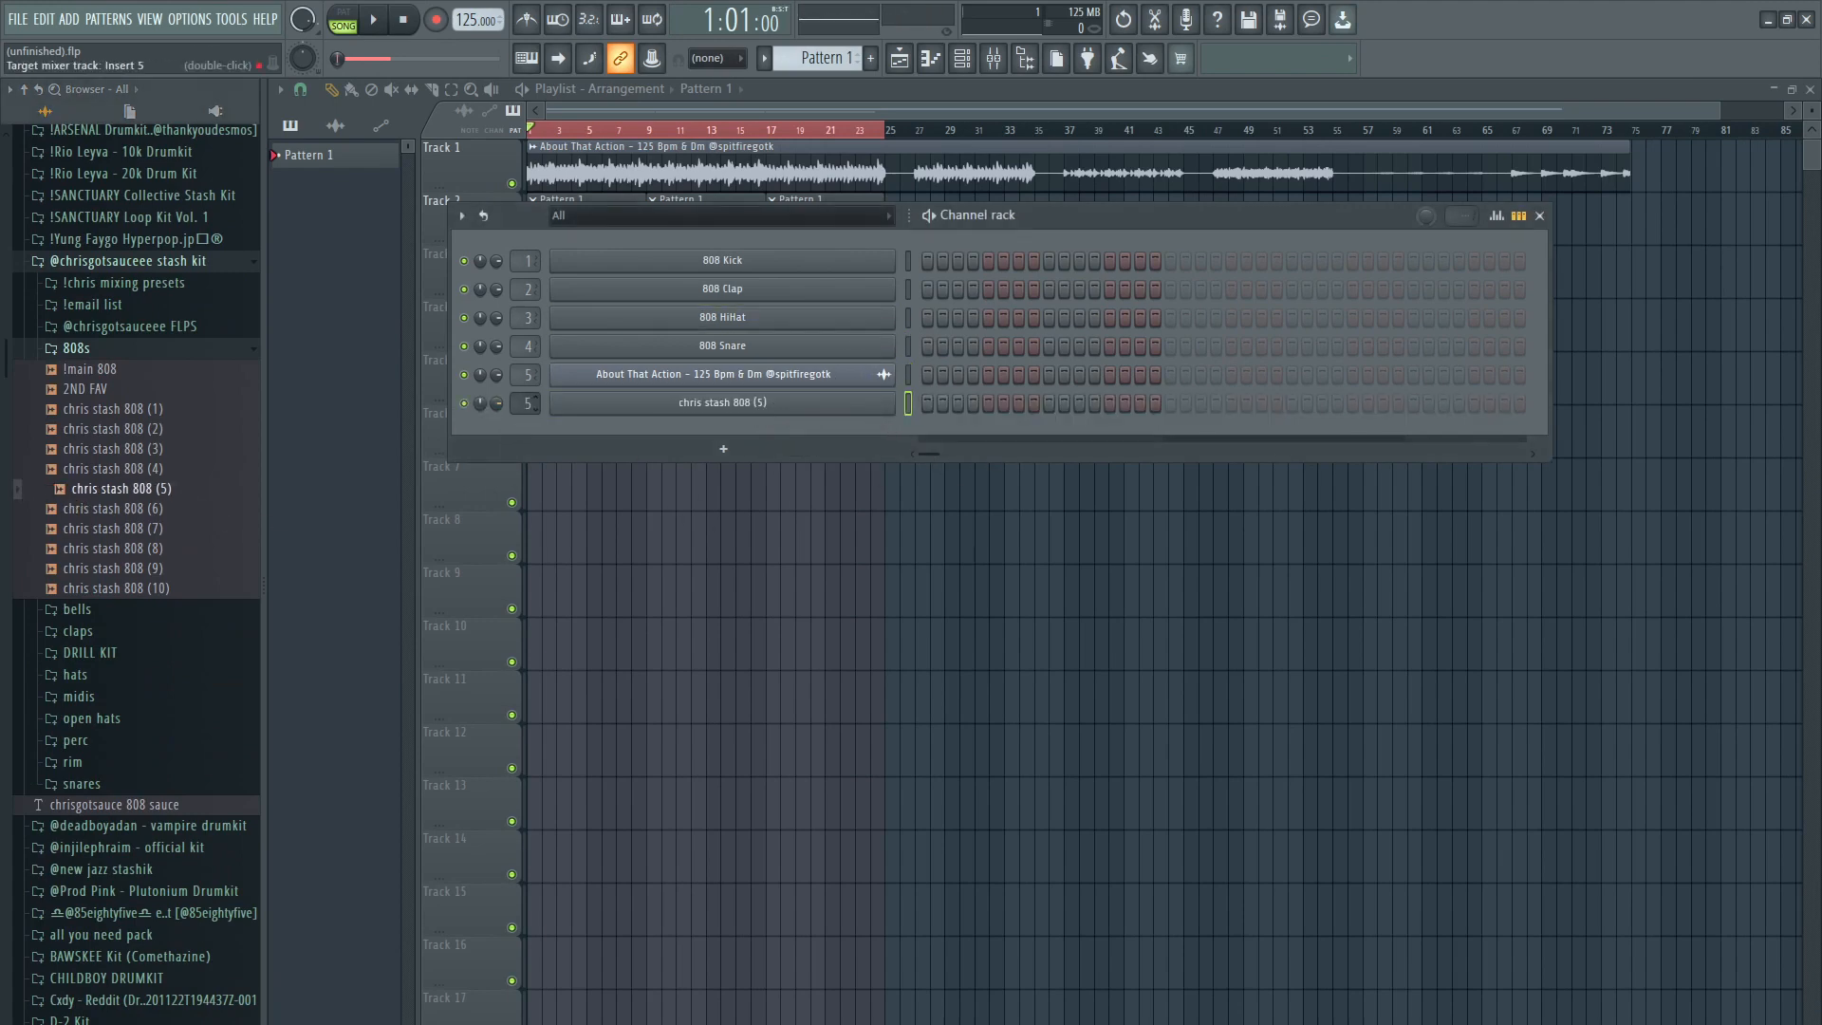
{"action": "left_click", "coordinate": [186, 349]}
{"action": "left_click", "coordinate": [173, 260]}
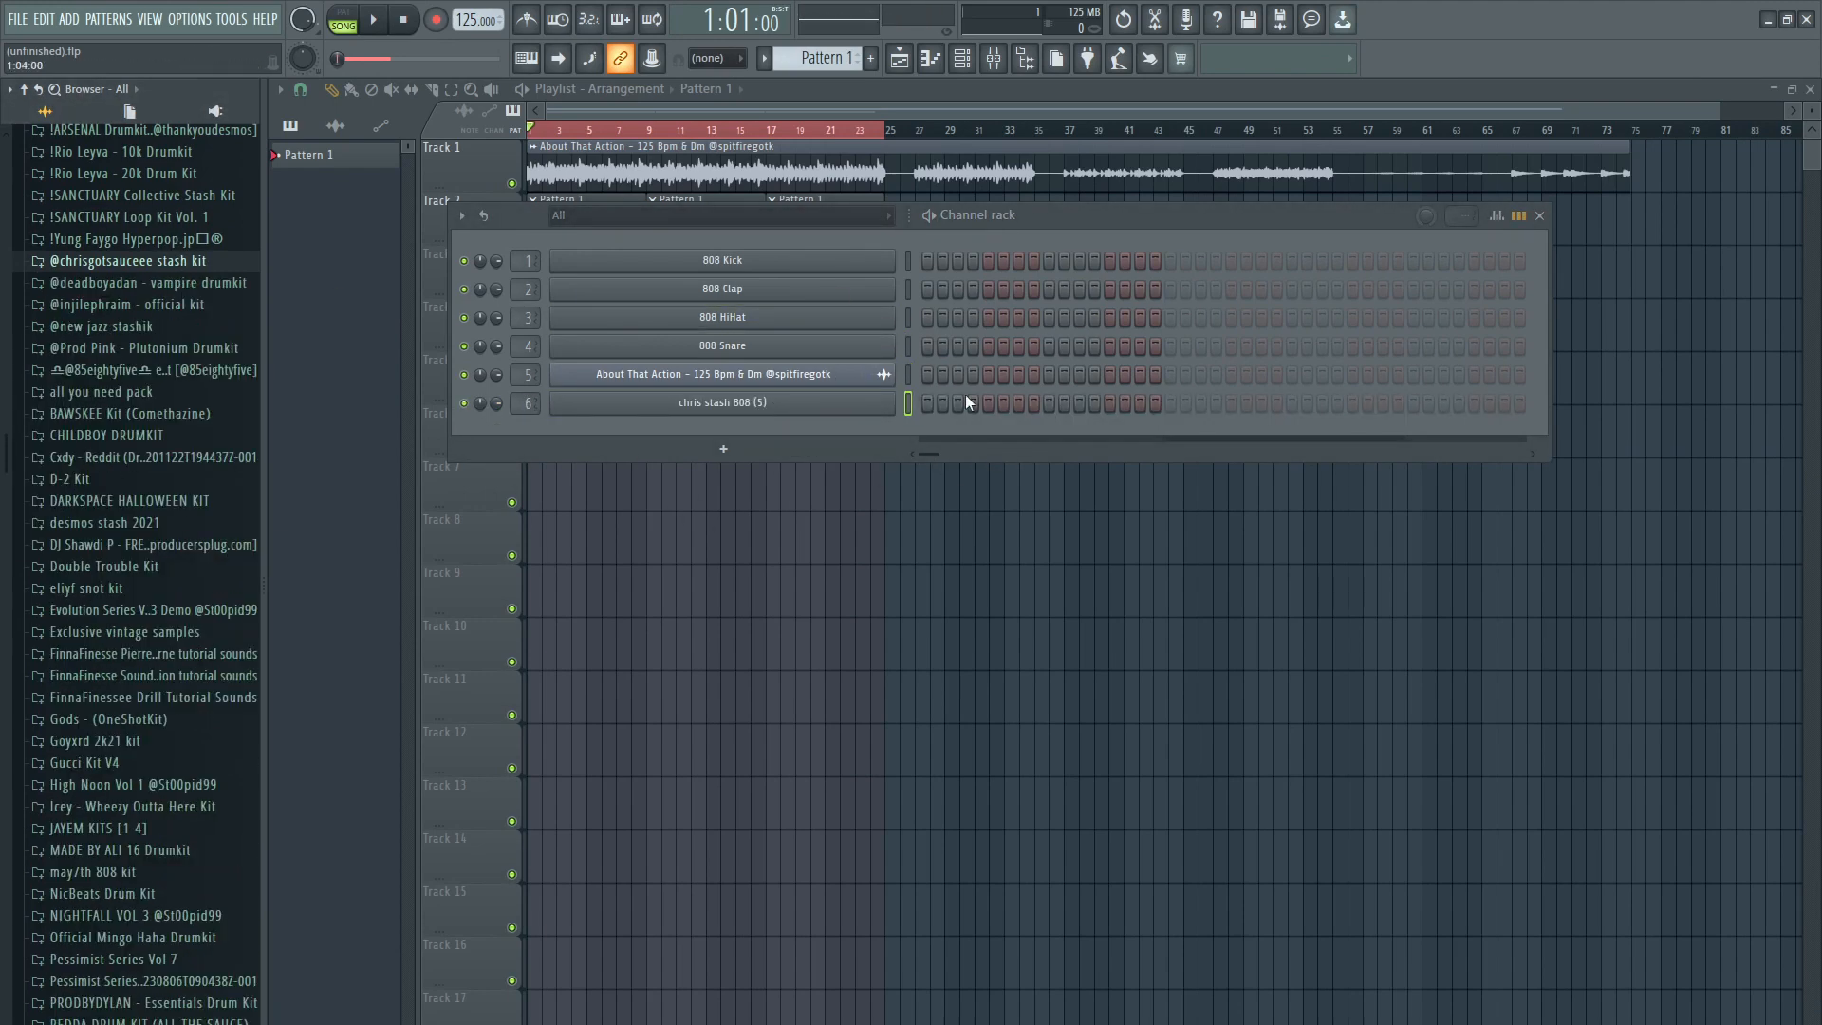
Step: Examine the sampler and miscellaneous settings of the chris stash 808 (5) channel
{"action": "left_click", "coordinate": [791, 410]}
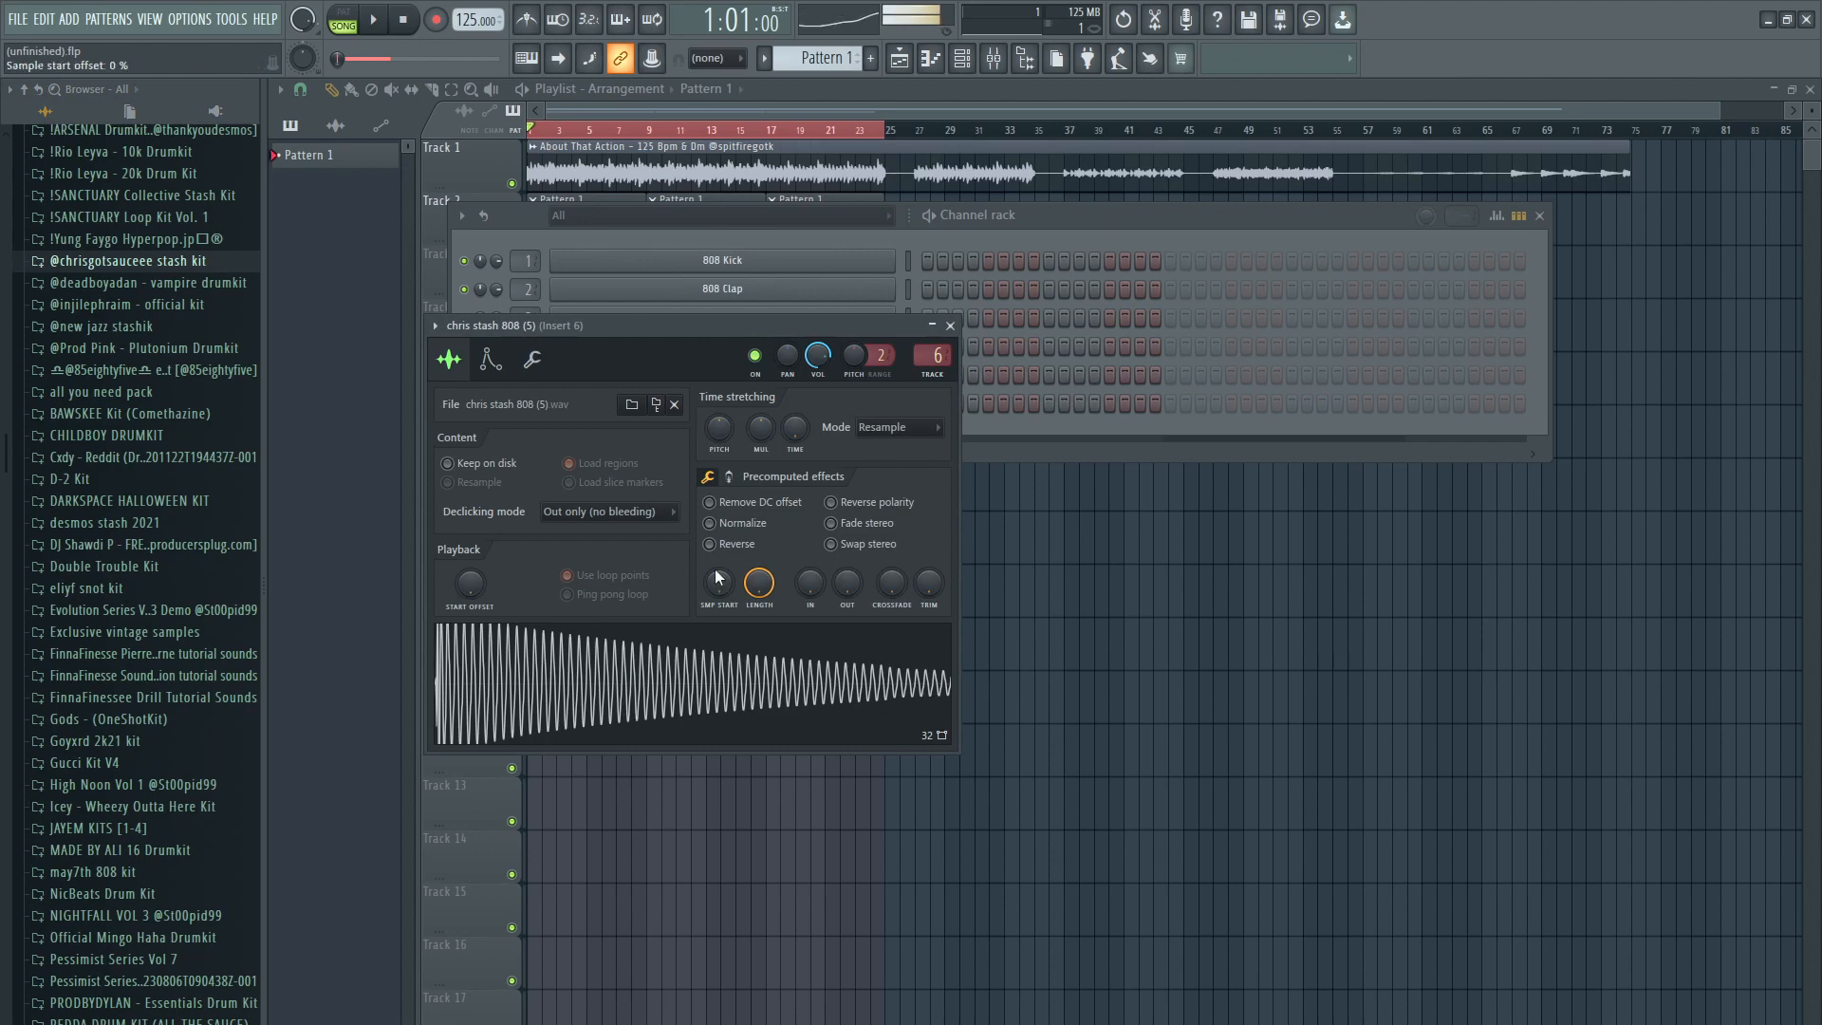
{"action": "left_click", "coordinate": [532, 358]}
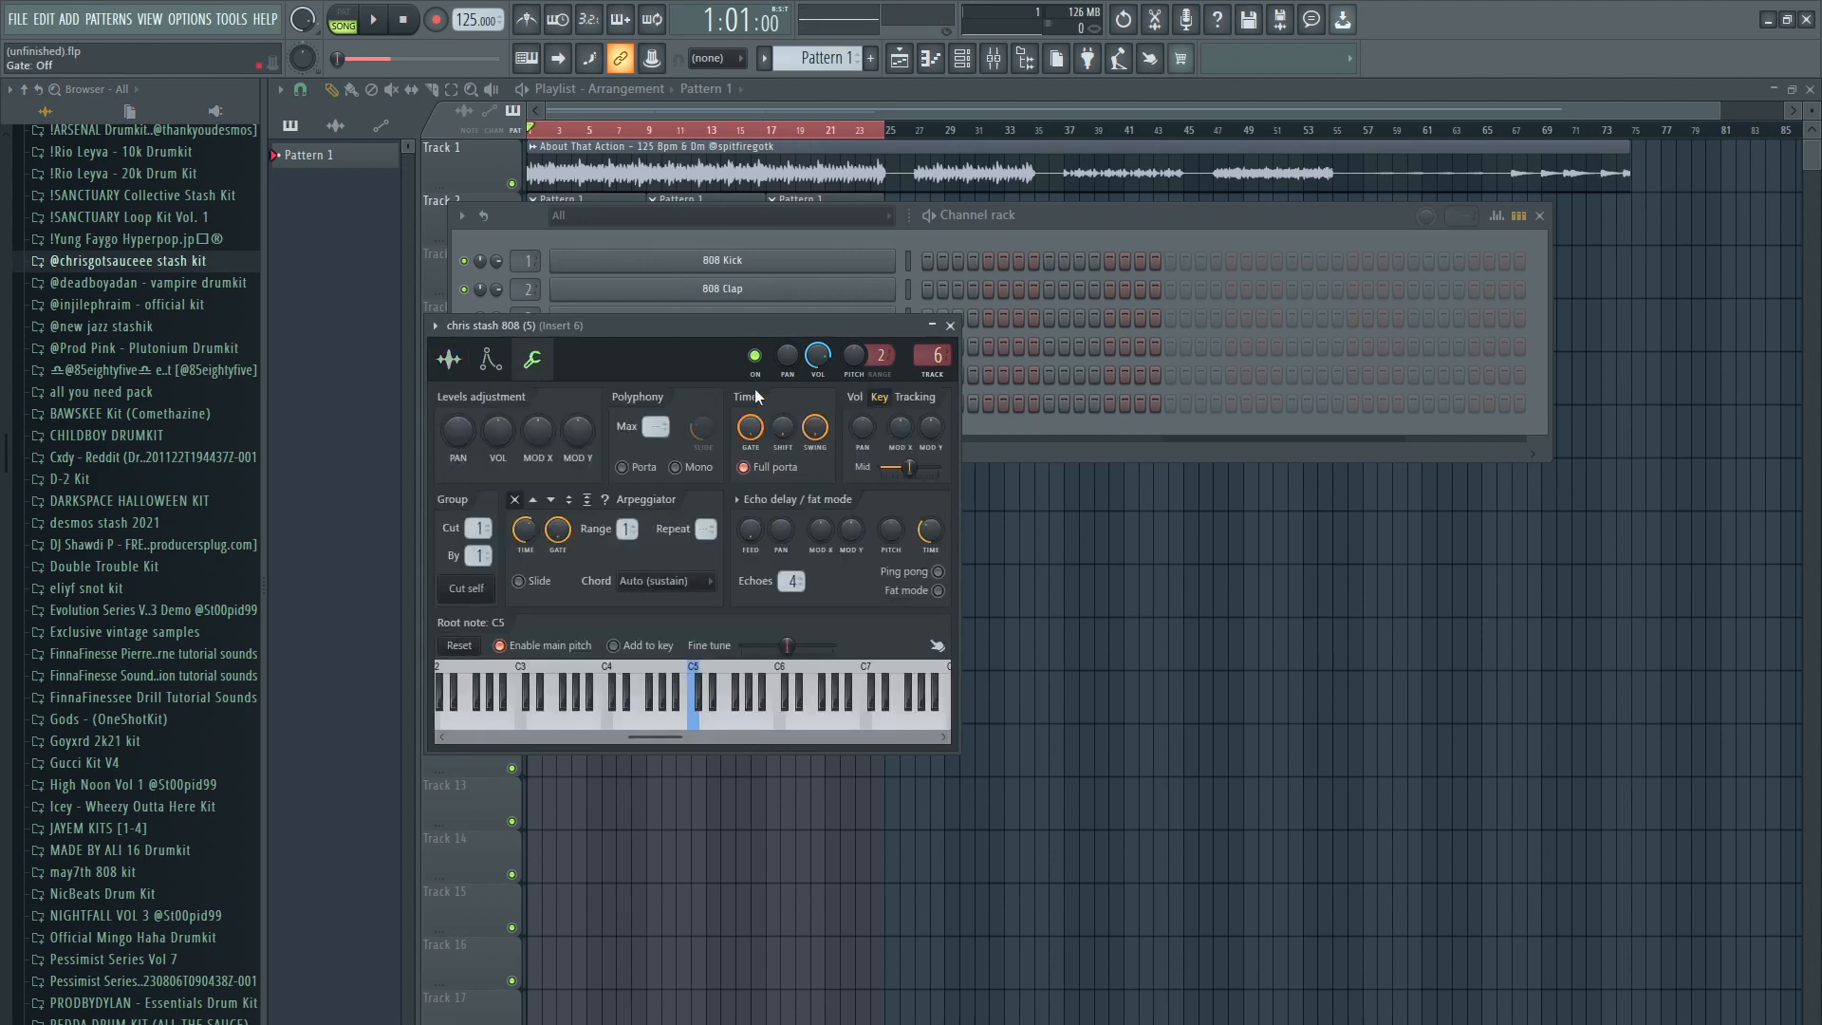
{"action": "left_click", "coordinate": [950, 325]}
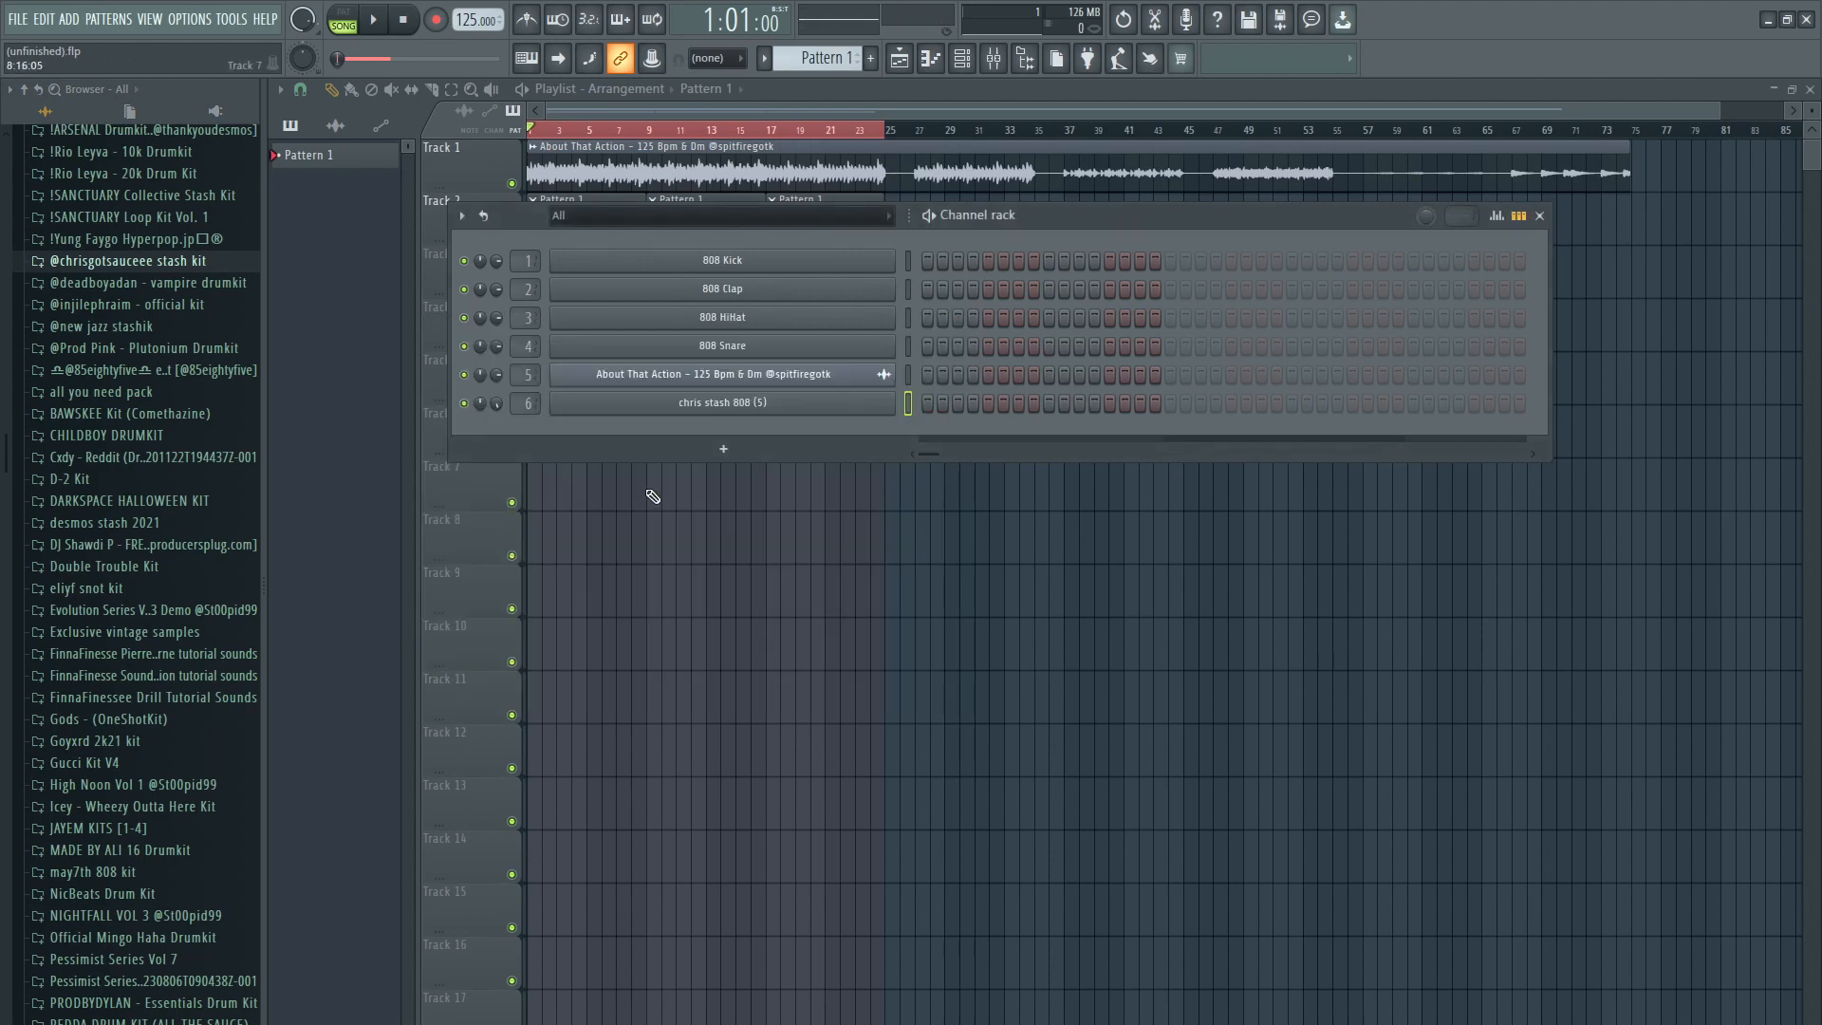
Step: Open the 808's piano roll and cut the lows on mixer Insert 5 with band 1 of Fruity parametric EQ 2
{"action": "key", "text": "F7"}
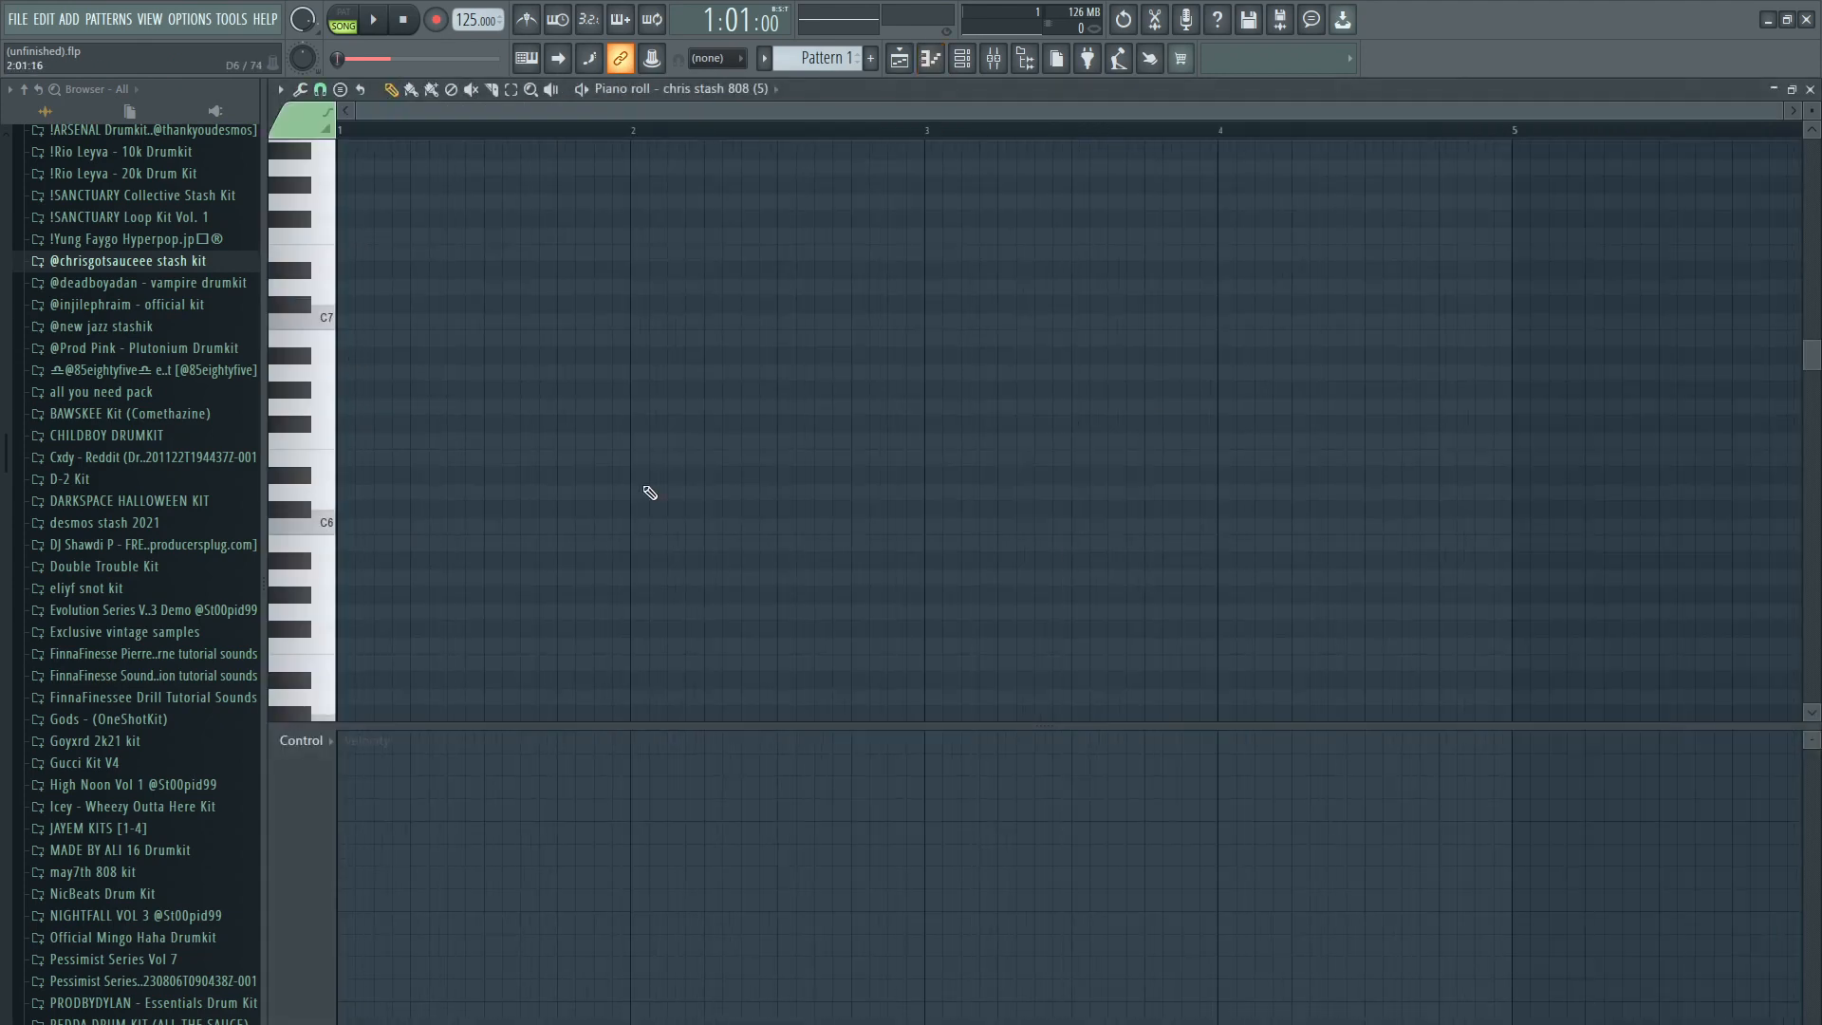
{"action": "scroll", "coordinate": [711, 567], "scroll_direction": "down", "scroll_amount": 5}
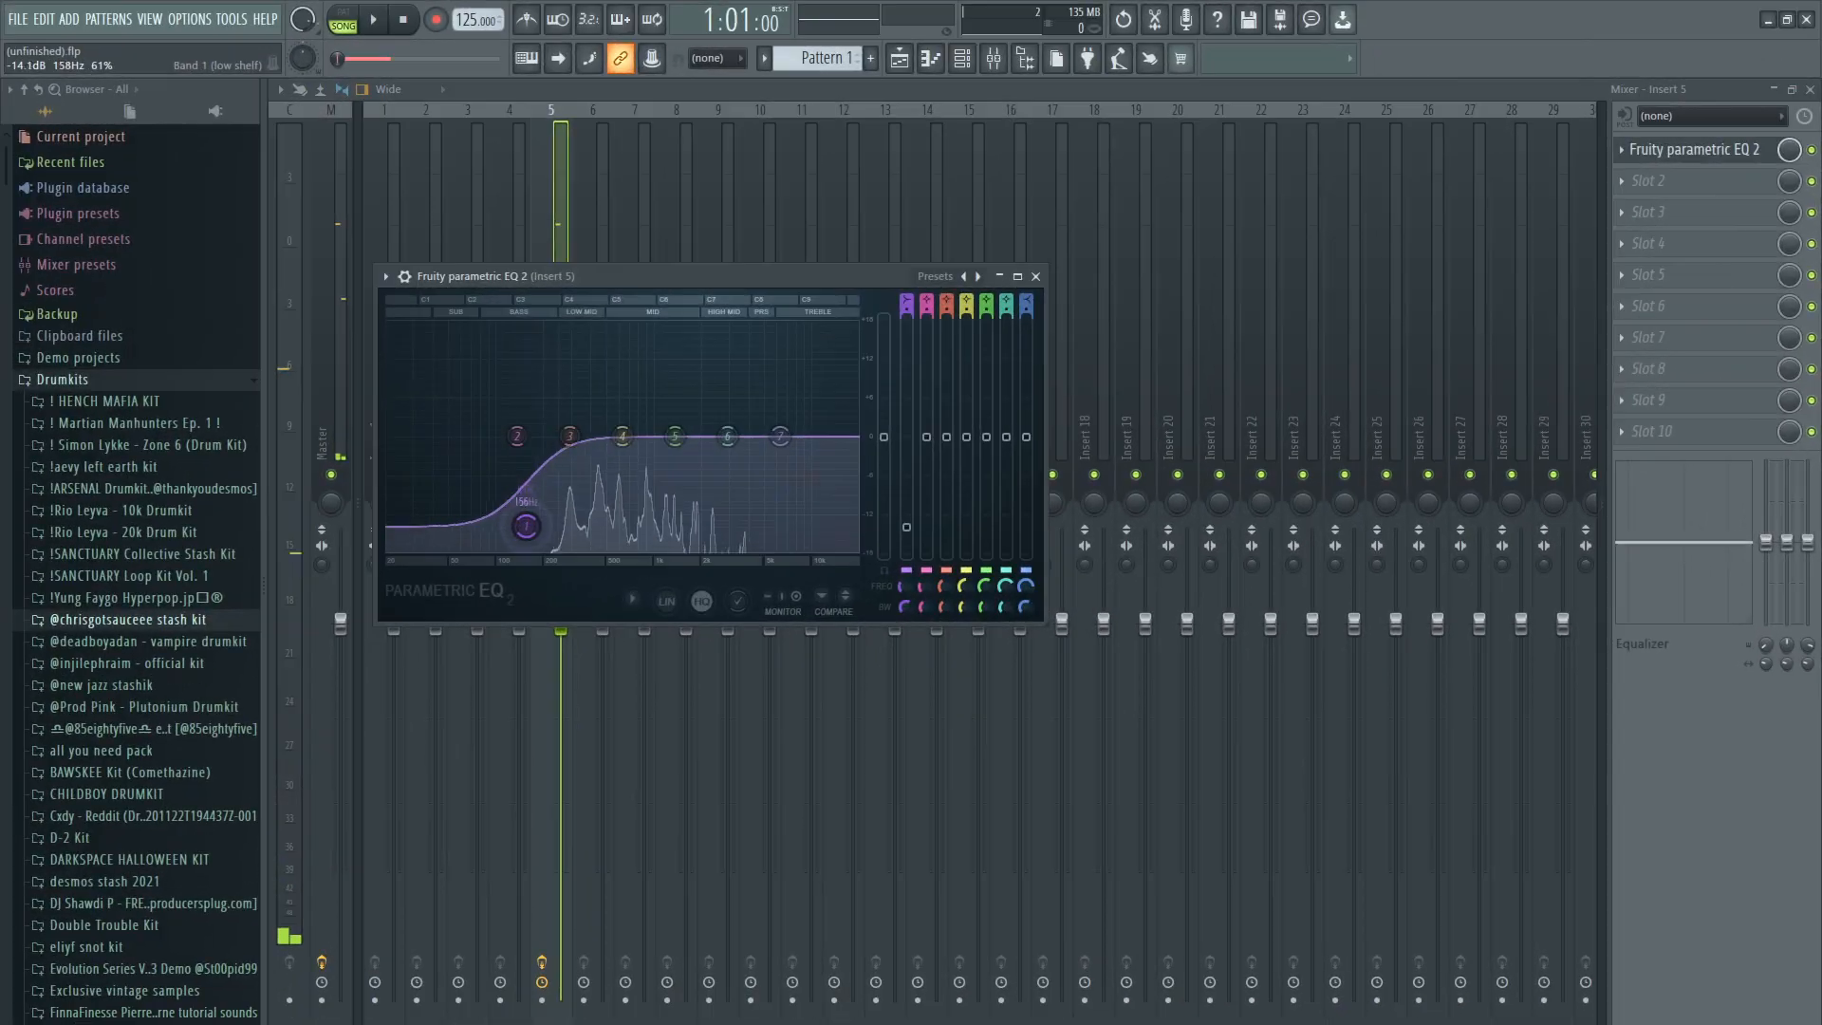
{"action": "left_click_drag", "start_coordinate": [512, 399], "coordinate": [481, 467]}
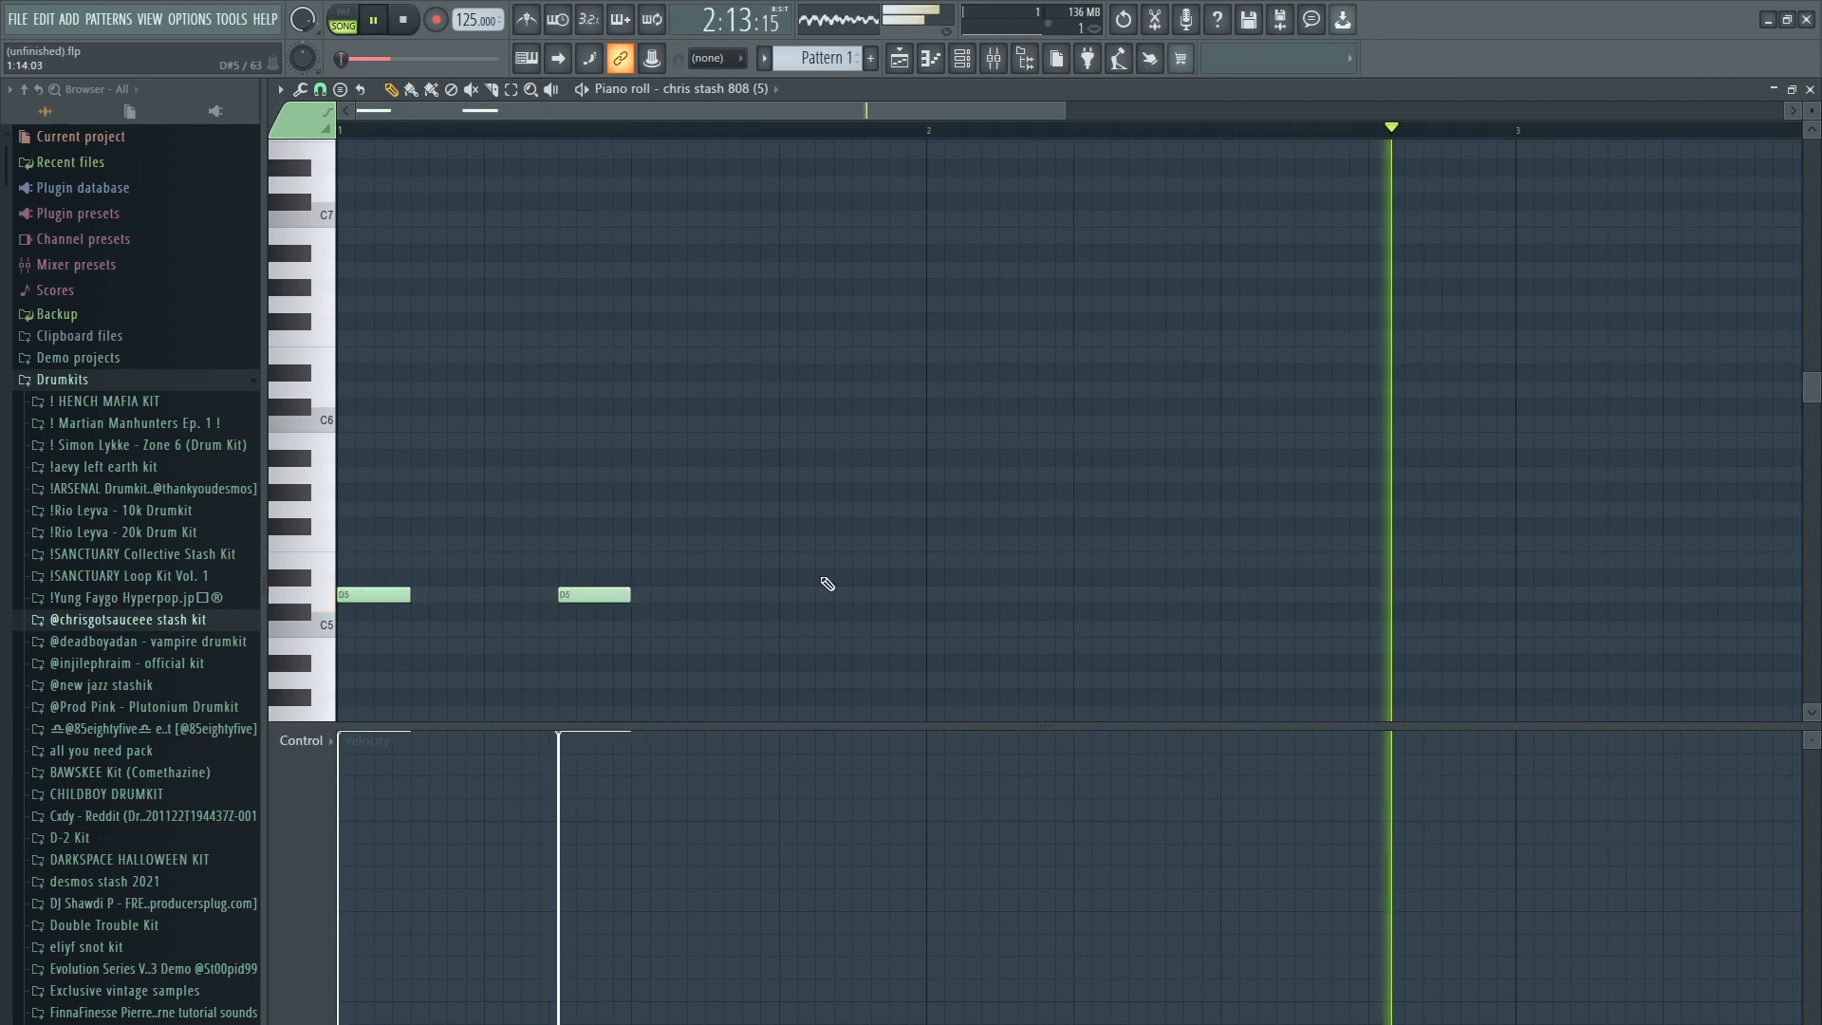
Step: Complete a three-note D5 group in bar 1 of the 808 pattern and repeat it at bars 3, 5 and 7
{"action": "left_click_drag", "start_coordinate": [936, 630], "coordinate": [929, 630]}
{"action": "left_click_drag", "start_coordinate": [951, 484], "coordinate": [339, 654]}
{"action": "left_click_drag", "start_coordinate": [342, 595], "coordinate": [1176, 610]}
{"action": "left_click", "coordinate": [451, 386], "text": "ctrl"}
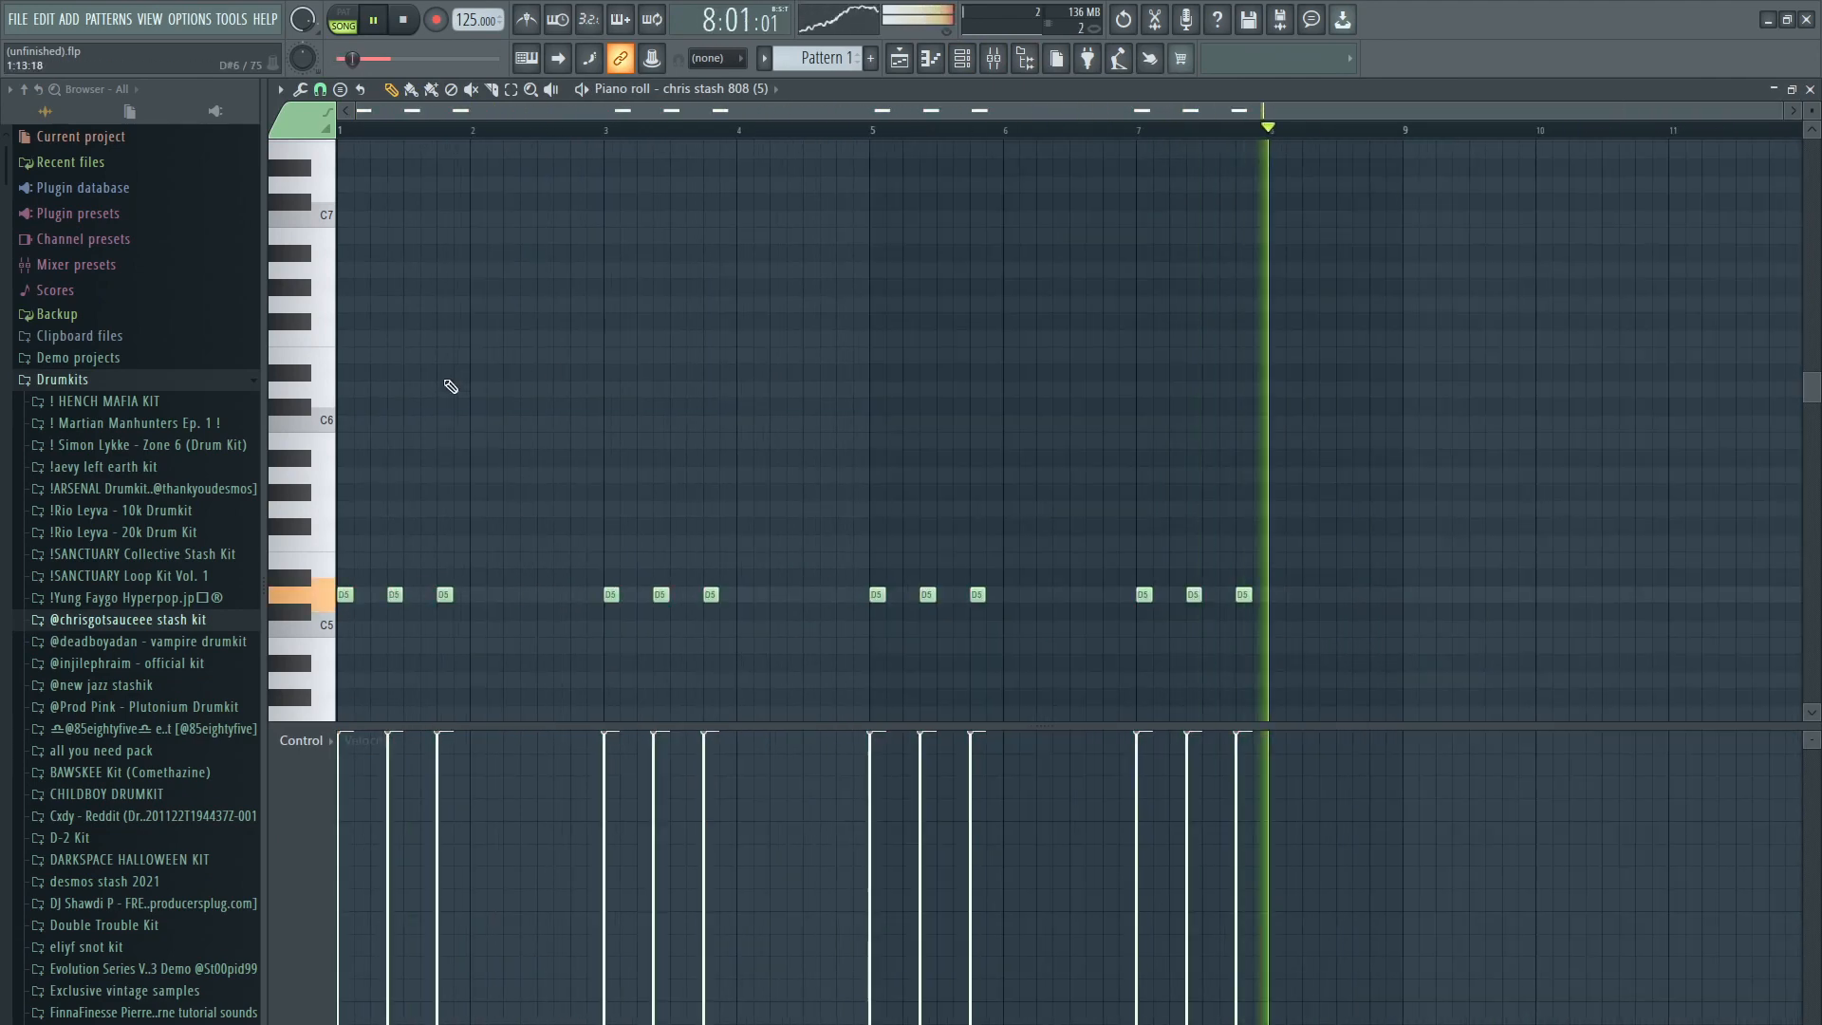
Step: Place an A5 note in the last part of bar 2 of the 808 pattern and play it back
{"action": "scroll", "coordinate": [452, 387], "scroll_direction": "down", "scroll_amount": 1}
{"action": "scroll", "coordinate": [451, 386], "scroll_direction": "up", "scroll_amount": 5}
{"action": "scroll", "coordinate": [943, 421], "scroll_direction": "up", "scroll_amount": 2}
{"action": "key", "text": "space"}
{"action": "left_click", "coordinate": [1076, 424]}
{"action": "key", "text": "space"}
{"action": "scroll", "coordinate": [708, 325], "scroll_direction": "down", "scroll_amount": 4}
{"action": "scroll", "coordinate": [821, 288], "scroll_direction": "up", "scroll_amount": 2}
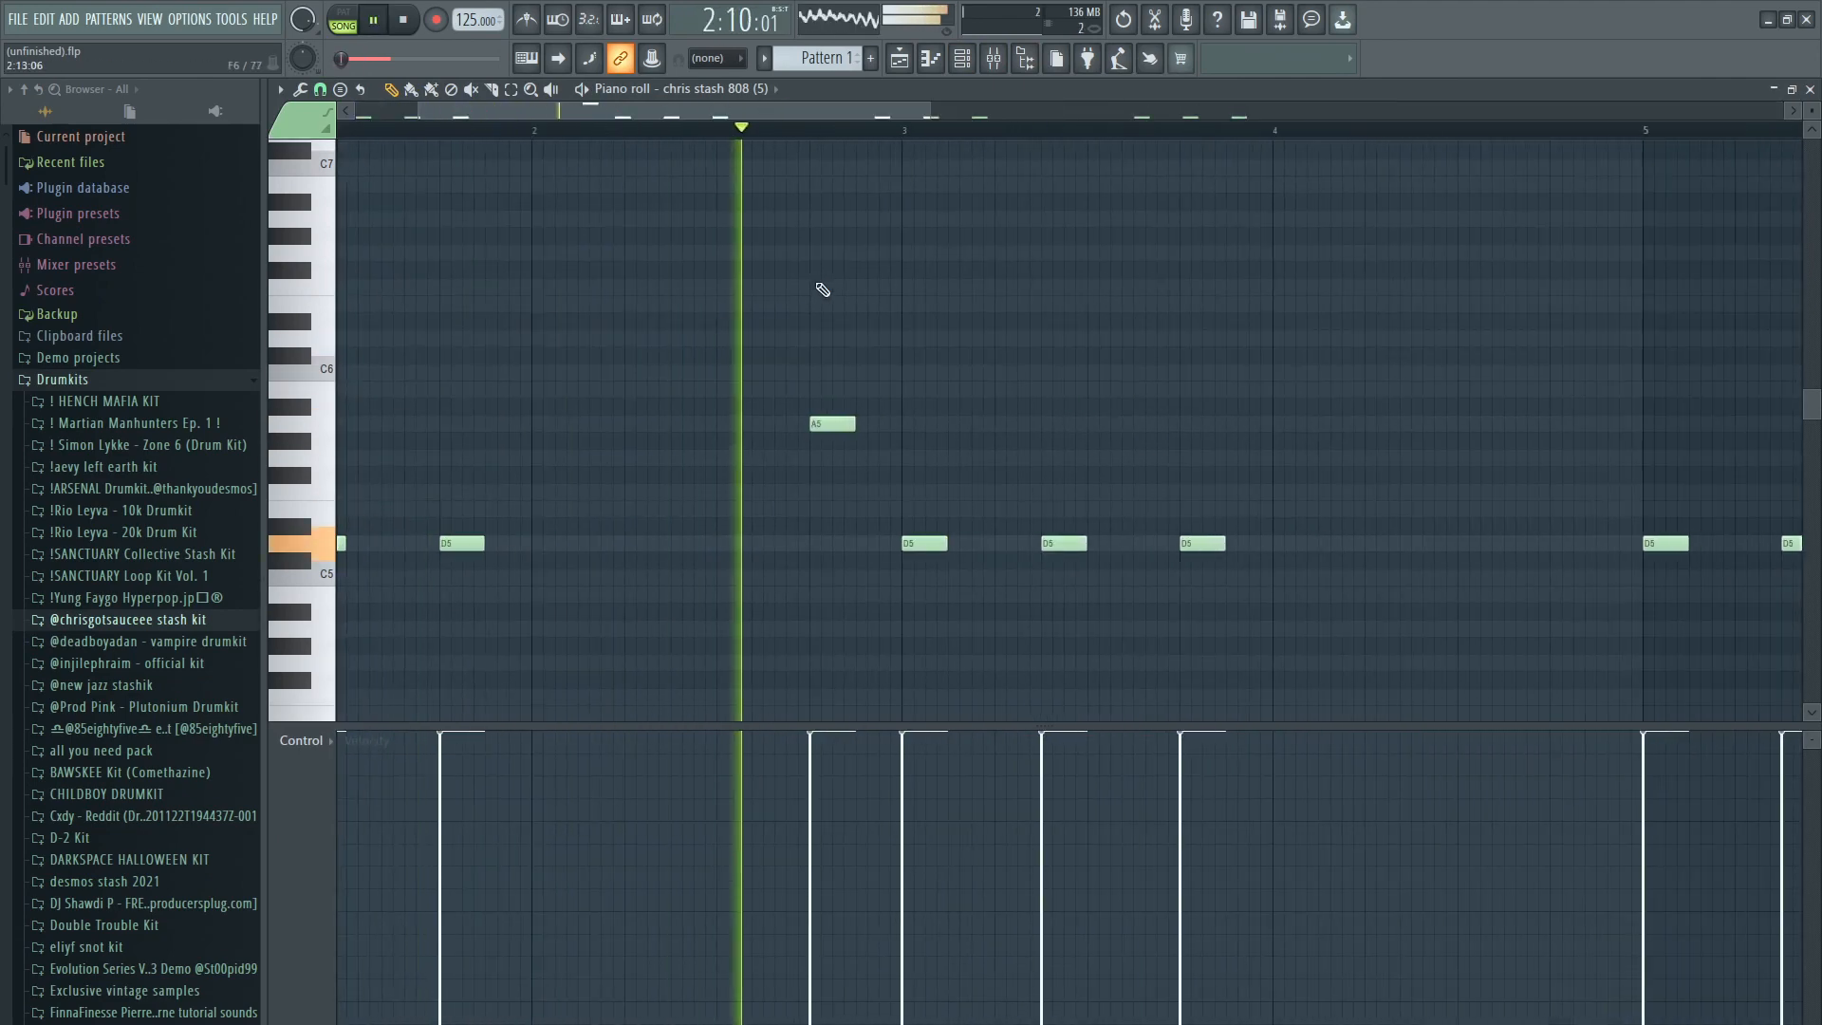
Step: Add three A5 notes across bar 4 of the 808 pattern and play it back
{"action": "scroll", "coordinate": [835, 313], "scroll_direction": "down", "scroll_amount": 5}
{"action": "scroll", "coordinate": [908, 432], "scroll_direction": "up", "scroll_amount": 6}
{"action": "key", "text": "space"}
{"action": "left_click", "coordinate": [730, 425]}
{"action": "left_click", "coordinate": [904, 425]}
{"action": "left_click", "coordinate": [1022, 425]}
{"action": "key", "text": "space"}
{"action": "scroll", "coordinate": [977, 427], "scroll_direction": "down", "scroll_amount": 4}
{"action": "scroll", "coordinate": [563, 469], "scroll_direction": "down", "scroll_amount": 3}
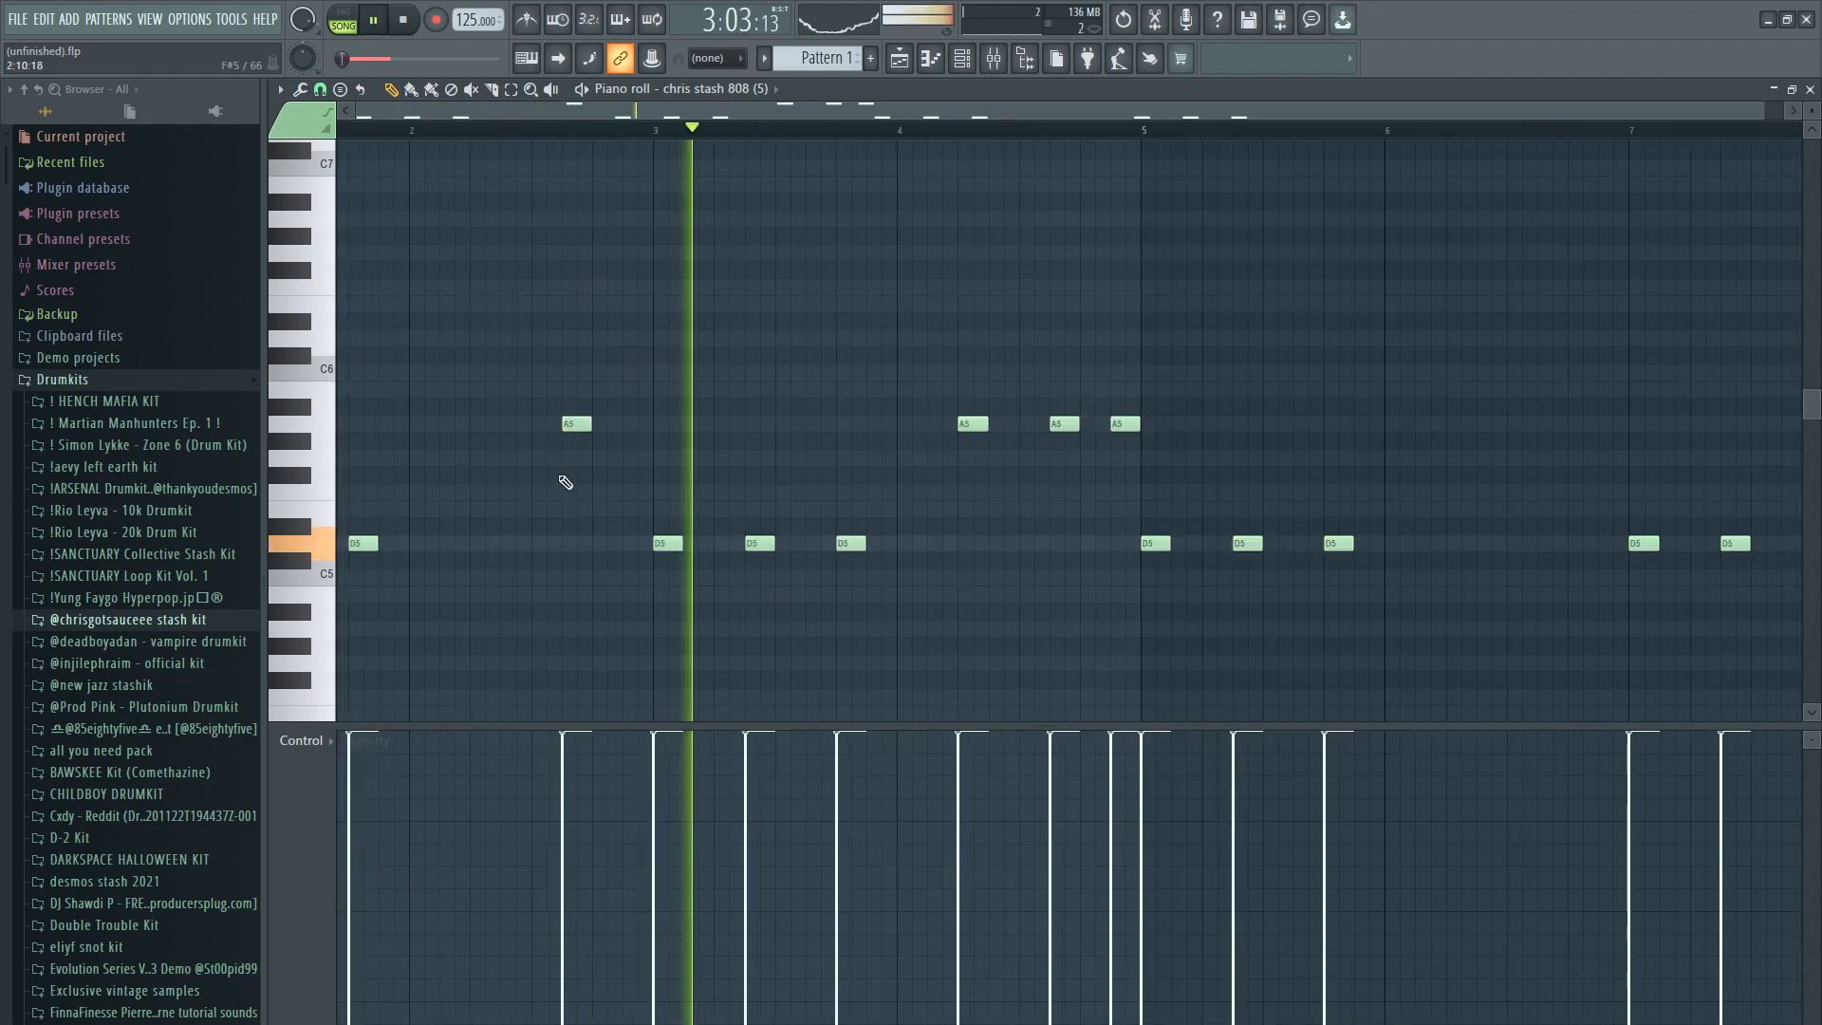
Step: Add an A5 note in bar 6 of the 808 pattern, plus D5, A5 and D6 notes through bar 8
{"action": "mouse_move", "coordinate": [991, 398]}
{"action": "left_mouse_down"}
{"action": "mouse_move", "coordinate": [551, 456]}
{"action": "mouse_move", "coordinate": [1094, 470]}
{"action": "left_mouse_up"}
{"action": "scroll", "coordinate": [556, 460], "scroll_direction": "down", "scroll_amount": 1}
{"action": "scroll", "coordinate": [1323, 437], "scroll_direction": "up", "scroll_amount": 4}
{"action": "key", "text": "space"}
{"action": "left_click_drag", "start_coordinate": [1280, 425], "coordinate": [1287, 543]}
{"action": "left_click", "coordinate": [1321, 425]}
{"action": "left_click_drag", "start_coordinate": [1499, 424], "coordinate": [1499, 339]}
Step: Add a fast roll of short A#5 notes and a closing A5 note at the end of bar 8
{"action": "scroll", "coordinate": [1616, 408], "scroll_direction": "up", "scroll_amount": 5}
{"action": "left_click_drag", "start_coordinate": [1679, 424], "coordinate": [1615, 407]}
{"action": "left_click", "coordinate": [1508, 407]}
{"action": "left_click", "coordinate": [1627, 424]}
{"action": "scroll", "coordinate": [1617, 446], "scroll_direction": "down", "scroll_amount": 6}
{"action": "scroll", "coordinate": [1617, 454], "scroll_direction": "down", "scroll_amount": 5}
{"action": "key", "text": "space"}
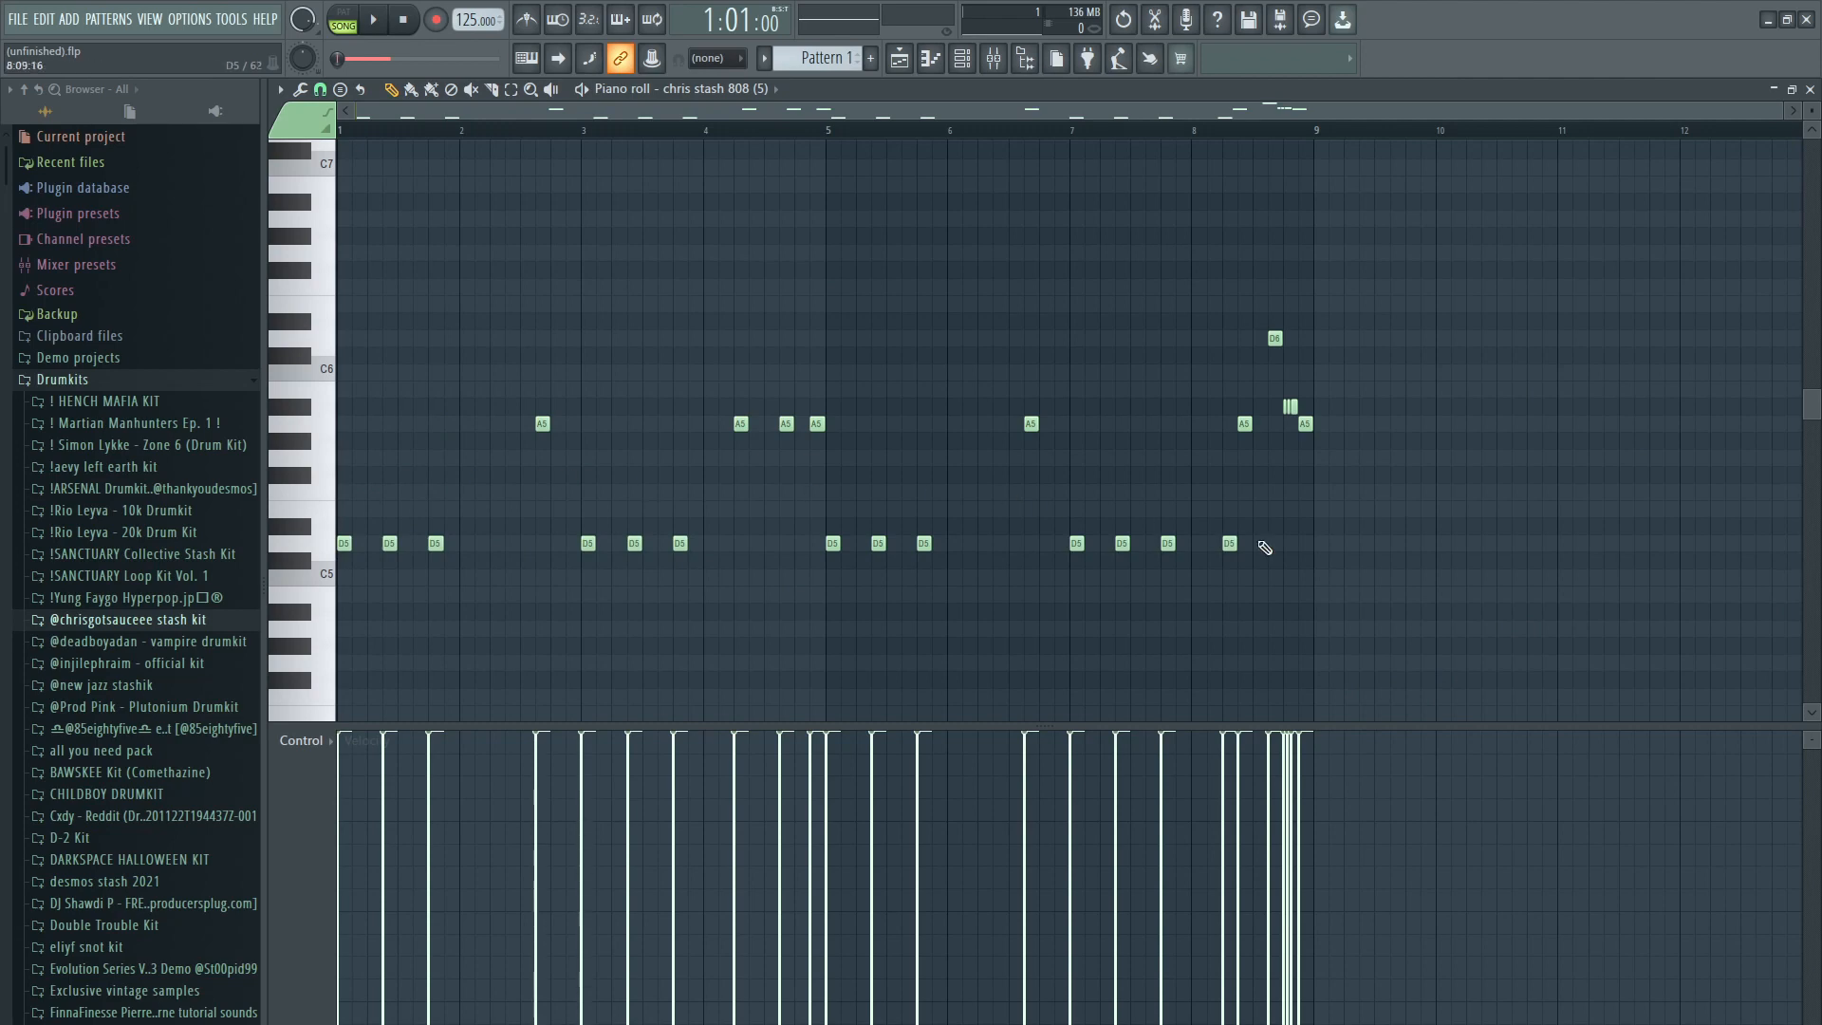
Step: Review the 808 notes, return to the playlist and reopen the first Pattern 1 clip in the piano roll
{"action": "scroll", "coordinate": [1151, 626], "scroll_direction": "up", "scroll_amount": 5}
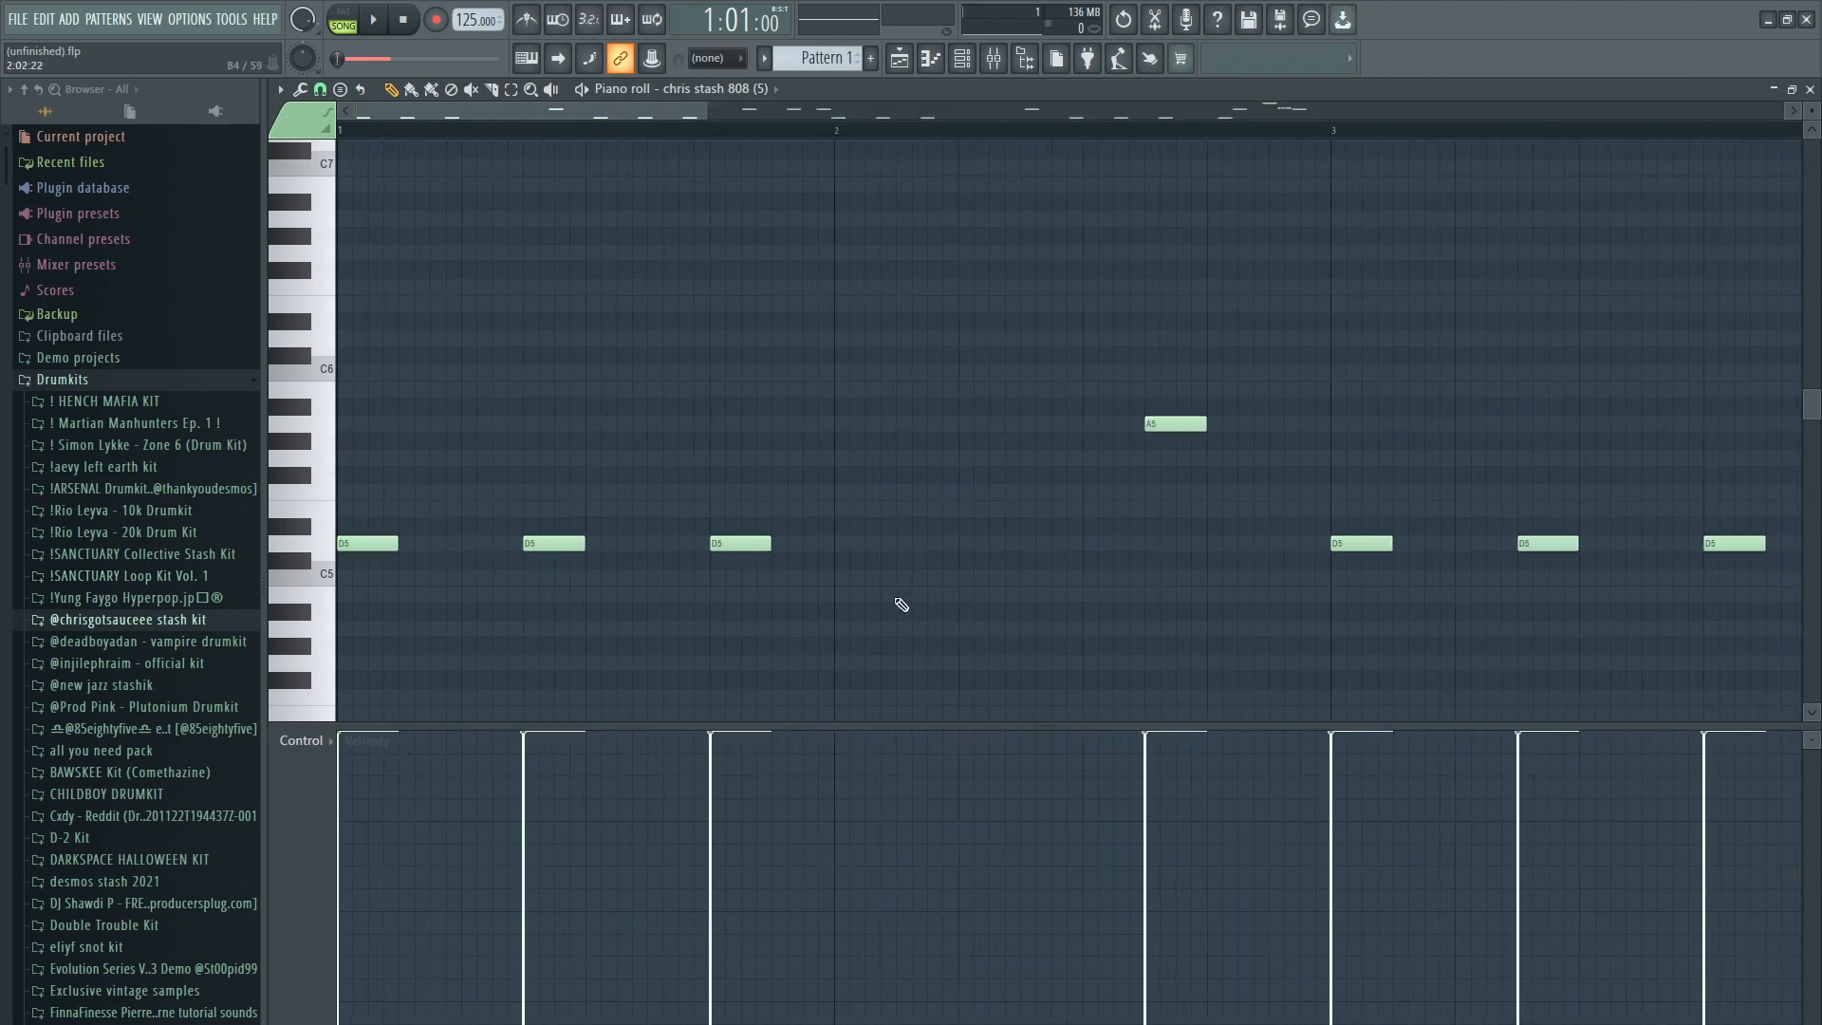
{"action": "scroll", "coordinate": [902, 604], "scroll_direction": "down", "scroll_amount": 4}
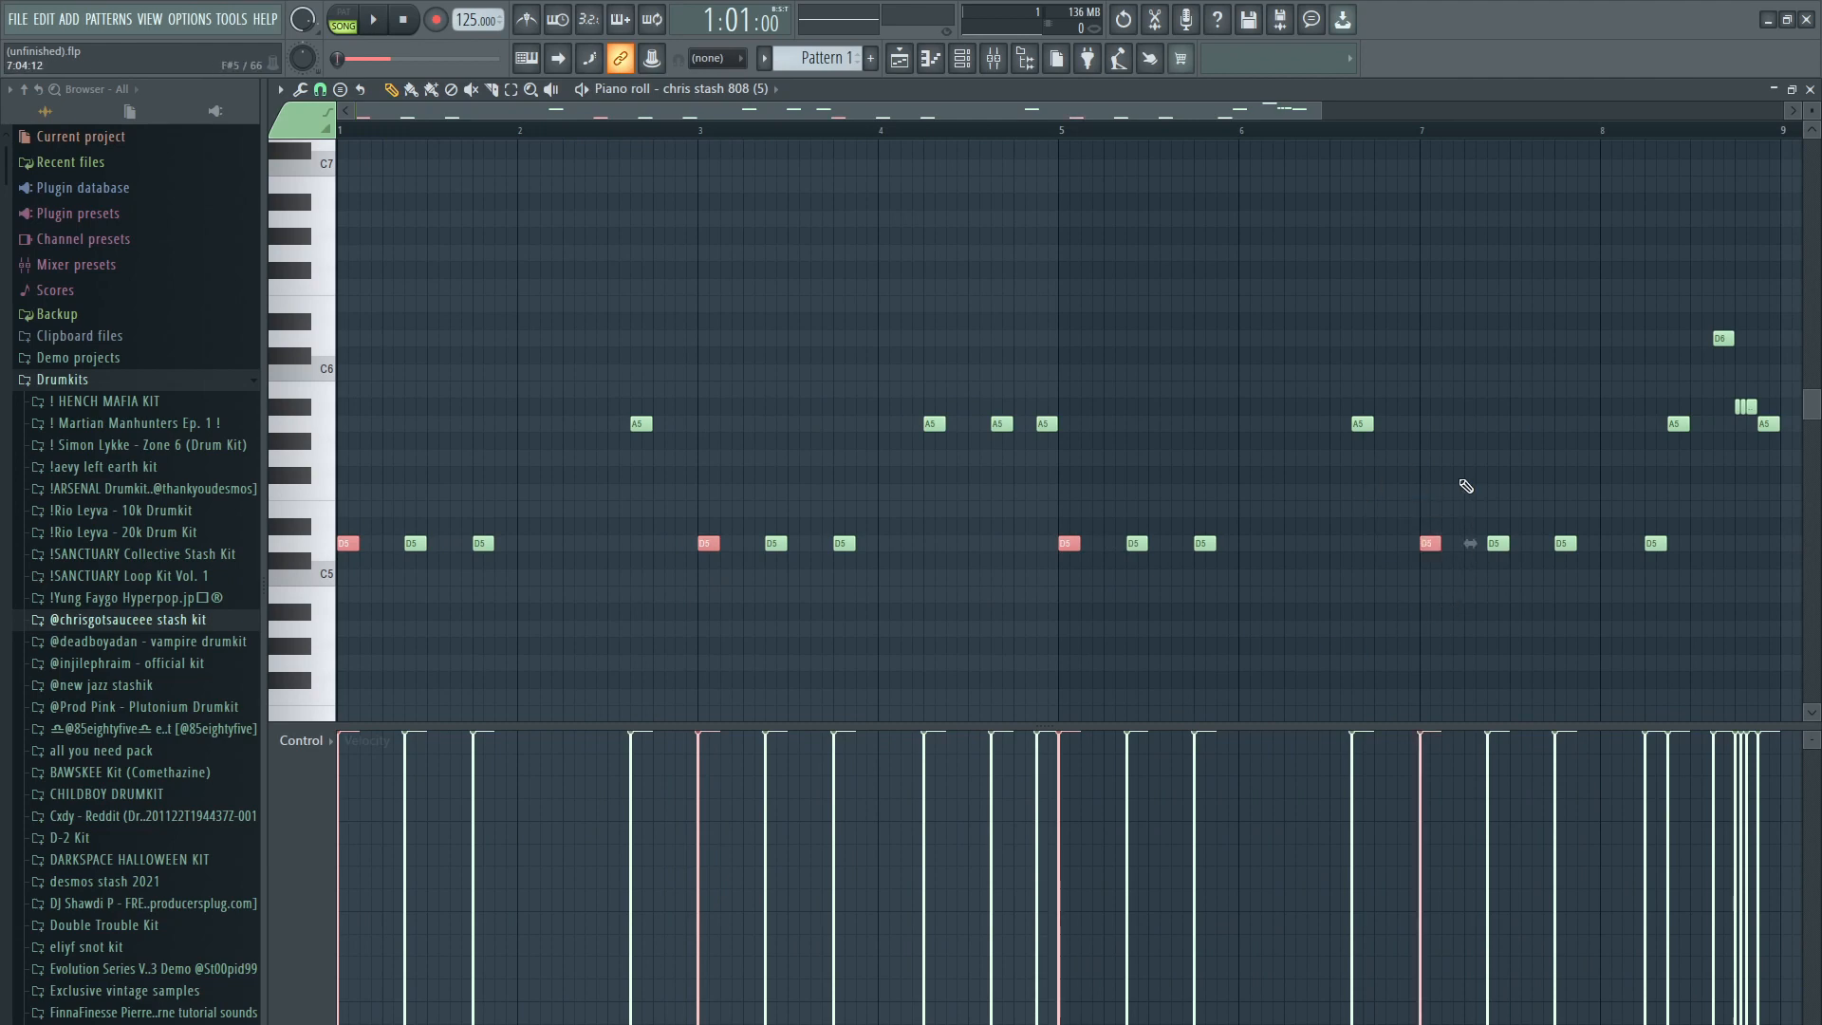
{"action": "scroll", "coordinate": [1423, 487], "scroll_direction": "down", "scroll_amount": 2}
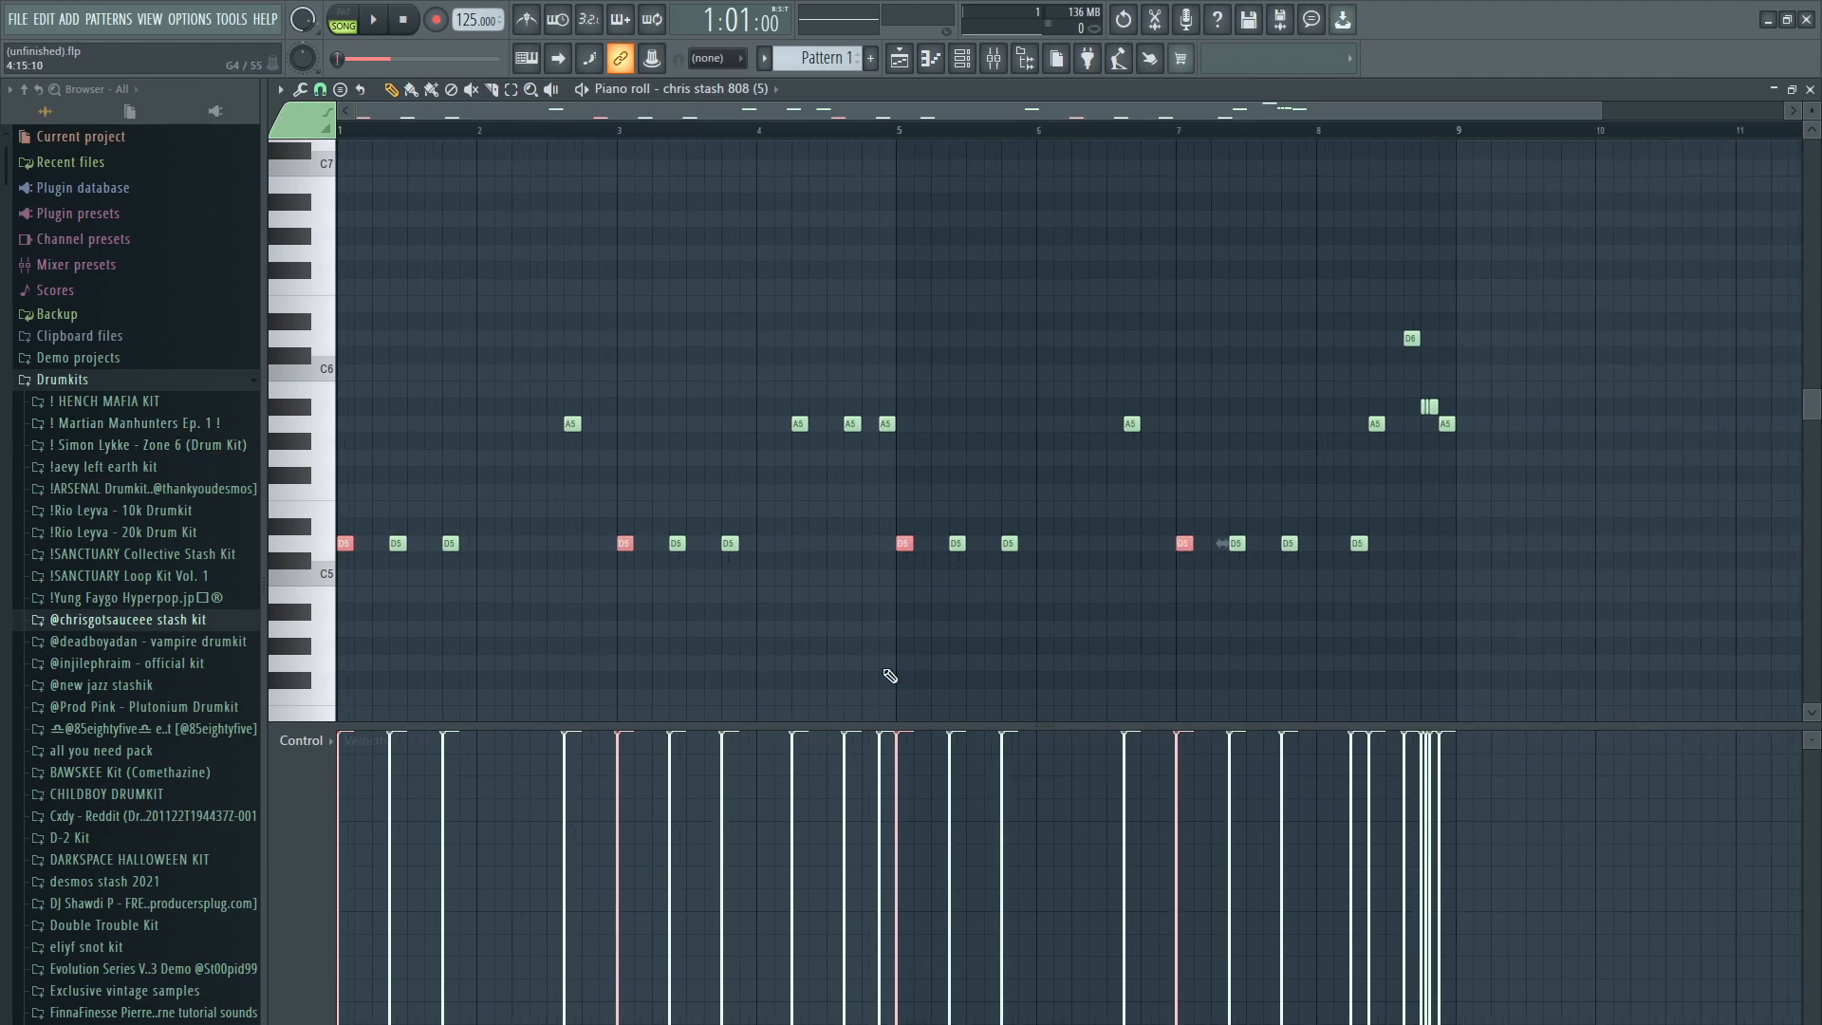
{"action": "left_click", "coordinate": [1809, 88]}
{"action": "key", "text": "F6"}
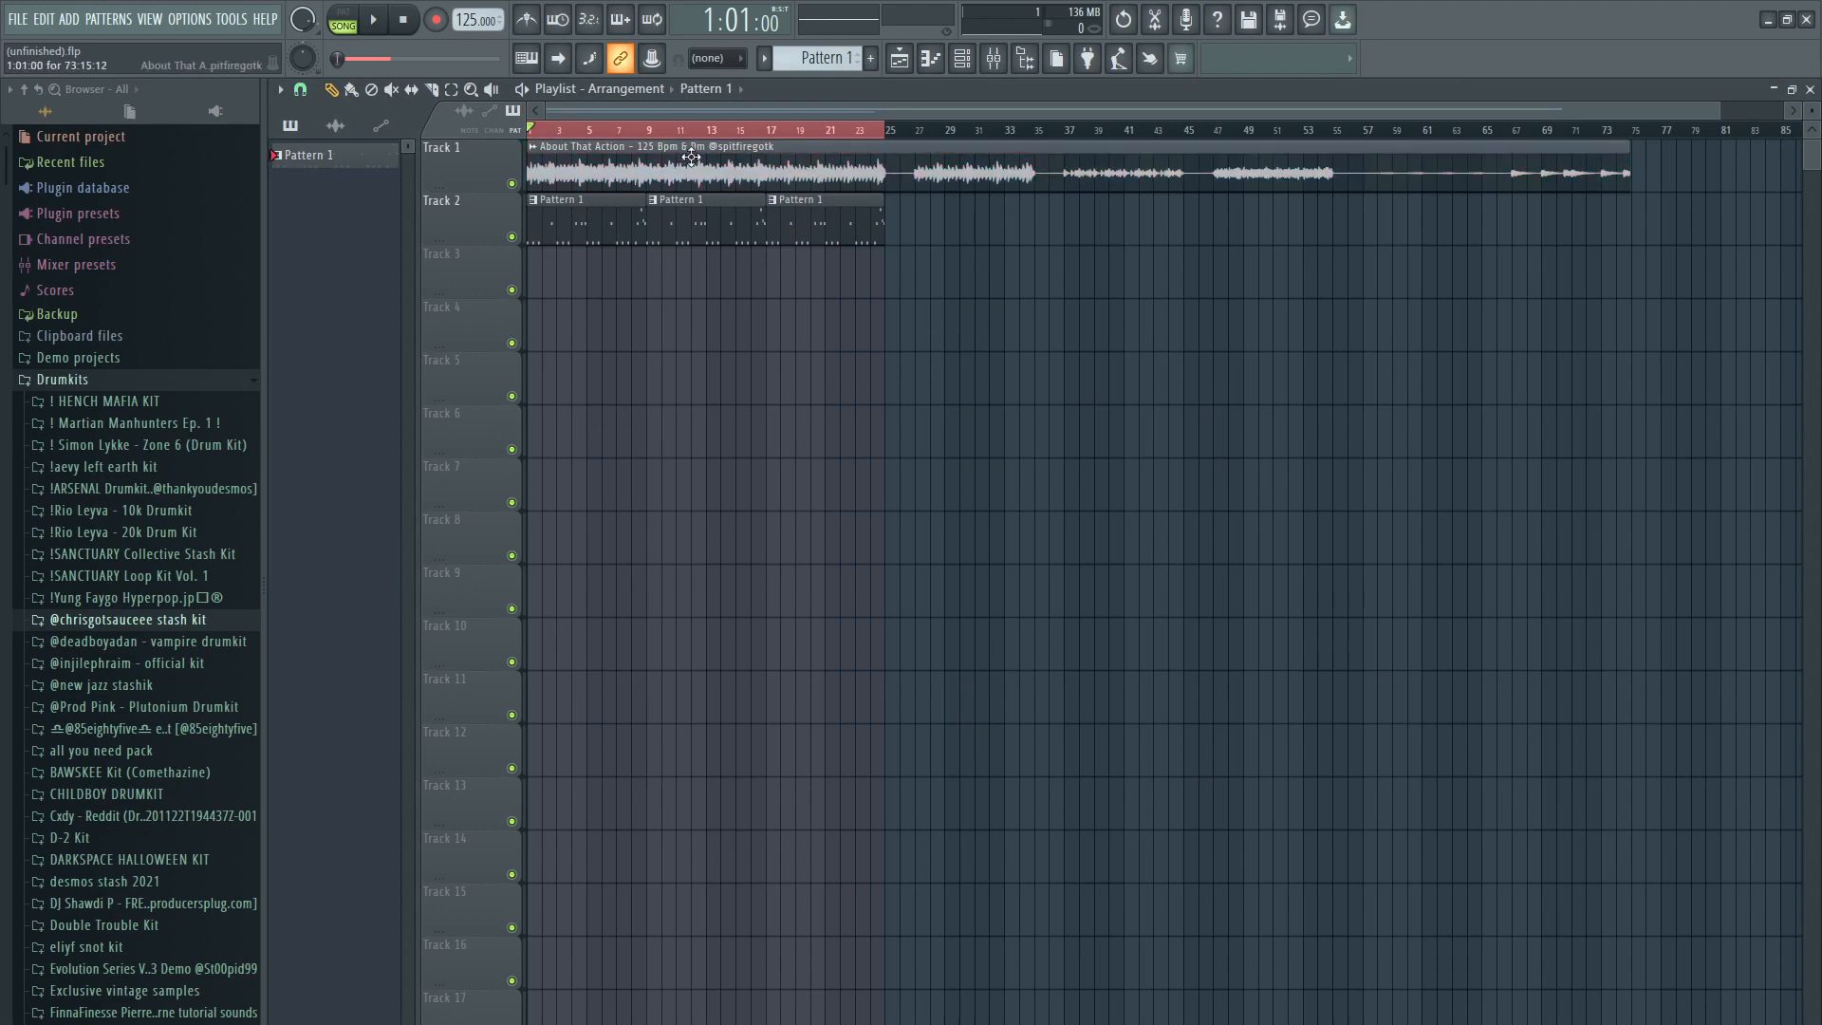
{"action": "left_click_drag", "start_coordinate": [692, 157], "coordinate": [709, 157]}
{"action": "double_click", "coordinate": [581, 232]}
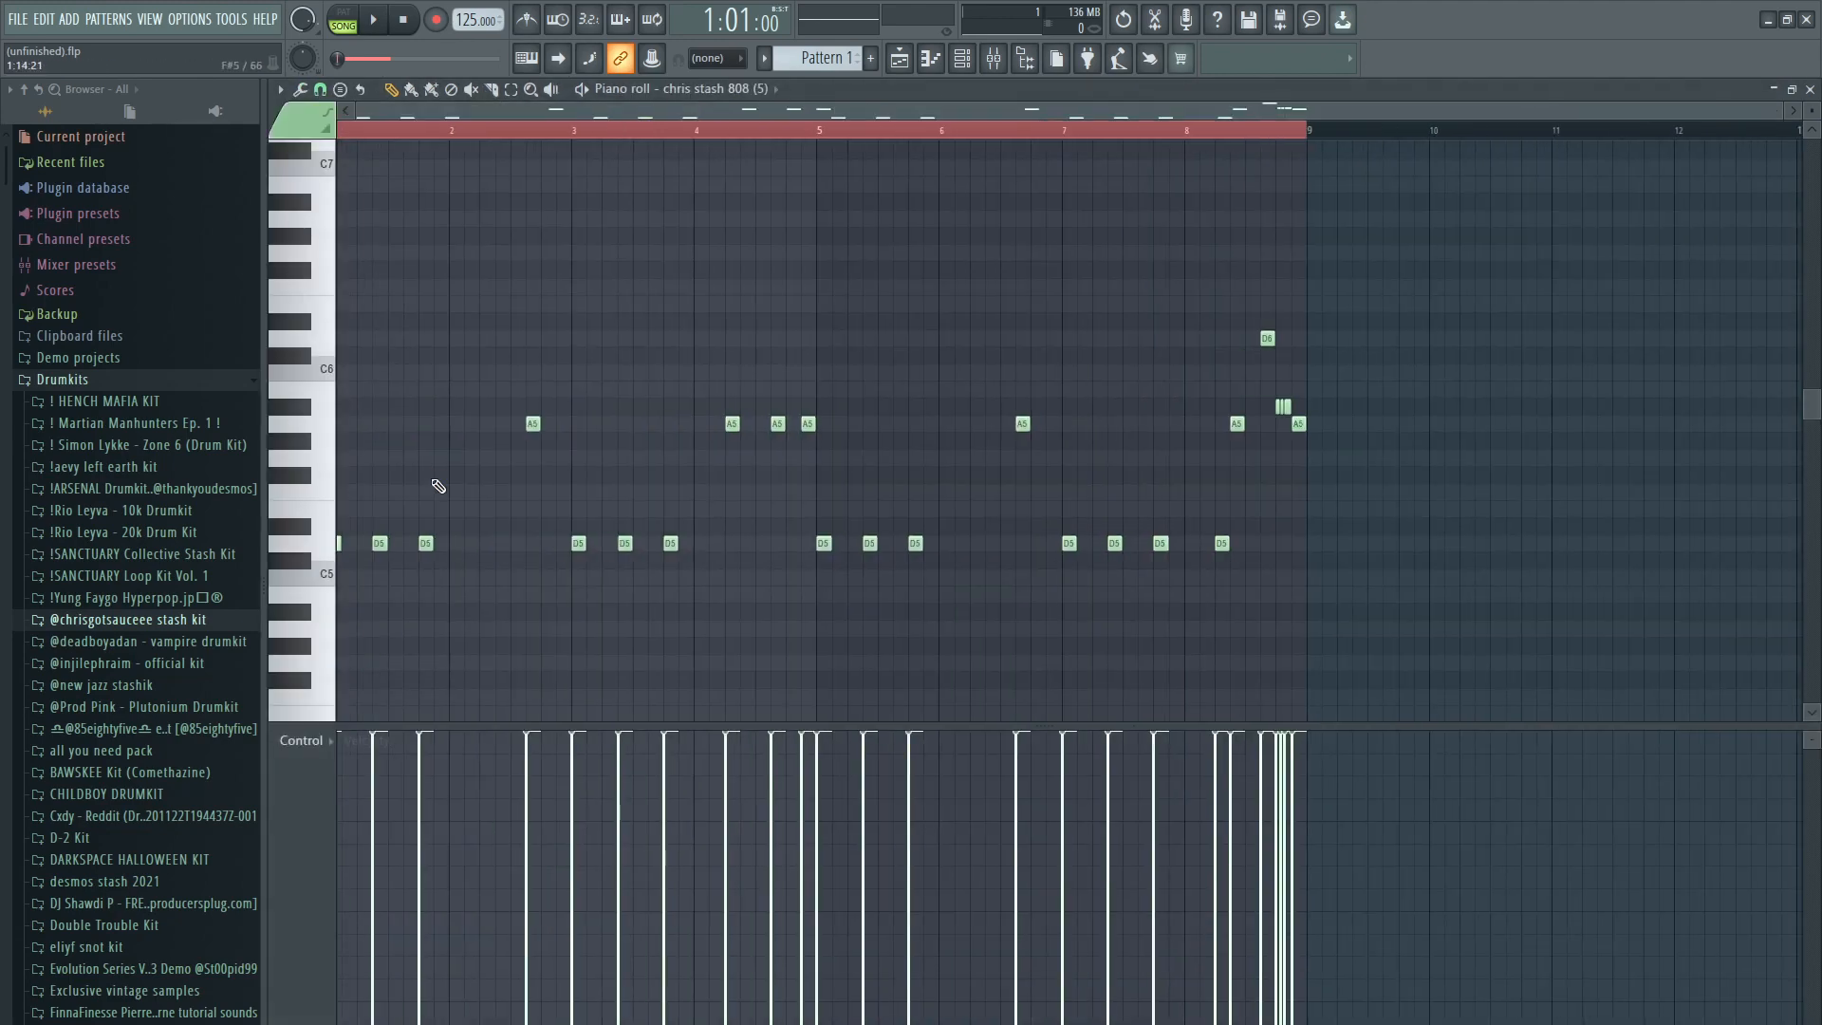
Step: Highlight and examine the D5 groups, the A5 notes and the closing run of the 808 pattern
{"action": "left_click_drag", "start_coordinate": [745, 564], "coordinate": [455, 521]}
{"action": "left_click_drag", "start_coordinate": [1050, 594], "coordinate": [807, 531]}
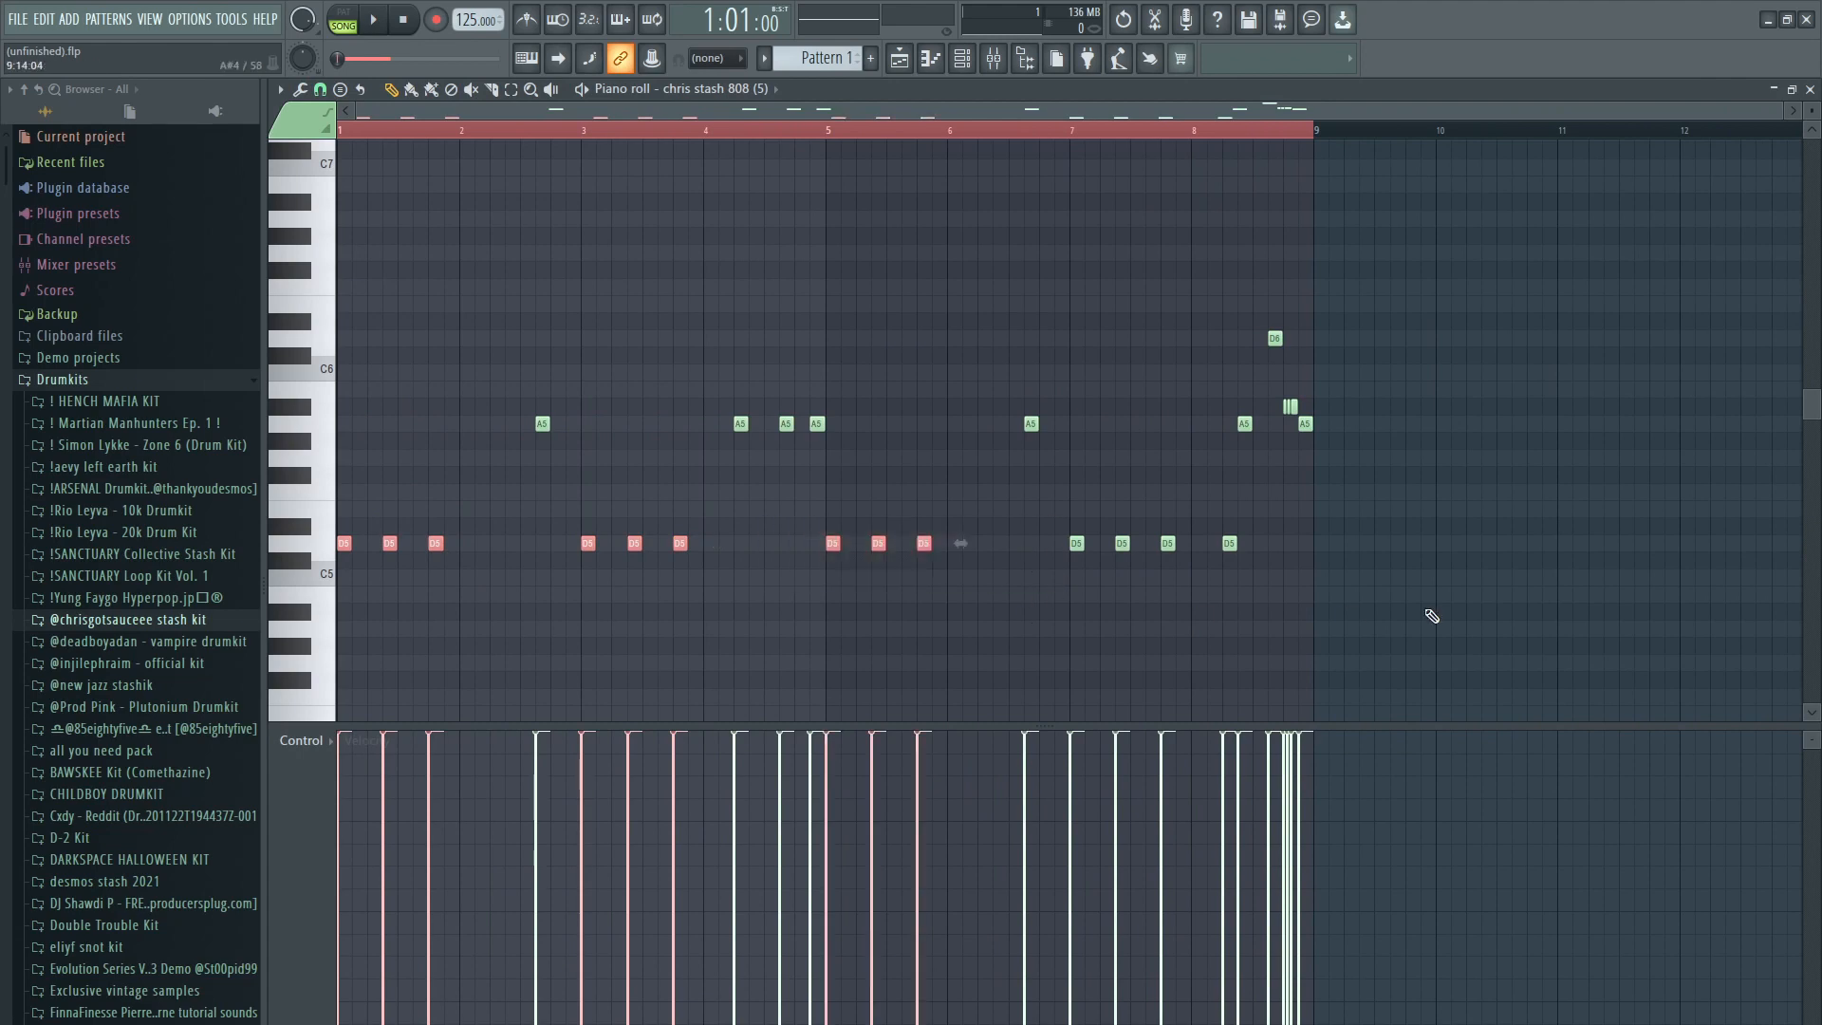
{"action": "left_click_drag", "start_coordinate": [1409, 601], "coordinate": [807, 537]}
{"action": "left_click", "coordinate": [528, 456], "text": "ctrl"}
{"action": "scroll", "coordinate": [527, 456], "scroll_direction": "up", "scroll_amount": 5}
{"action": "left_click_drag", "start_coordinate": [1272, 447], "coordinate": [934, 413]}
{"action": "scroll", "coordinate": [731, 415], "scroll_direction": "down", "scroll_amount": 3}
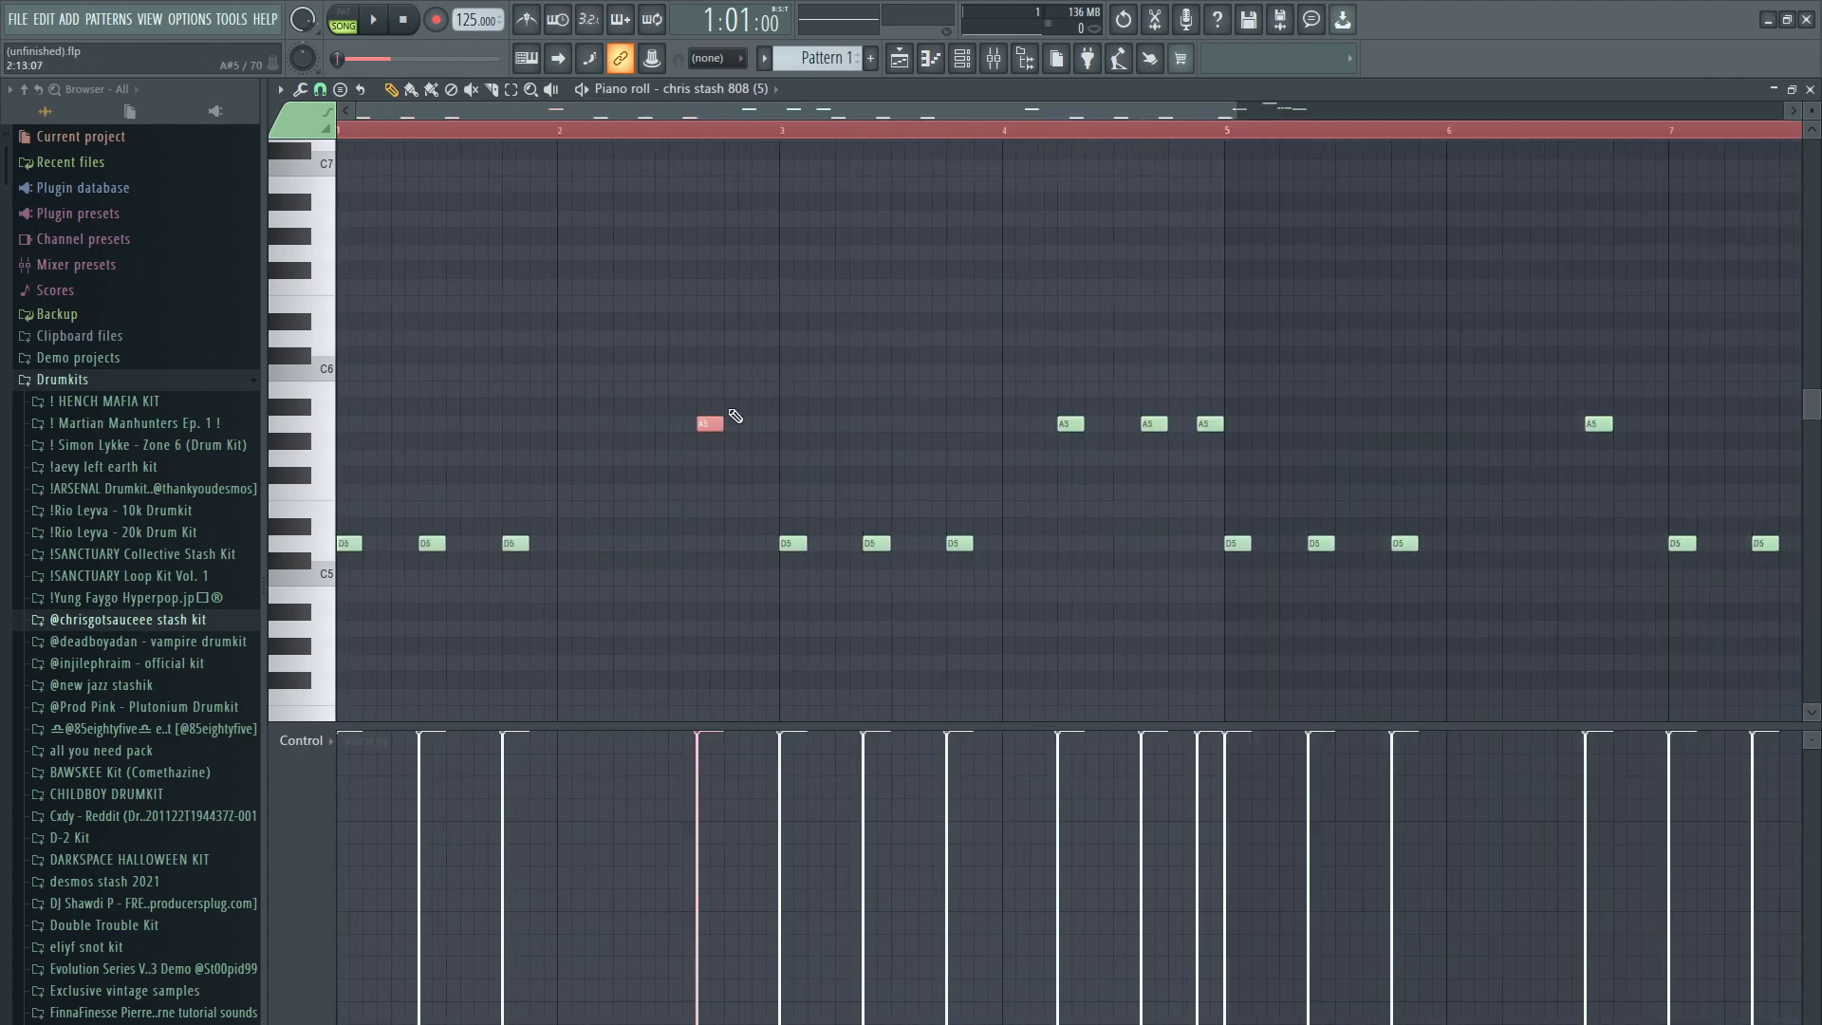
{"action": "left_click", "coordinate": [786, 352], "text": "ctrl"}
{"action": "scroll", "coordinate": [905, 301], "scroll_direction": "down", "scroll_amount": 3}
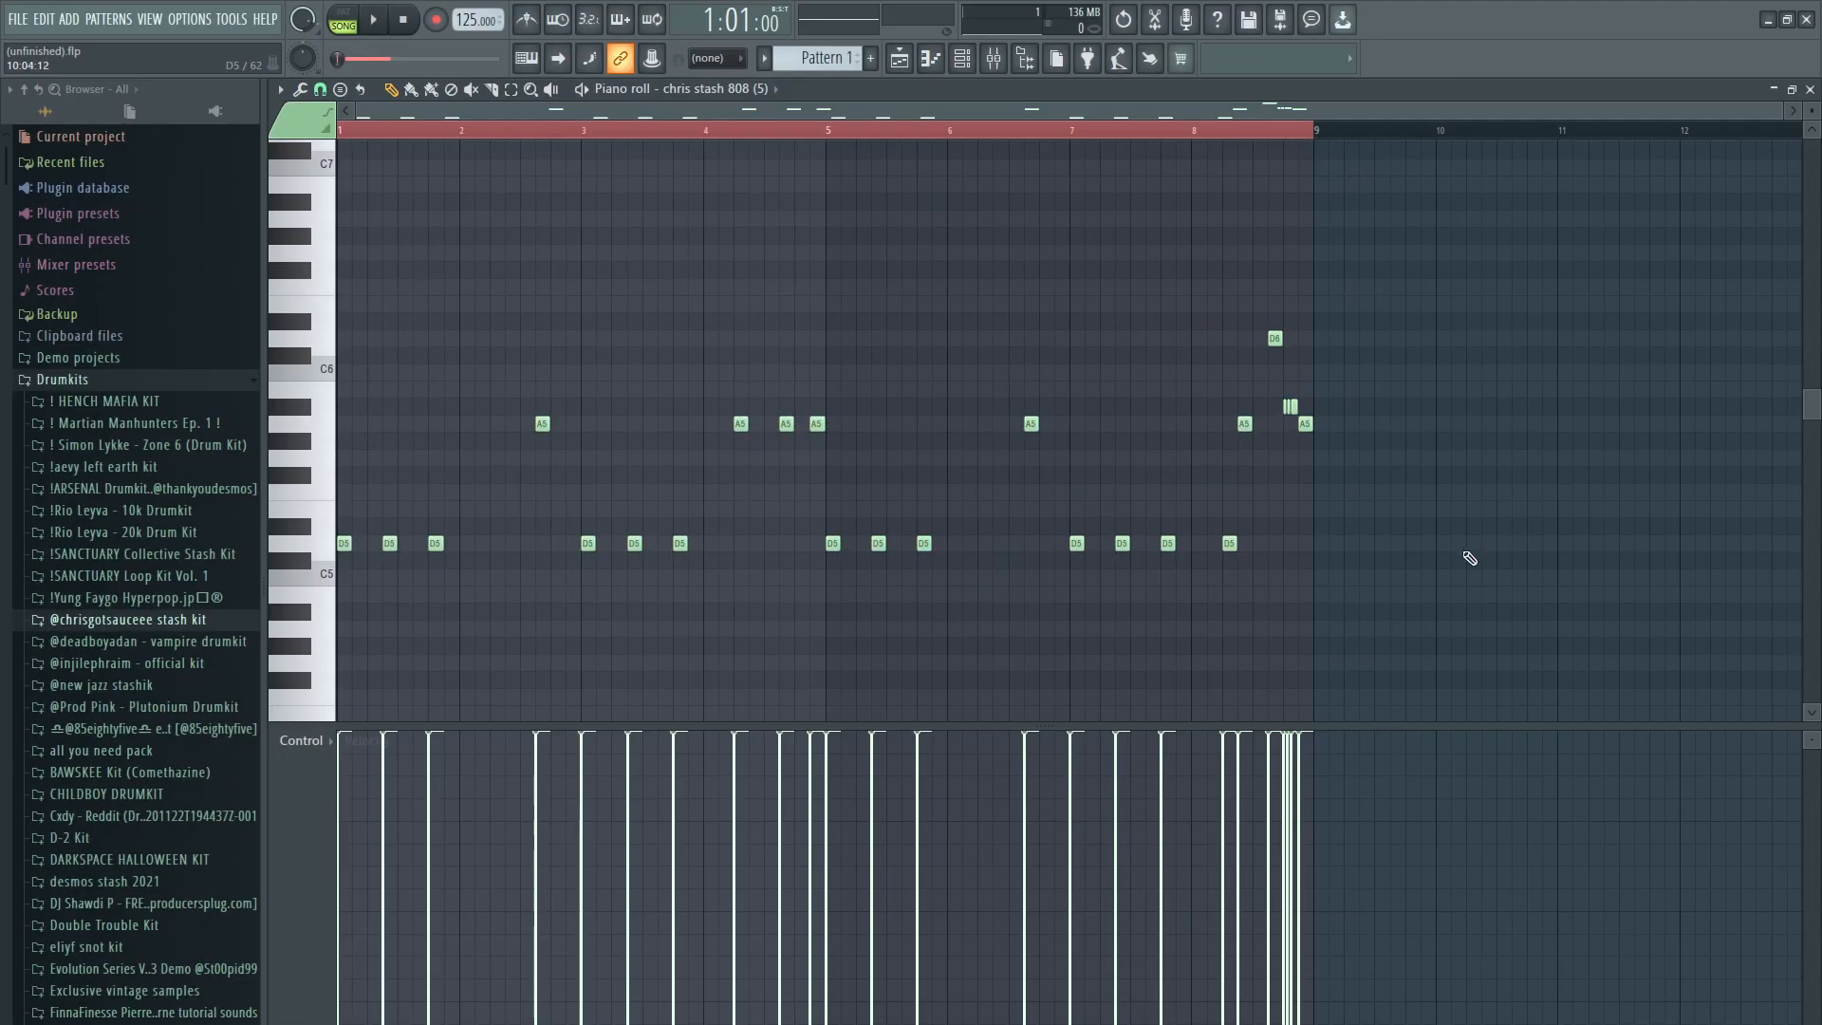
{"action": "scroll", "coordinate": [1266, 516], "scroll_direction": "up", "scroll_amount": 4}
{"action": "scroll", "coordinate": [1265, 516], "scroll_direction": "up", "scroll_amount": 3}
{"action": "left_click_drag", "start_coordinate": [1388, 601], "coordinate": [683, 191]}
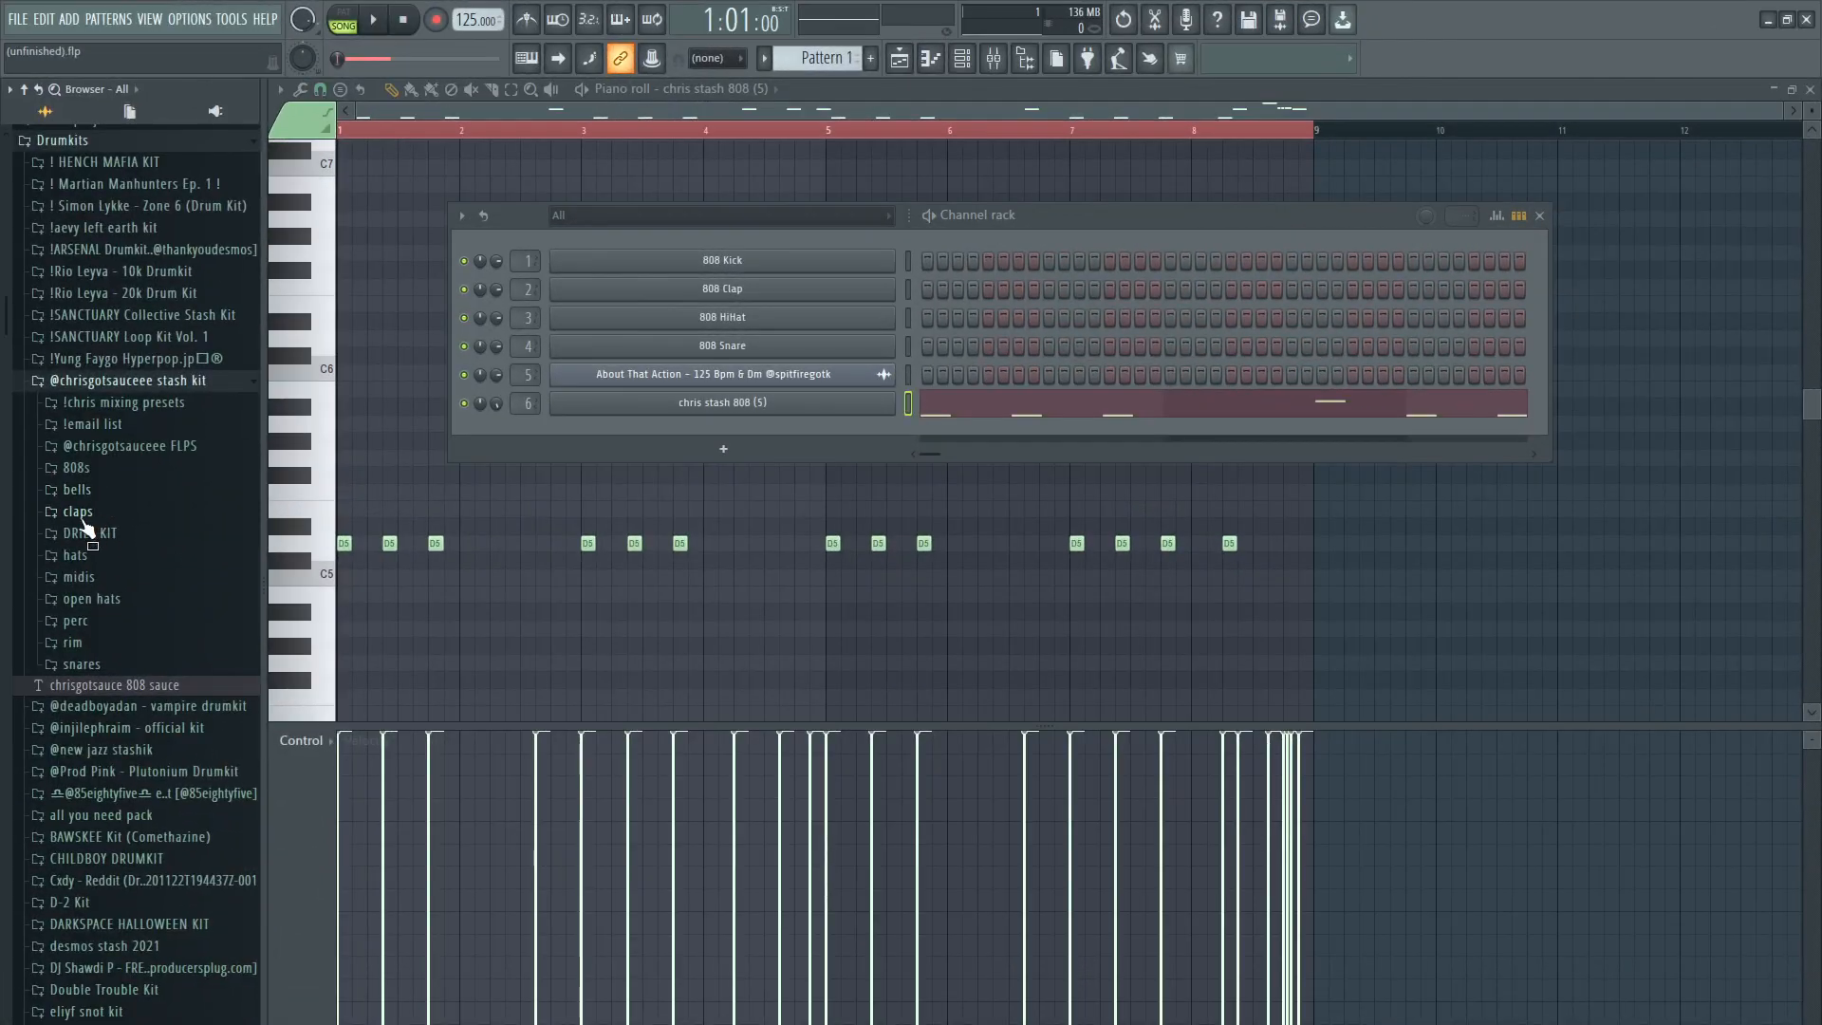
Step: Replace the 808 HiHat channel's sample with chris's stash hat (3) from the kit's hats folder
{"action": "left_click", "coordinate": [80, 512]}
{"action": "left_click", "coordinate": [80, 512]}
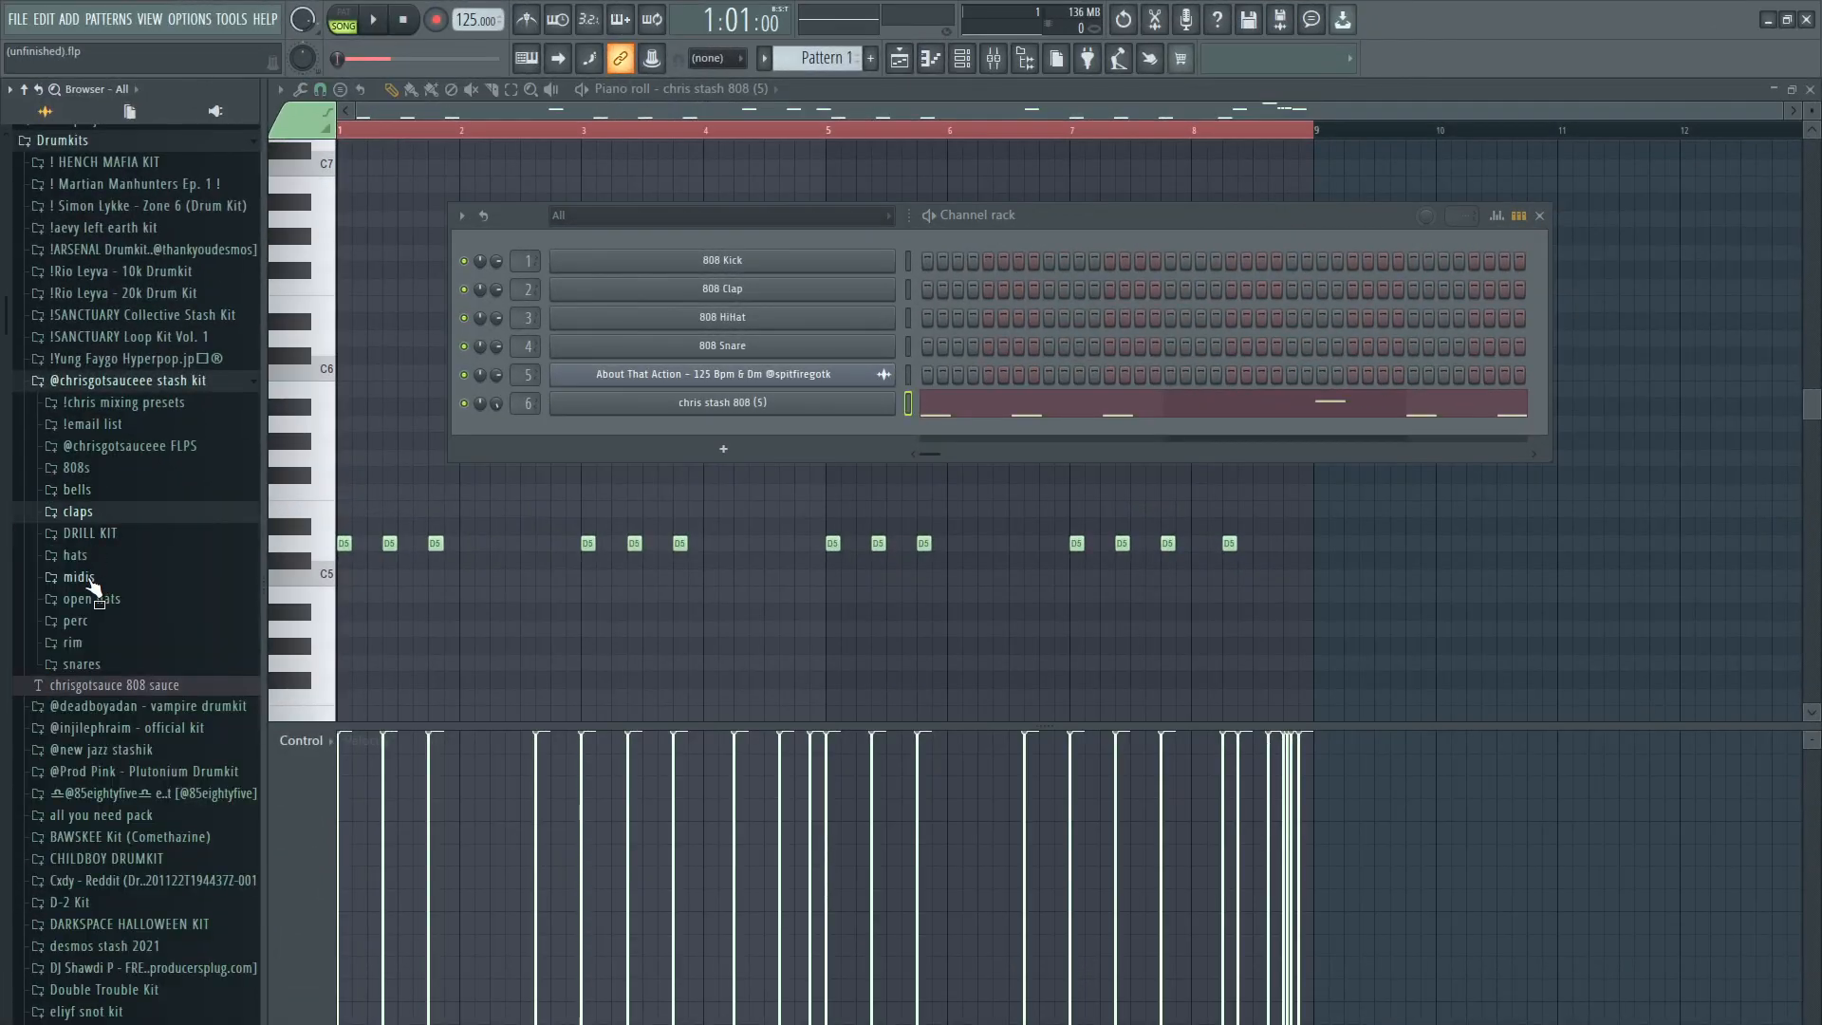
{"action": "left_click", "coordinate": [76, 555]}
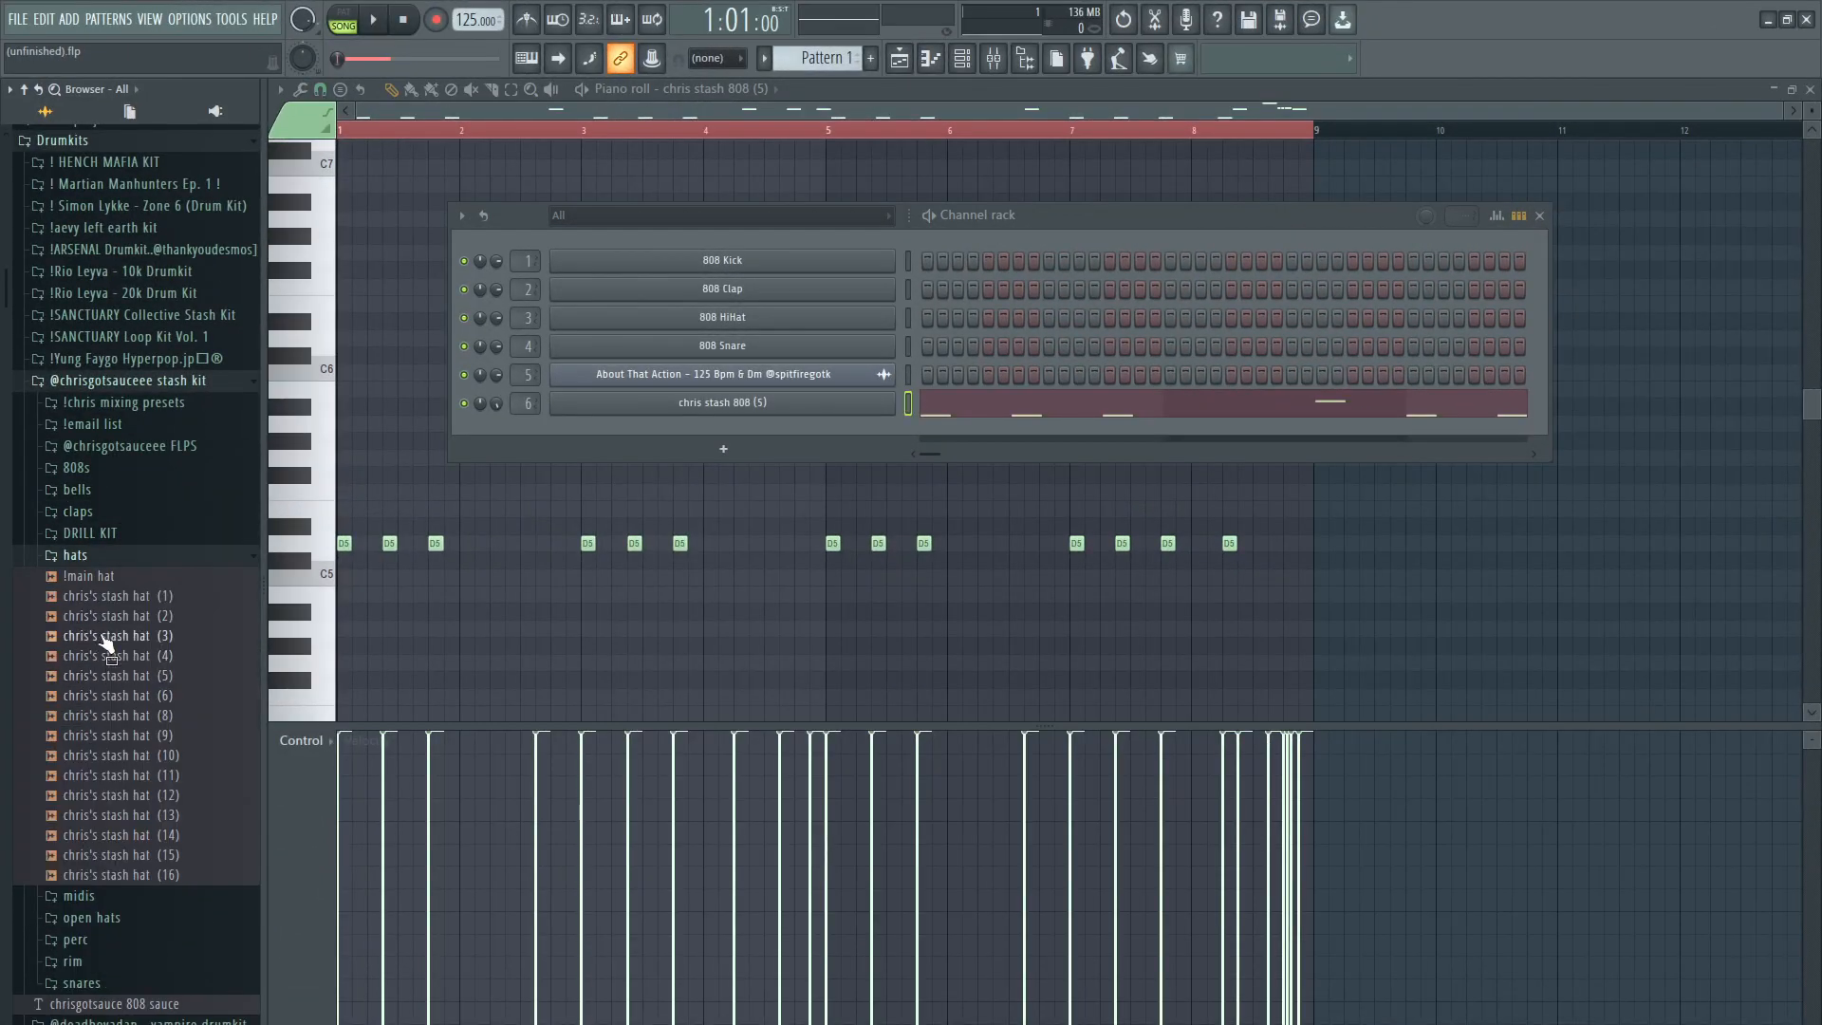
{"action": "left_click_drag", "start_coordinate": [830, 316], "coordinate": [833, 318]}
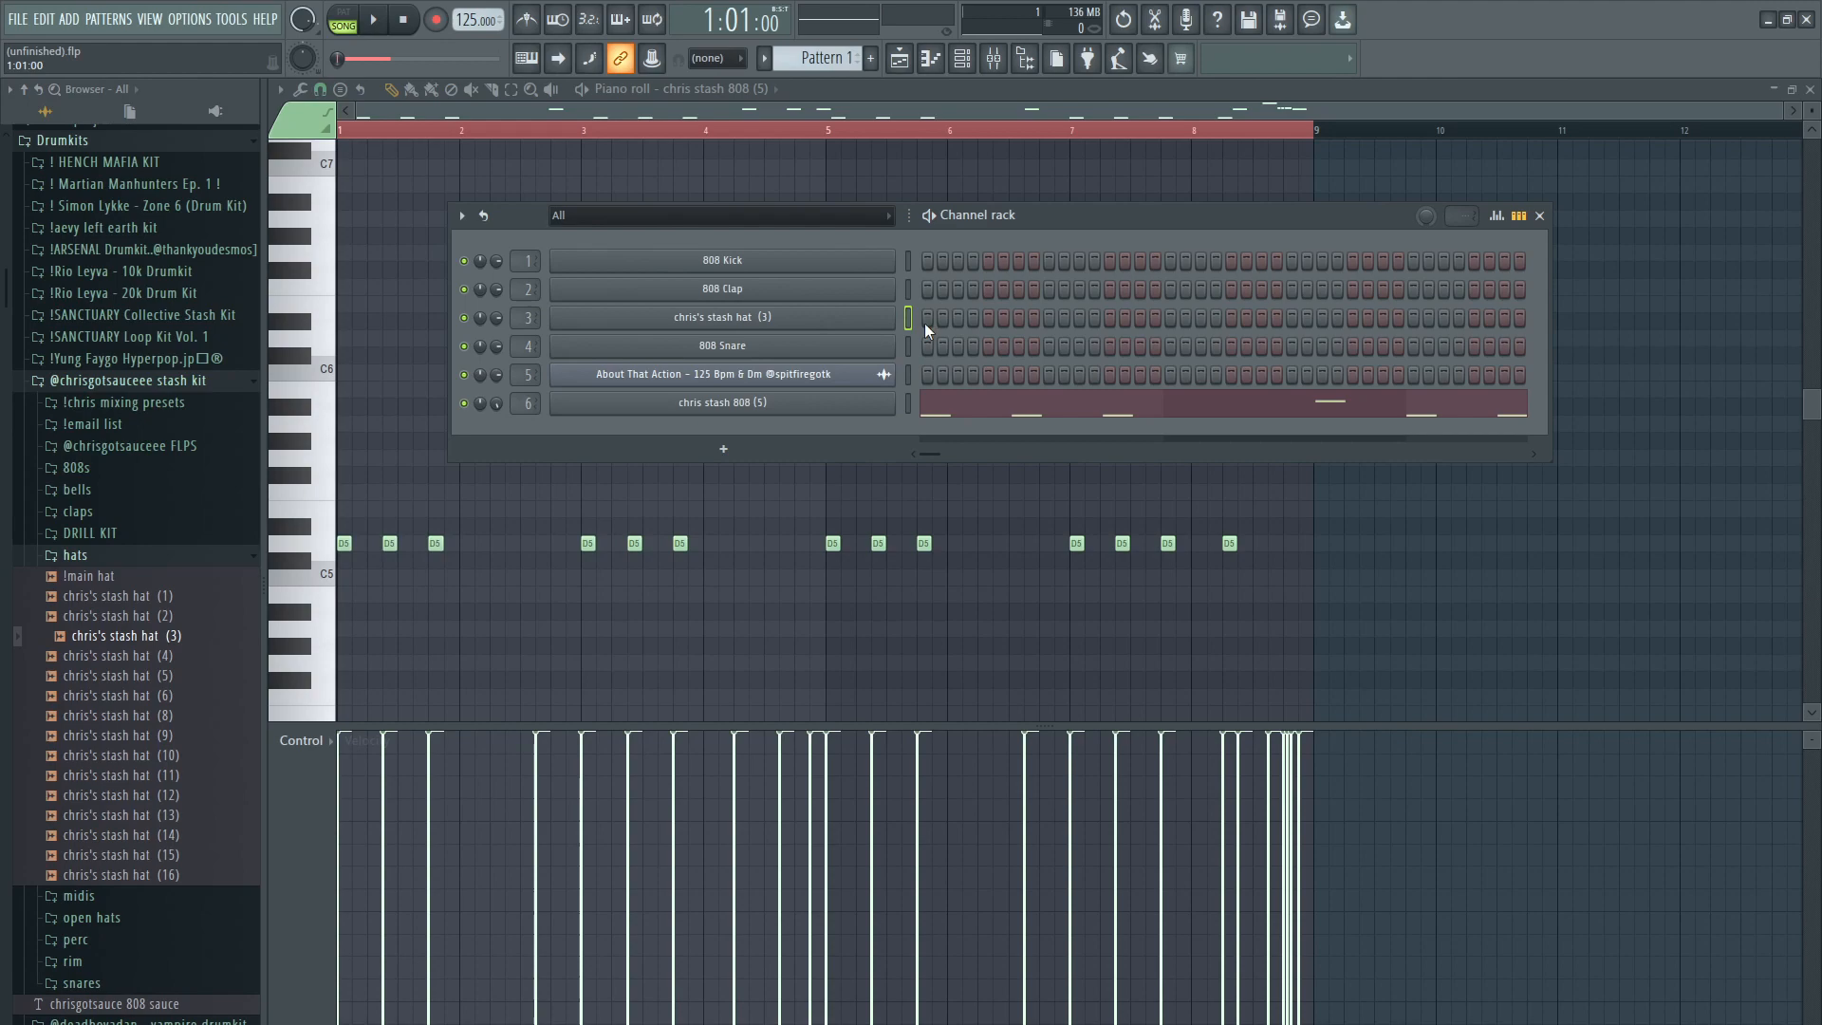
Step: Fill the chris's stash hat (3) channel on every second step and bring up its notes in the piano roll
{"action": "right_click", "coordinate": [813, 320]}
{"action": "left_click", "coordinate": [1208, 381]}
{"action": "left_click", "coordinate": [1671, 532]}
{"action": "scroll", "coordinate": [1671, 532], "scroll_direction": "down", "scroll_amount": 2}
{"action": "left_click", "coordinate": [757, 92]}
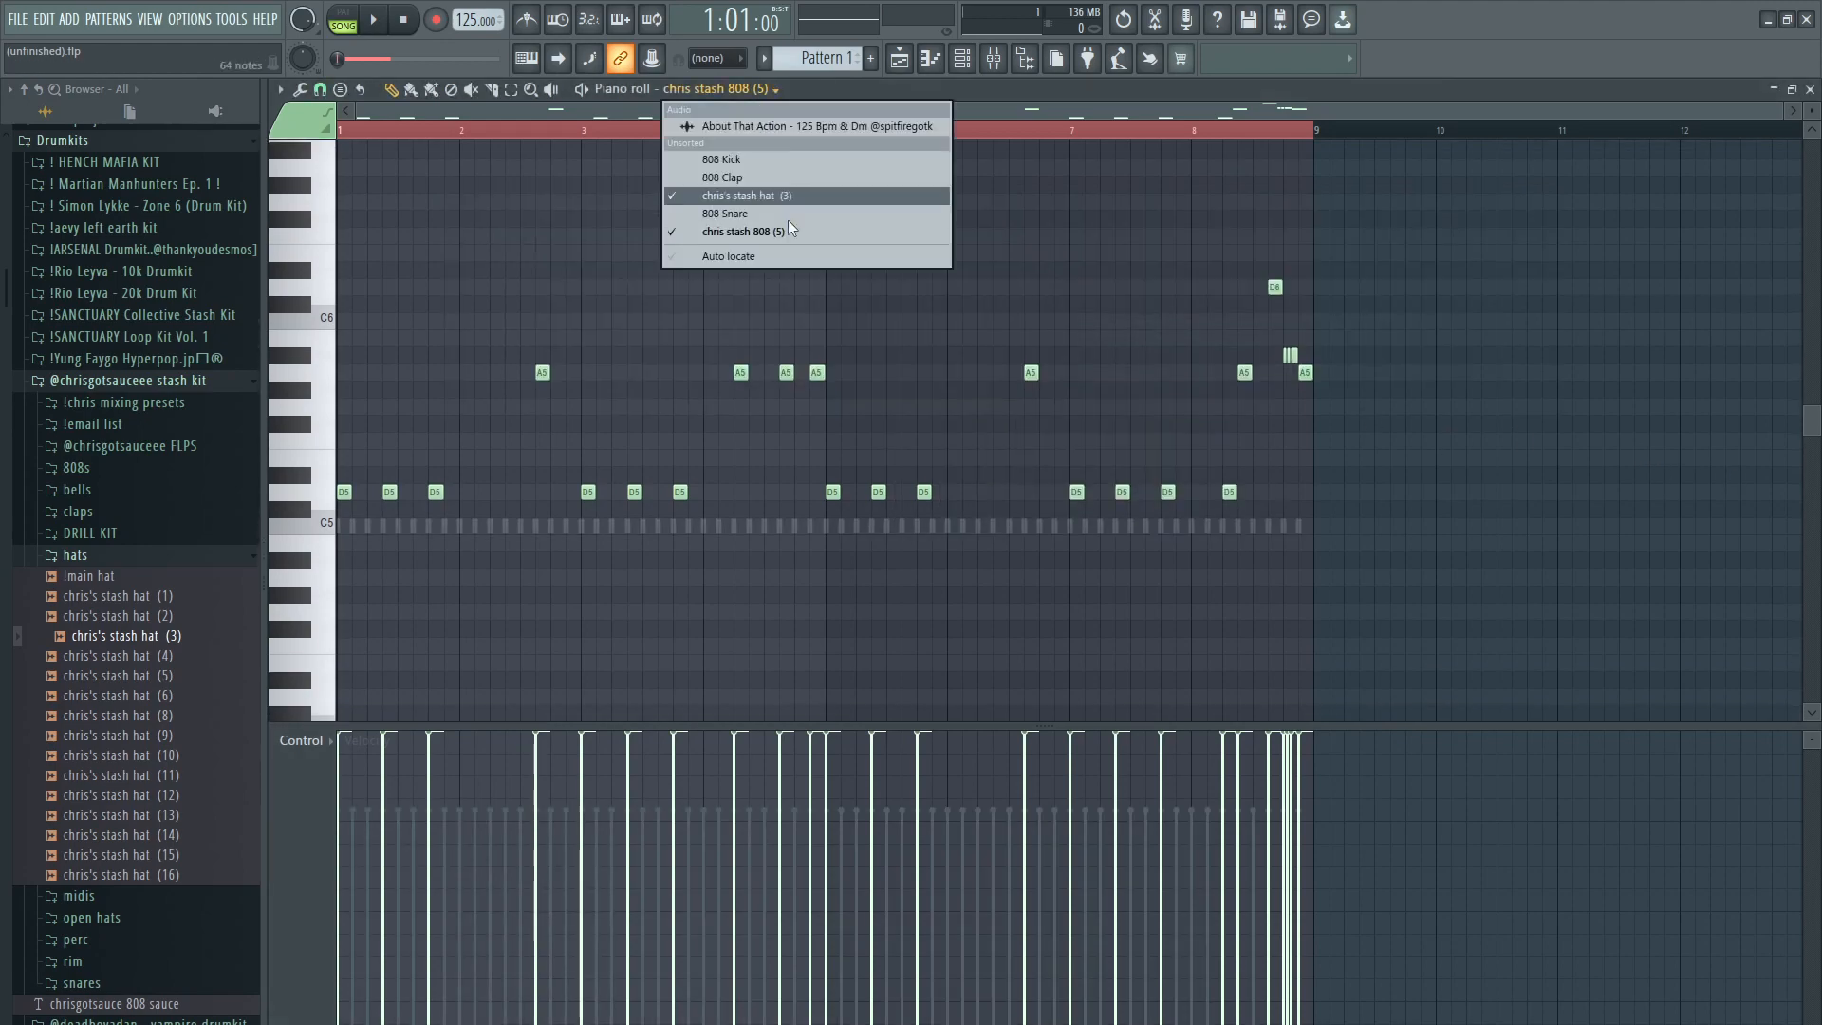
{"action": "left_click", "coordinate": [753, 197]}
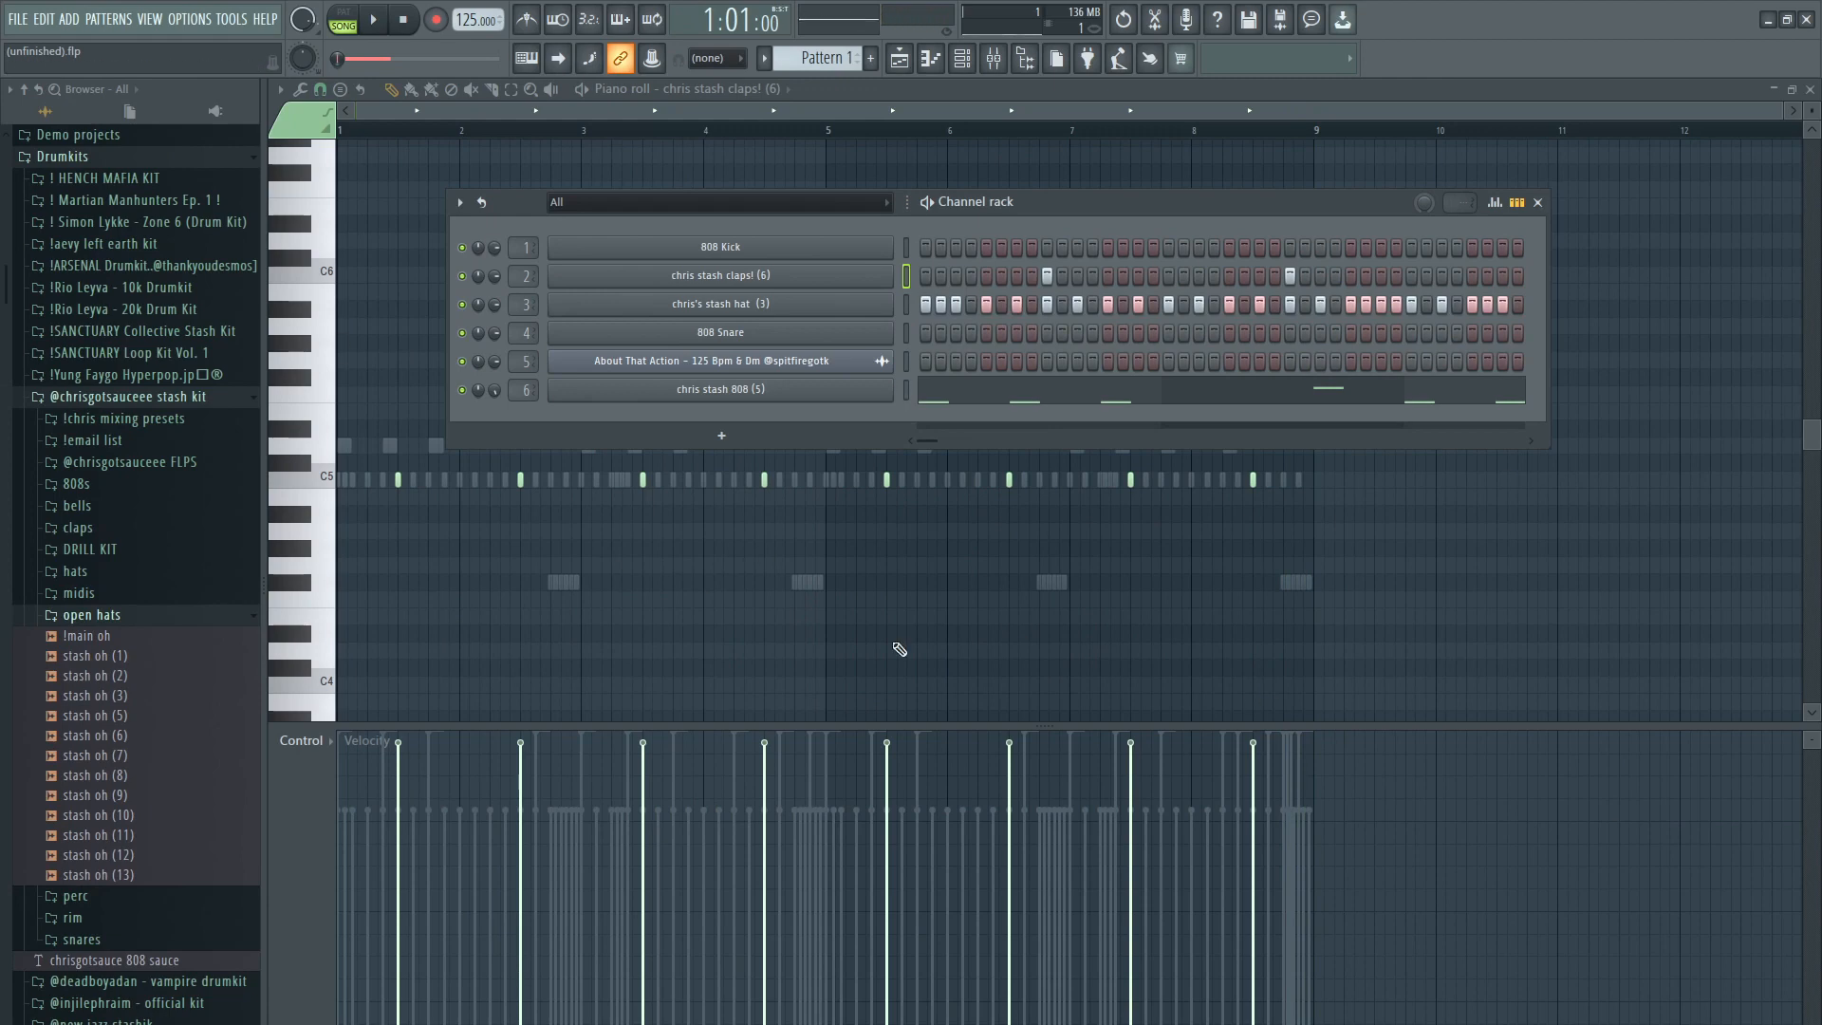
Step: Hide the channel rack to view the chris stash claps! (6) notes in the piano roll
{"action": "key", "text": "F6"}
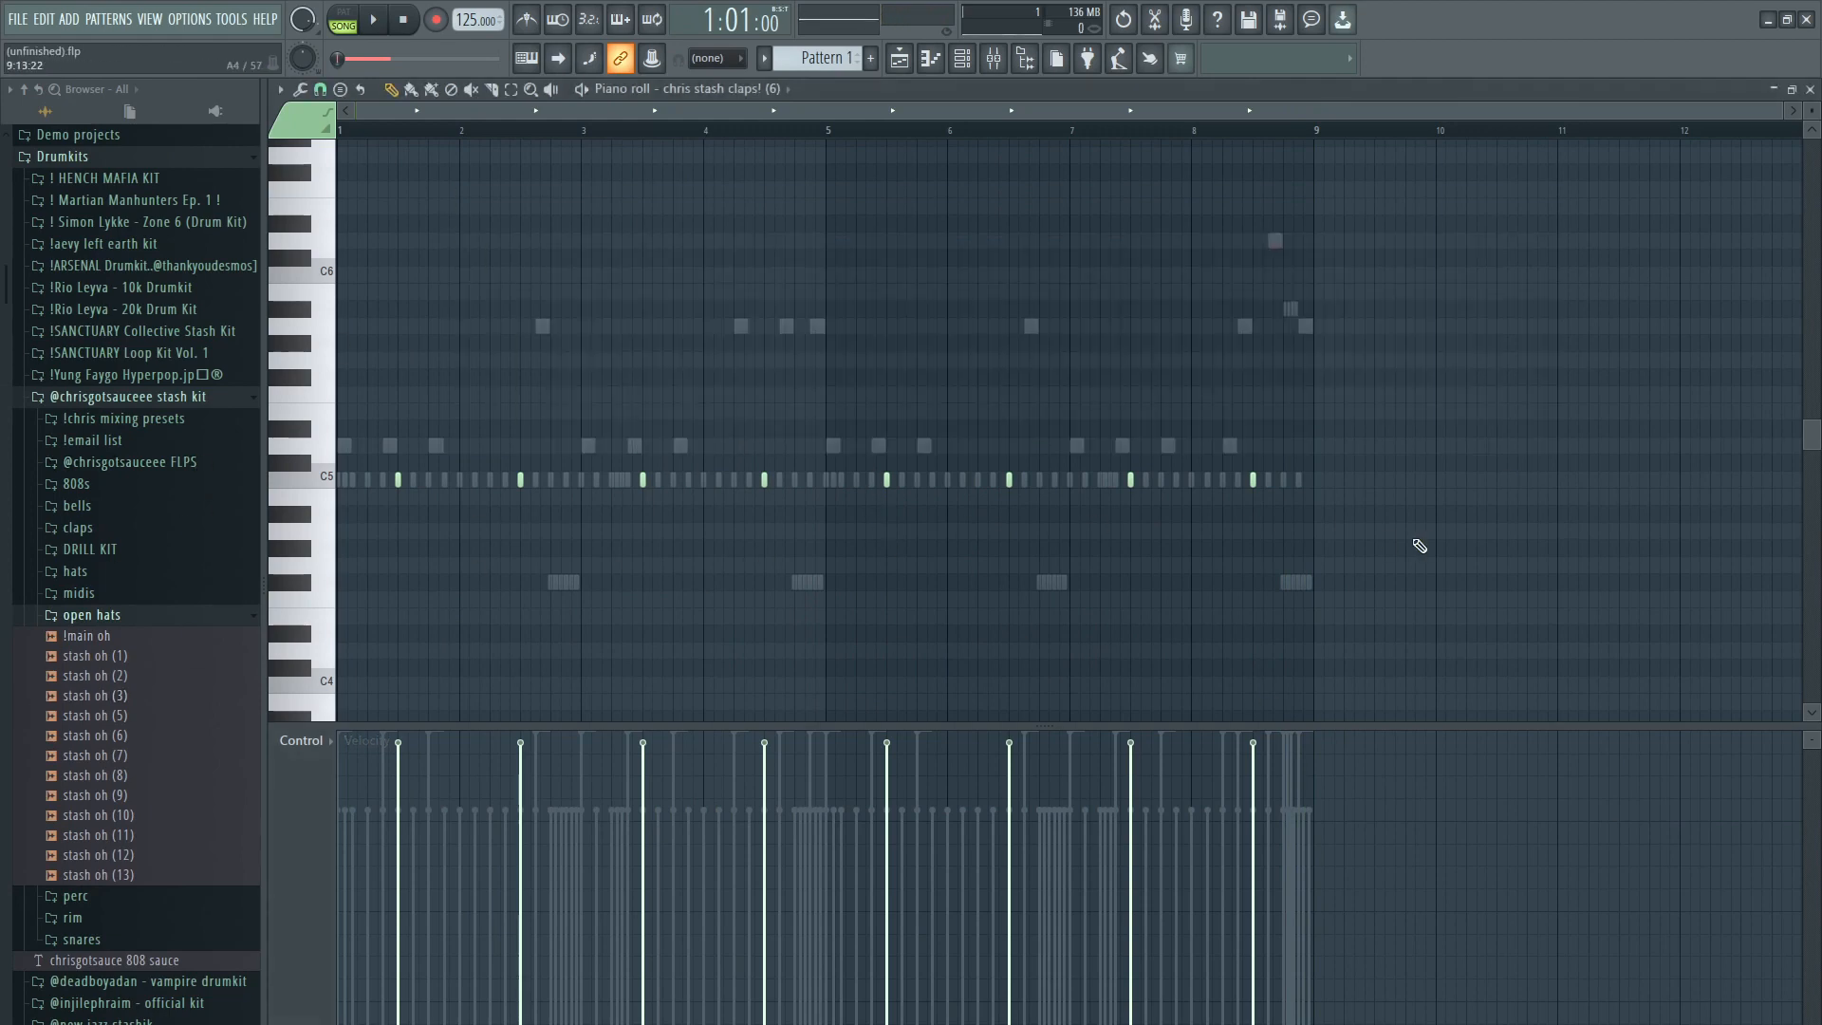
Step: Add the !main oh sample from the kit's open hats folder as a new channel, with all channels shown
{"action": "left_click_drag", "start_coordinate": [1428, 555], "coordinate": [298, 369]}
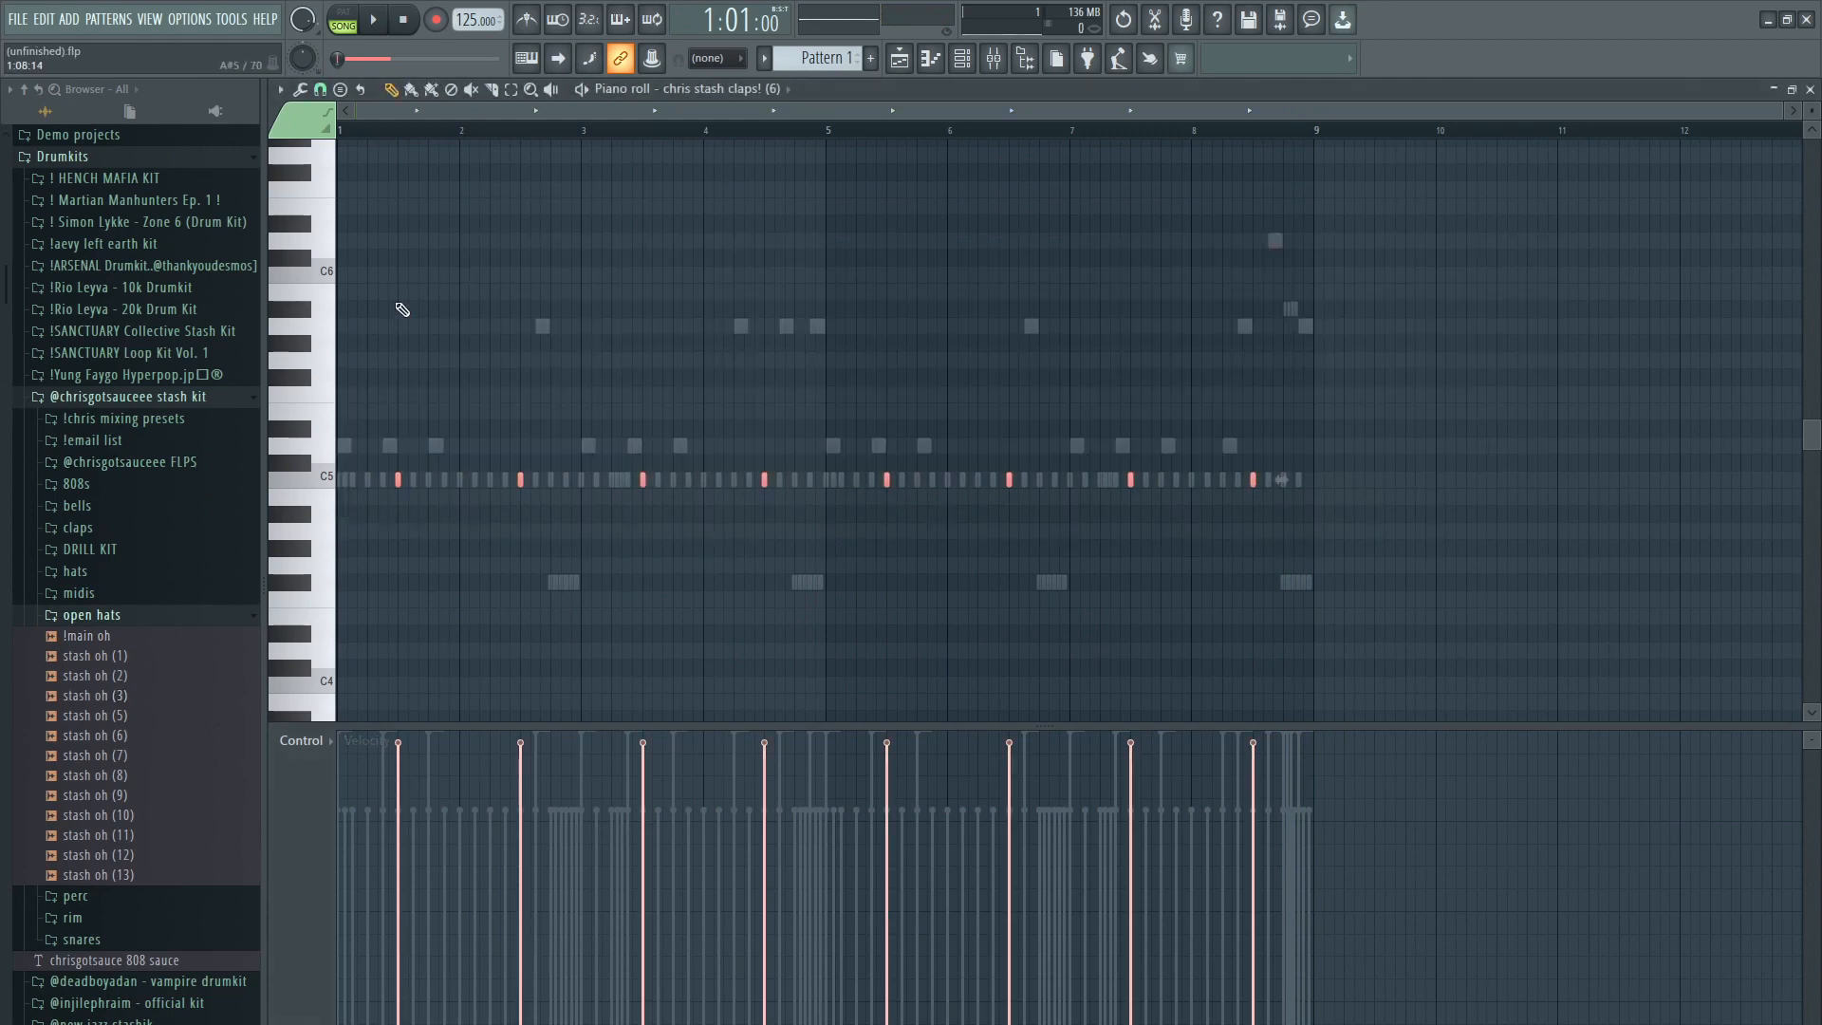
{"action": "left_click", "coordinate": [403, 304], "text": "ctrl"}
{"action": "left_click", "coordinate": [962, 59]}
{"action": "left_click", "coordinate": [779, 205]}
{"action": "left_click", "coordinate": [778, 224]}
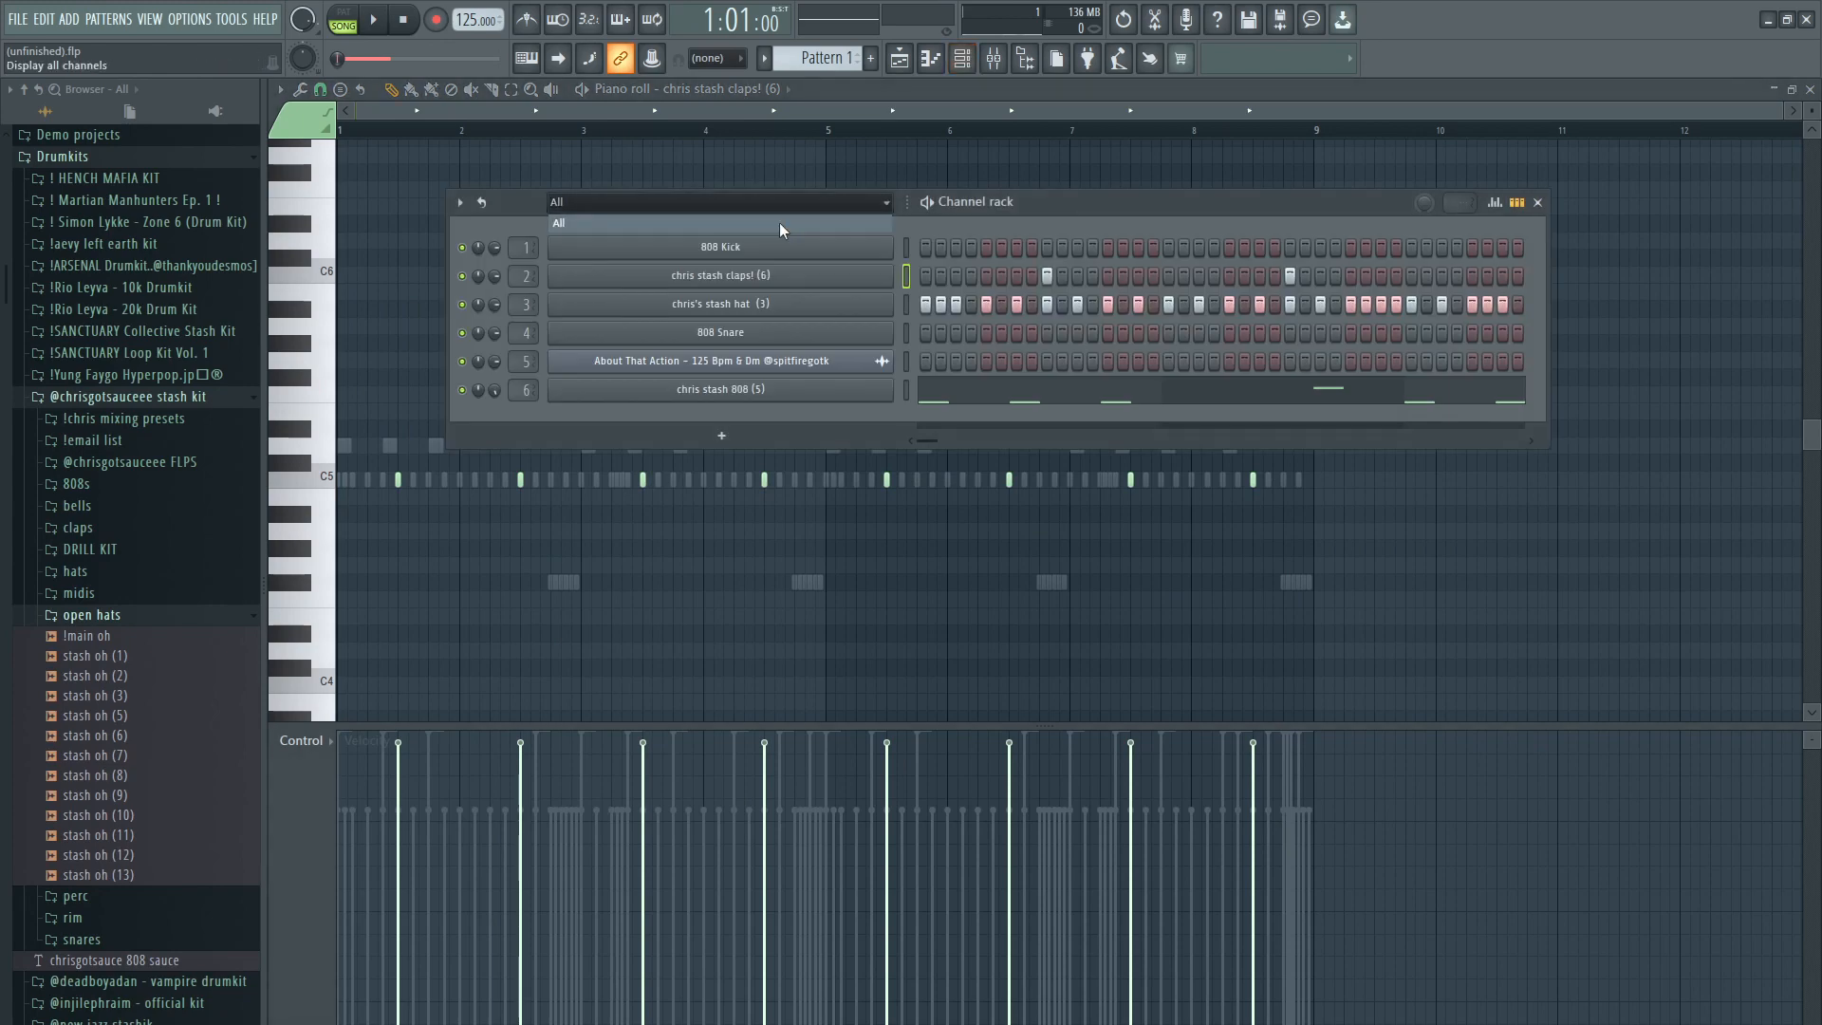
{"action": "left_click_drag", "start_coordinate": [760, 423], "coordinate": [535, 418]}
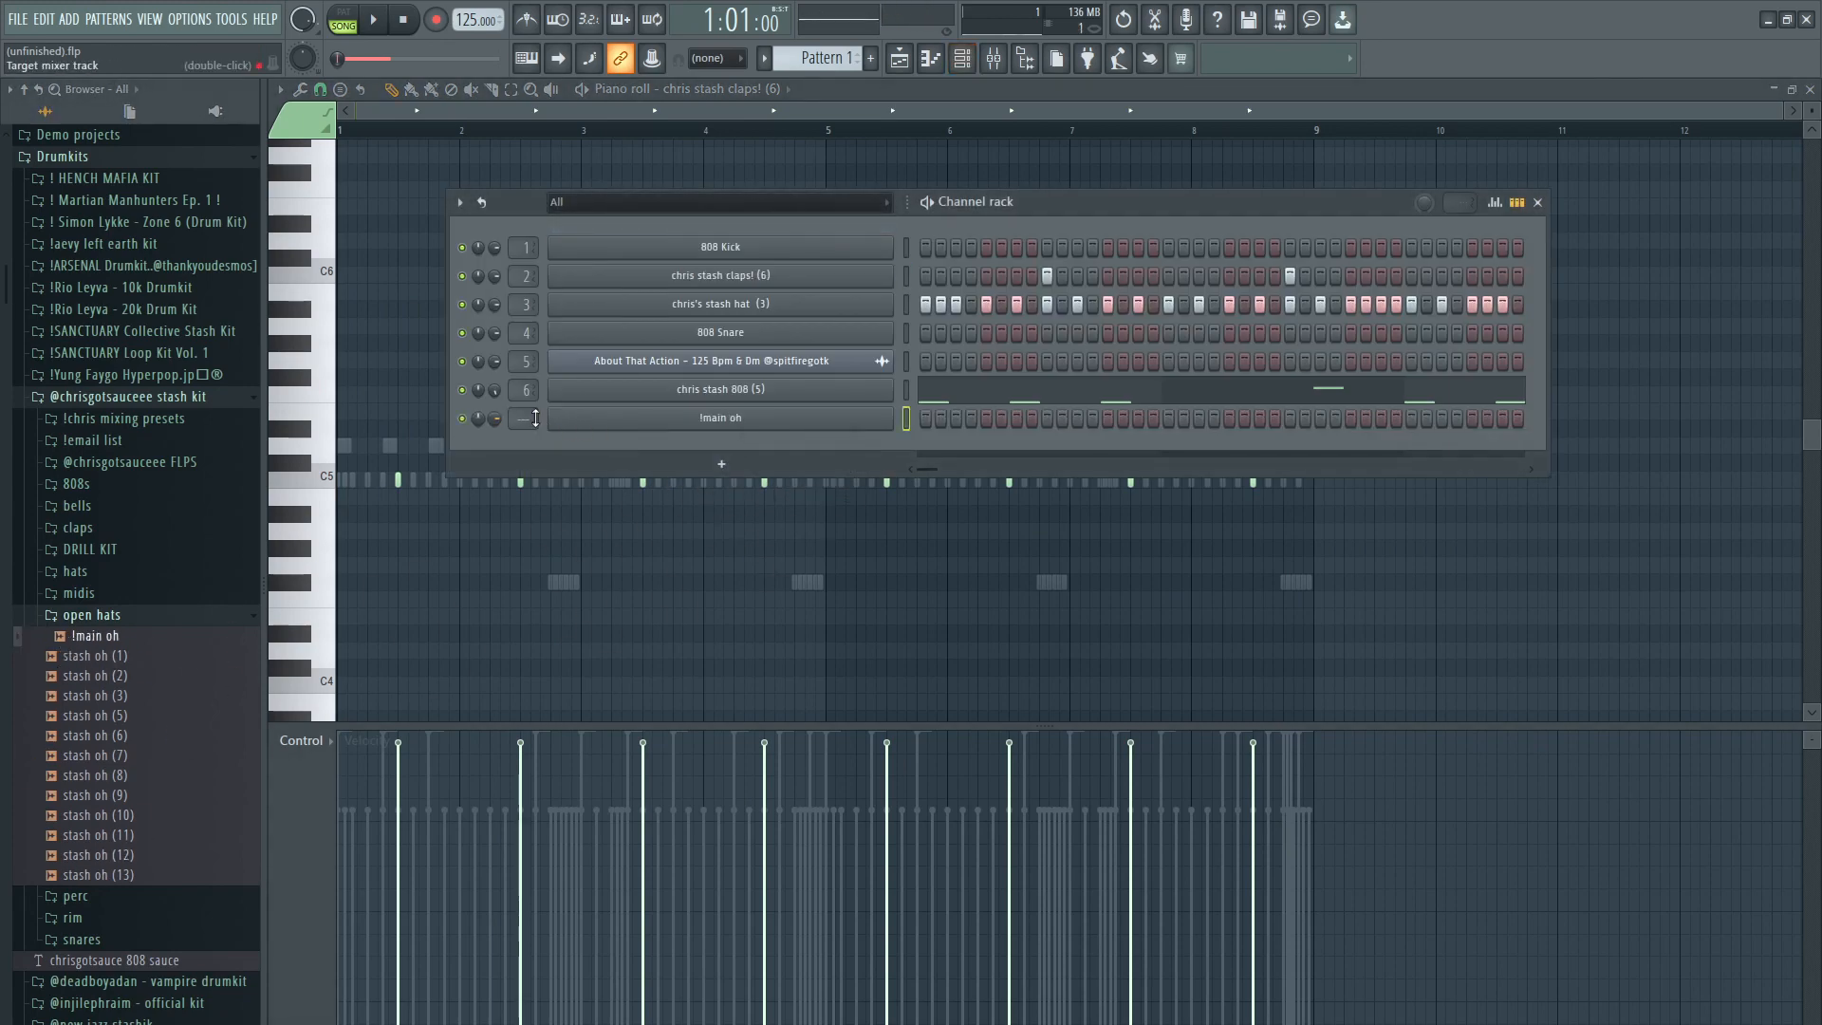
{"action": "key", "text": "F6"}
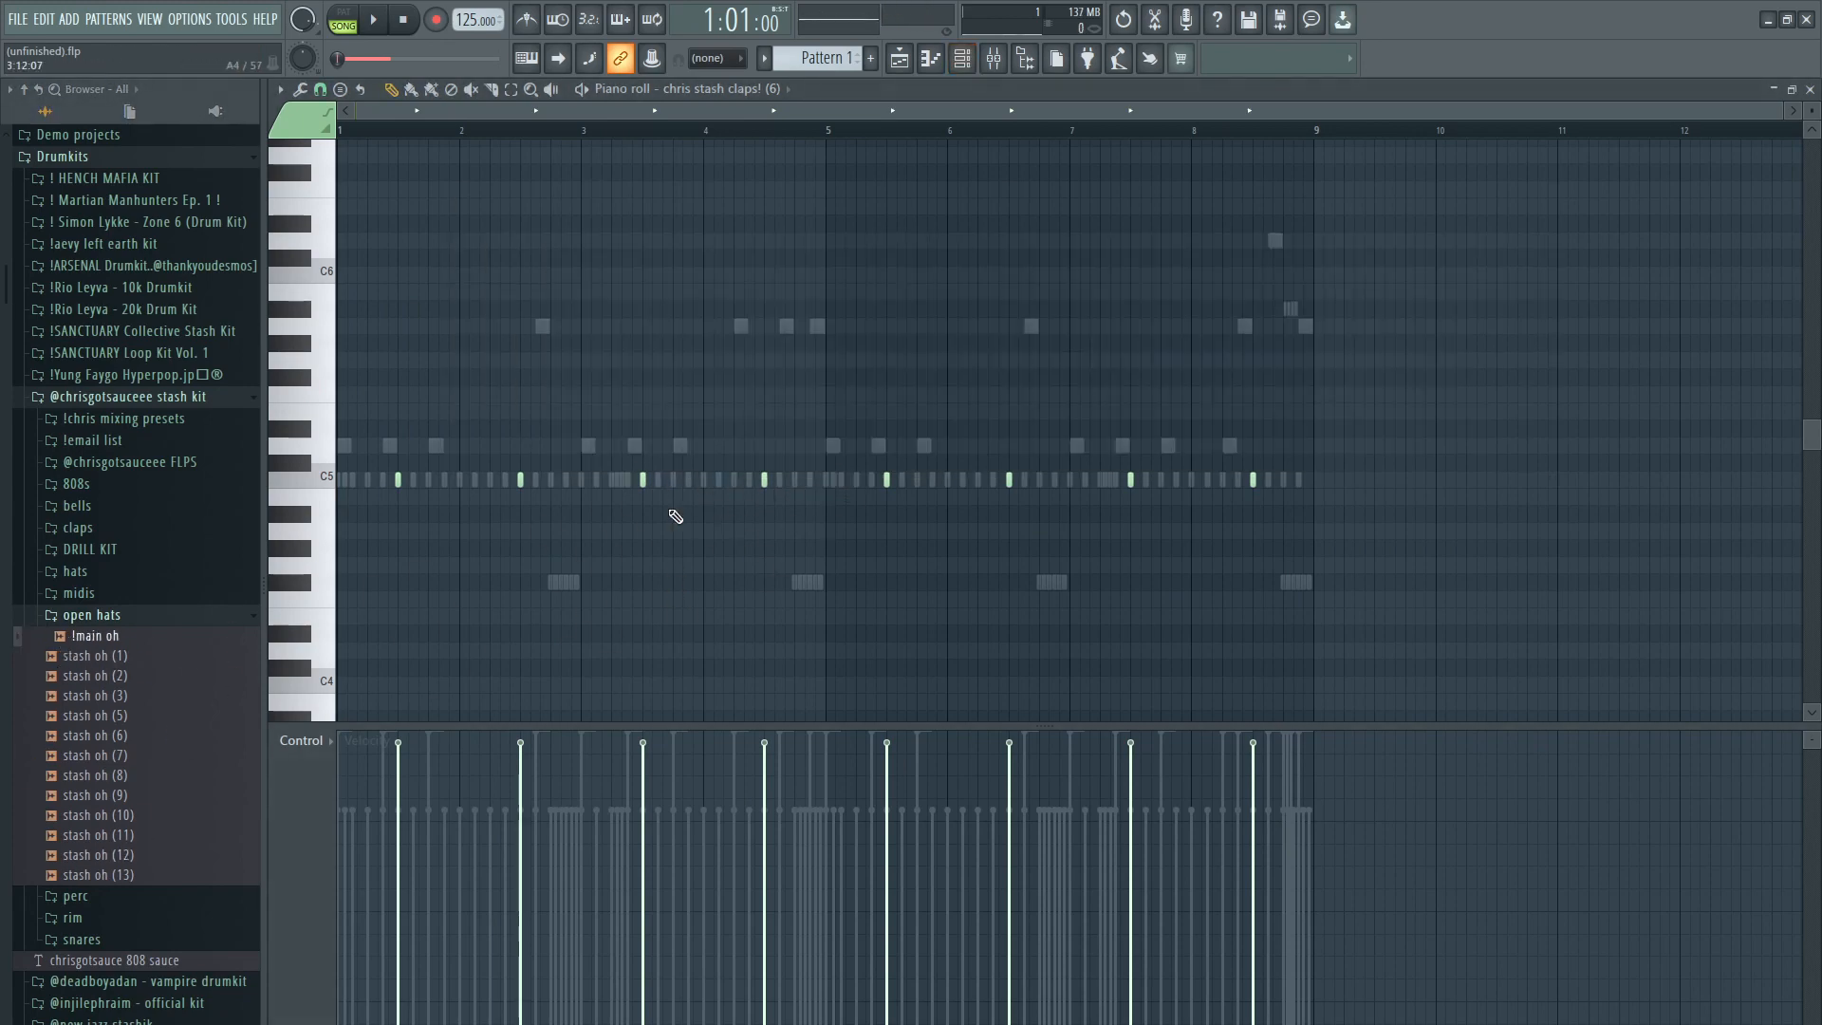
Step: Place C5 !main oh notes beneath the D5 808 notes starting in bars 1 and 3, and lower their velocity to match the hats
{"action": "left_click", "coordinate": [702, 89]}
{"action": "left_click", "coordinate": [749, 273]}
{"action": "left_click", "coordinate": [291, 477]}
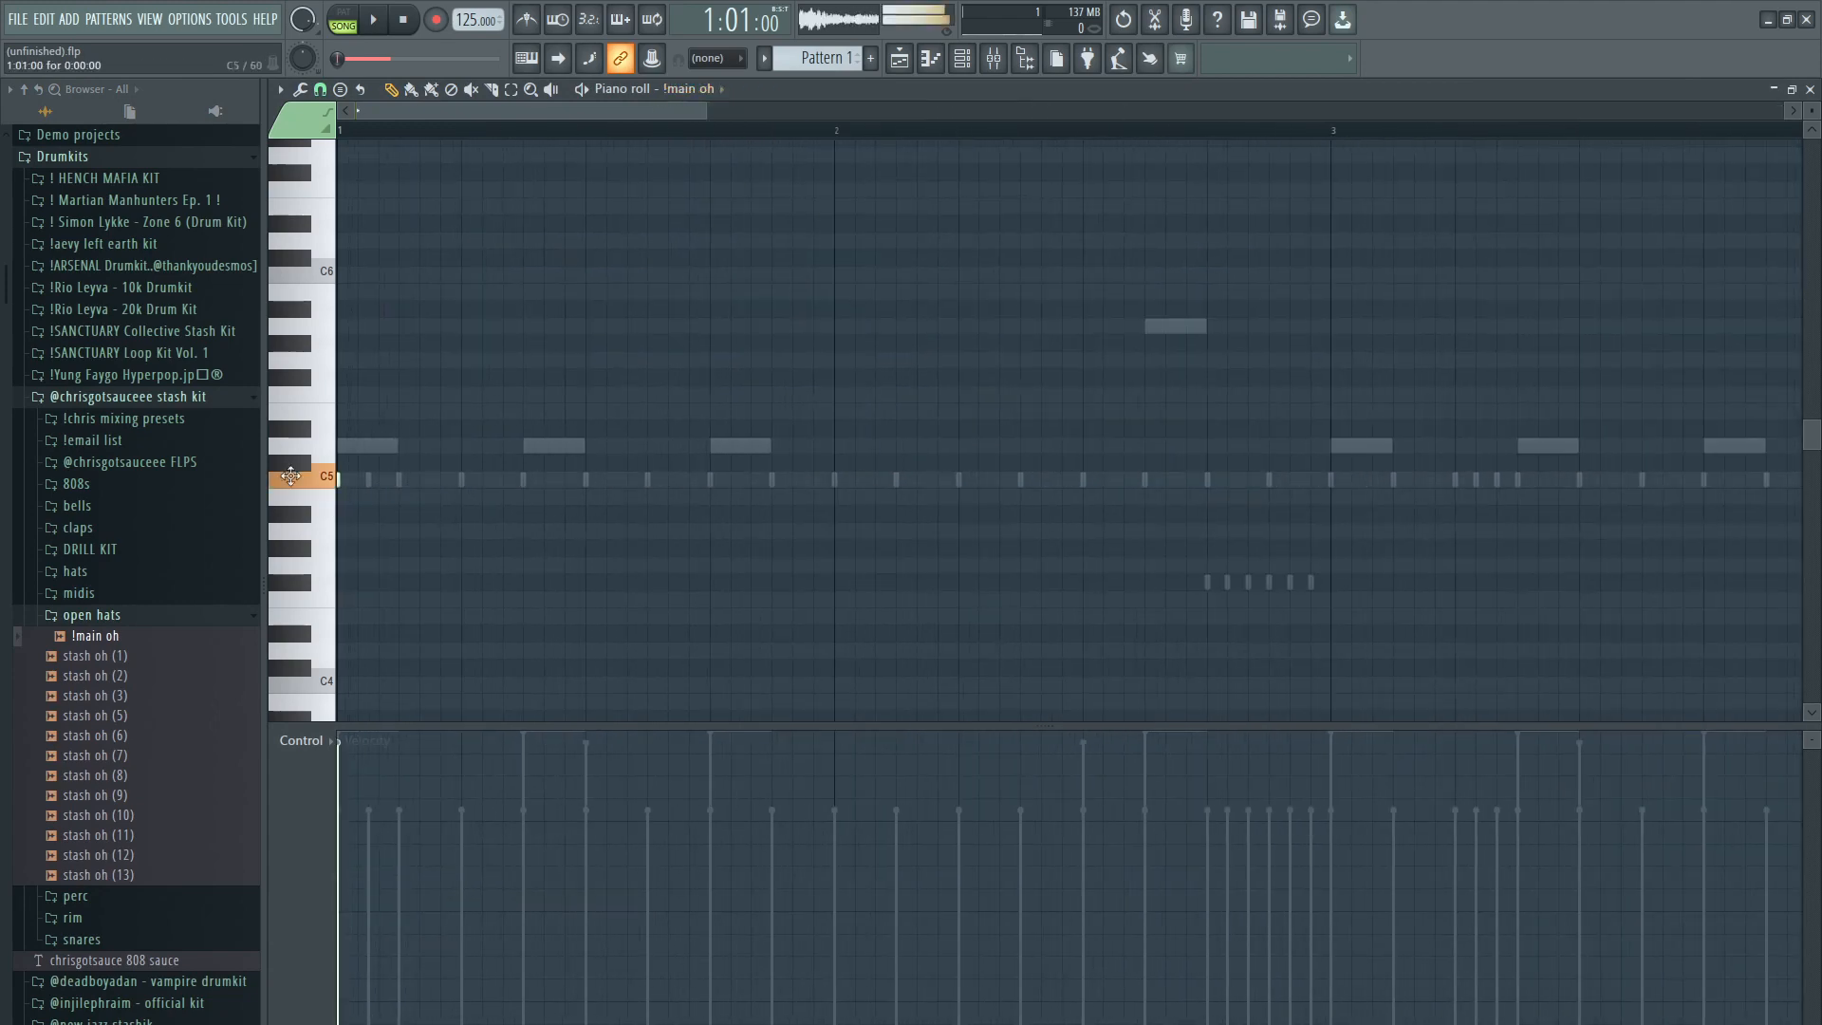
{"action": "left_click", "coordinate": [143, 485]}
{"action": "scroll", "coordinate": [357, 484], "scroll_direction": "up", "scroll_amount": 3}
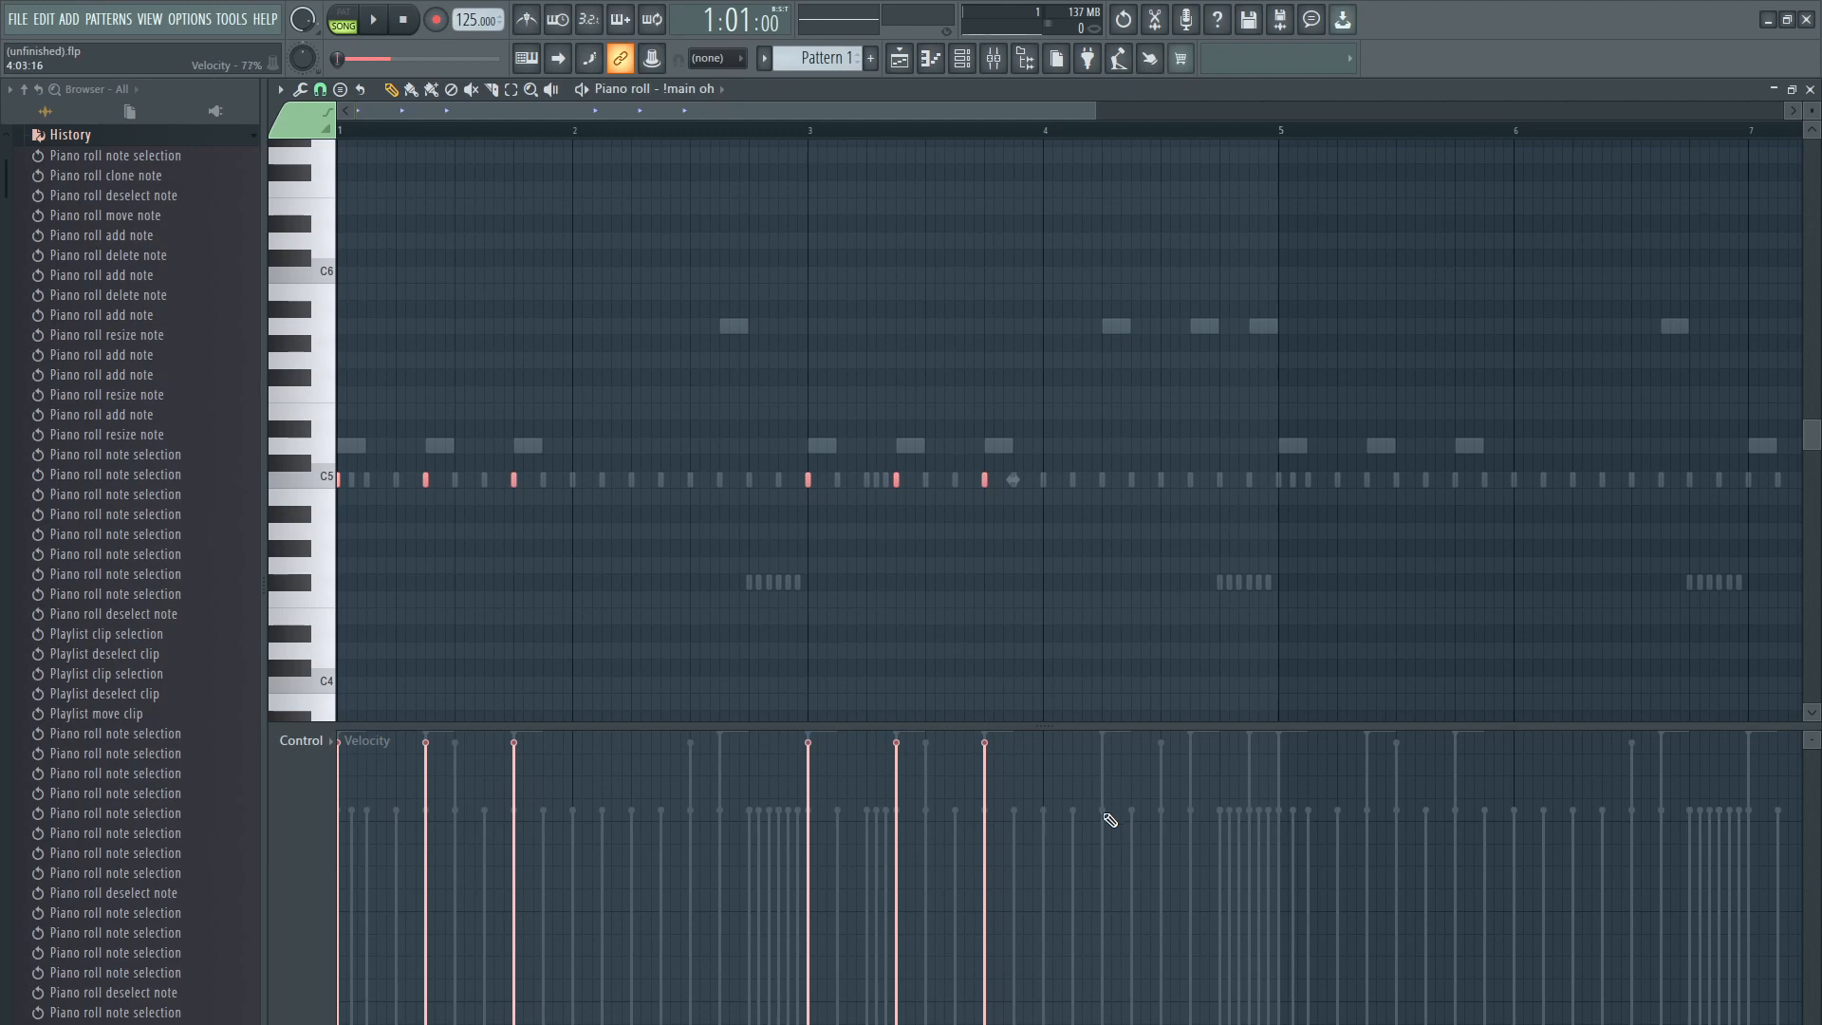
{"action": "left_click_drag", "start_coordinate": [1106, 815], "coordinate": [989, 812]}
{"action": "left_click", "coordinate": [677, 608], "text": "ctrl"}
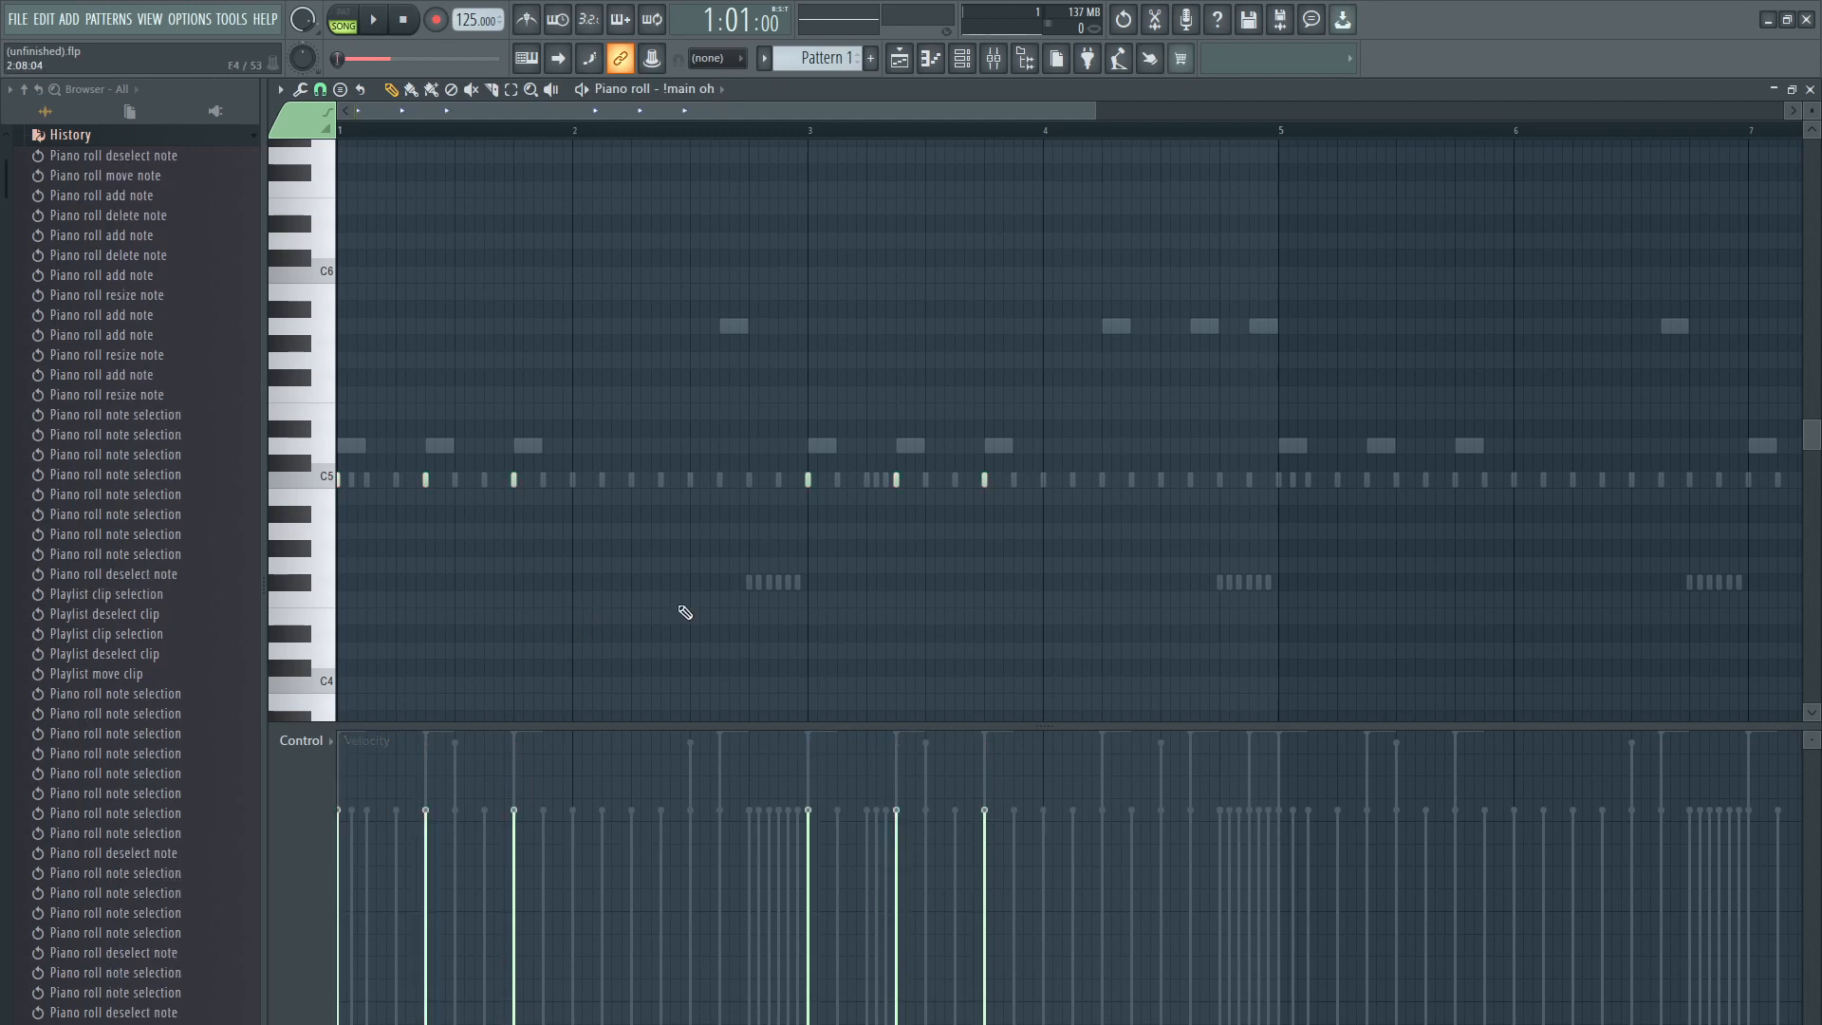
Step: Copy the six !main oh notes into the second half of the pattern, starting at bar 5
{"action": "scroll", "coordinate": [911, 588], "scroll_direction": "down", "scroll_amount": 2}
{"action": "left_click_drag", "start_coordinate": [1108, 548], "coordinate": [9, 385]}
{"action": "mouse_move", "coordinate": [338, 429]}
{"action": "left_mouse_down"}
{"action": "mouse_move", "coordinate": [1134, 464]}
{"action": "mouse_move", "coordinate": [1104, 471]}
{"action": "left_mouse_up"}
{"action": "left_click", "coordinate": [1100, 473], "text": "ctrl"}
{"action": "scroll", "coordinate": [1044, 489], "scroll_direction": "down", "scroll_amount": 2}
Step: Play back the pattern to check the open hats, and collapse the browser's history list
{"action": "key", "text": "space"}
{"action": "scroll", "coordinate": [1015, 540], "scroll_direction": "up", "scroll_amount": 2}
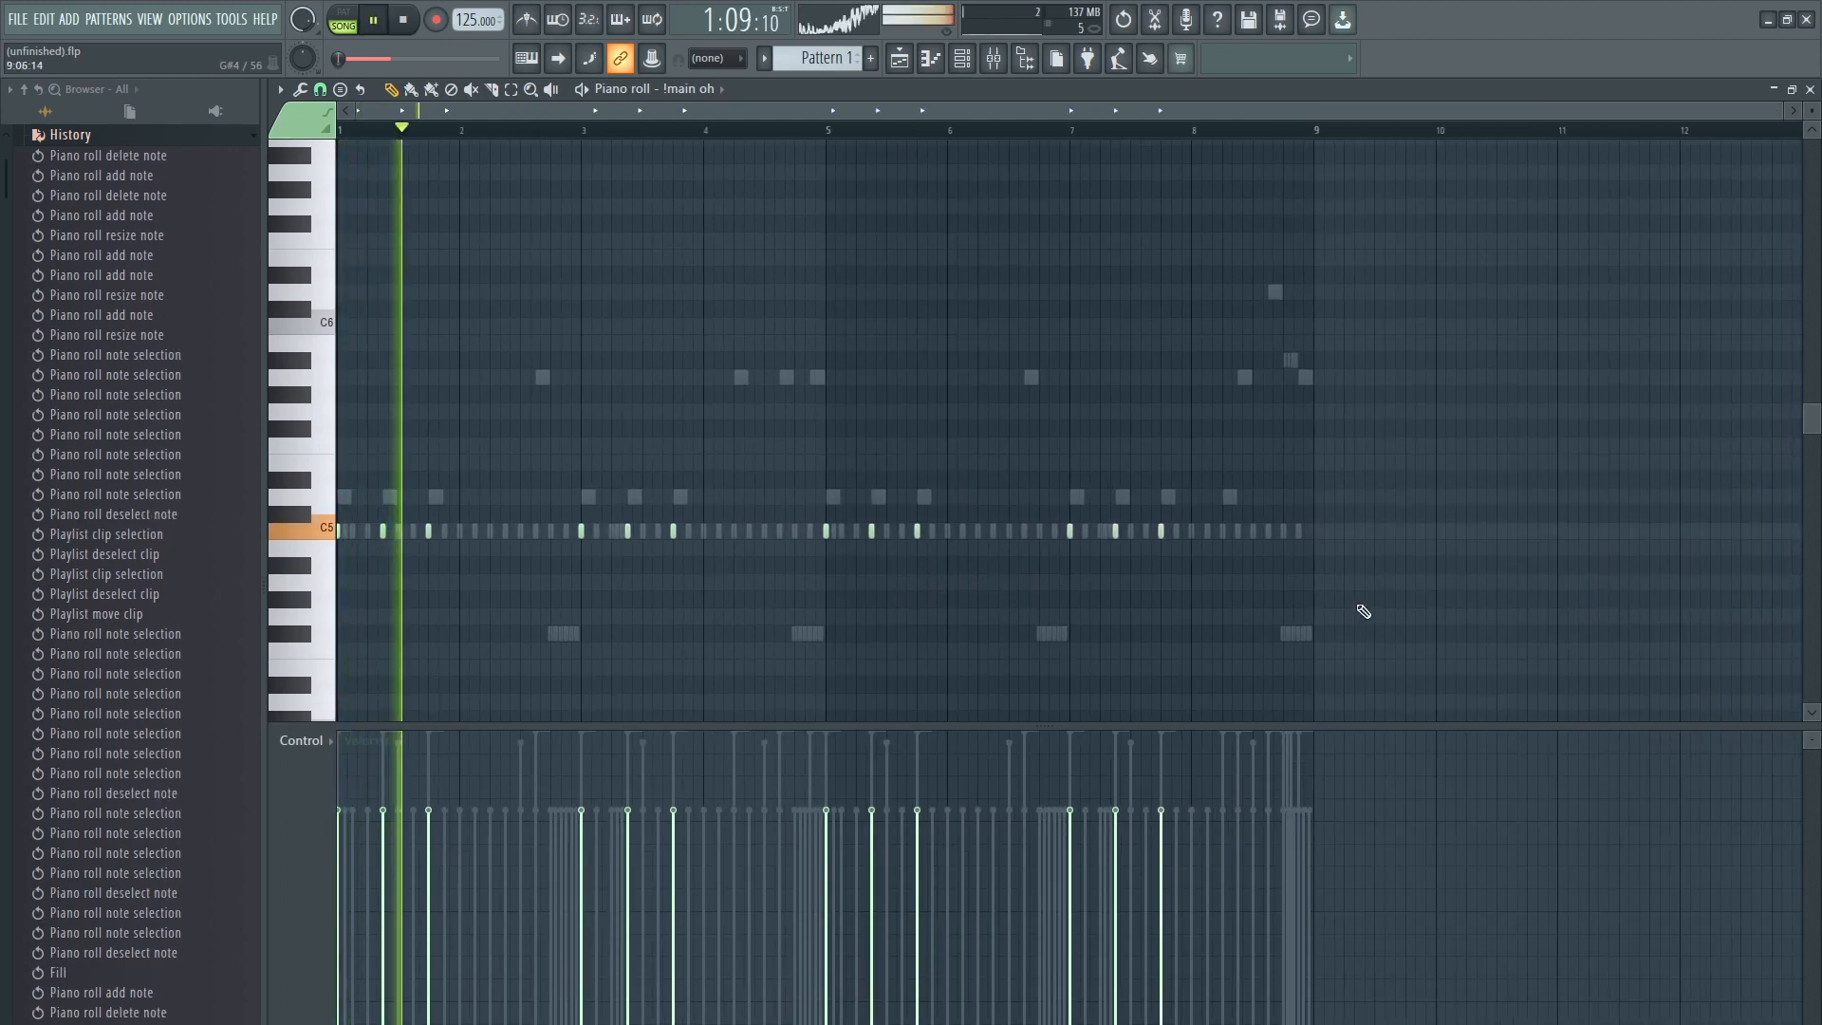
{"action": "left_click", "coordinate": [617, 325], "text": "ctrl"}
{"action": "left_click", "coordinate": [612, 321], "text": "ctrl"}
{"action": "scroll", "coordinate": [109, 247], "scroll_direction": "up", "scroll_amount": 2}
{"action": "left_click", "coordinate": [131, 139]}
{"action": "key", "text": "space"}
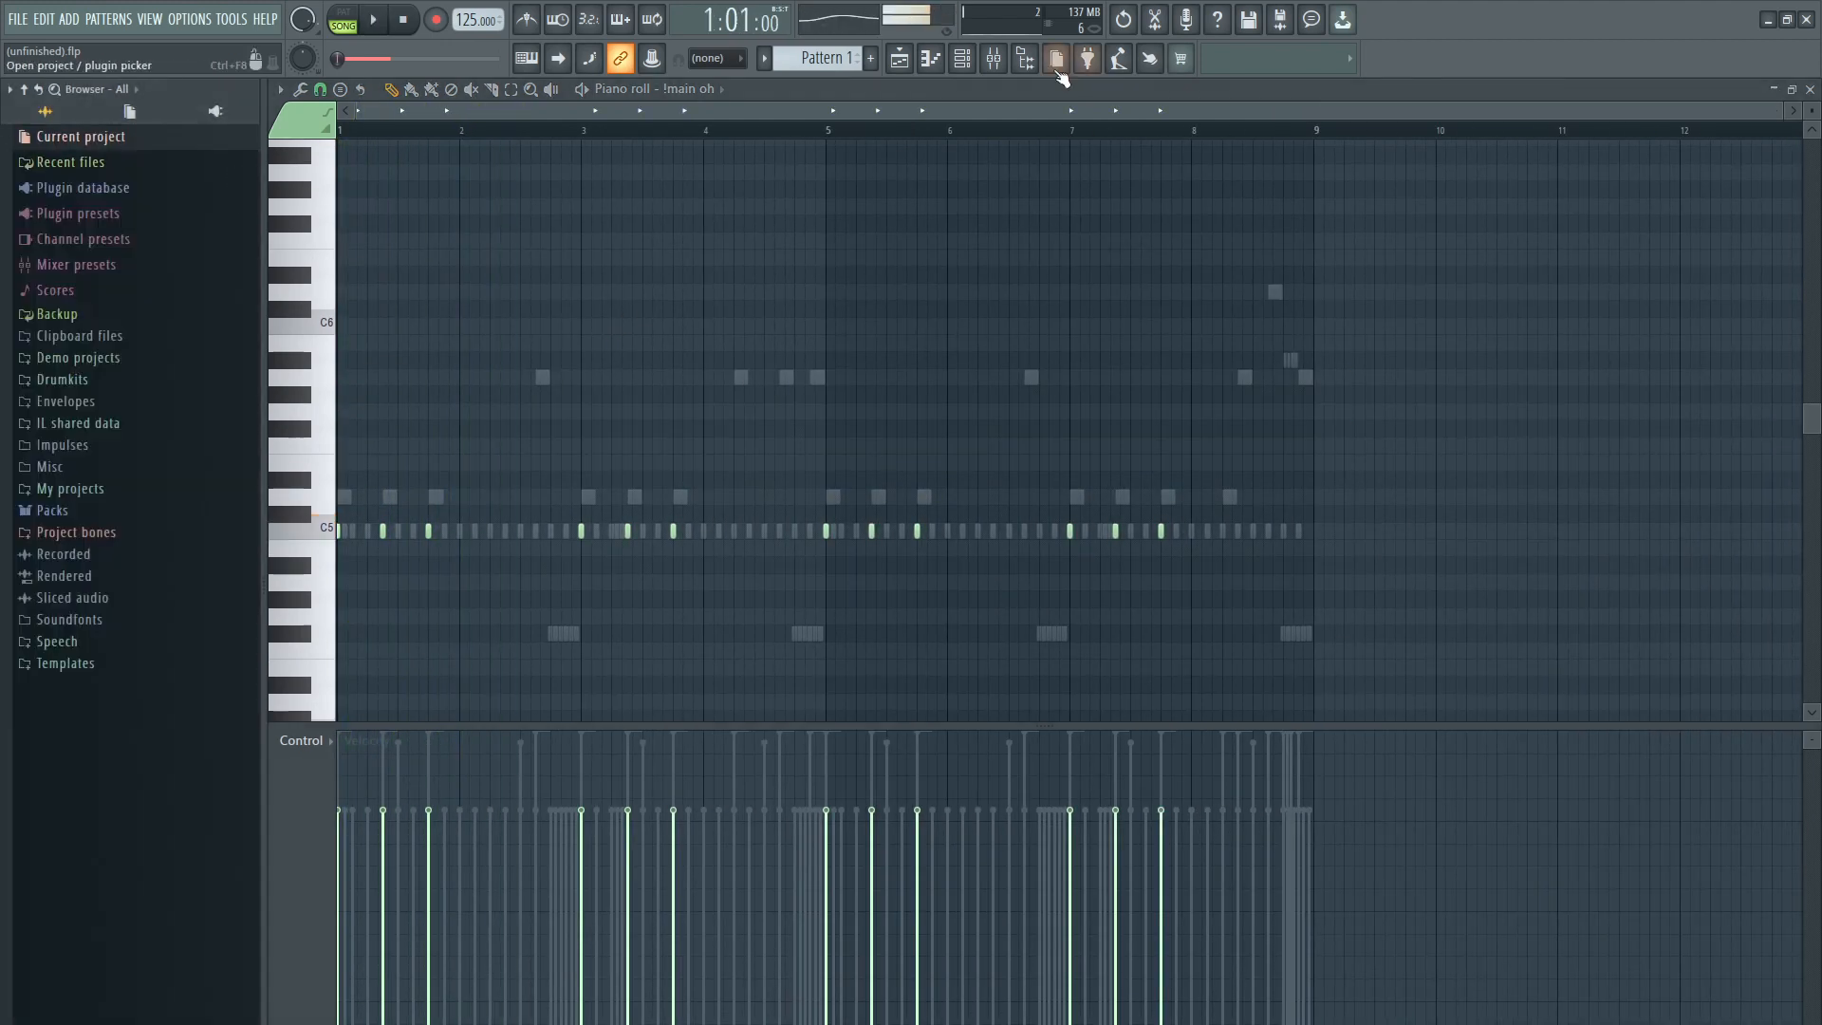
Step: Turn on Use loop points in the !main oh channel's sampler settings and play the pattern back
{"action": "left_click", "coordinate": [967, 62]}
{"action": "left_click", "coordinate": [676, 420]}
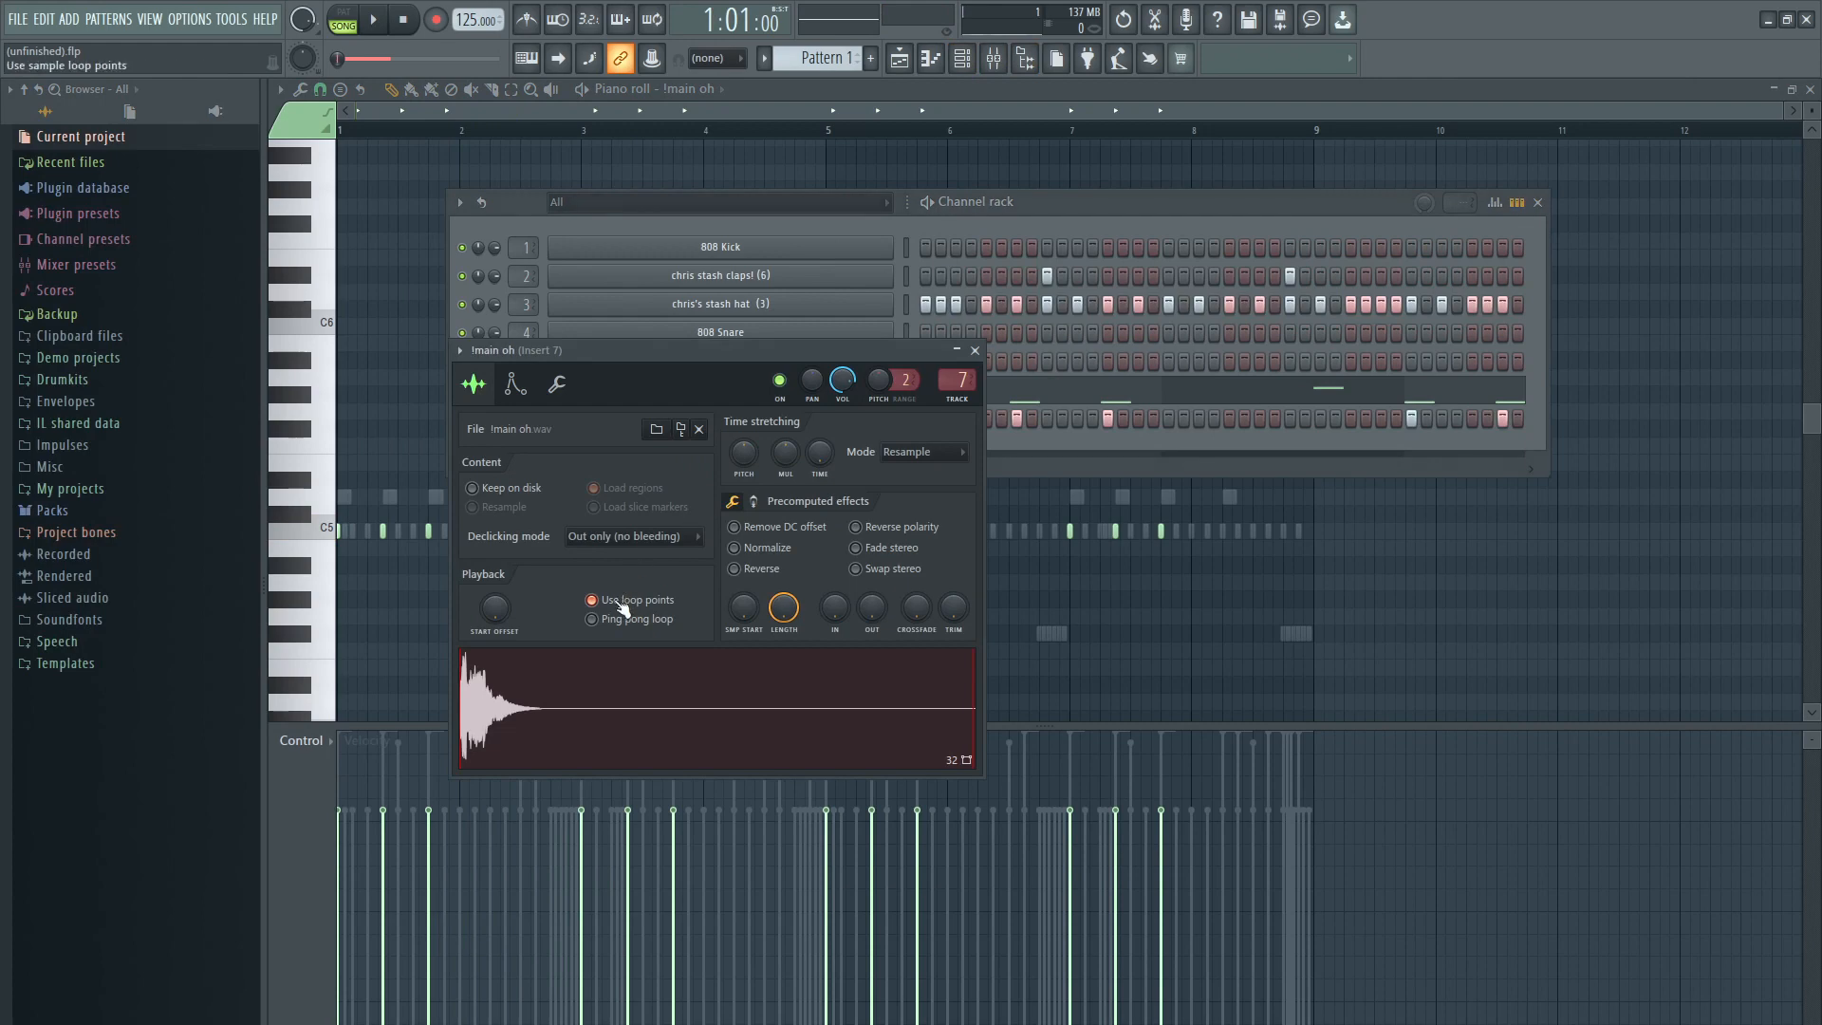
{"action": "right_click", "coordinate": [391, 316]}
{"action": "key", "text": "space"}
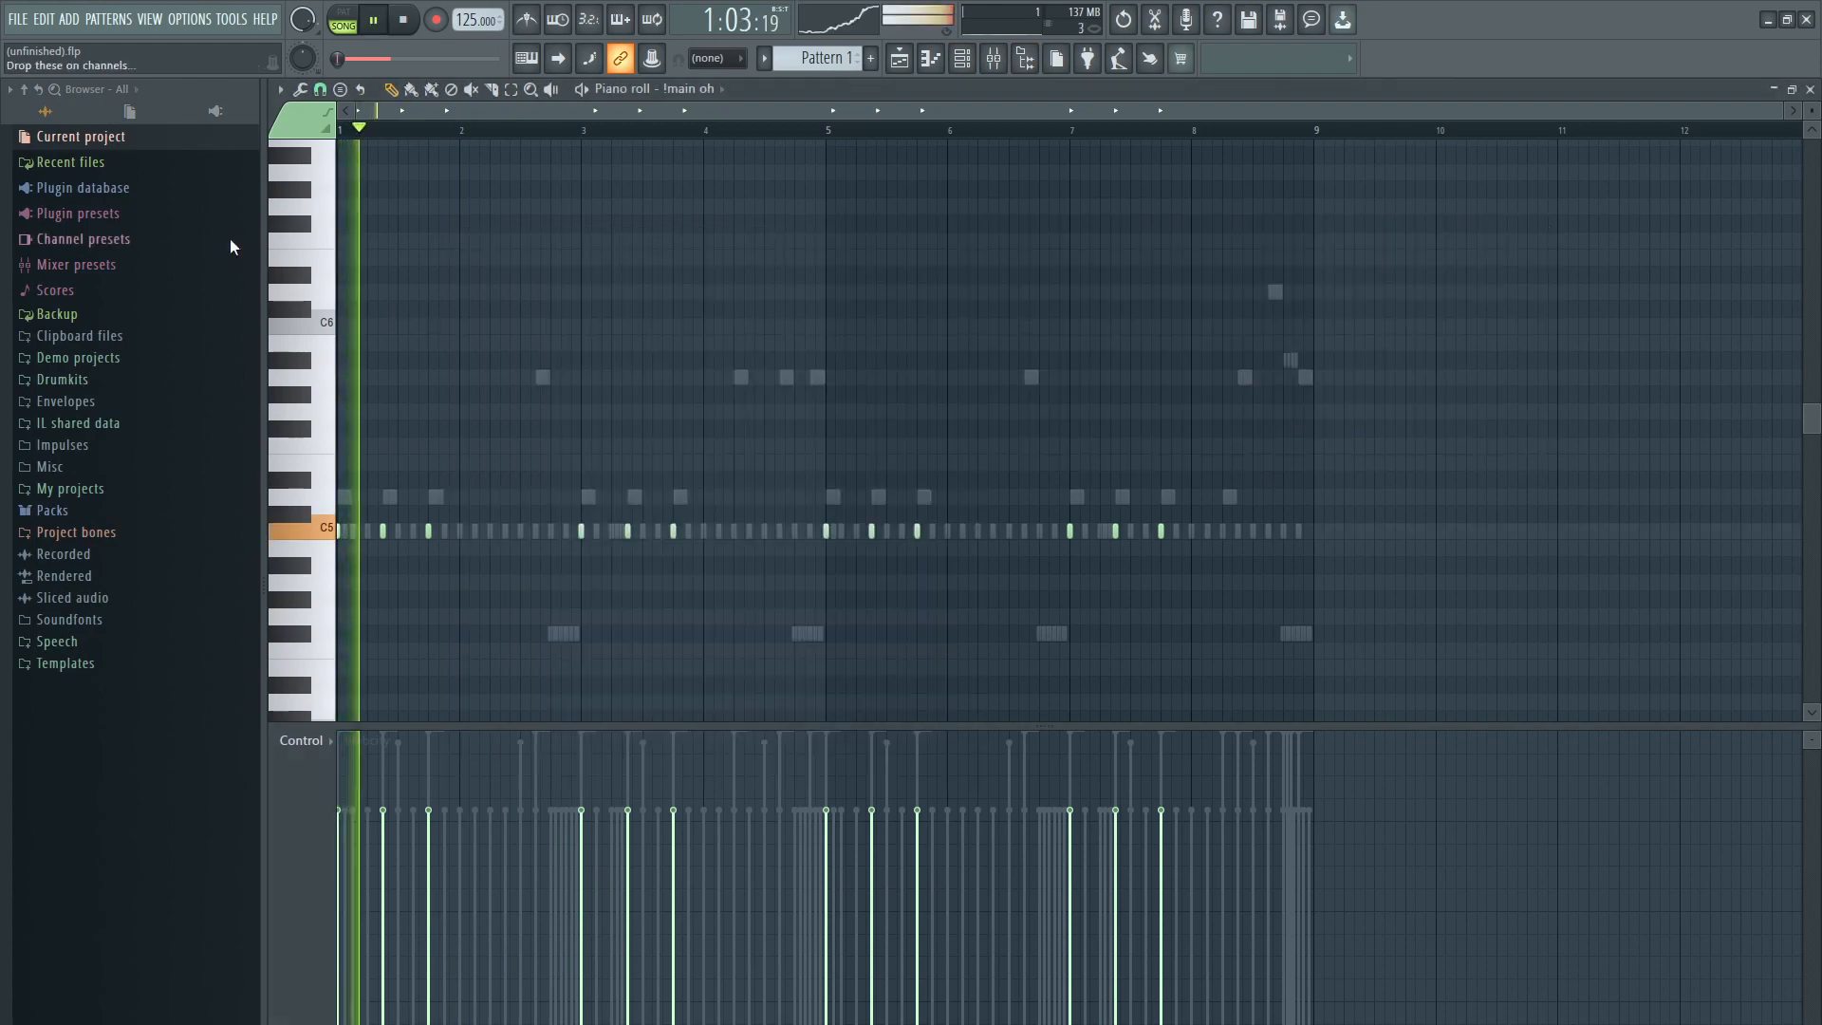
Step: Add stash oh (2) from the stash kit's open hats folder as a new channel routed to mixer insert 8
{"action": "left_click", "coordinate": [966, 61]}
{"action": "left_click", "coordinate": [90, 379]}
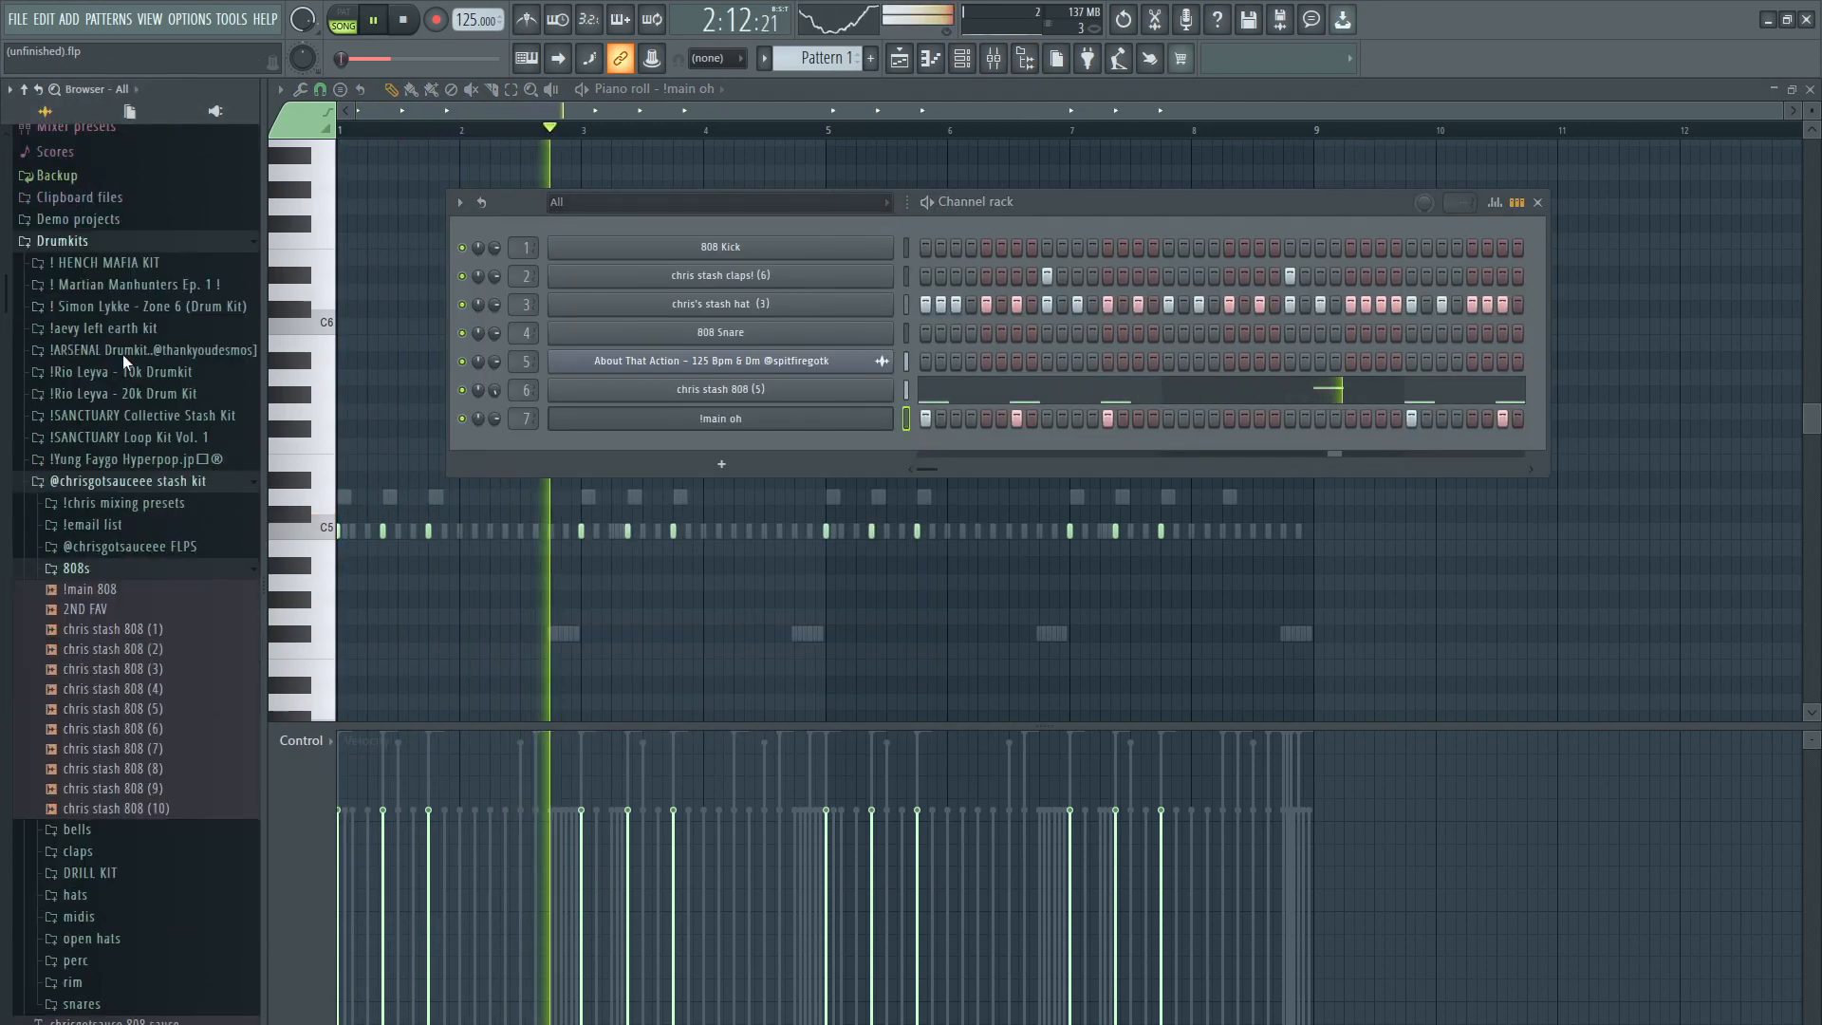
{"action": "left_click", "coordinate": [133, 588]}
{"action": "scroll", "coordinate": [143, 598], "scroll_direction": "down", "scroll_amount": 2}
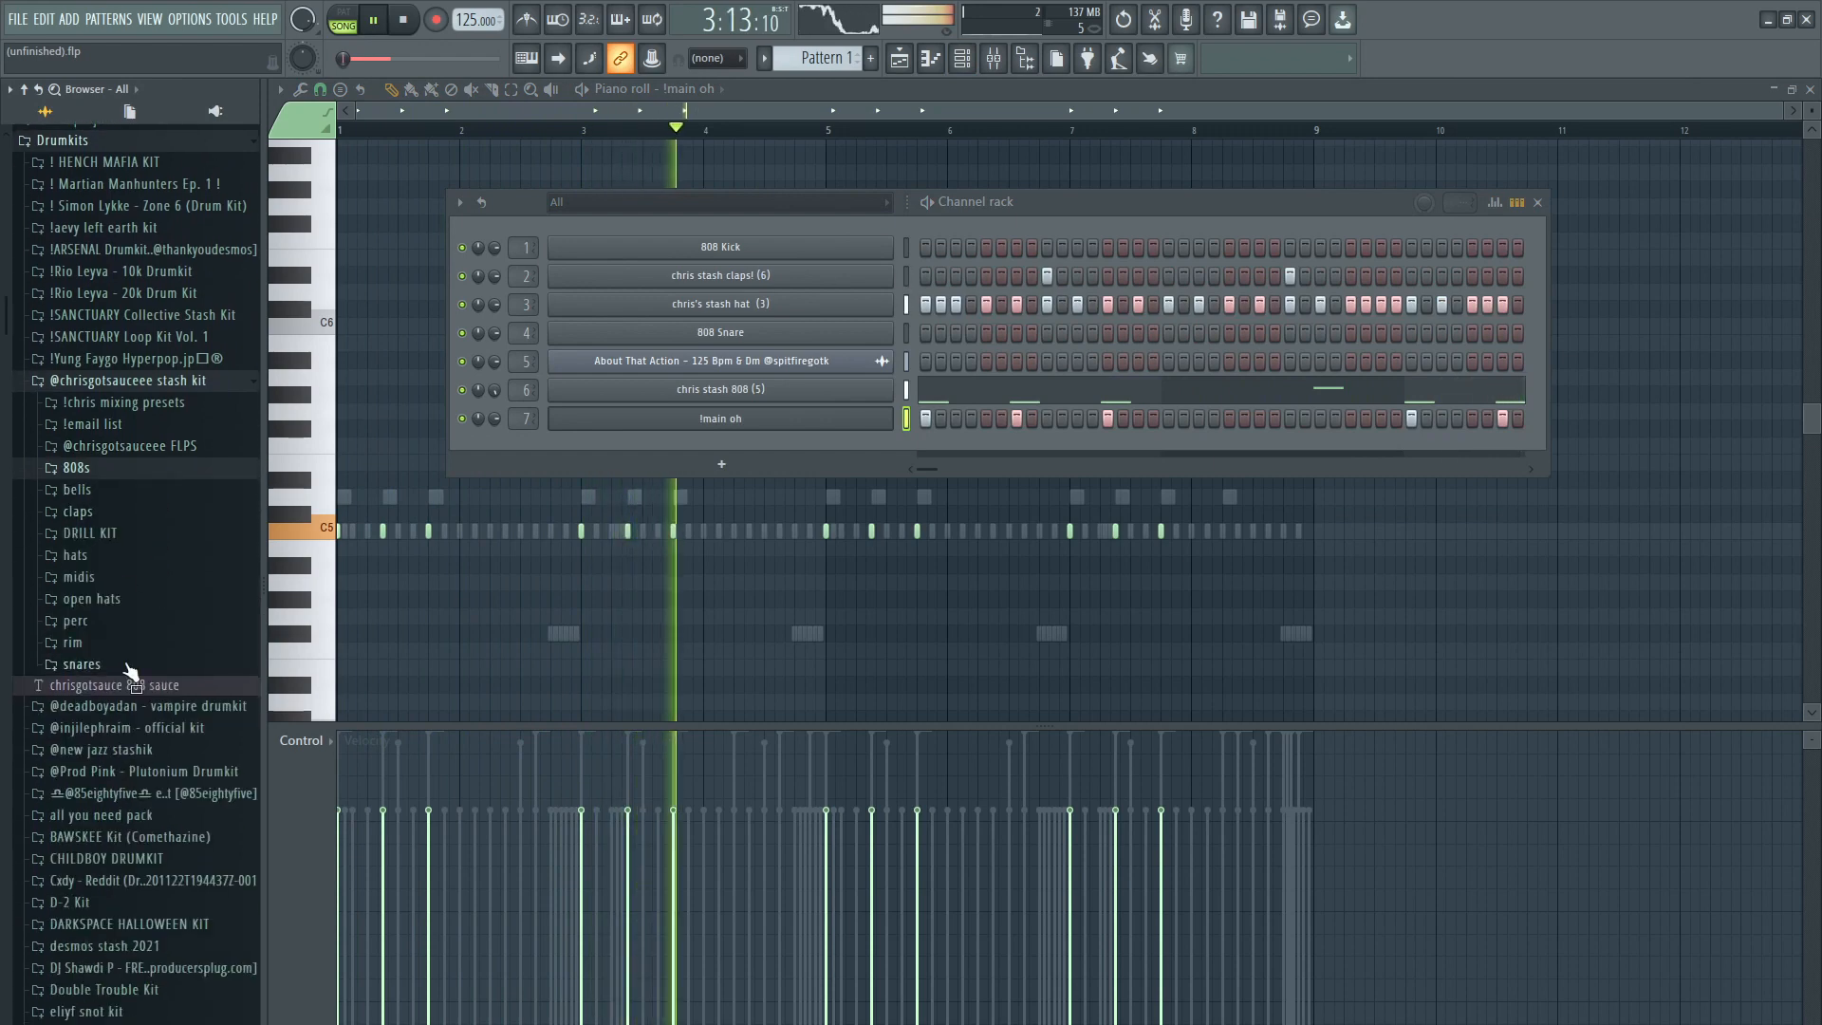
{"action": "left_click", "coordinate": [106, 600]}
{"action": "left_click_drag", "start_coordinate": [95, 660], "coordinate": [776, 443]}
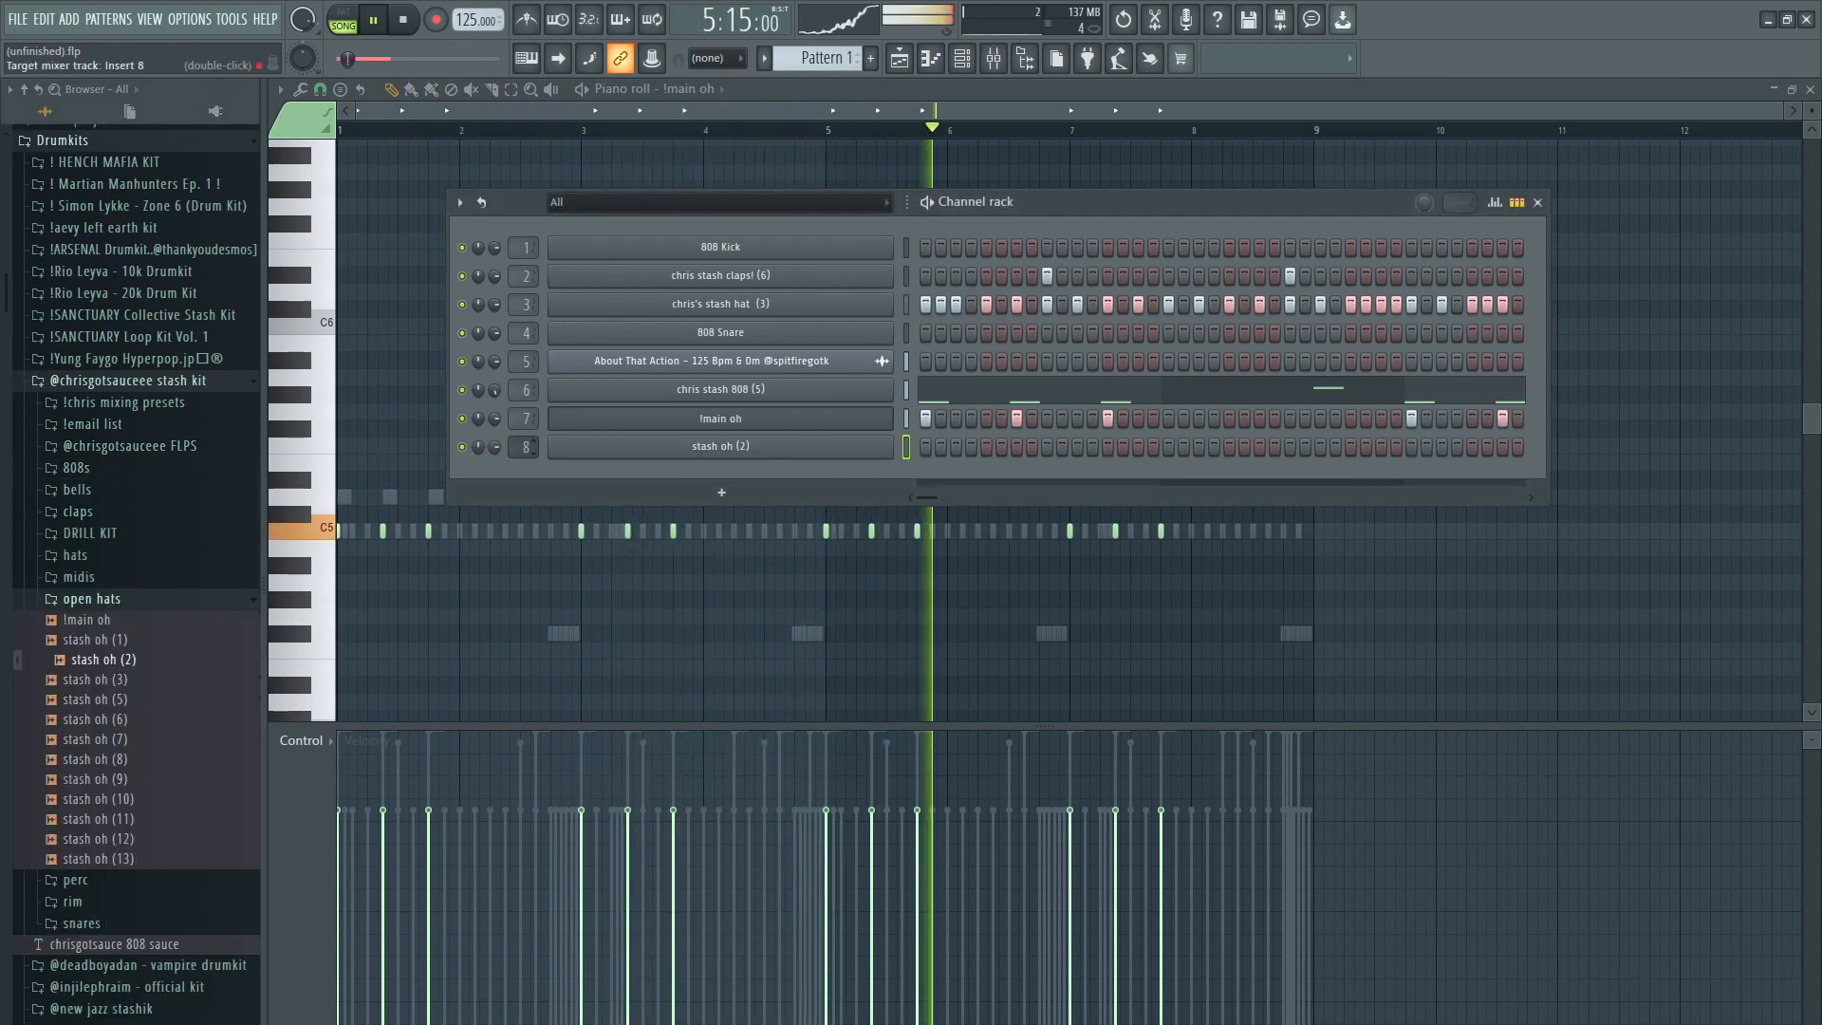
{"action": "left_click", "coordinate": [382, 333]}
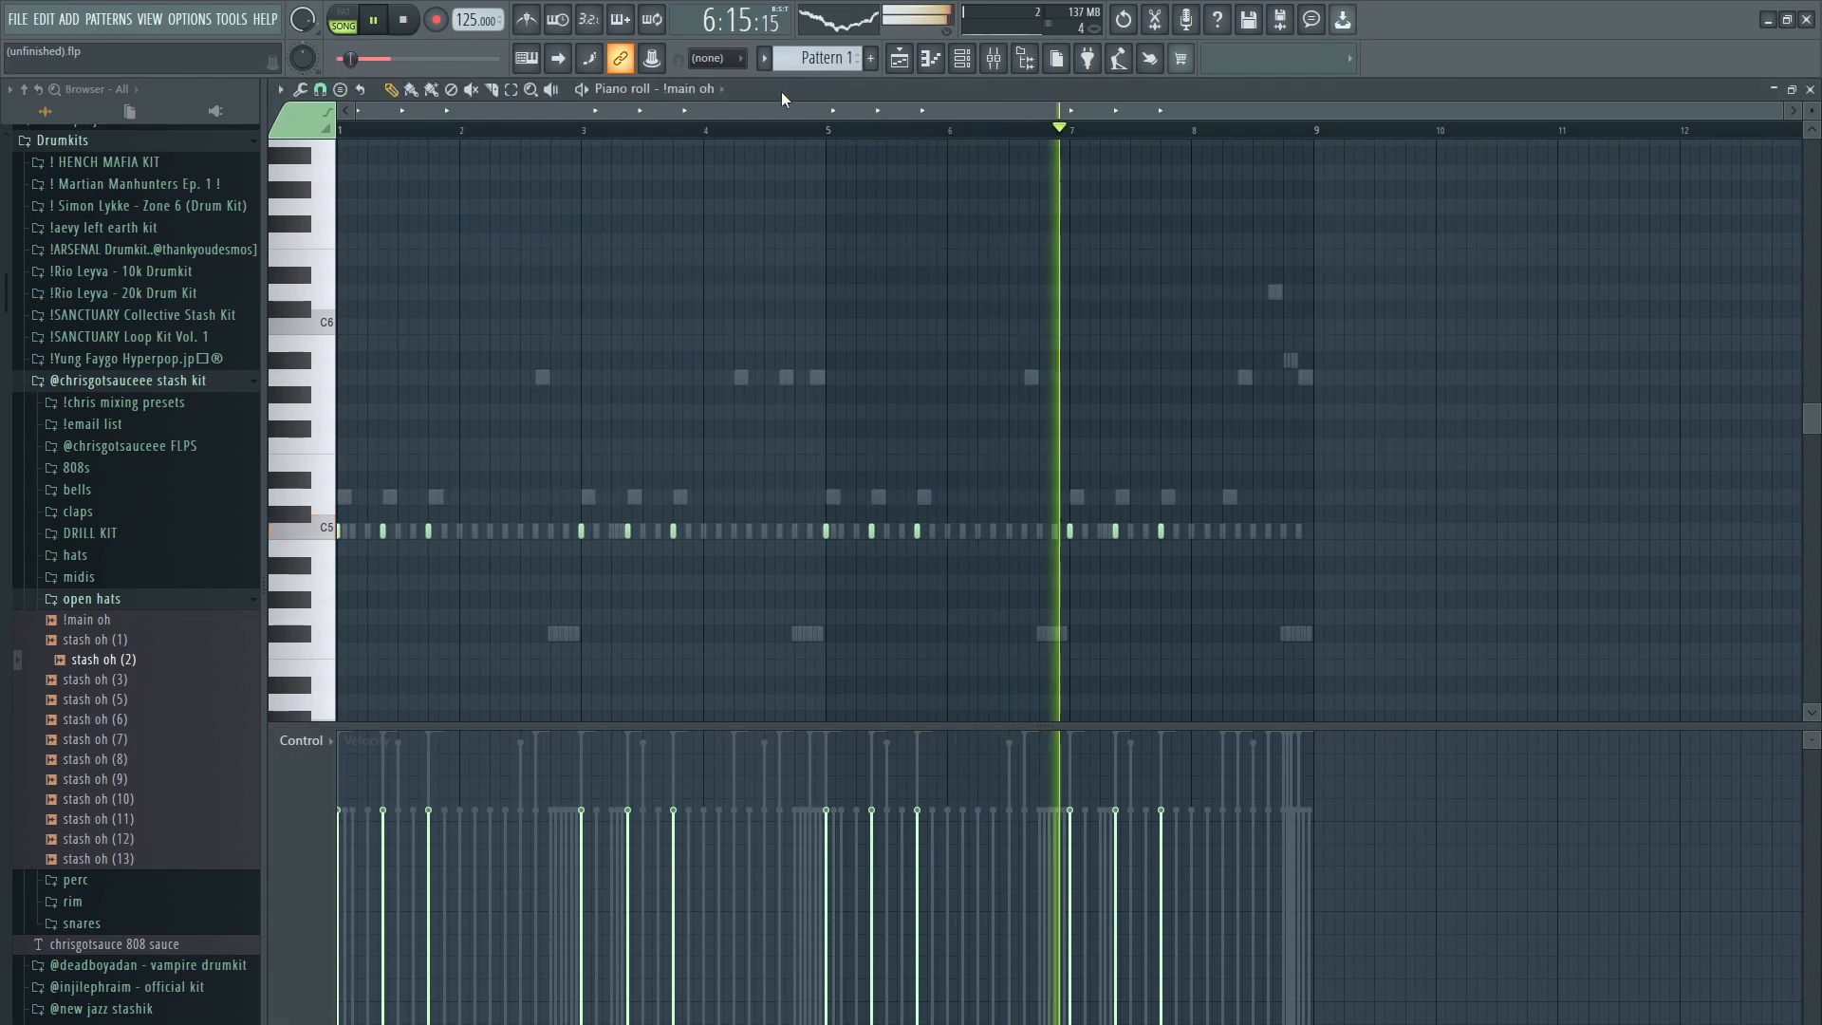
Step: Place C5 stash oh (2) notes beneath A5 808 notes in bars 2 and 4, and copy the pair into bars 6 and 8
{"action": "left_click", "coordinate": [702, 89]}
{"action": "left_click", "coordinate": [720, 268]}
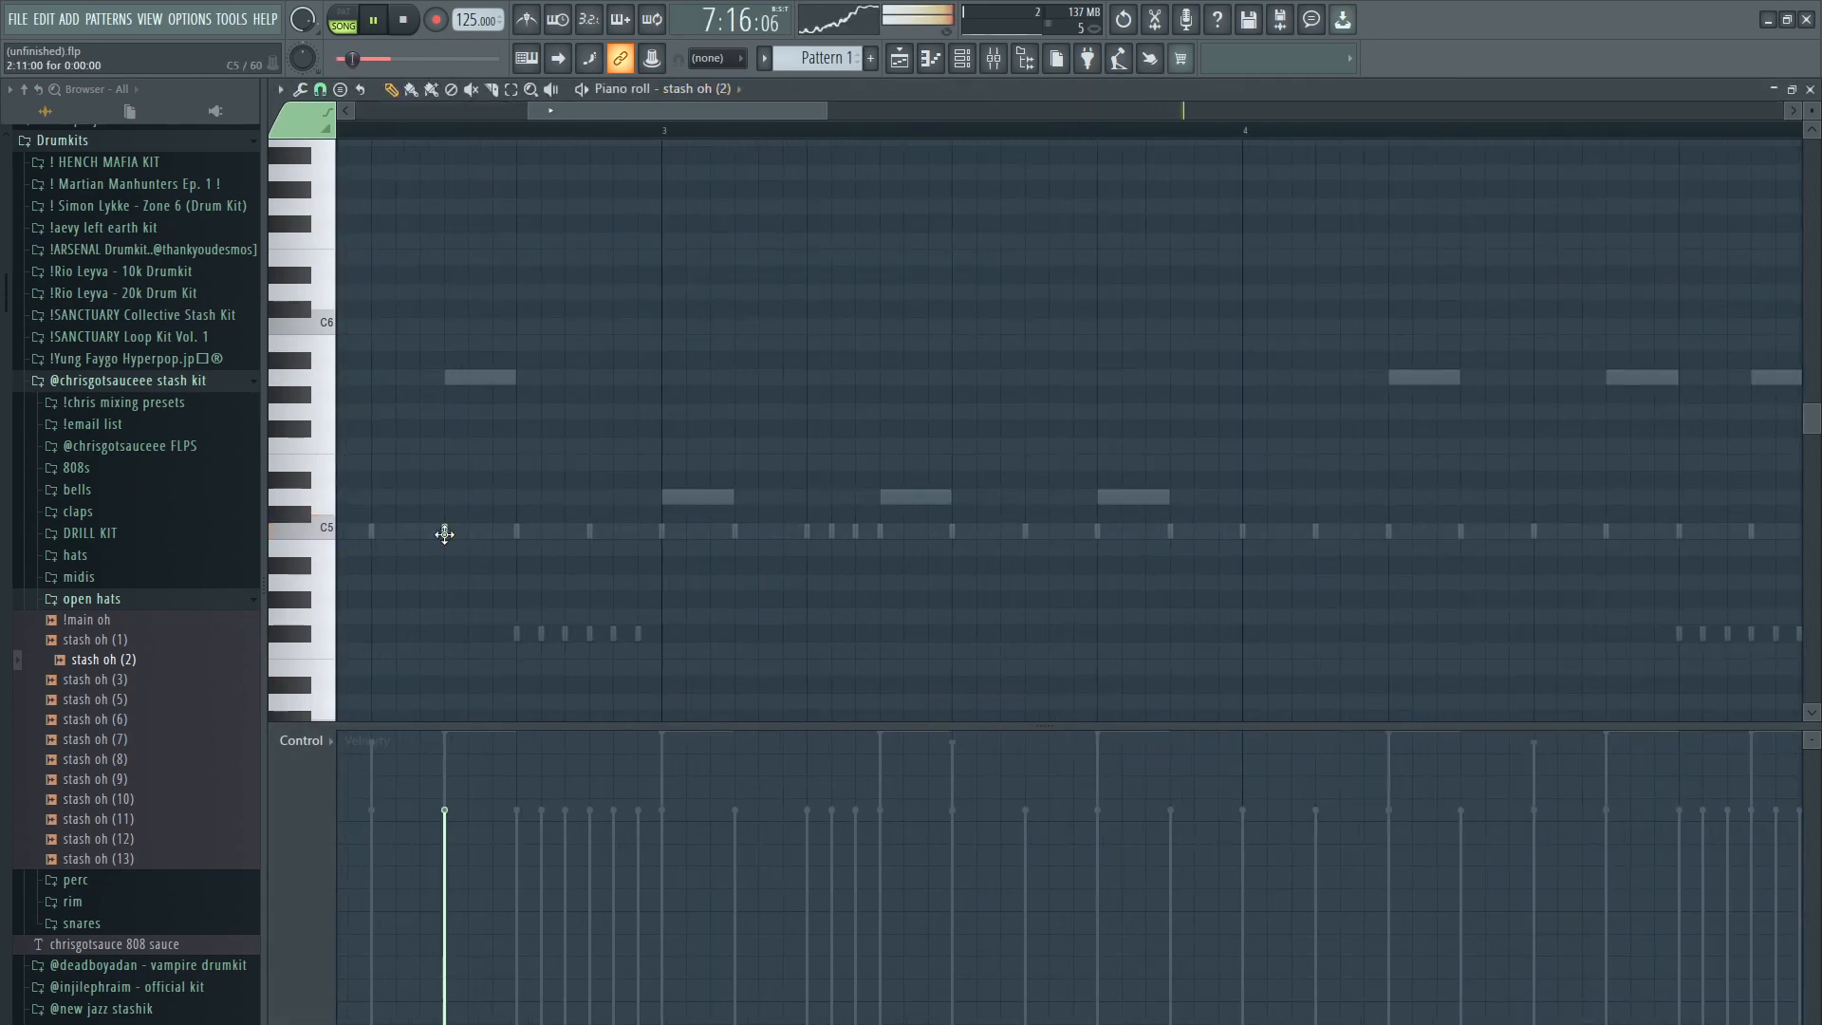
{"action": "scroll", "coordinate": [913, 552], "scroll_direction": "up", "scroll_amount": 3}
{"action": "left_click", "coordinate": [918, 535]}
{"action": "scroll", "coordinate": [918, 537], "scroll_direction": "down", "scroll_amount": 7}
{"action": "key", "text": "ctrl+a"}
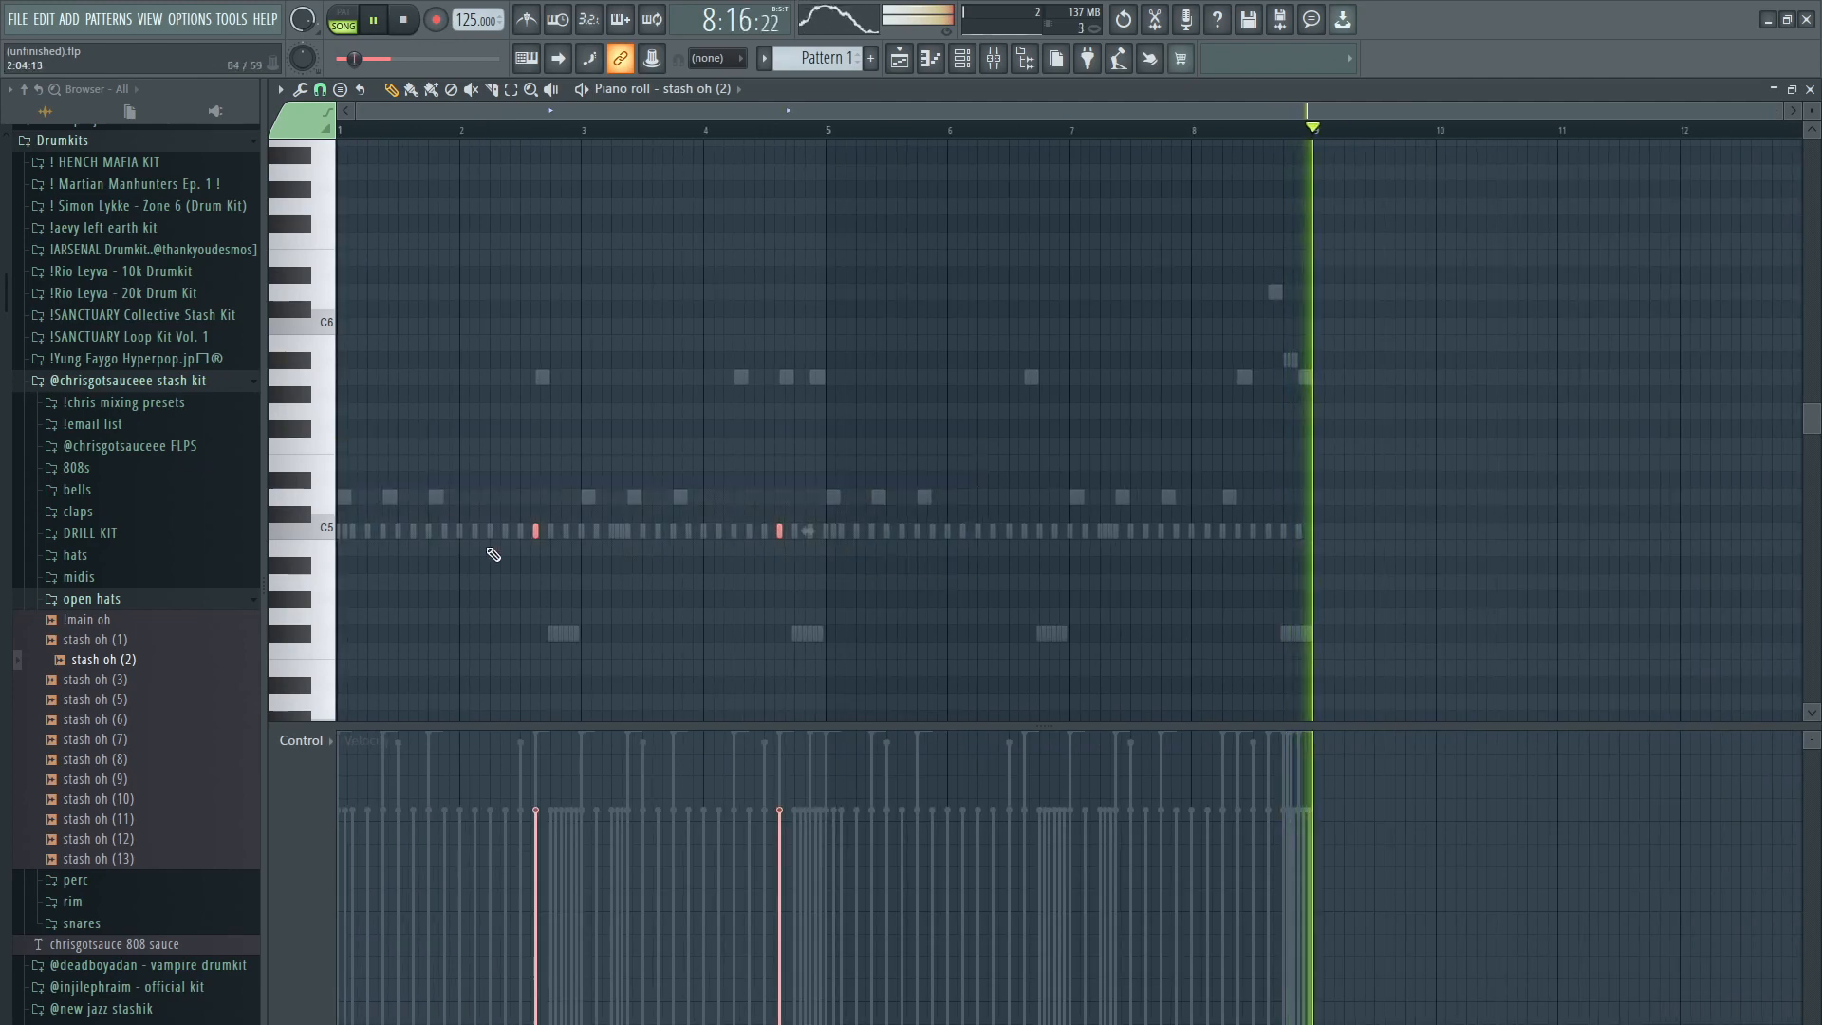
{"action": "left_click_drag", "start_coordinate": [532, 538], "coordinate": [1025, 542]}
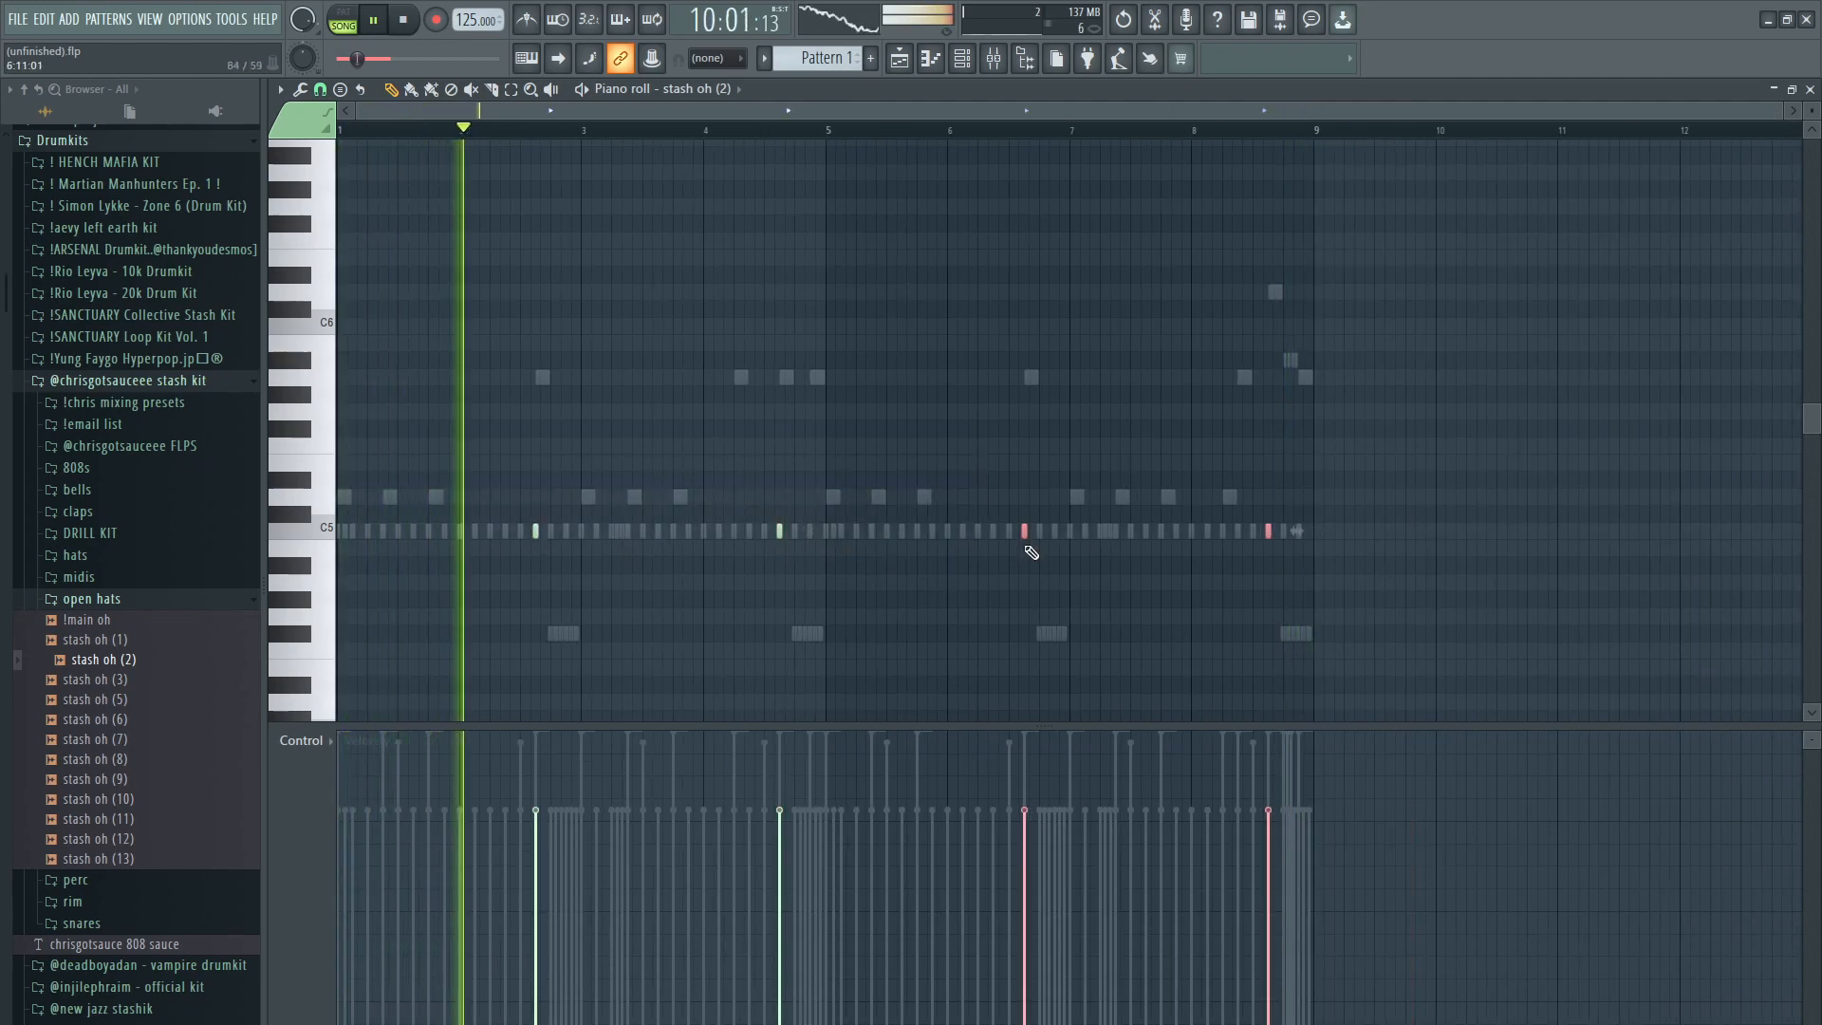
{"action": "key", "text": "ctrl+d"}
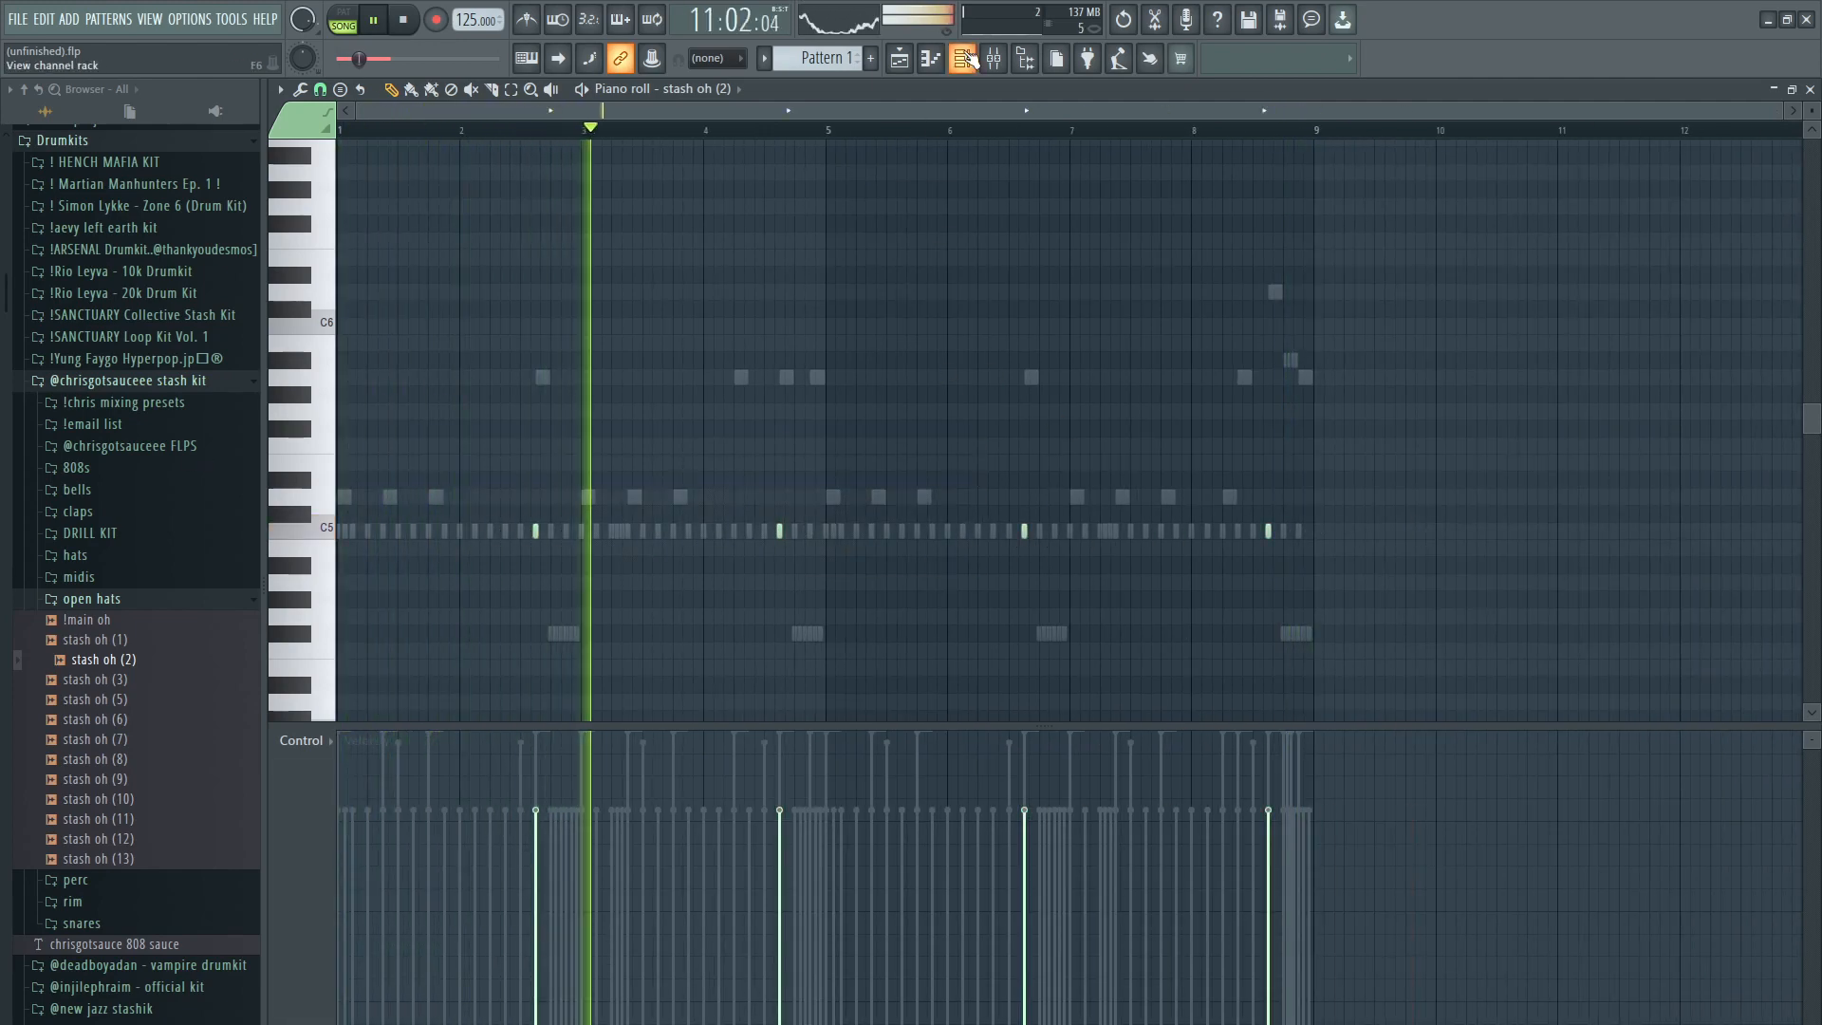
Step: Replace the 808 Snare channel's sample with tallox snare from the snares folder, and collapse the stash kit folder
{"action": "key", "text": "F6"}
{"action": "left_click", "coordinate": [114, 598]}
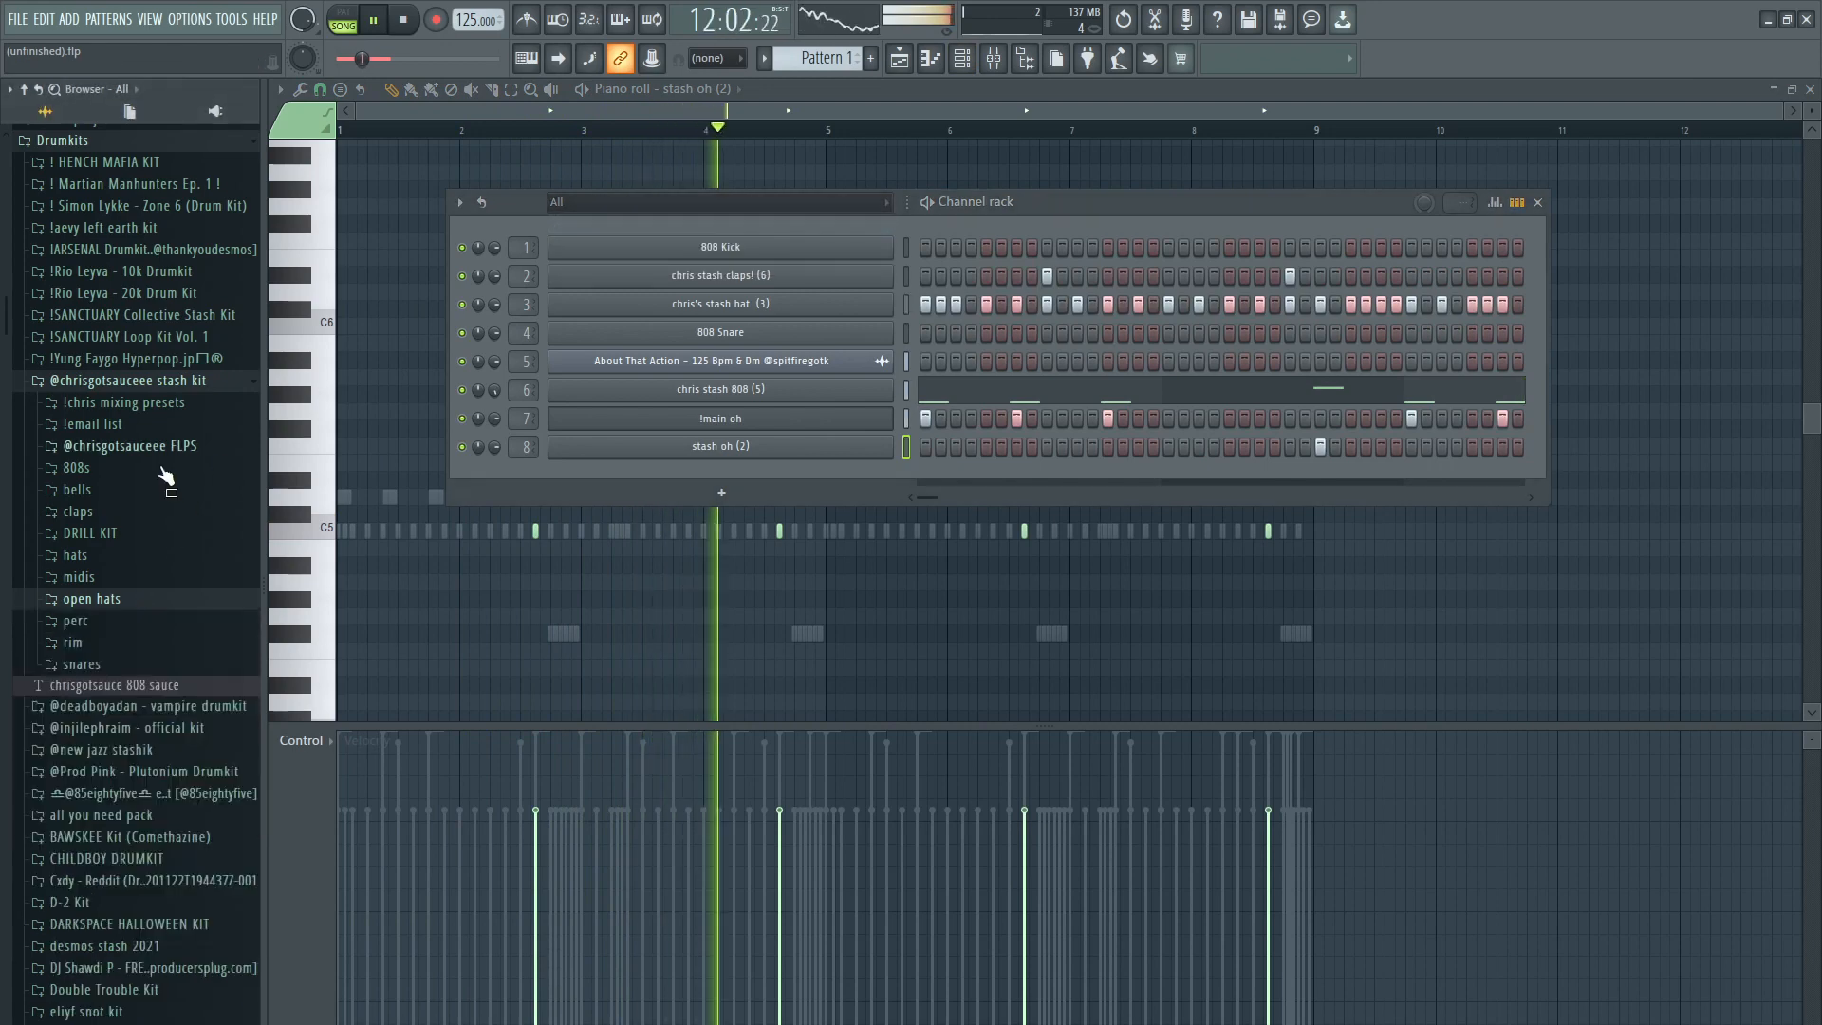
{"action": "left_click", "coordinate": [130, 666]}
{"action": "key", "text": "space"}
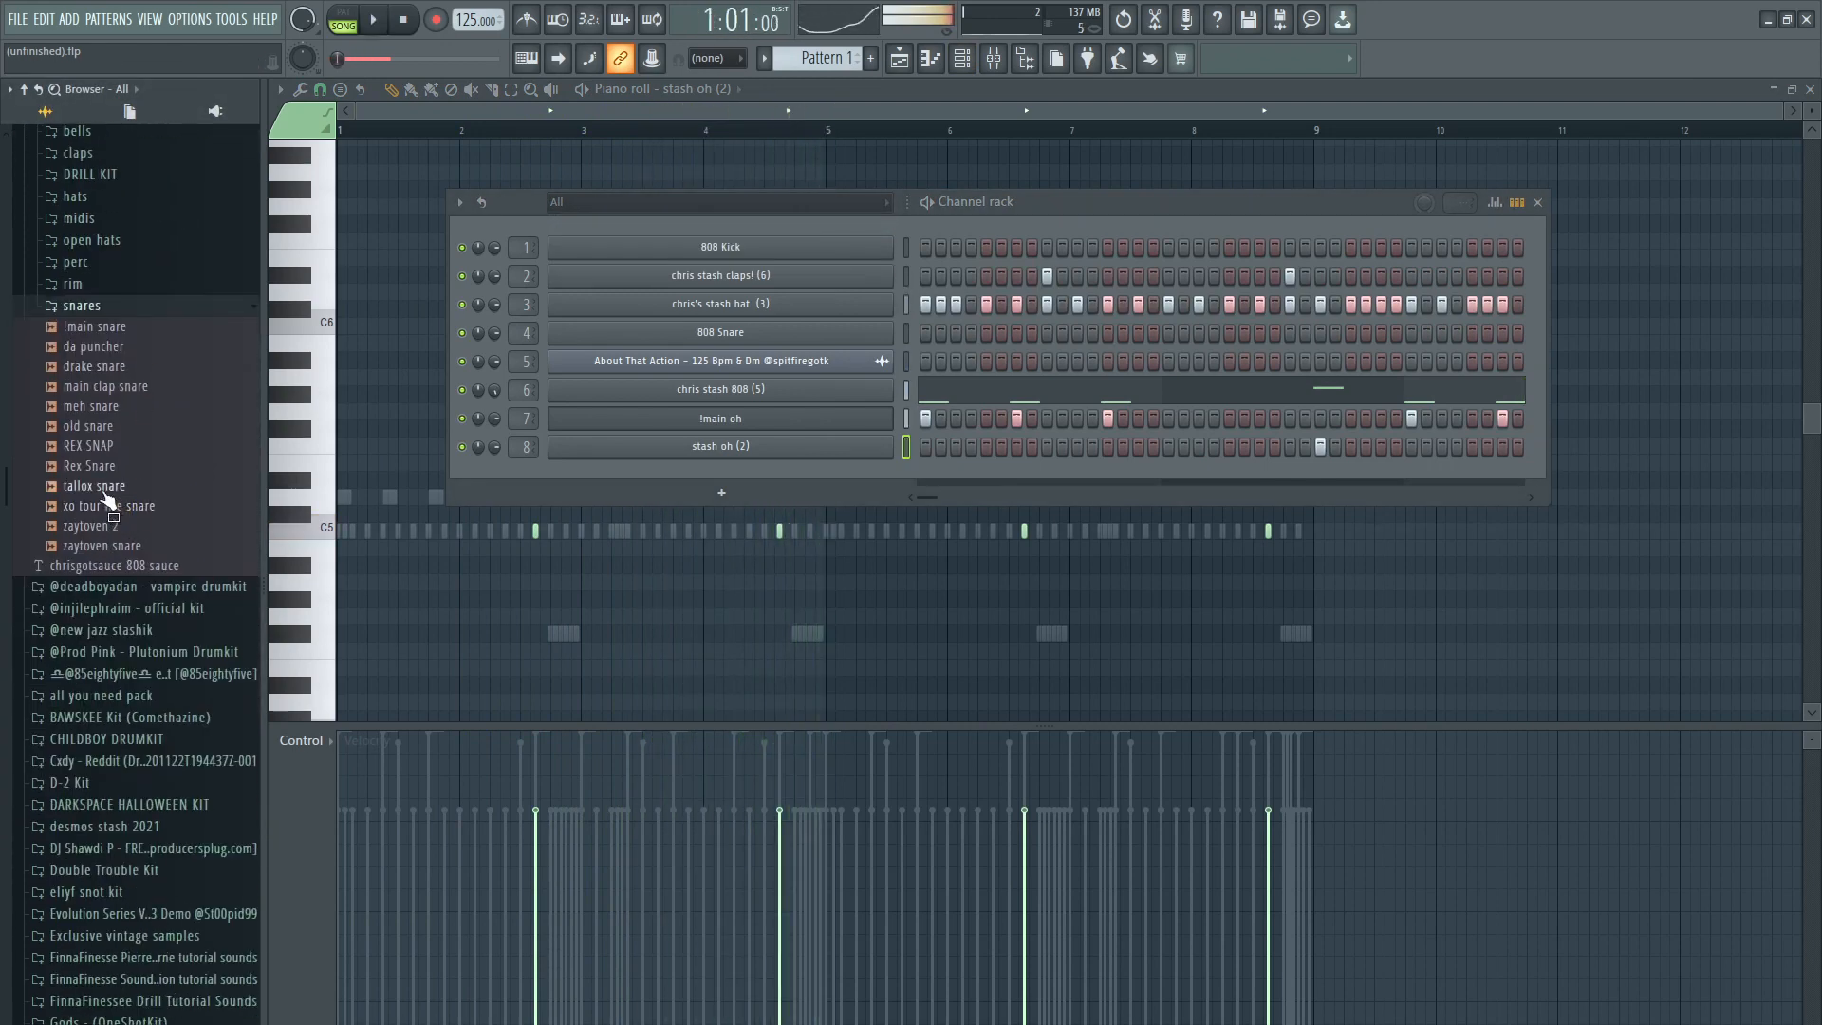
{"action": "left_click_drag", "start_coordinate": [828, 303], "coordinate": [824, 332]}
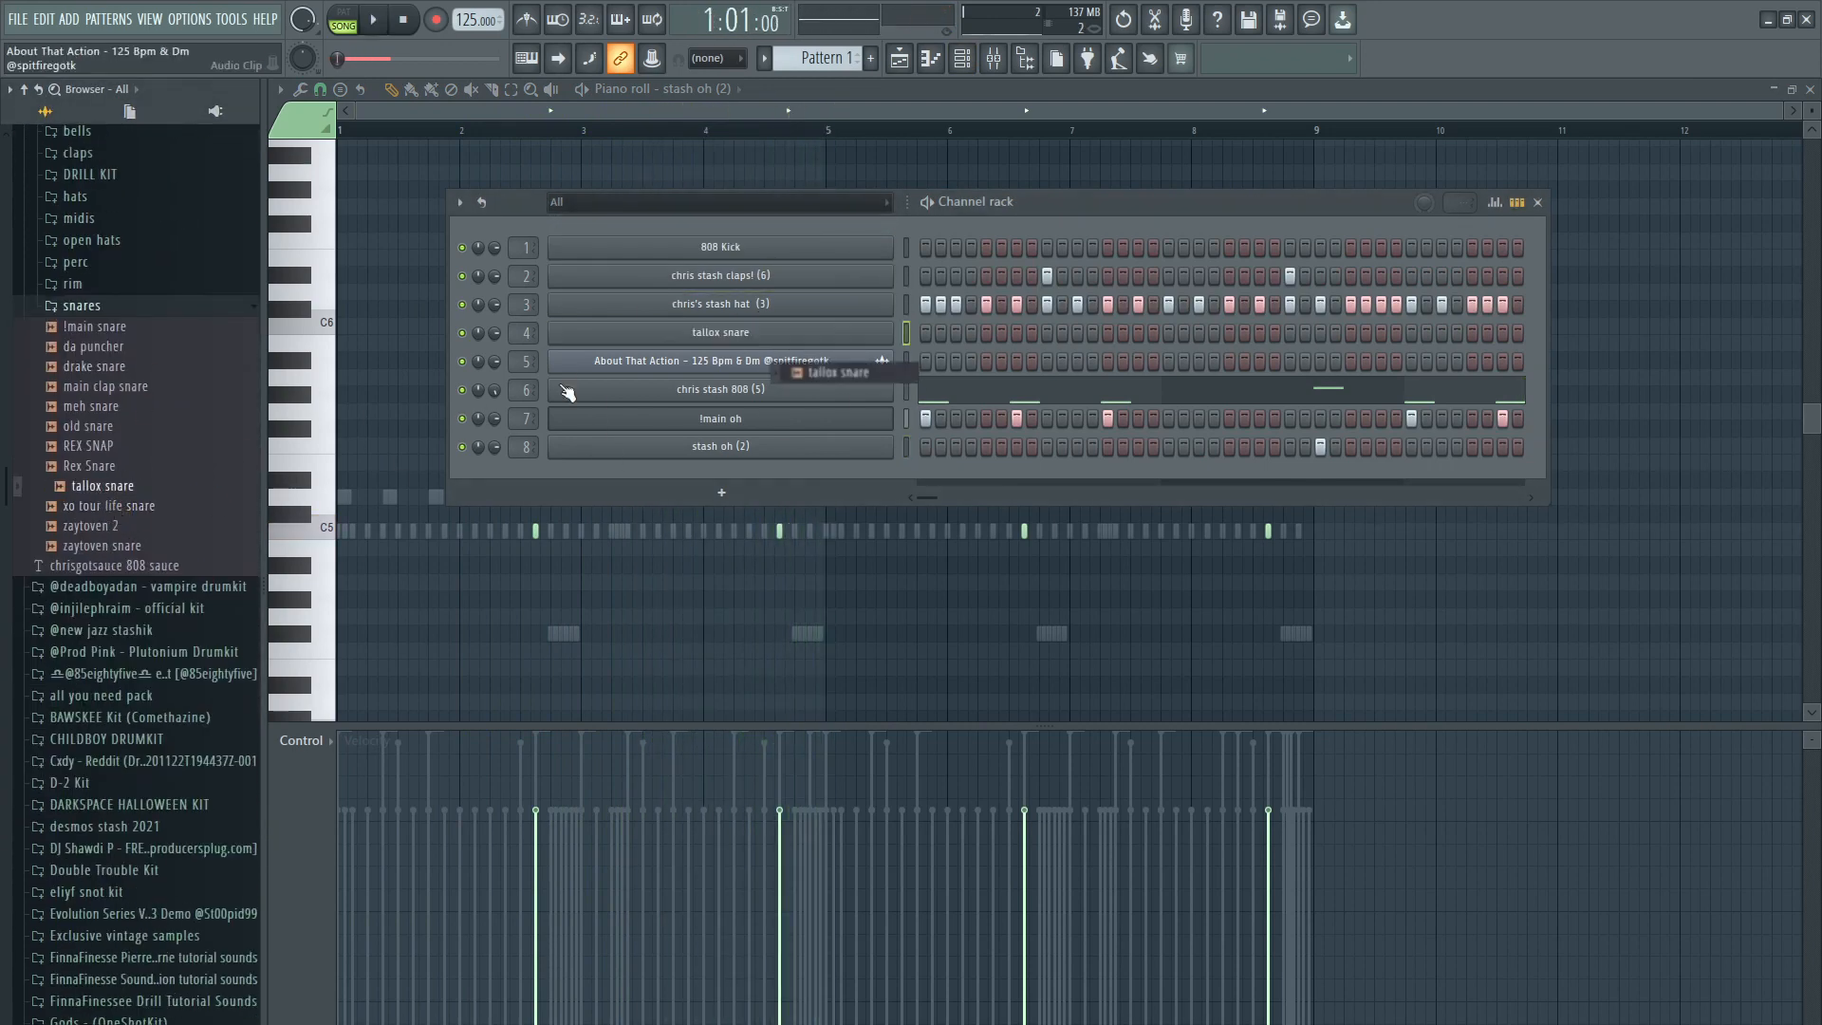
{"action": "left_click", "coordinate": [211, 304]}
{"action": "scroll", "coordinate": [203, 465], "scroll_direction": "up", "scroll_amount": 7}
{"action": "left_click", "coordinate": [125, 499]}
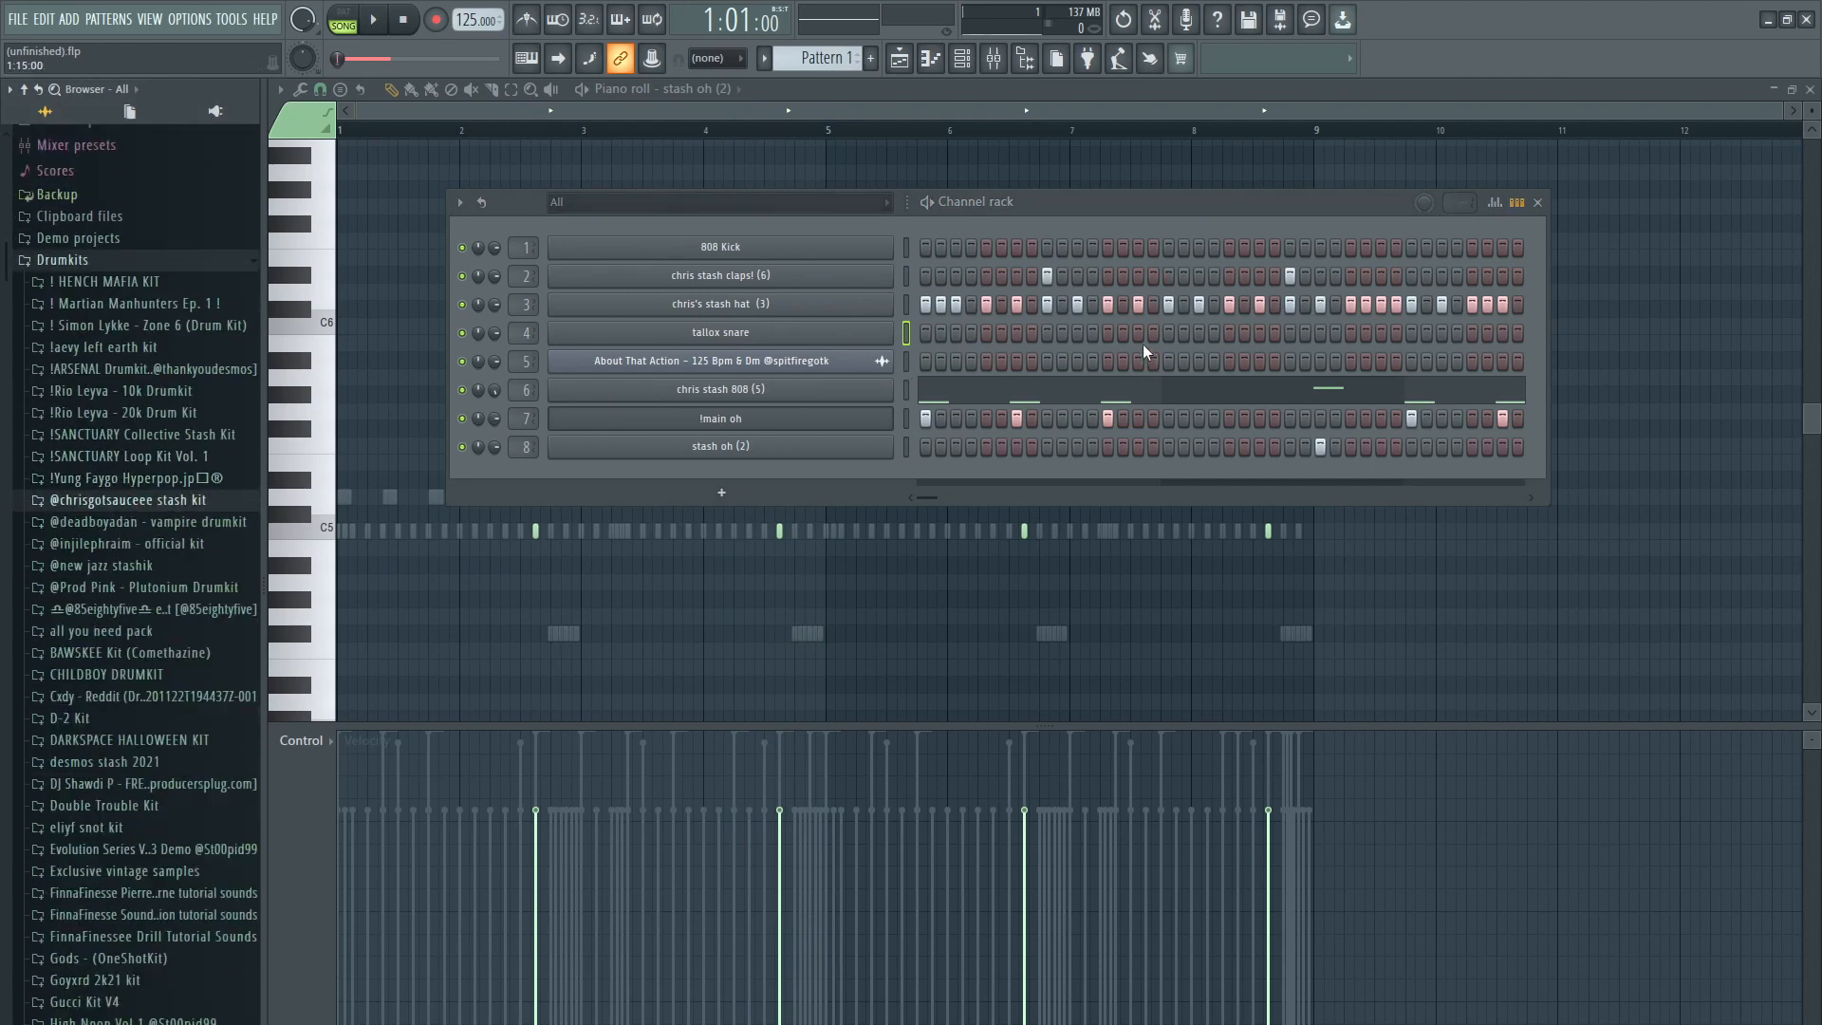
{"action": "right_click", "coordinate": [1057, 628]}
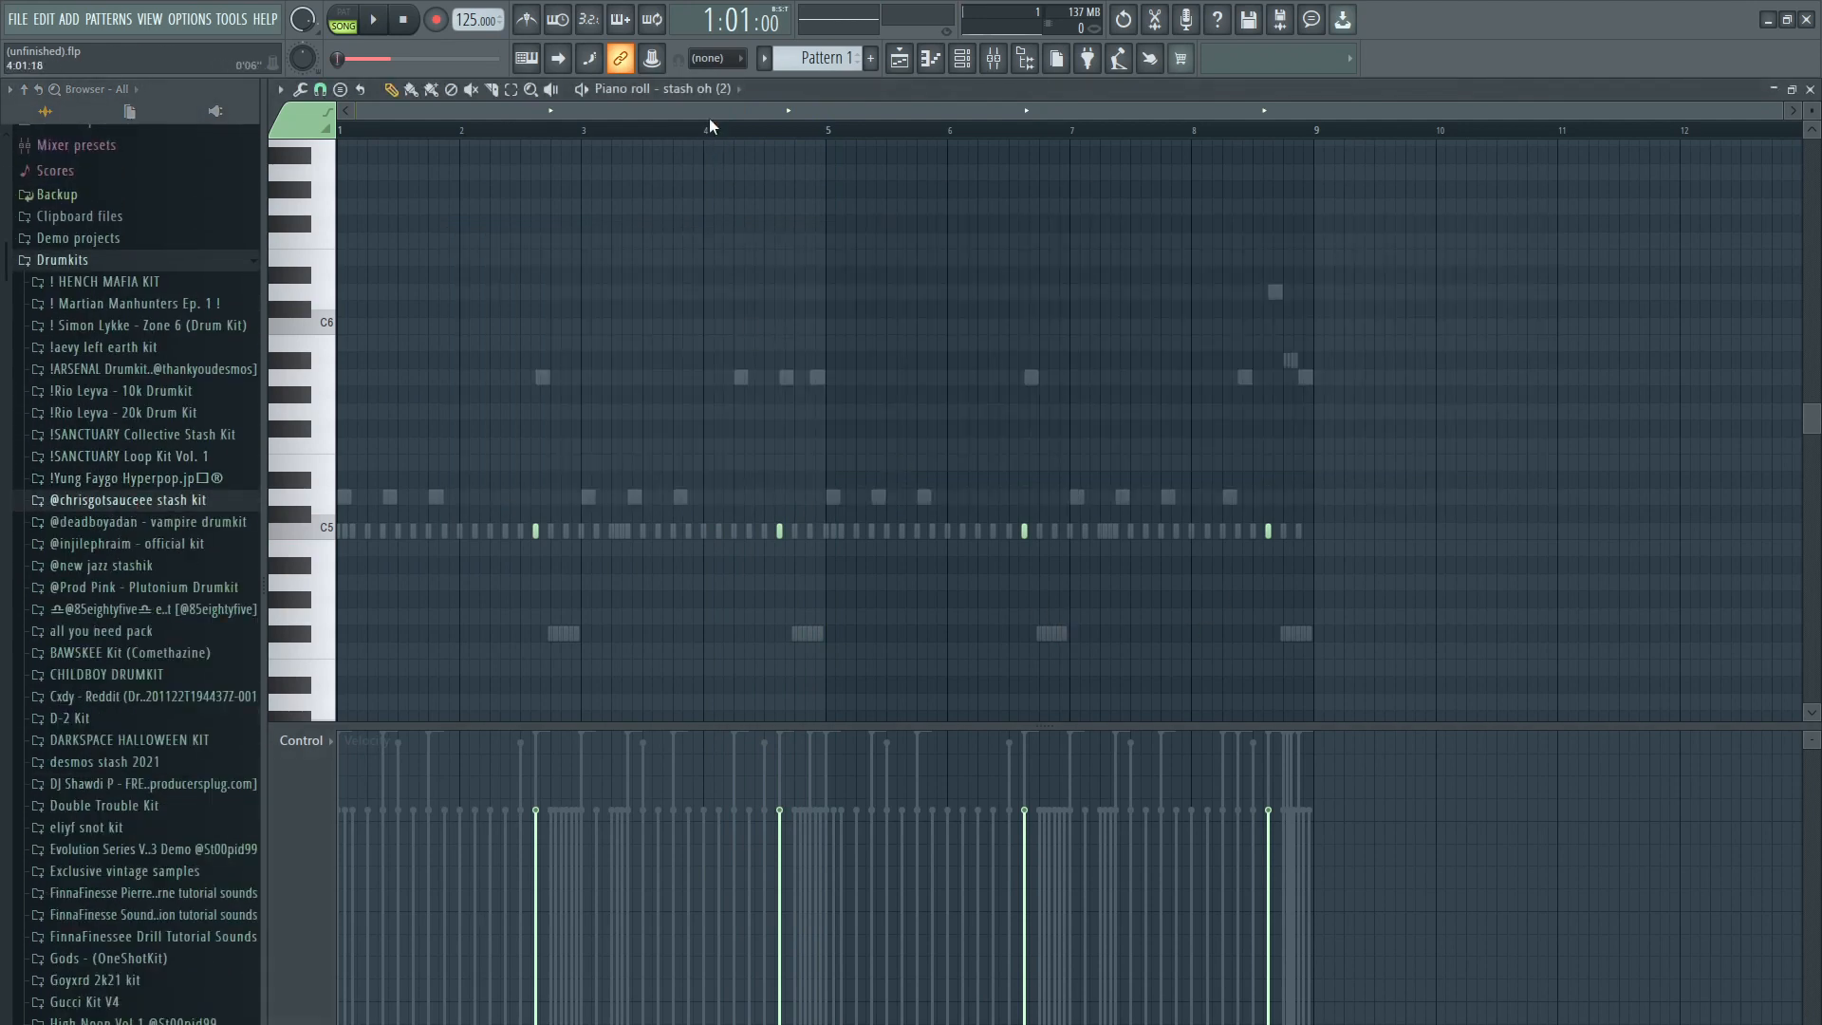
Step: Place two C5 tallox snare notes, late in bar 1 and early in bar 2, and raise their velocity slightly
{"action": "left_click", "coordinate": [702, 90]}
{"action": "left_click", "coordinate": [753, 220]}
{"action": "scroll", "coordinate": [408, 560], "scroll_direction": "up", "scroll_amount": 4}
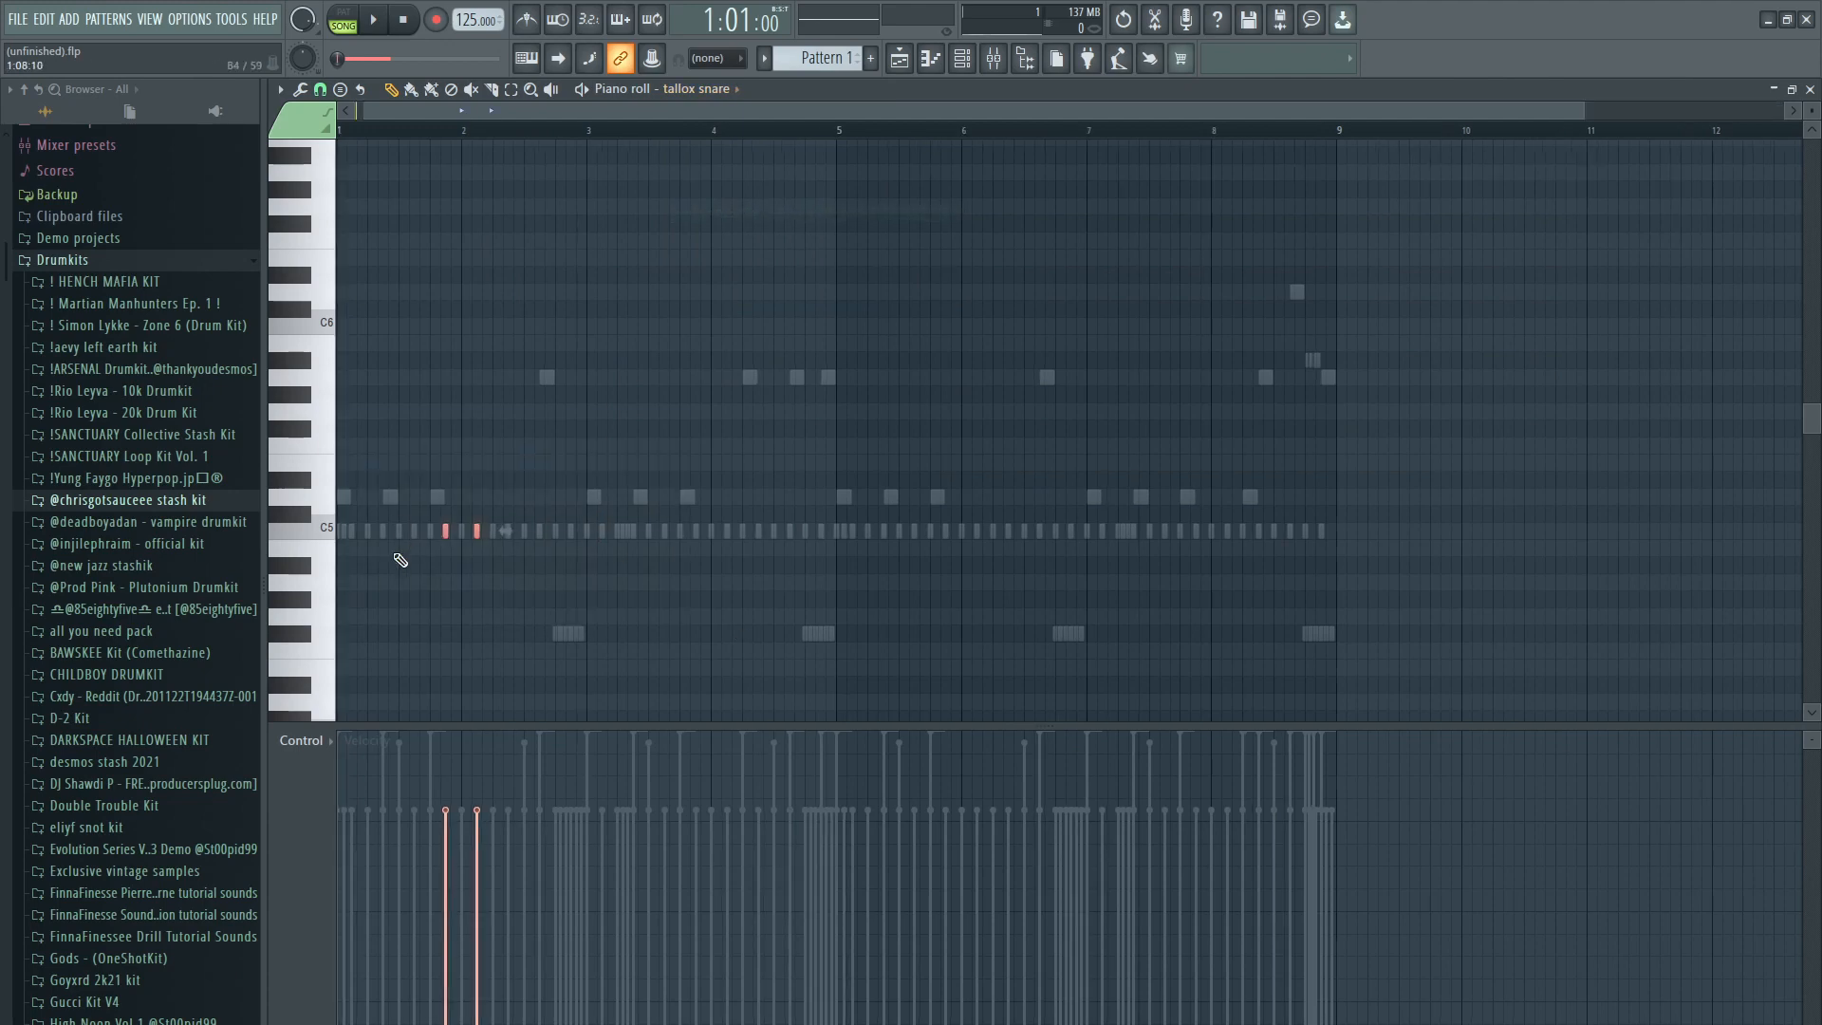
{"action": "scroll", "coordinate": [520, 617], "scroll_direction": "down", "scroll_amount": 1}
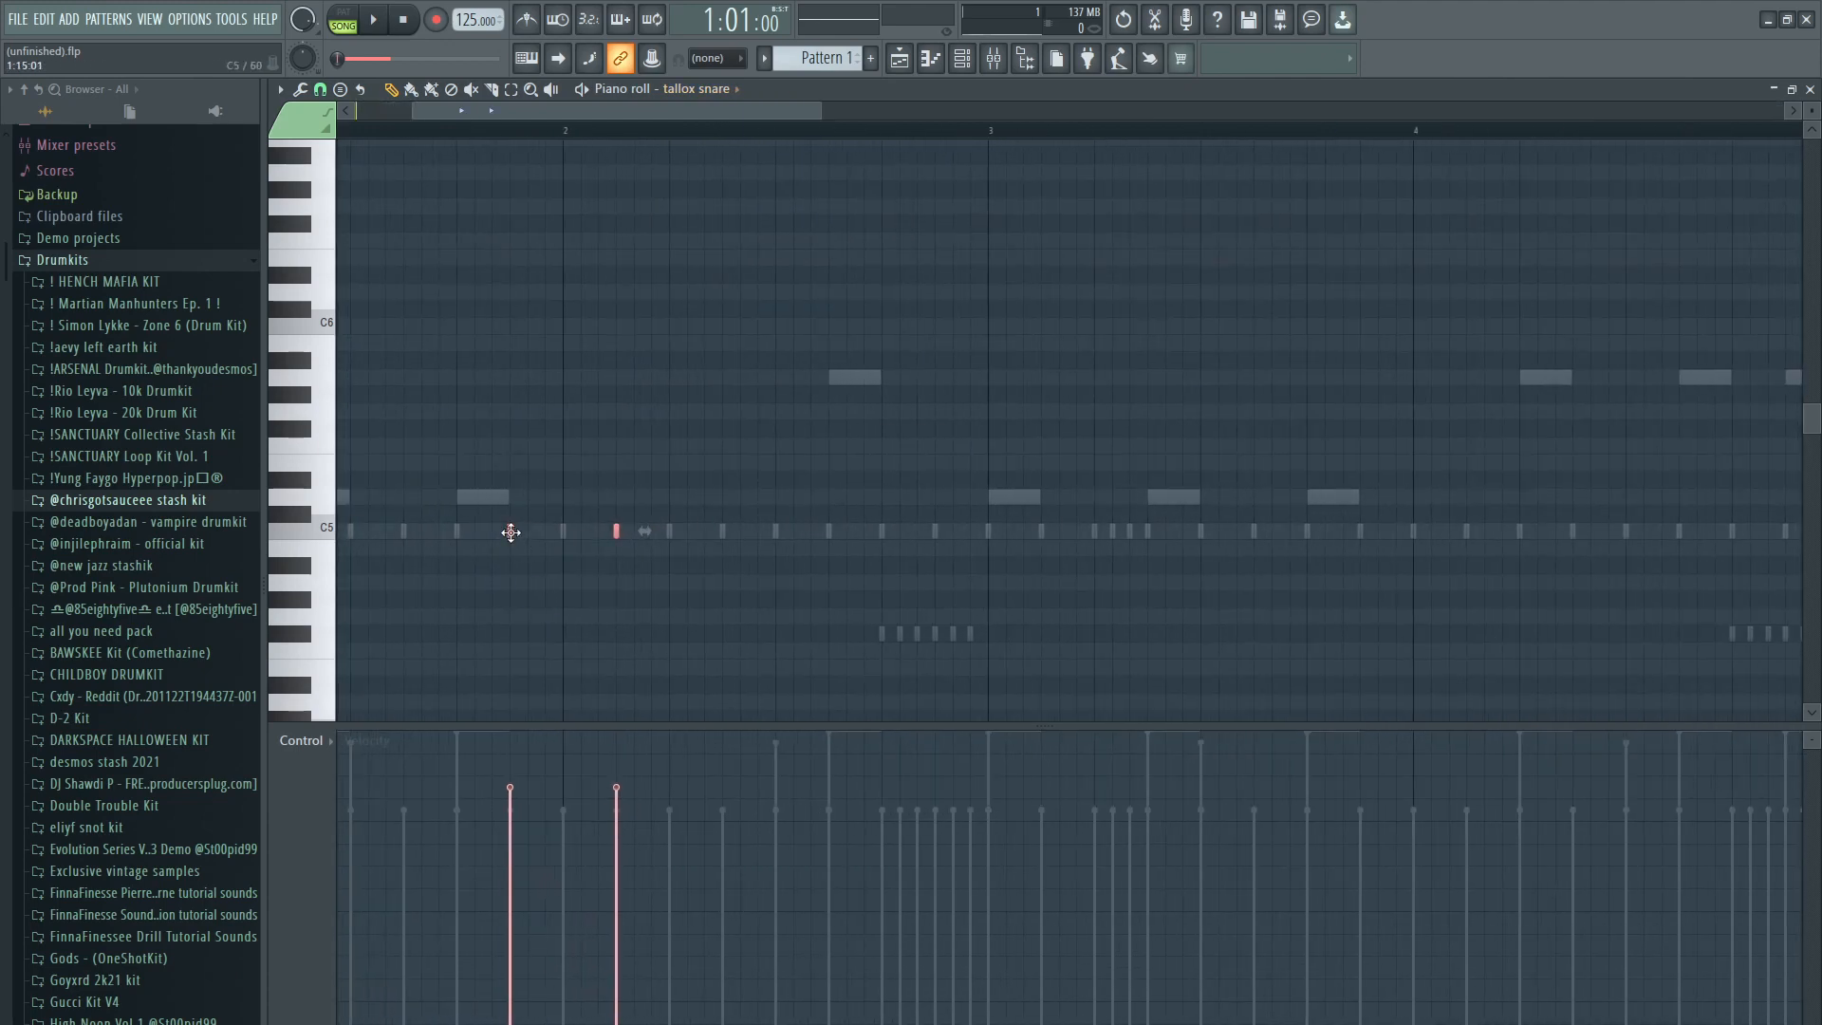
Step: Copy the tallox snare pair into bars 3 and 4, and repeat both pairs across bars 5 to 8
{"action": "left_click_drag", "start_coordinate": [509, 530], "coordinate": [1360, 531]}
{"action": "left_click", "coordinate": [1280, 601], "text": "ctrl"}
{"action": "scroll", "coordinate": [1276, 612], "scroll_direction": "down", "scroll_amount": 3}
{"action": "key", "text": "ctrl+a"}
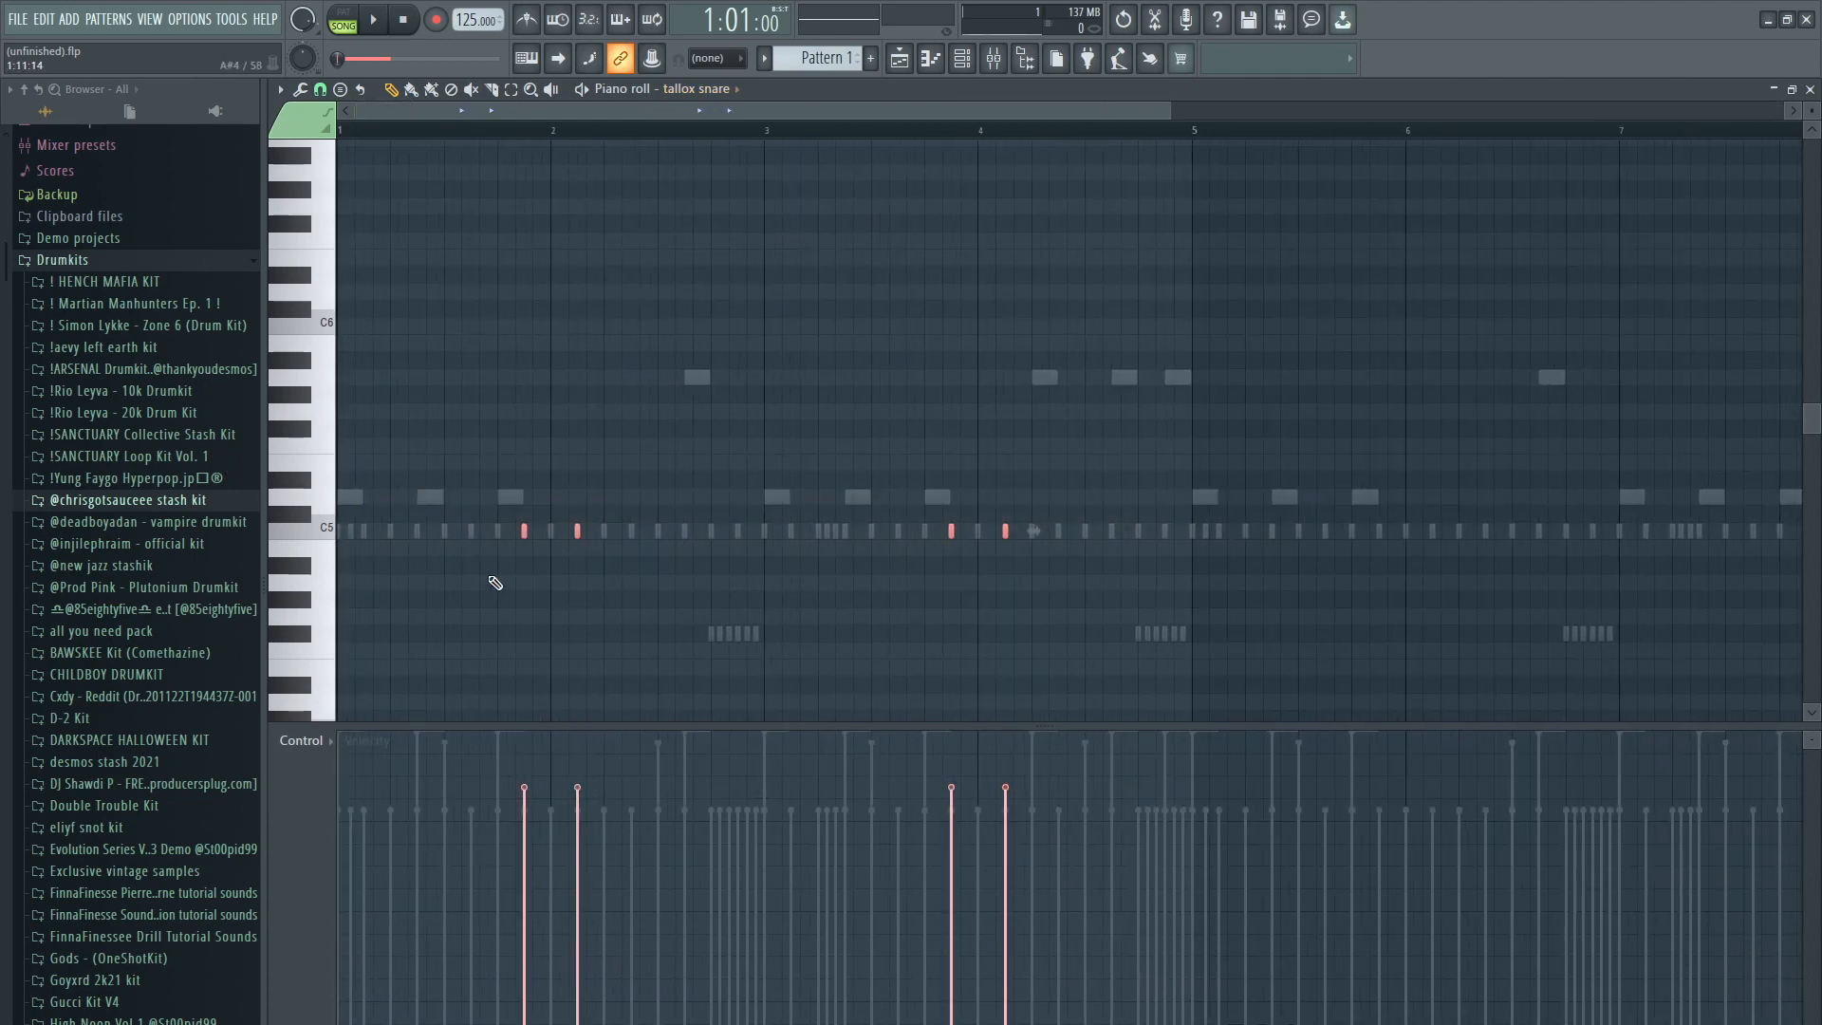
{"action": "left_click_drag", "start_coordinate": [525, 530], "coordinate": [1381, 532]}
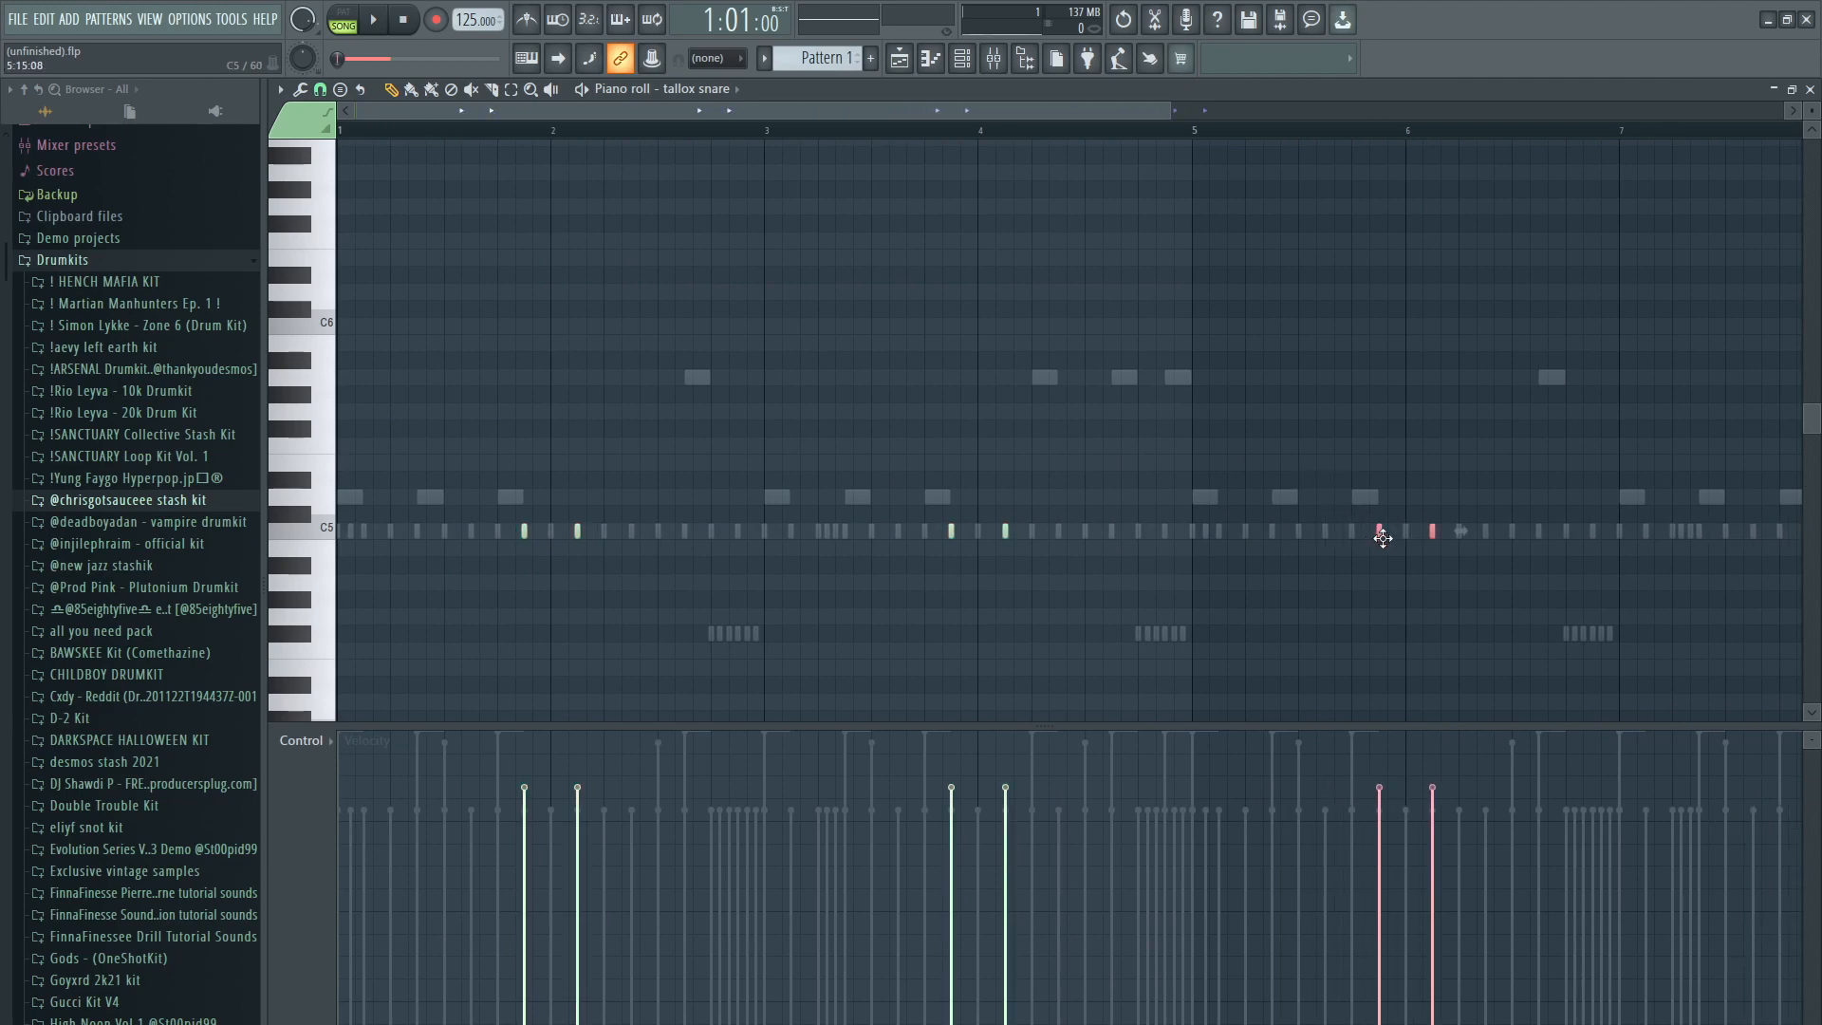
{"action": "left_click", "coordinate": [1363, 457], "text": "ctrl"}
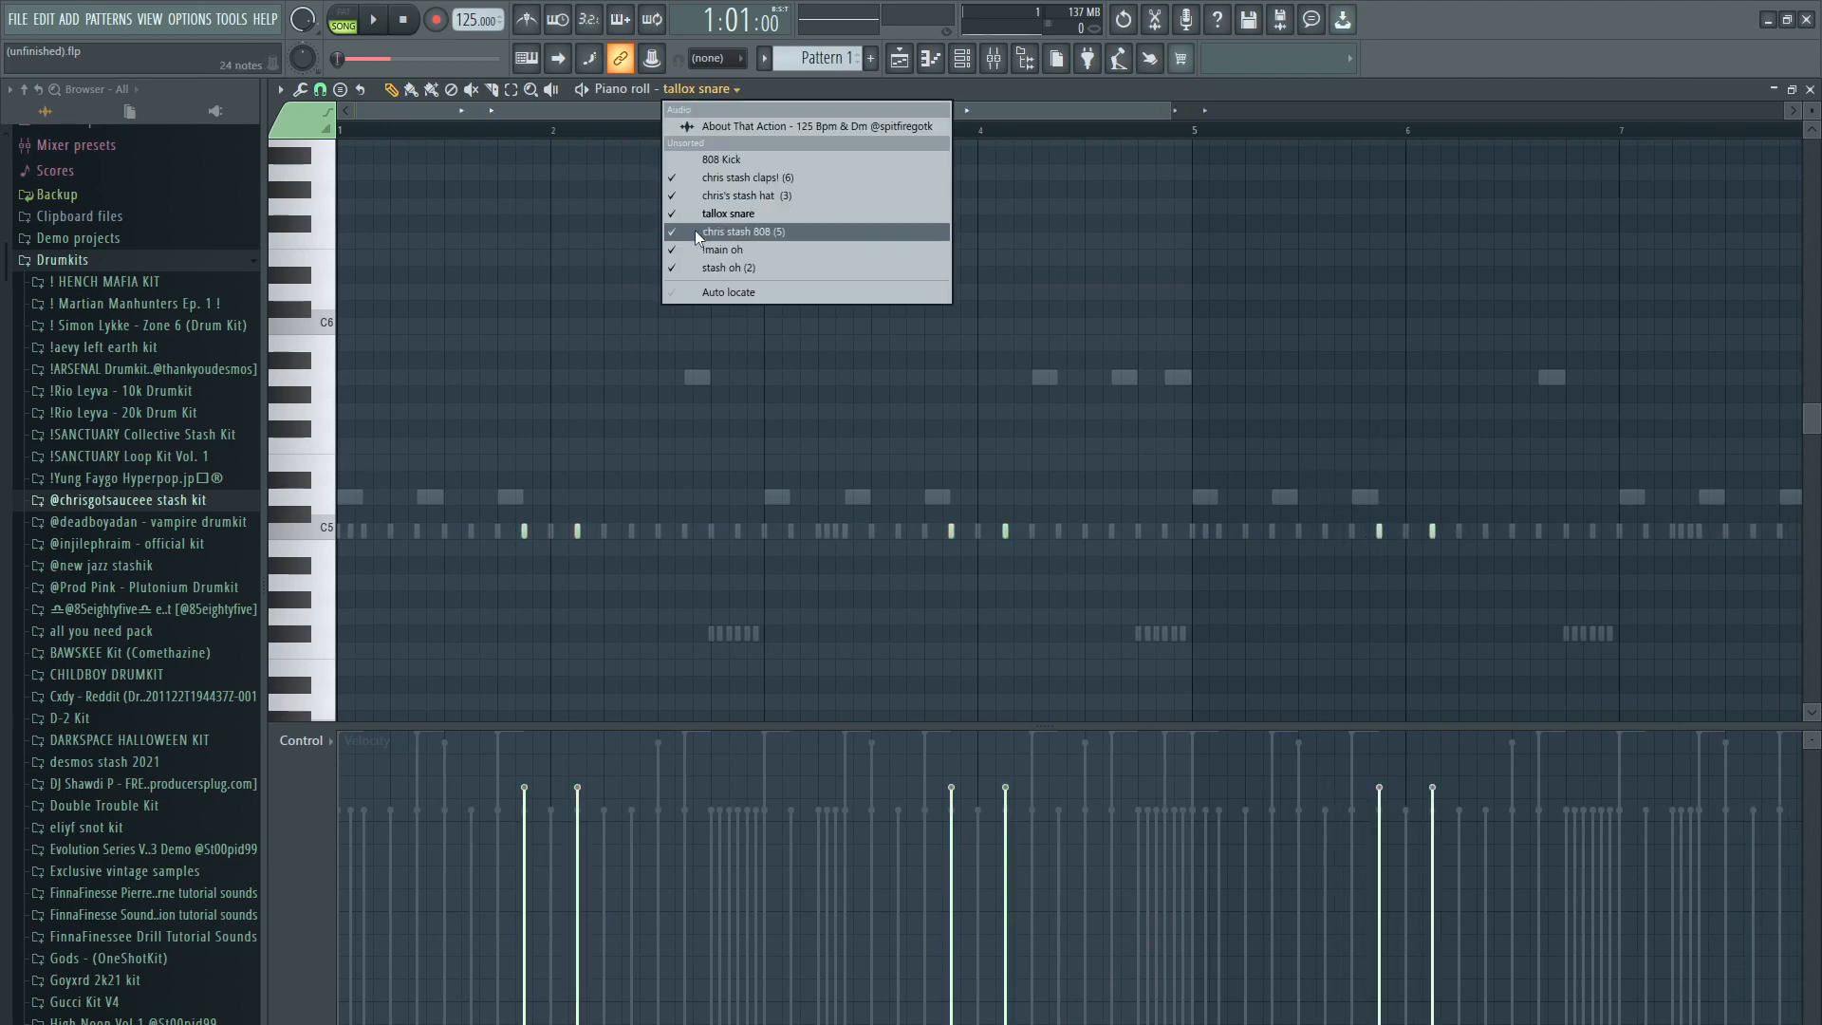
Step: Compare the chris stash 808 (5) notes with the tallox snare notes, highlighting the snare hits around bars 1 and 2
{"action": "left_click", "coordinate": [721, 231]}
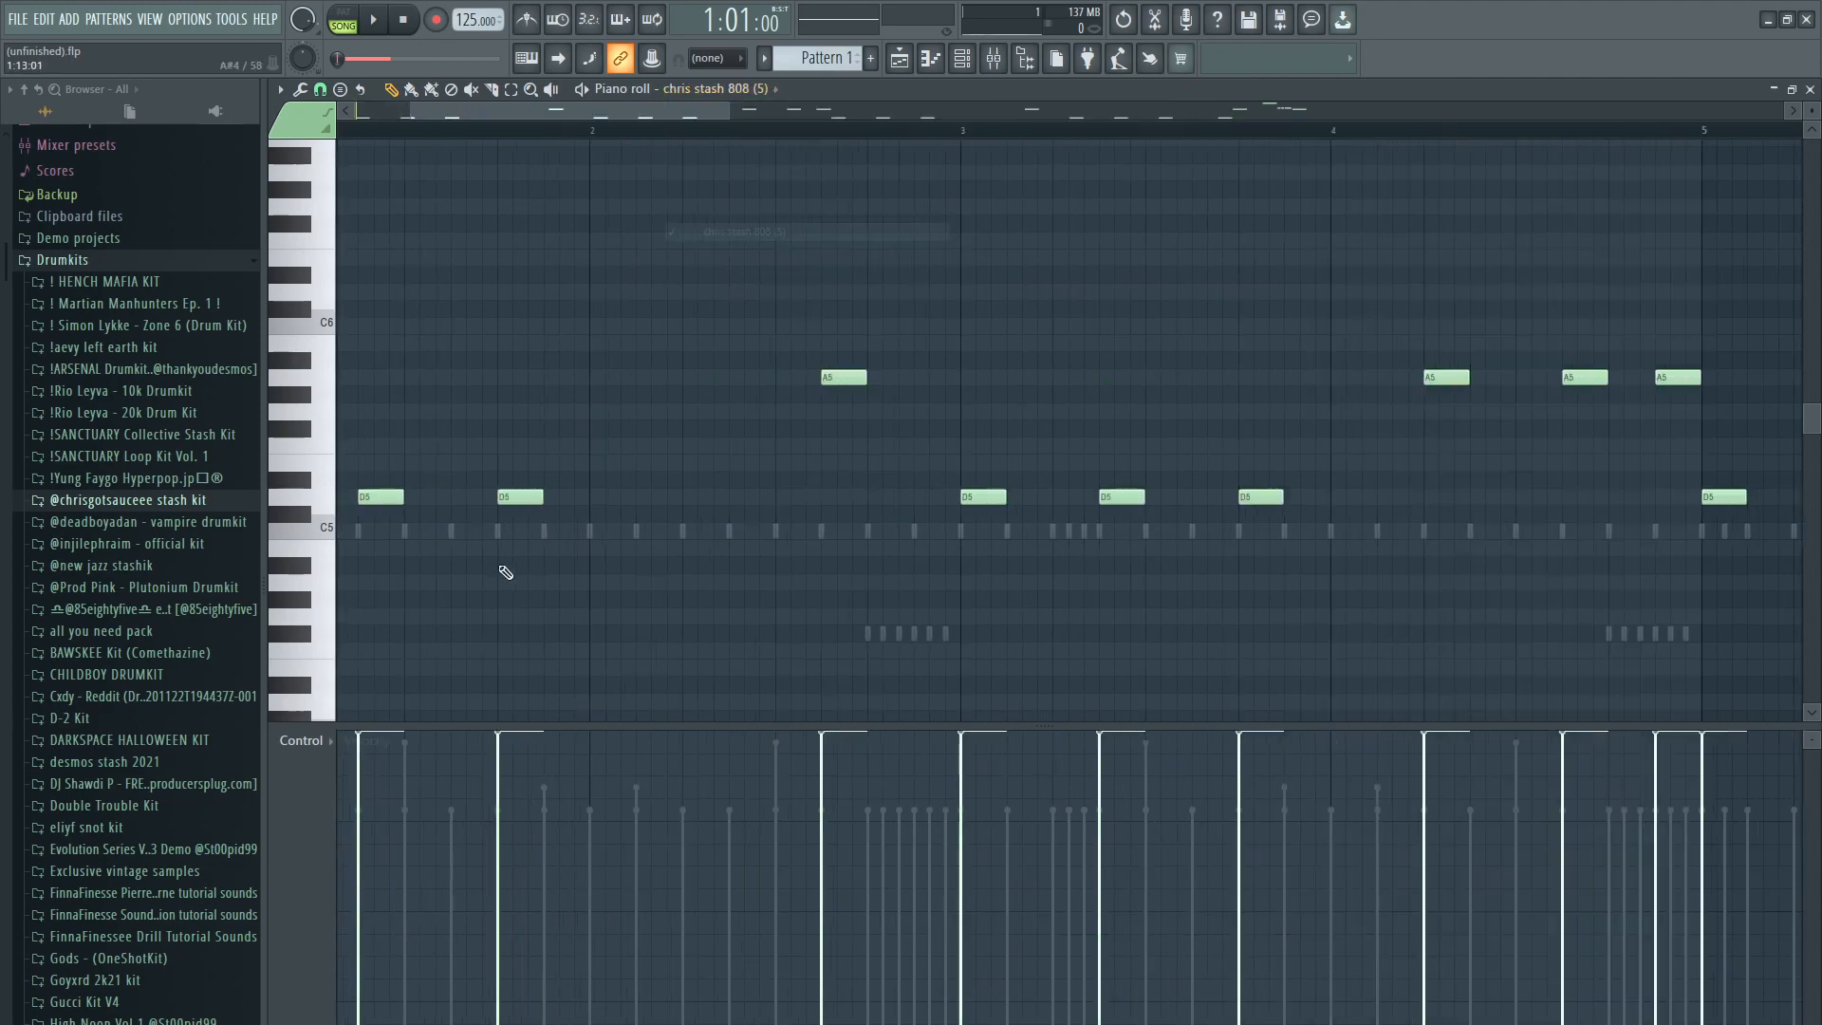
{"action": "left_click", "coordinate": [787, 105]}
{"action": "left_click", "coordinate": [722, 191]}
{"action": "left_click_drag", "start_coordinate": [589, 623], "coordinate": [530, 390]}
{"action": "left_click", "coordinate": [788, 621]}
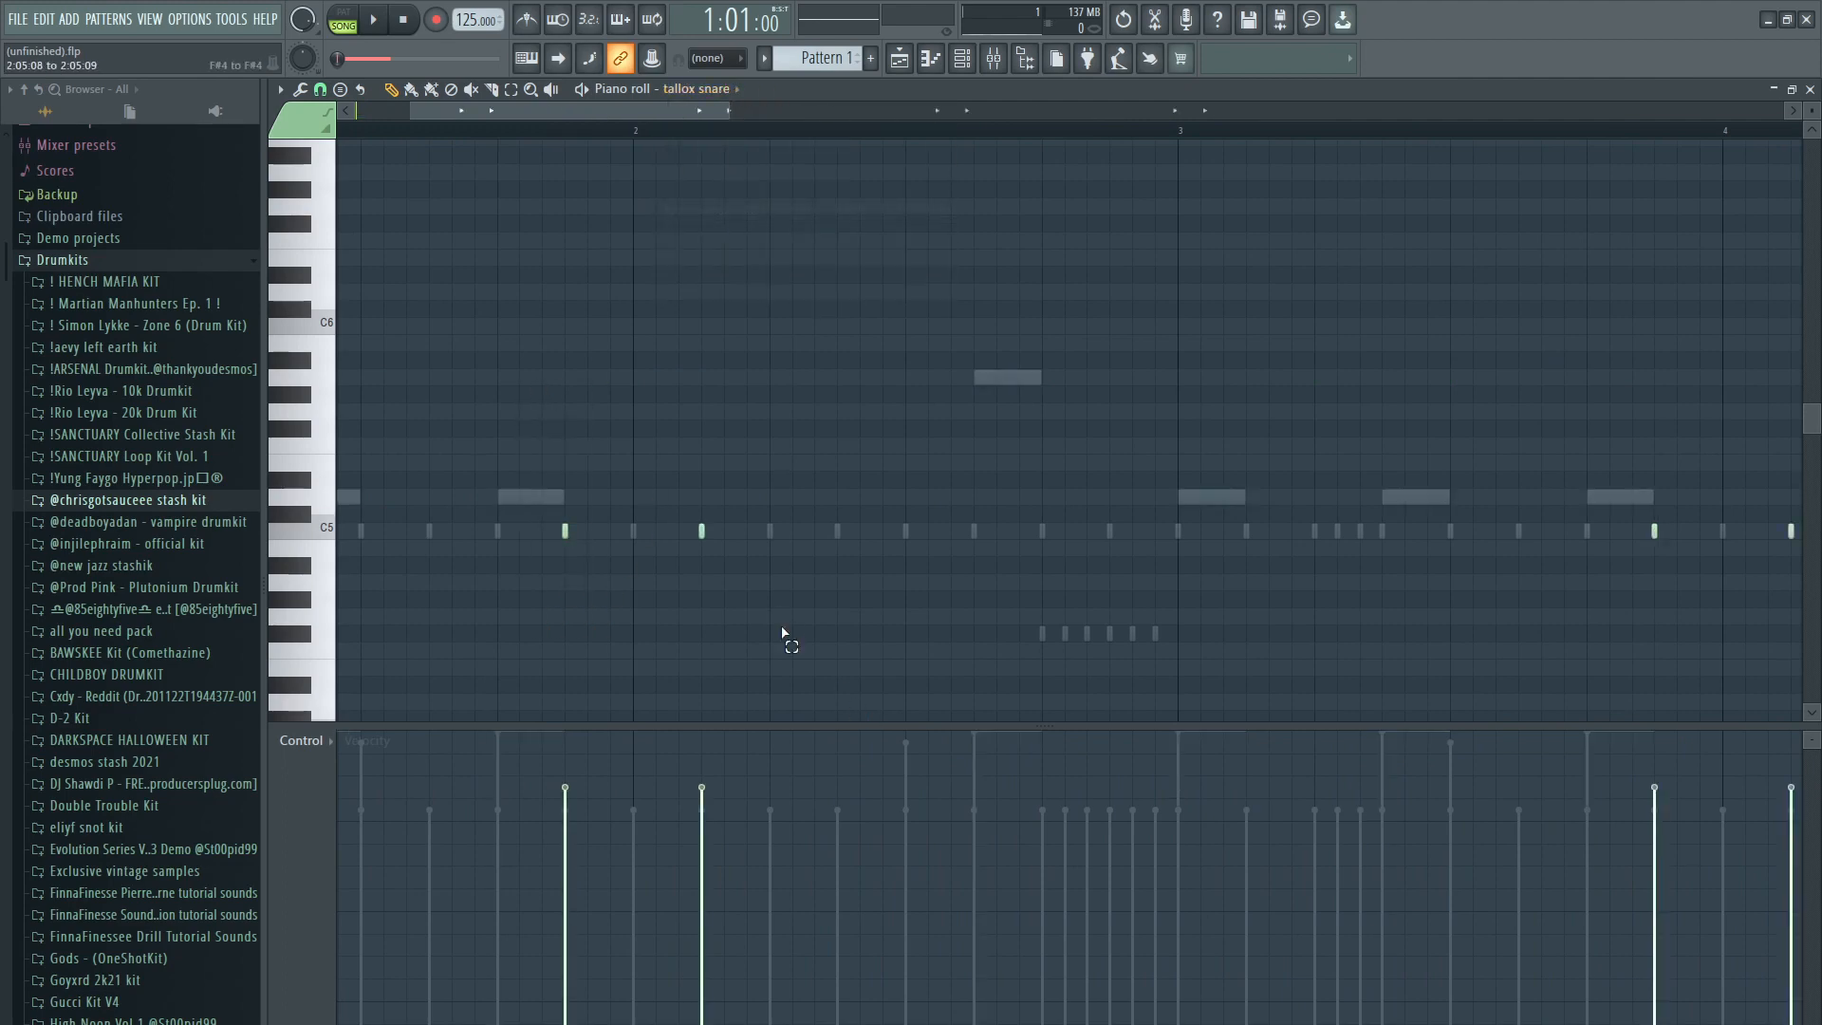
{"action": "left_click_drag", "start_coordinate": [784, 633], "coordinate": [671, 370]}
{"action": "scroll", "coordinate": [654, 370], "scroll_direction": "down", "scroll_amount": 5}
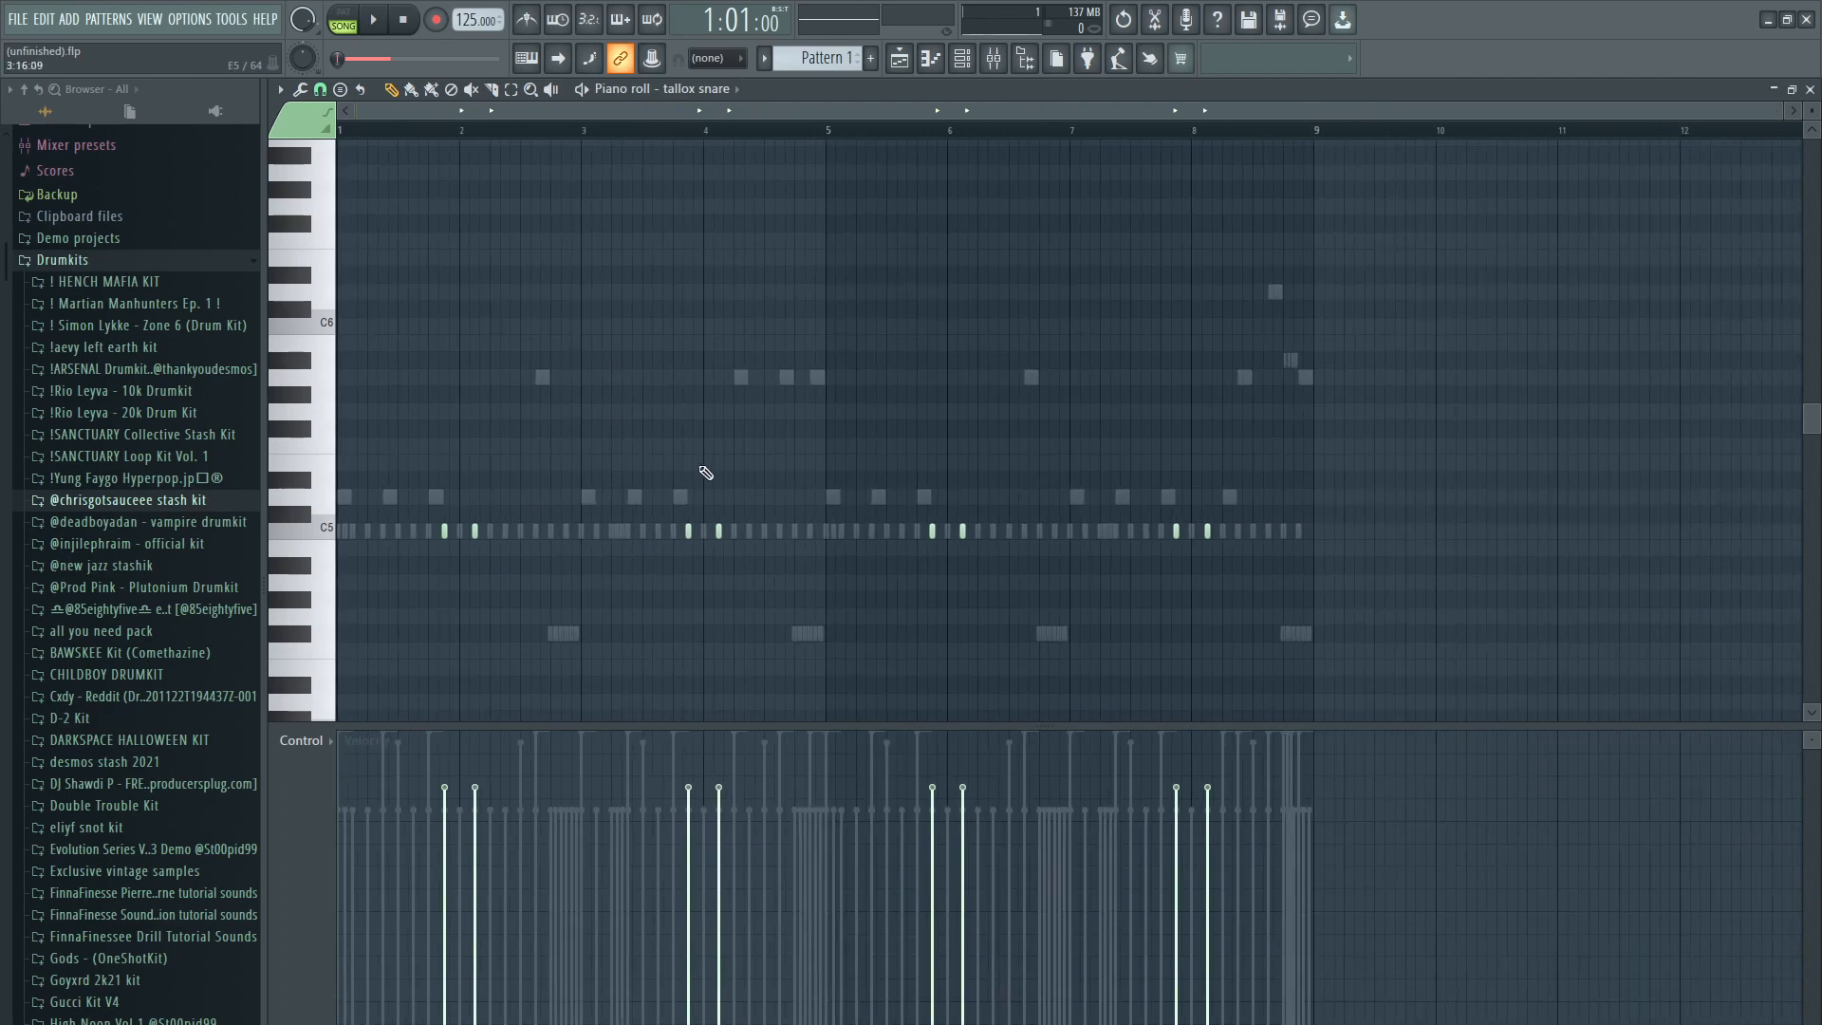
Step: Highlight all tallox snare notes across the eight bars and play the pattern back
{"action": "left_click_drag", "start_coordinate": [1323, 588], "coordinate": [363, 391]}
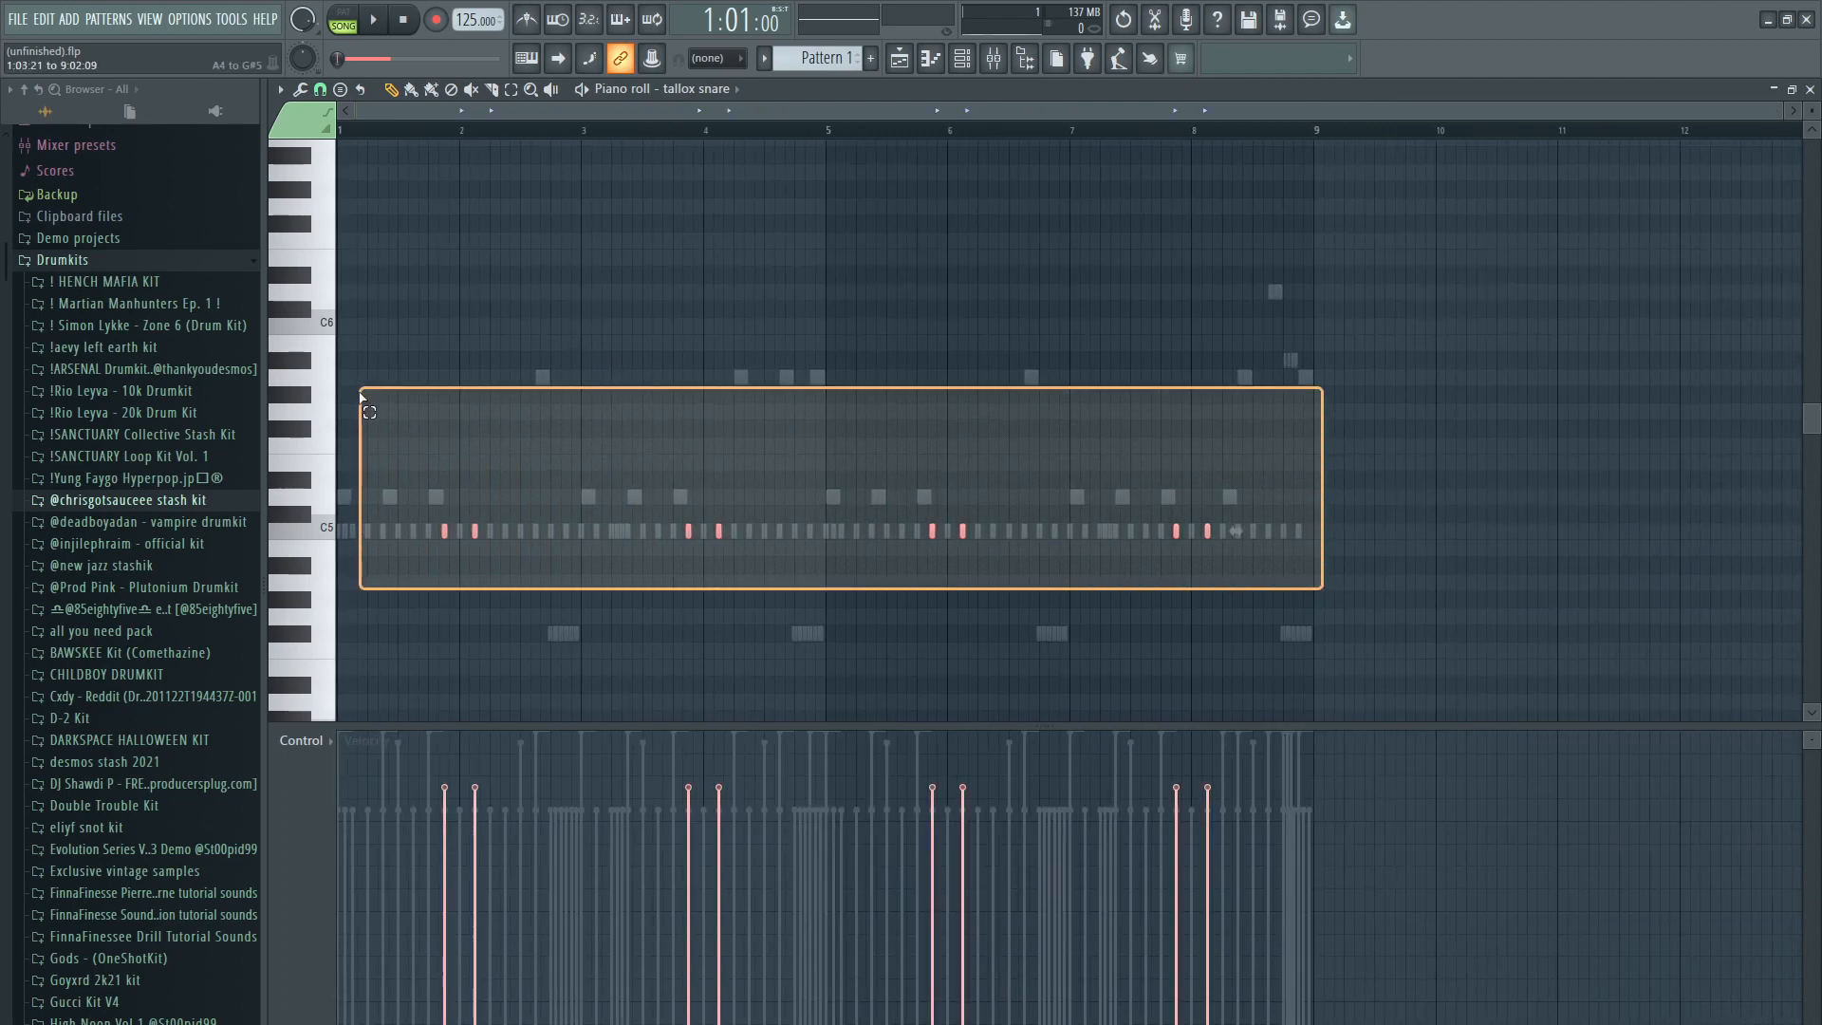
{"action": "left_click_drag", "start_coordinate": [360, 391], "coordinate": [375, 408]}
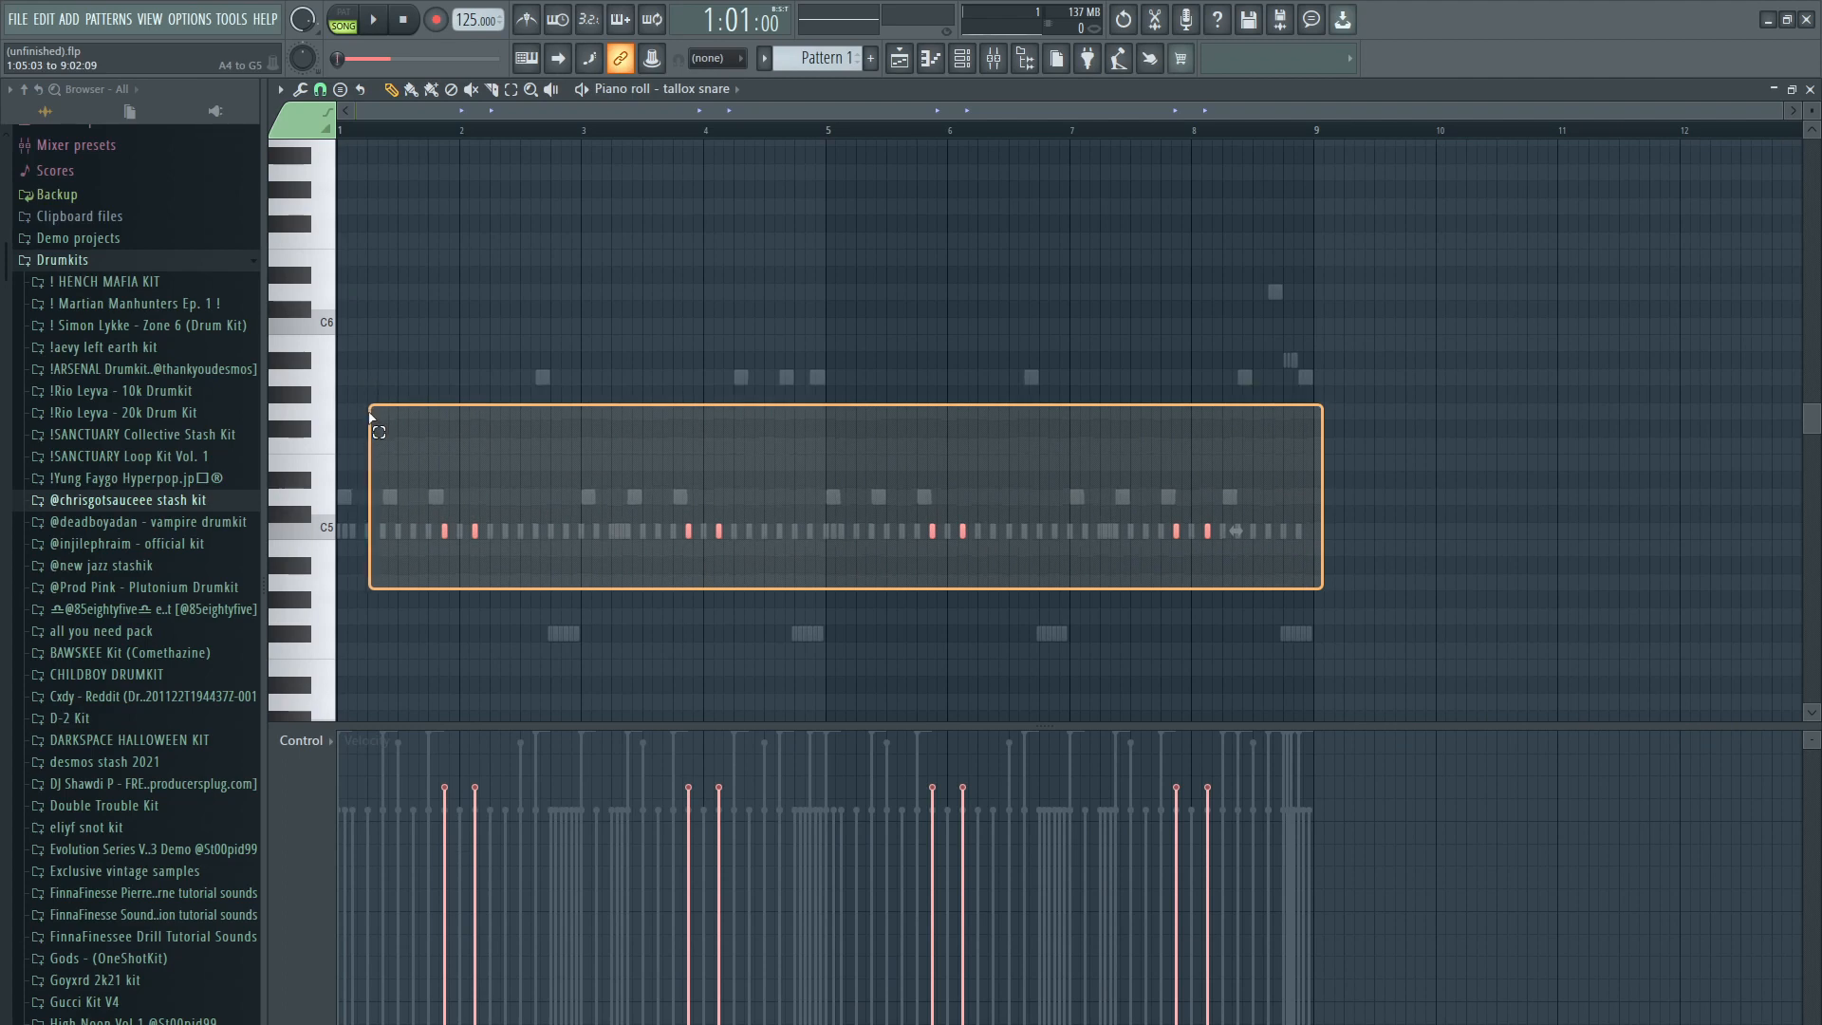
{"action": "left_click_drag", "start_coordinate": [371, 416], "coordinate": [373, 417]}
{"action": "key", "text": "space"}
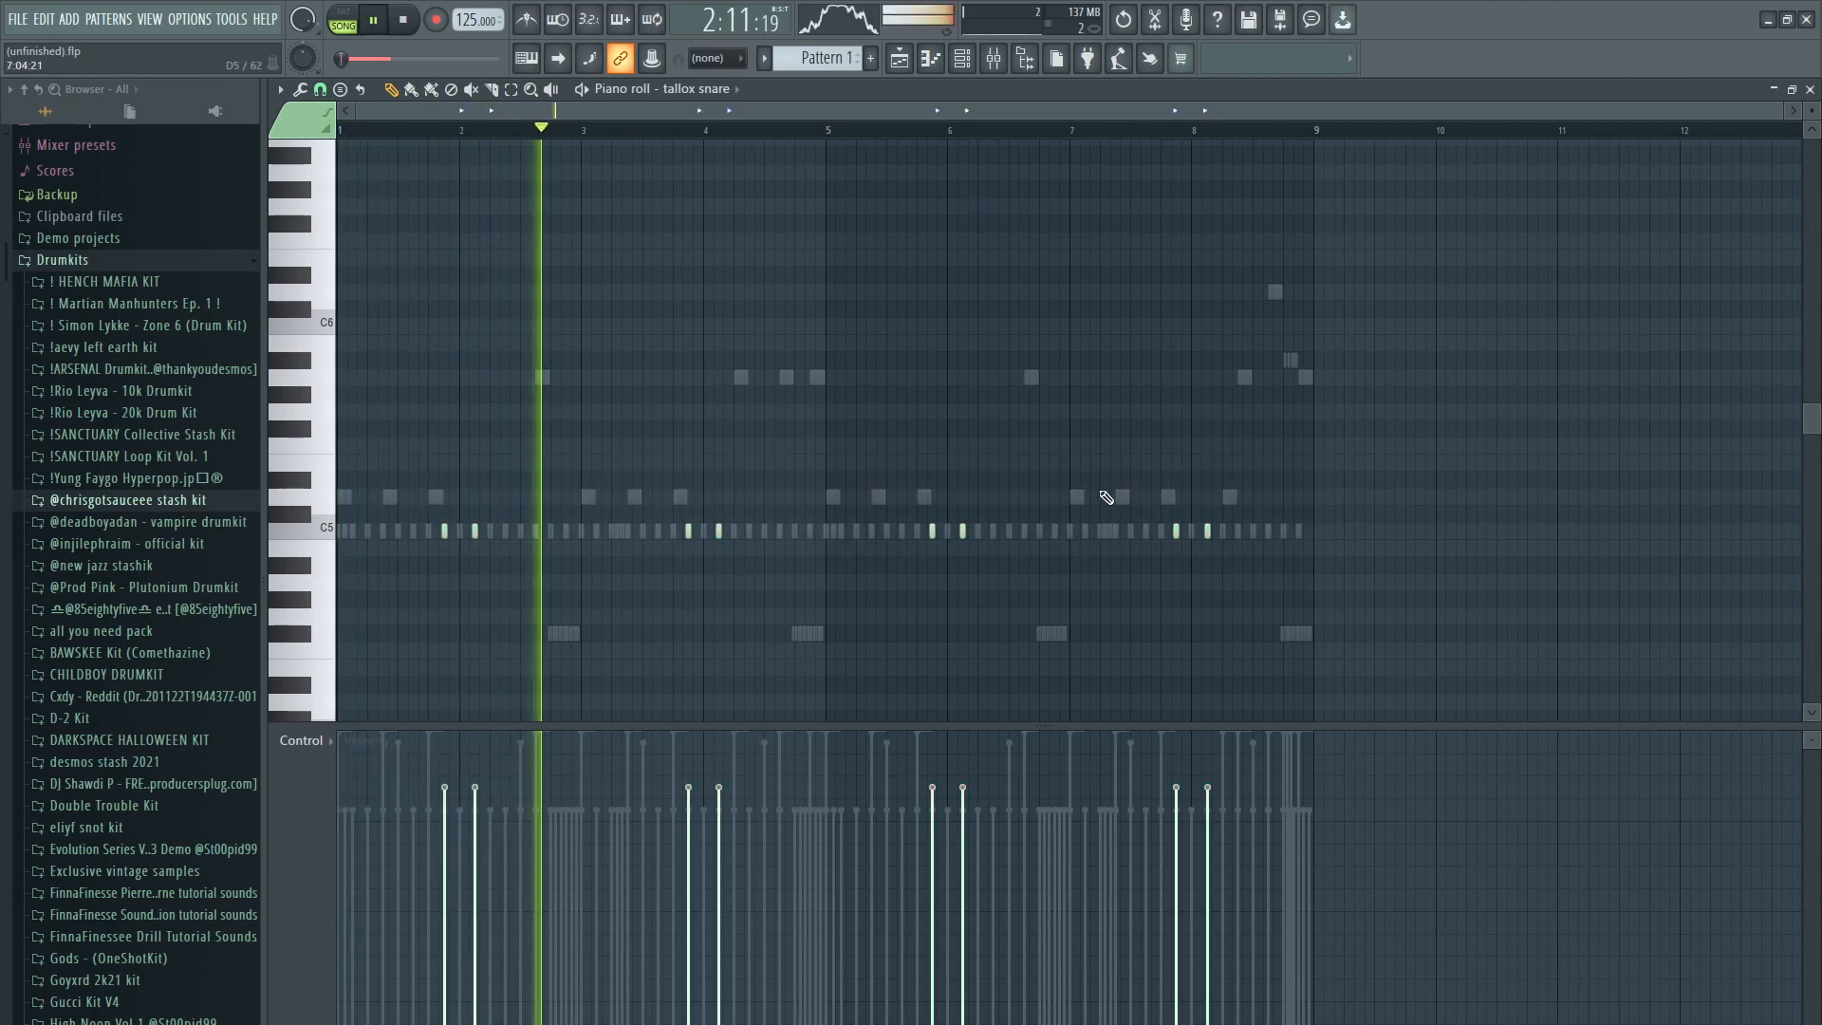
Step: Add a four-note tallox snare roll from beat 3 of bar 4, followed by two more C5 hits near the bar's end
{"action": "scroll", "coordinate": [813, 639], "scroll_direction": "up", "scroll_amount": 8}
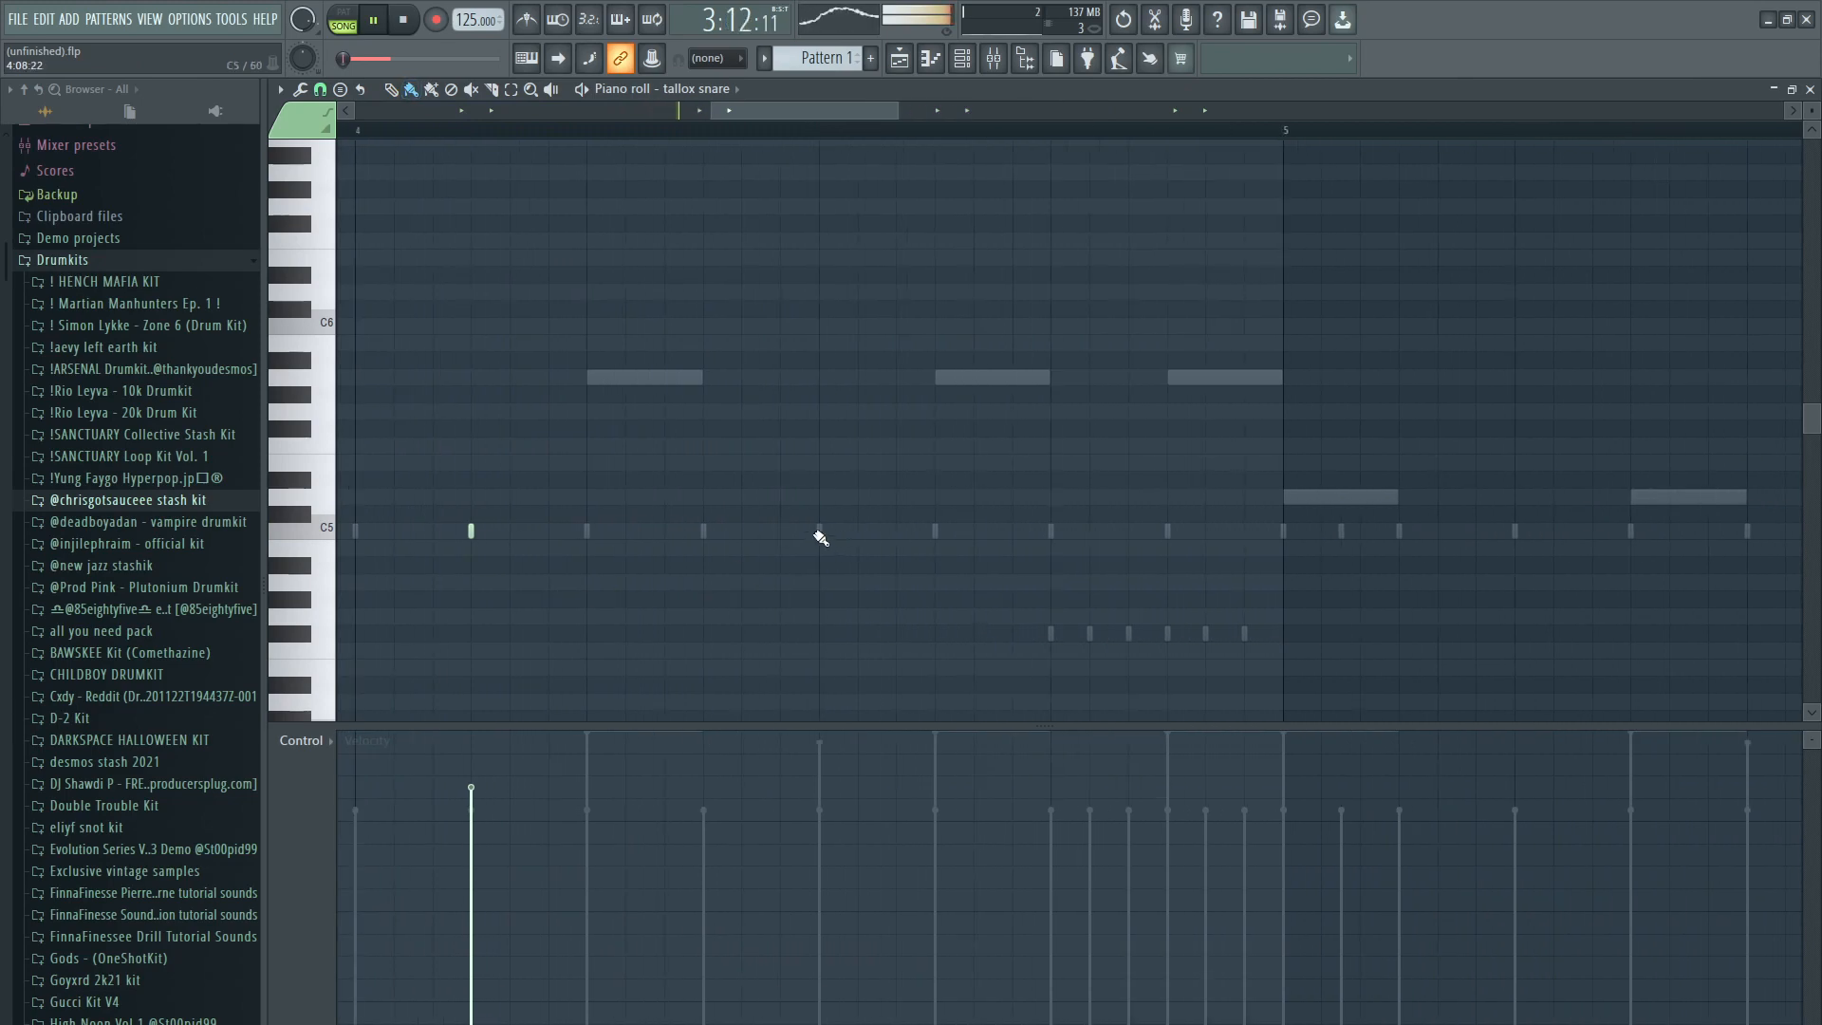
{"action": "left_click_drag", "start_coordinate": [827, 537], "coordinate": [944, 532]}
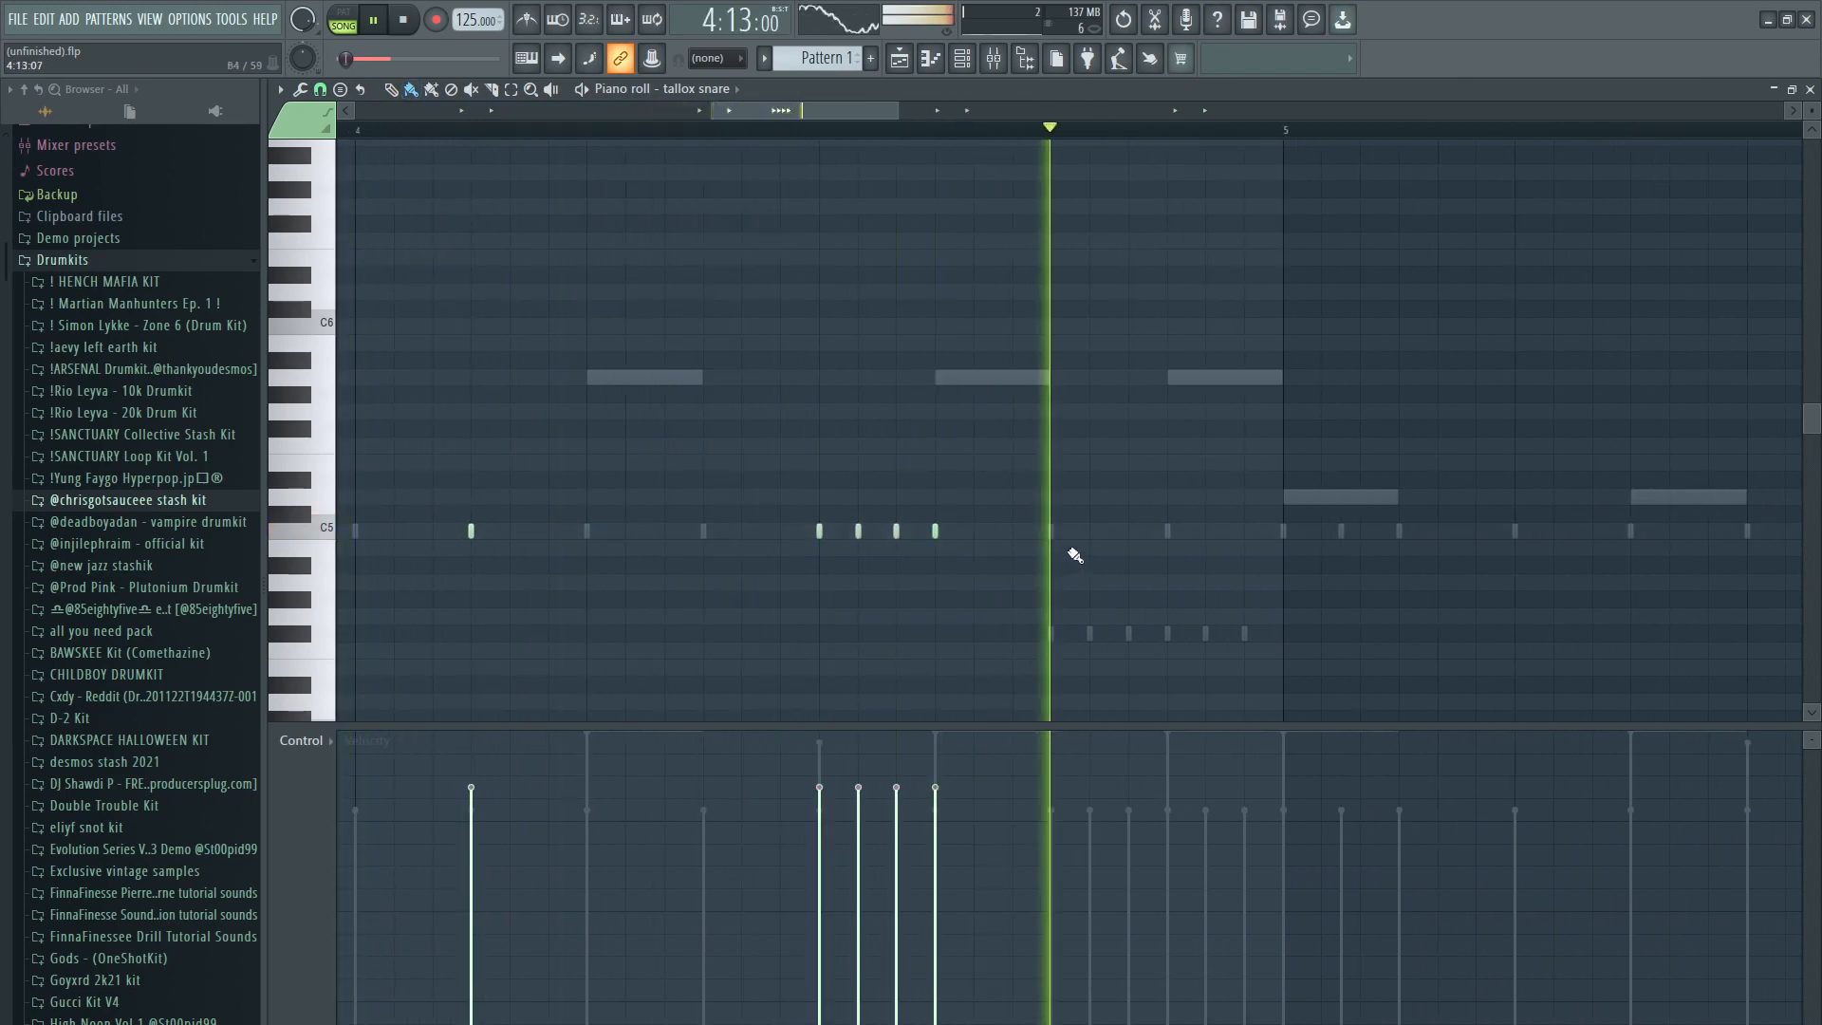
{"action": "left_click_drag", "start_coordinate": [1139, 532], "coordinate": [1229, 534]}
{"action": "scroll", "coordinate": [1159, 590], "scroll_direction": "down", "scroll_amount": 8}
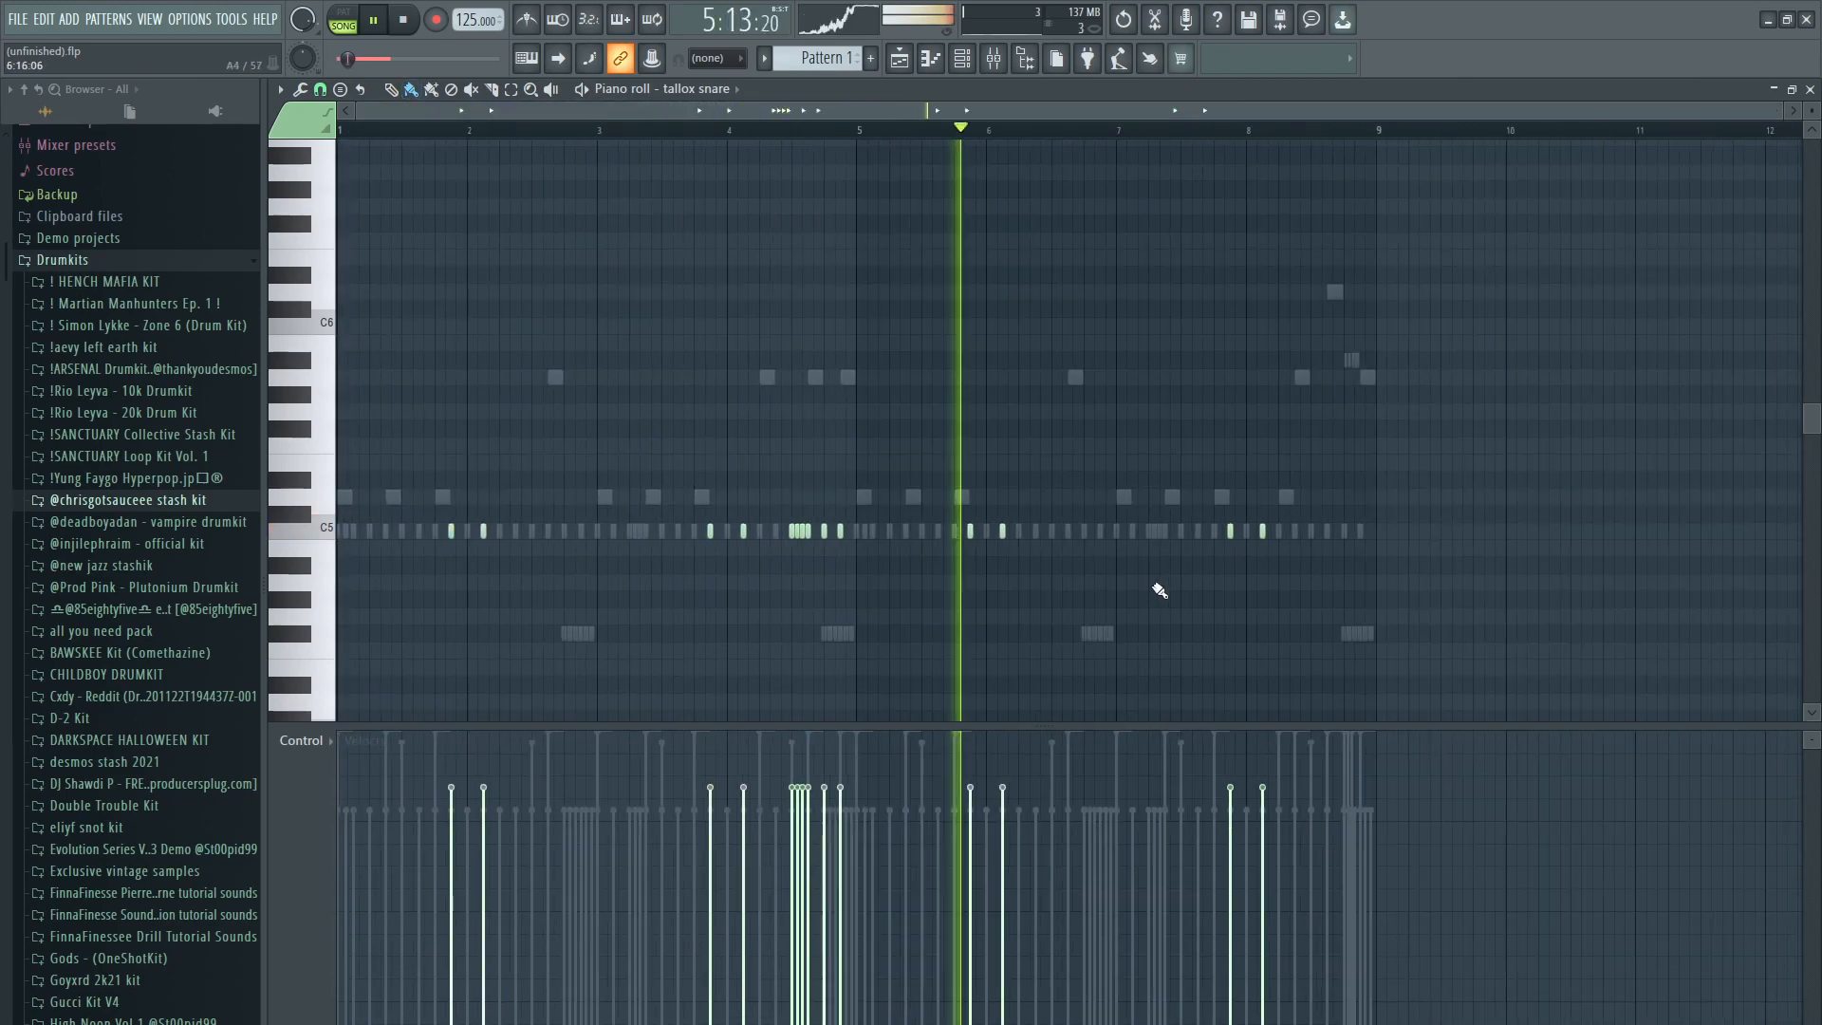
Step: Add a run of C5 tallox snare notes across the second half of bar 8, ending in tightly spaced hits
{"action": "scroll", "coordinate": [1261, 645], "scroll_direction": "up", "scroll_amount": 8}
{"action": "left_click_drag", "start_coordinate": [1081, 533], "coordinate": [1292, 533]}
{"action": "left_click", "coordinate": [1197, 532]}
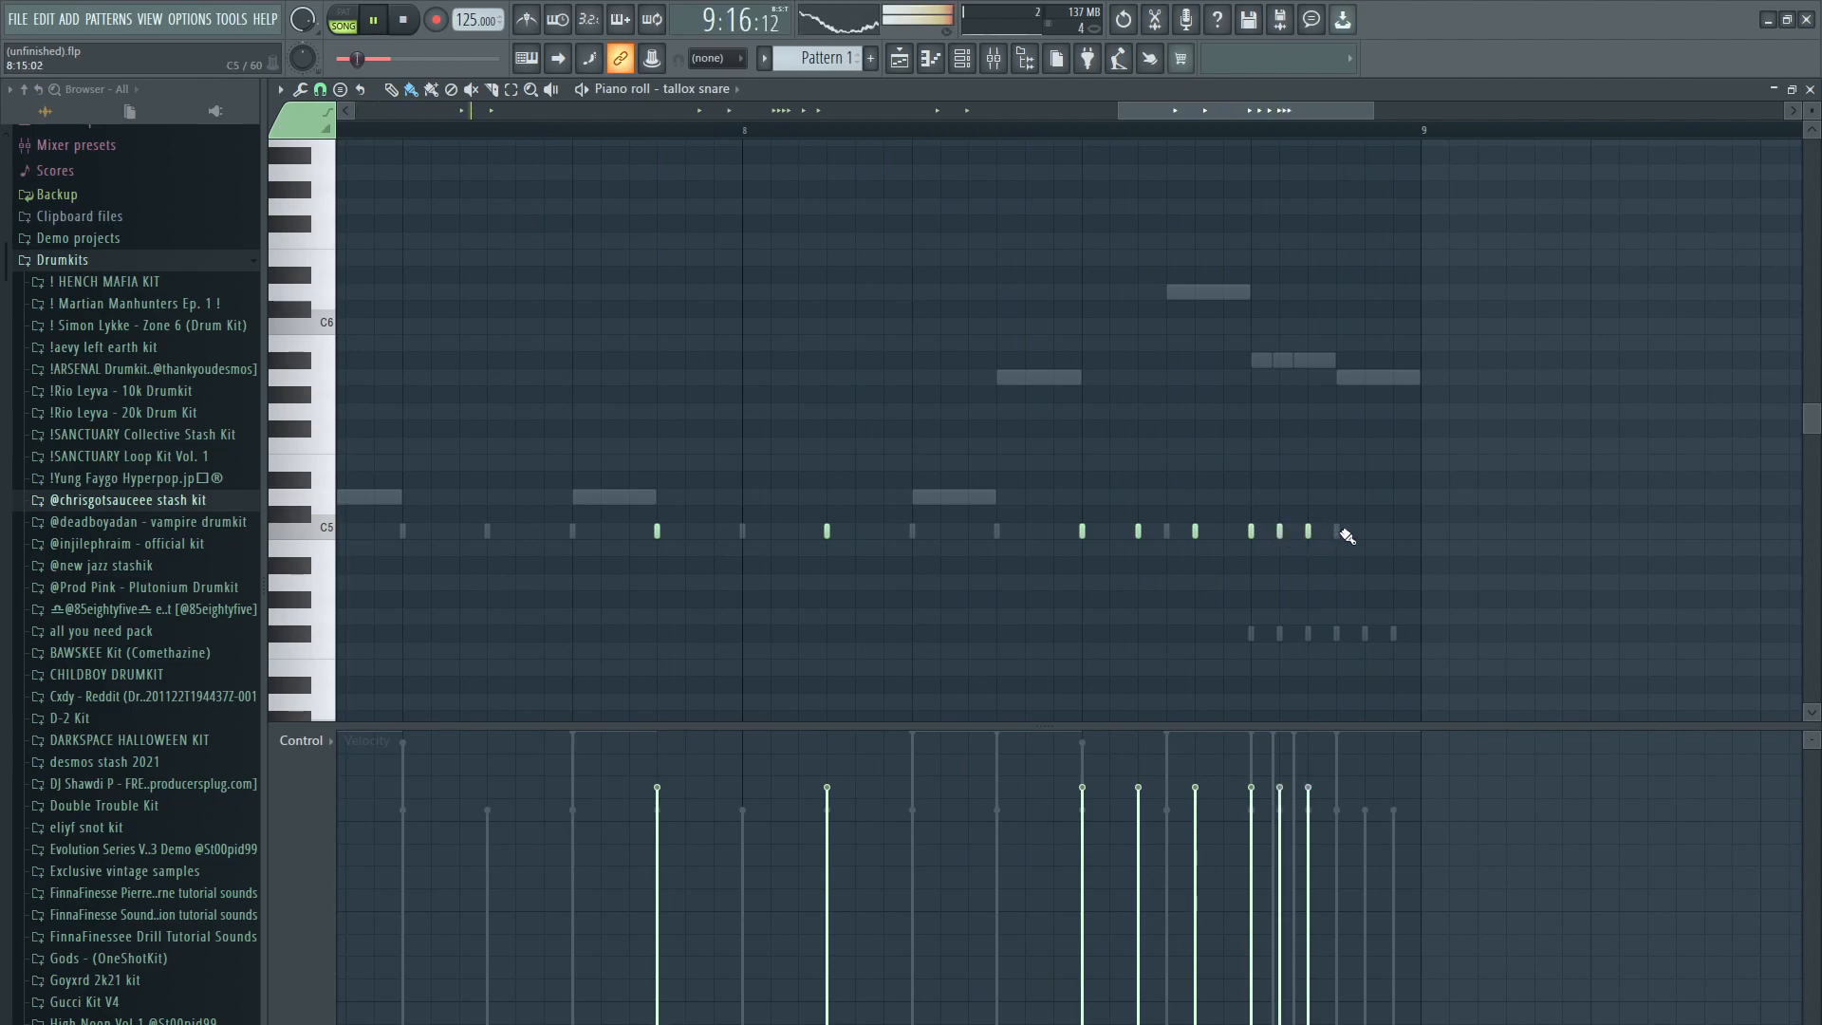
{"action": "scroll", "coordinate": [1328, 605], "scroll_direction": "down", "scroll_amount": 8}
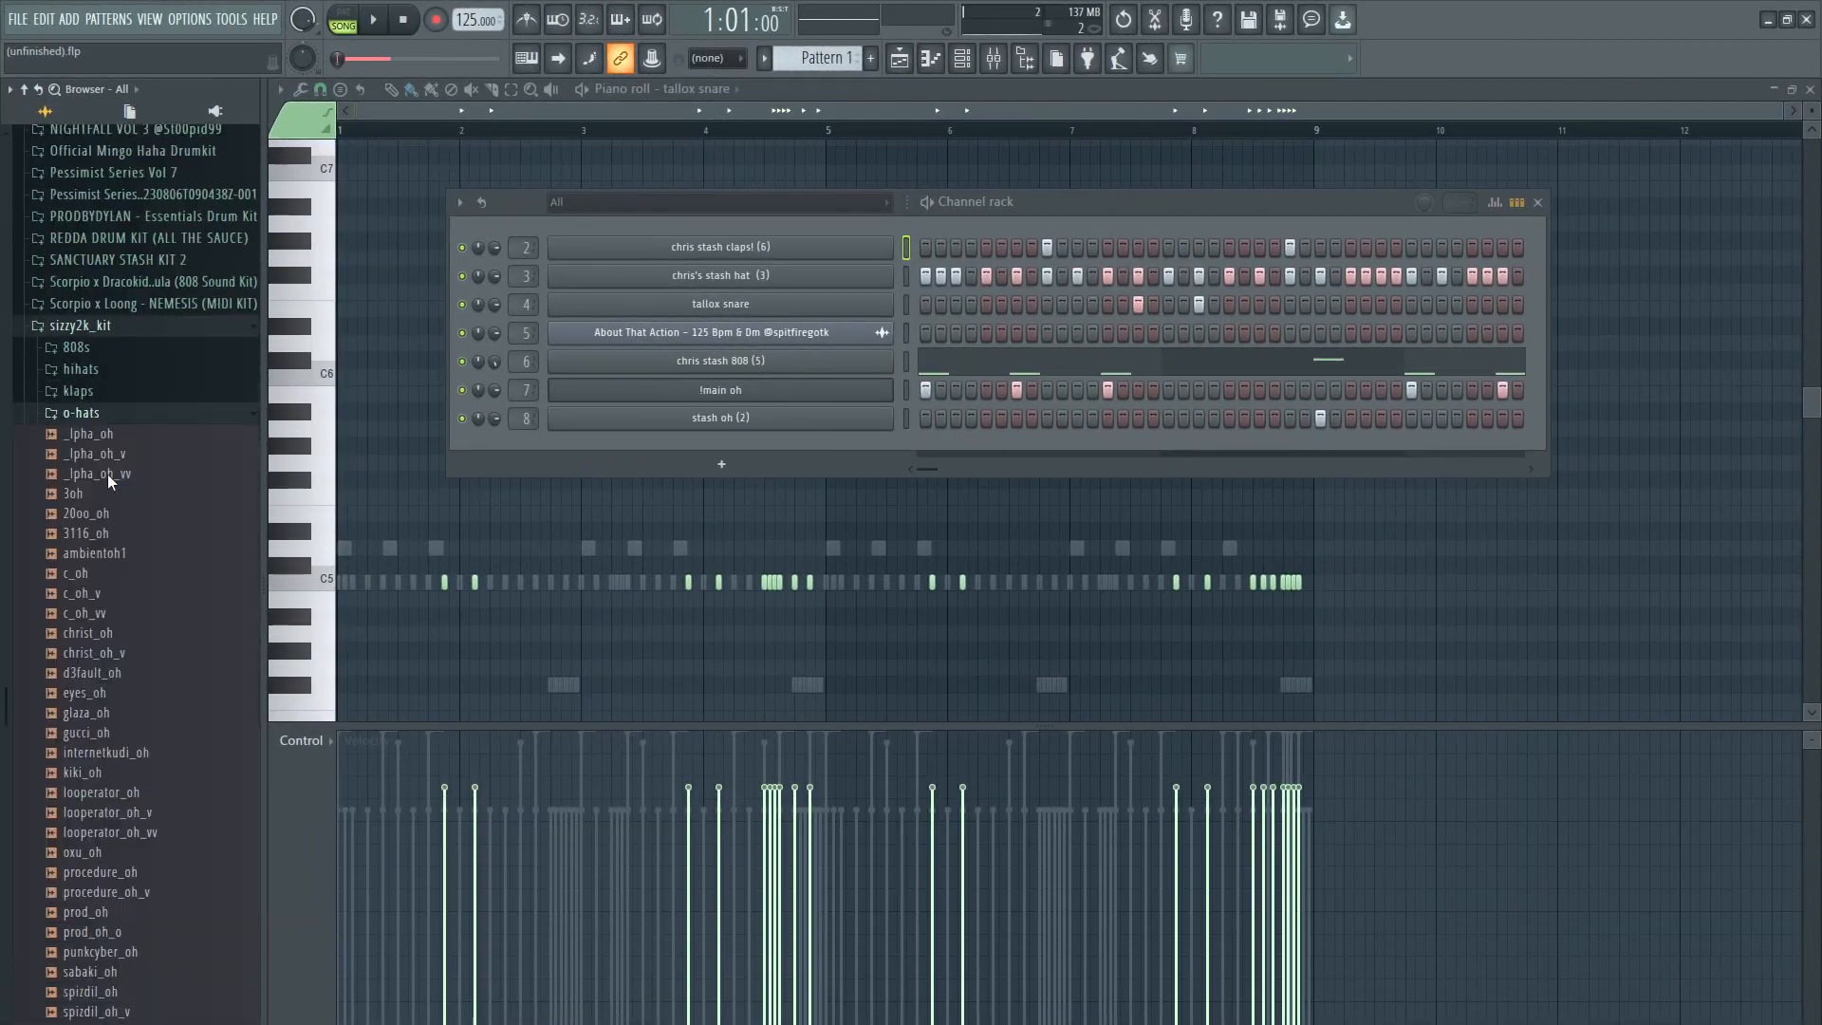
Step: Add the hyp3r_stadiumhpp_N__dler_fX+J6 sample from sizzy2k_kit's percs +fx folder as a new channel
{"action": "scroll", "coordinate": [90, 379], "scroll_direction": "down", "scroll_amount": 2}
{"action": "left_click", "coordinate": [92, 364]}
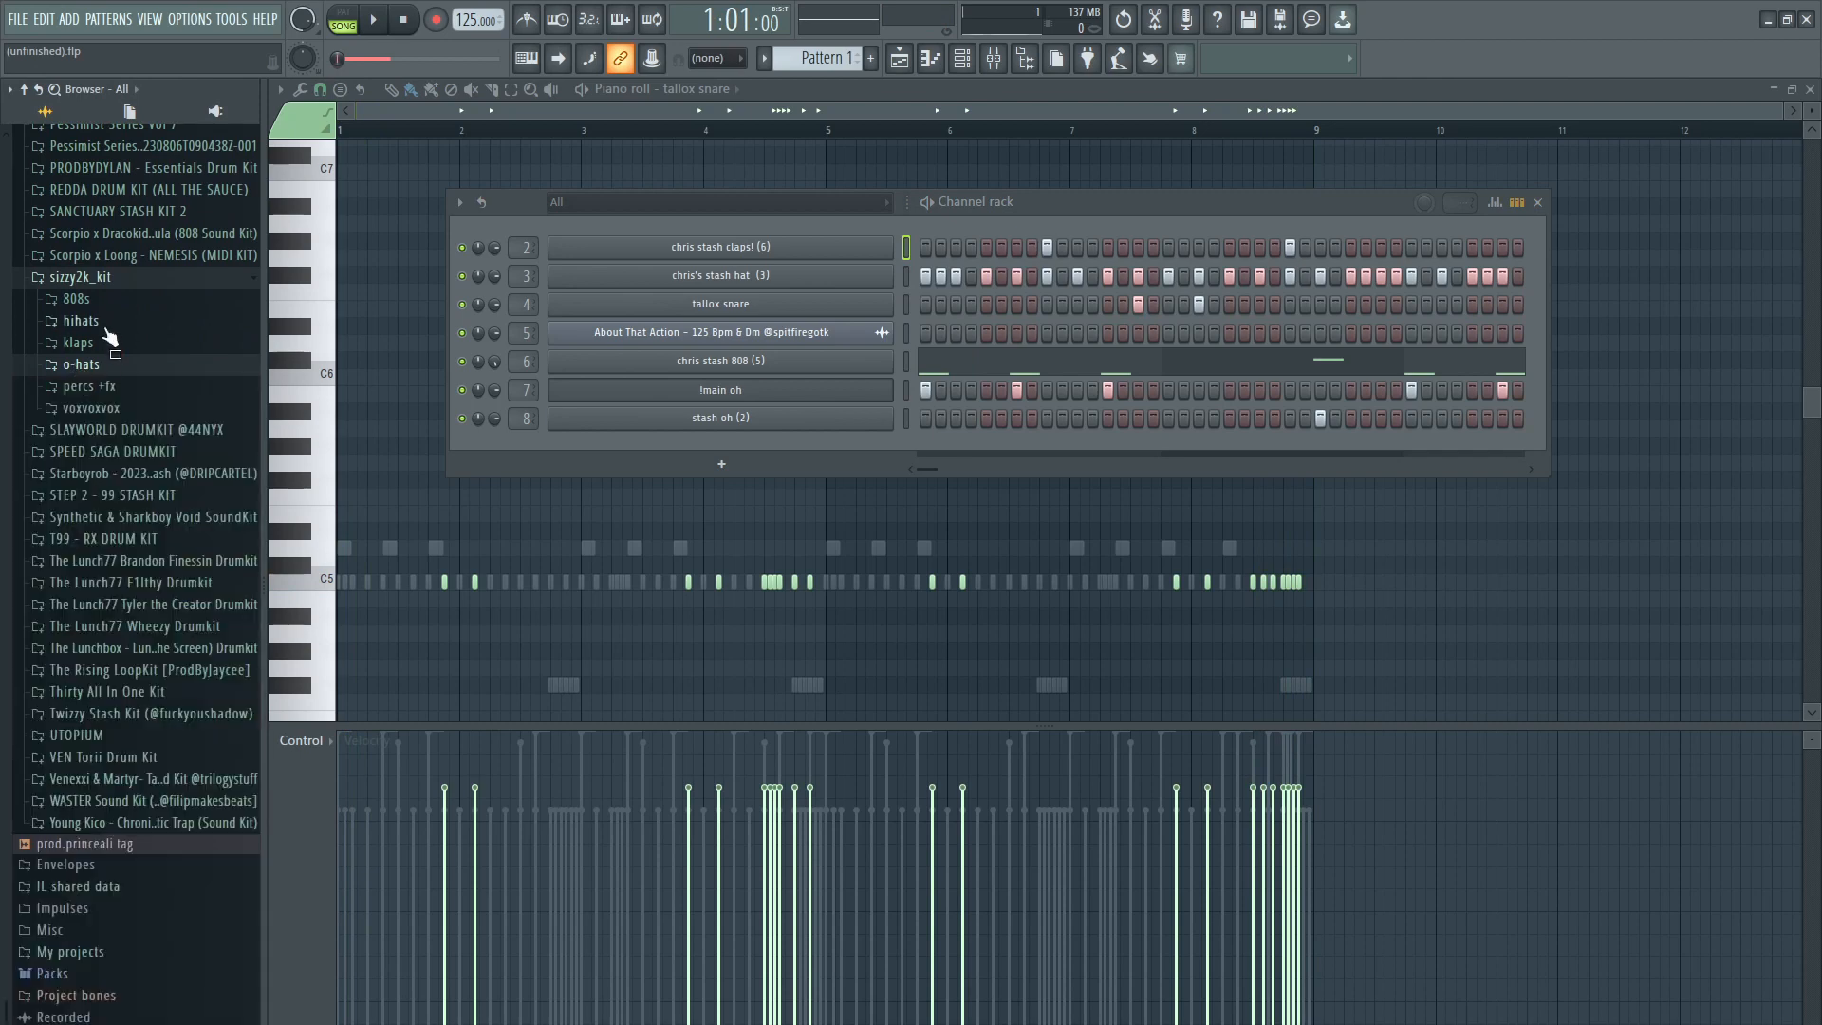
{"action": "left_click", "coordinate": [103, 386]}
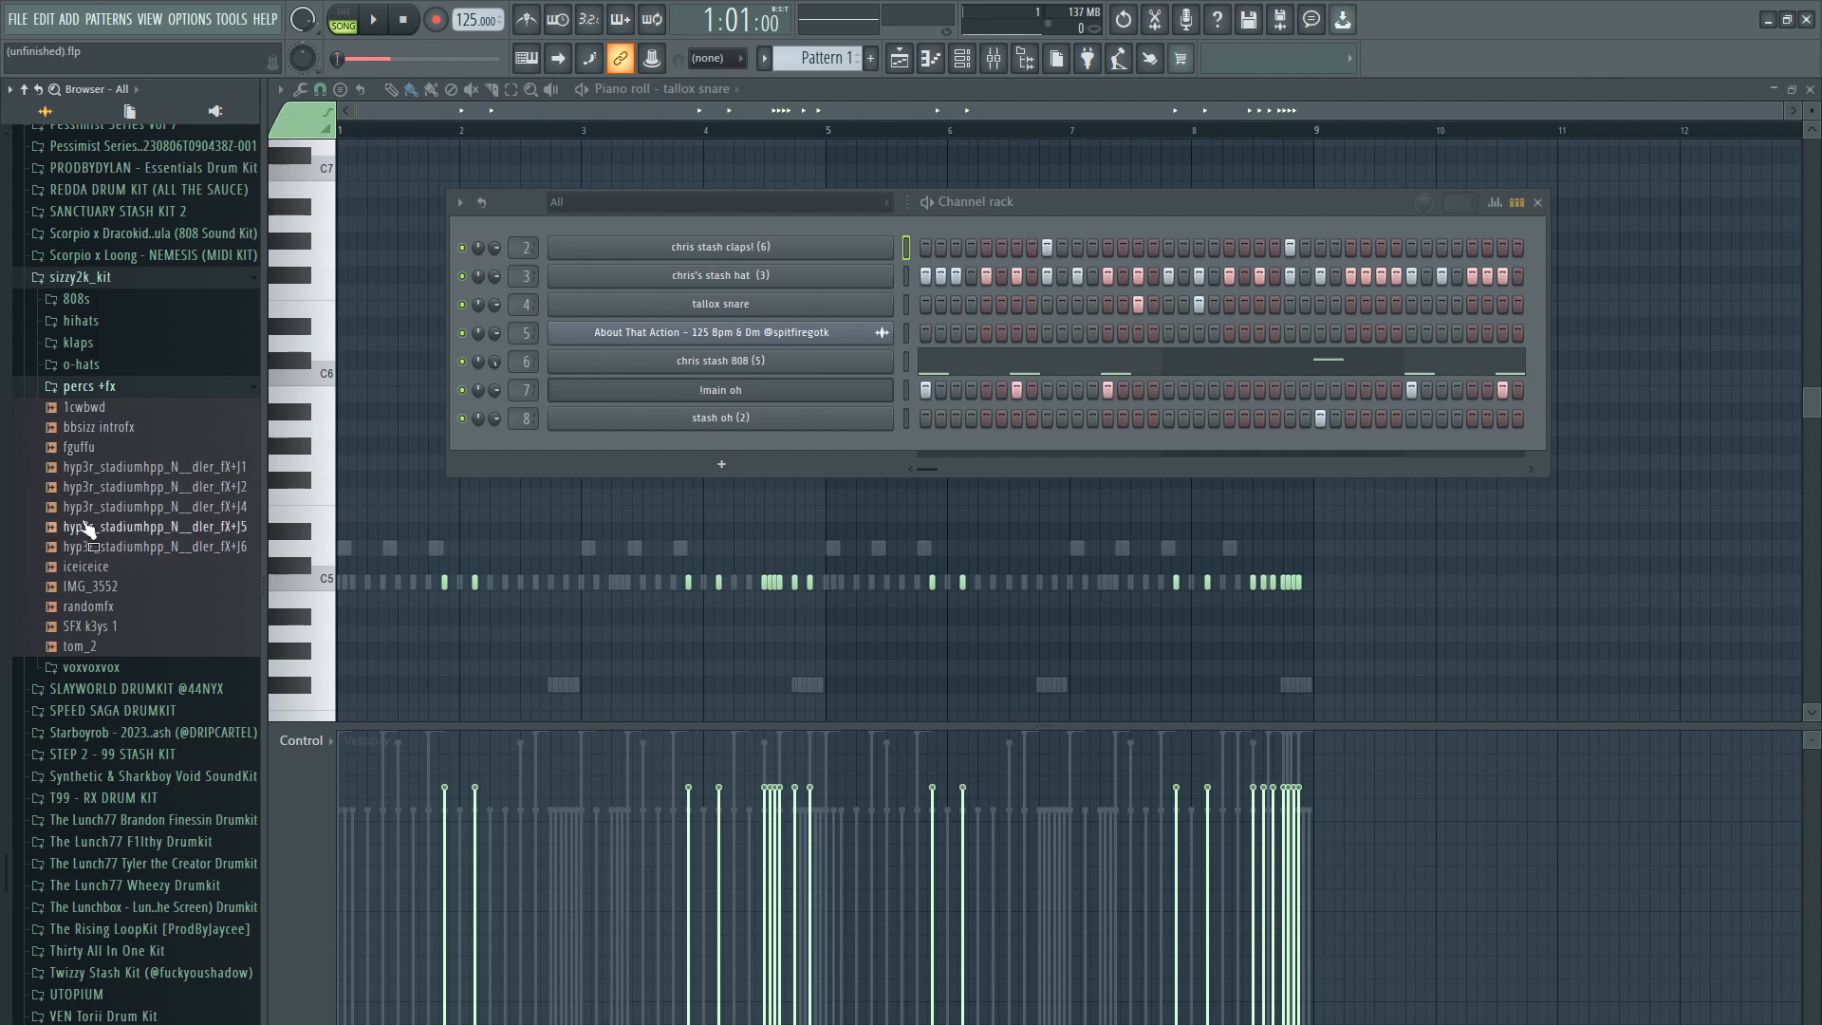
{"action": "left_click_drag", "start_coordinate": [85, 524], "coordinate": [612, 463]}
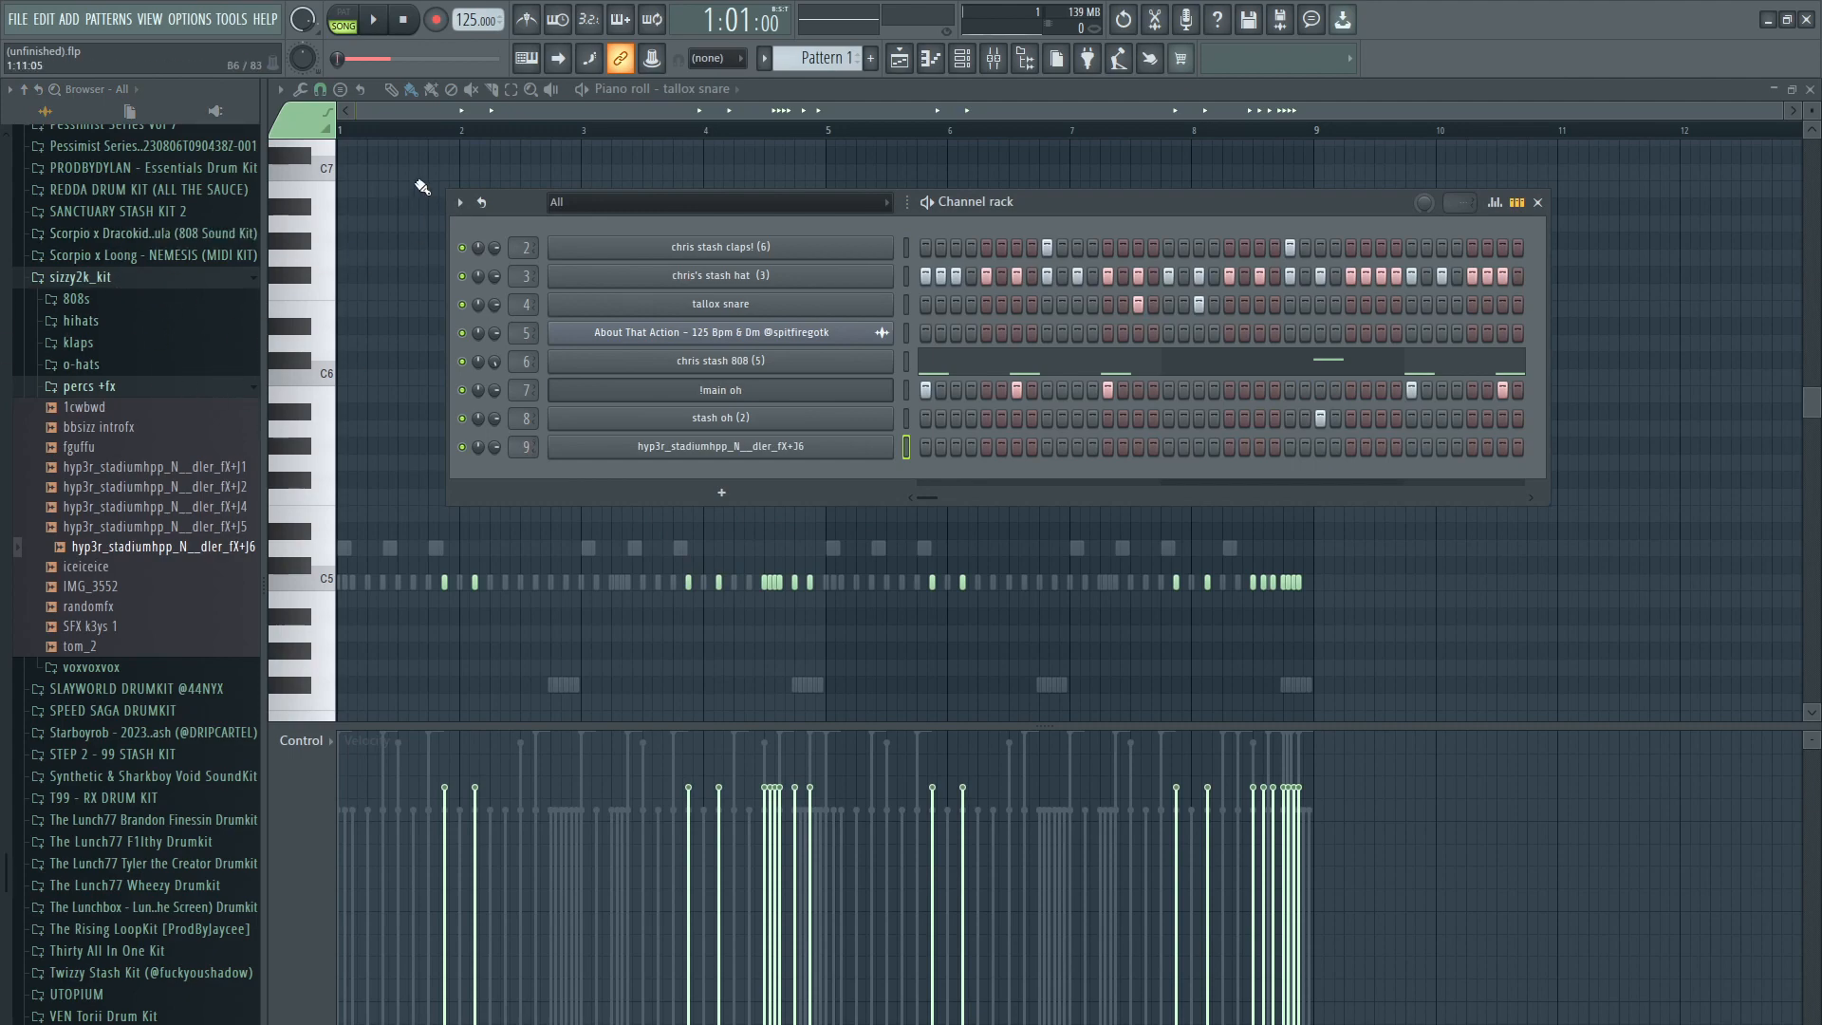
Step: Place C5 notes for the hyp3r_stadiumhpp FX at the start of bar 2, just before bar 4 and on bar 4
{"action": "left_click", "coordinate": [713, 90]}
{"action": "left_click", "coordinate": [775, 268]}
{"action": "scroll", "coordinate": [440, 575], "scroll_direction": "up", "scroll_amount": 5}
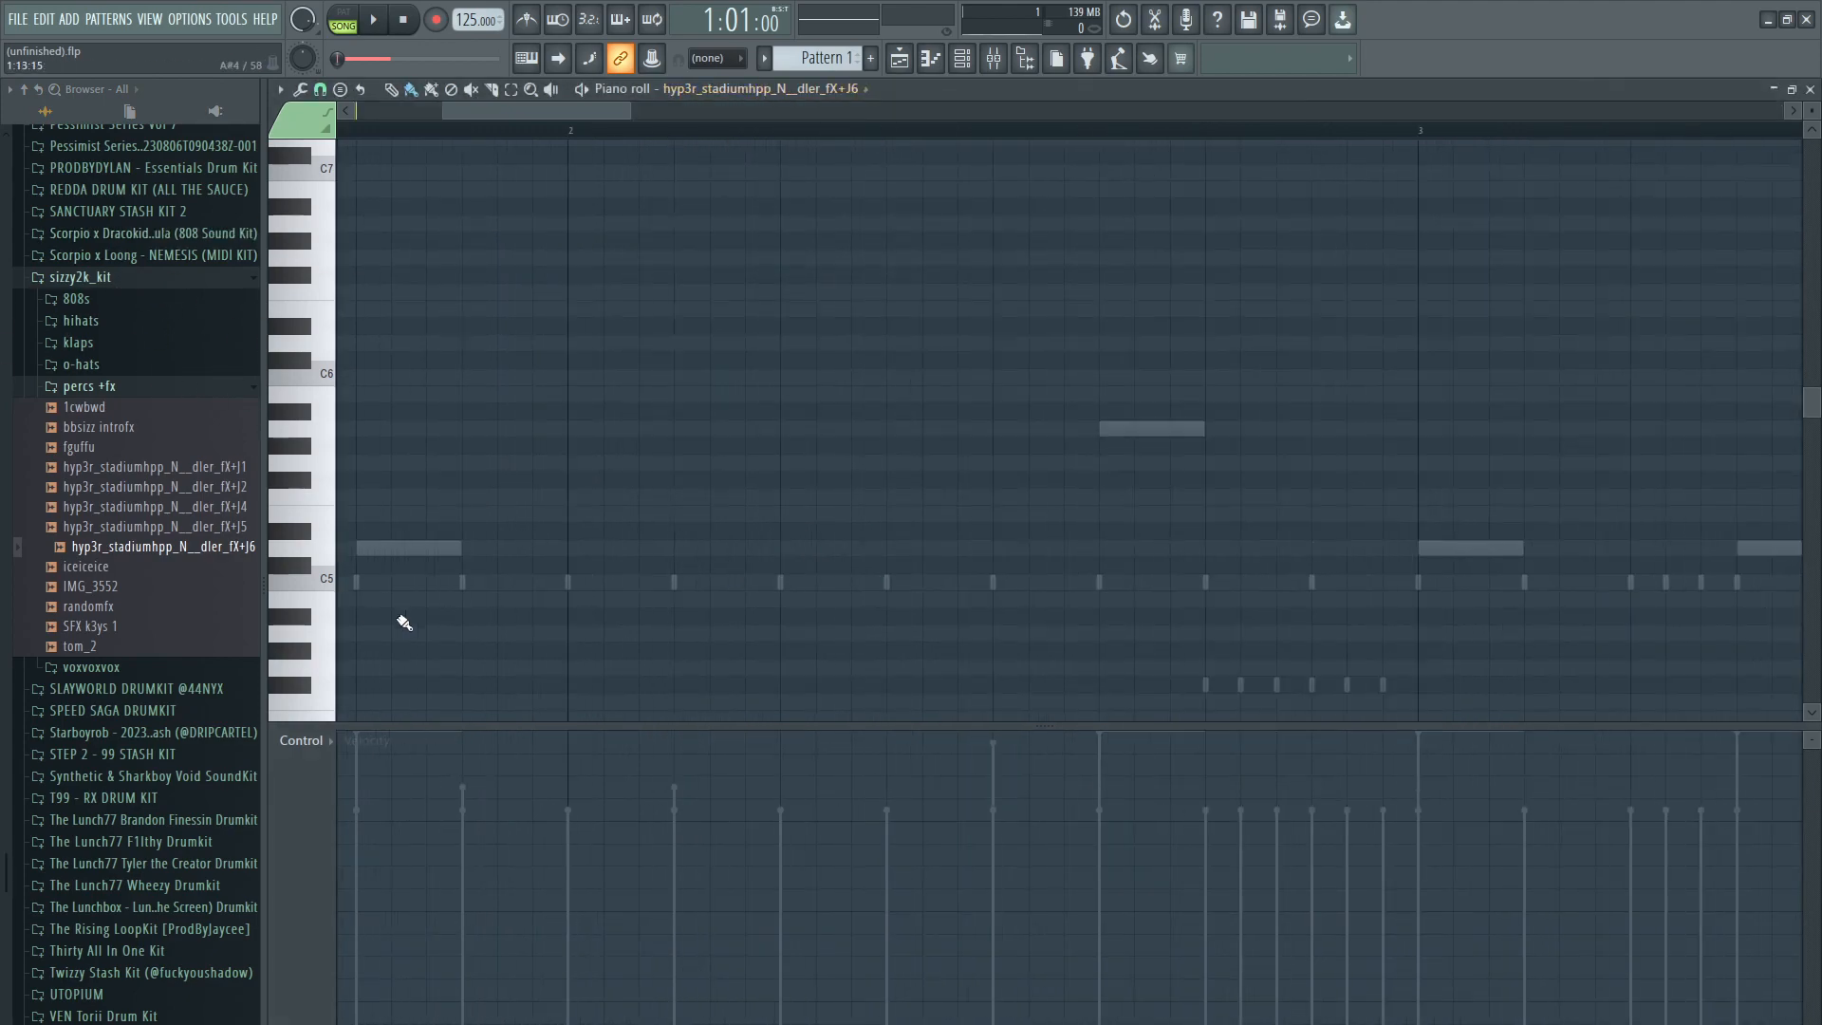
{"action": "left_click", "coordinate": [589, 581]}
{"action": "key", "text": "space"}
{"action": "scroll", "coordinate": [608, 579], "scroll_direction": "down", "scroll_amount": 5}
{"action": "scroll", "coordinate": [1049, 598], "scroll_direction": "up", "scroll_amount": 2}
{"action": "left_click", "coordinate": [1016, 581]}
{"action": "scroll", "coordinate": [1087, 639], "scroll_direction": "down", "scroll_amount": 1}
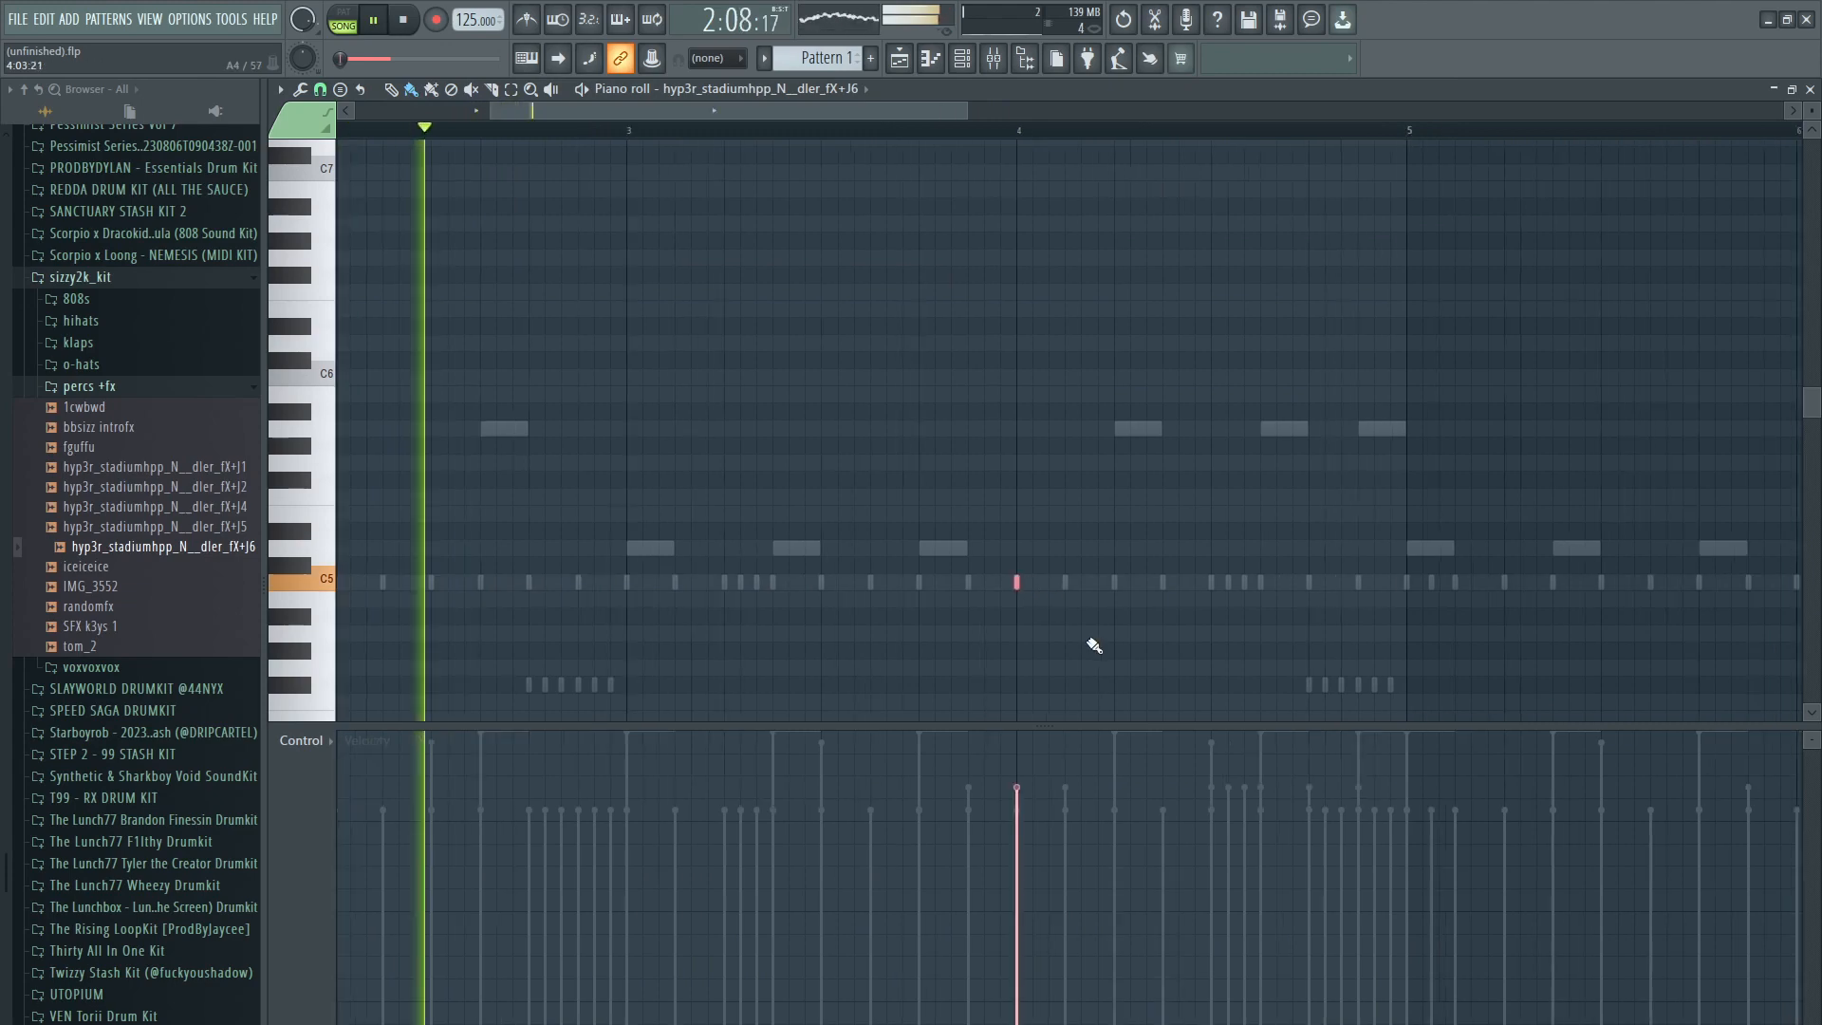
{"action": "scroll", "coordinate": [978, 598], "scroll_direction": "up", "scroll_amount": 2}
{"action": "left_click", "coordinate": [977, 581]}
{"action": "scroll", "coordinate": [998, 622], "scroll_direction": "down", "scroll_amount": 2}
Step: Duplicate the three hyp3r_stadiumhpp FX notes so the same rhythm repeats across bars 5 to 8
{"action": "key", "text": "ctrl+a"}
{"action": "scroll", "coordinate": [756, 683], "scroll_direction": "down", "scroll_amount": 1}
{"action": "key", "text": "ctrl+d"}
{"action": "key", "text": "F6"}
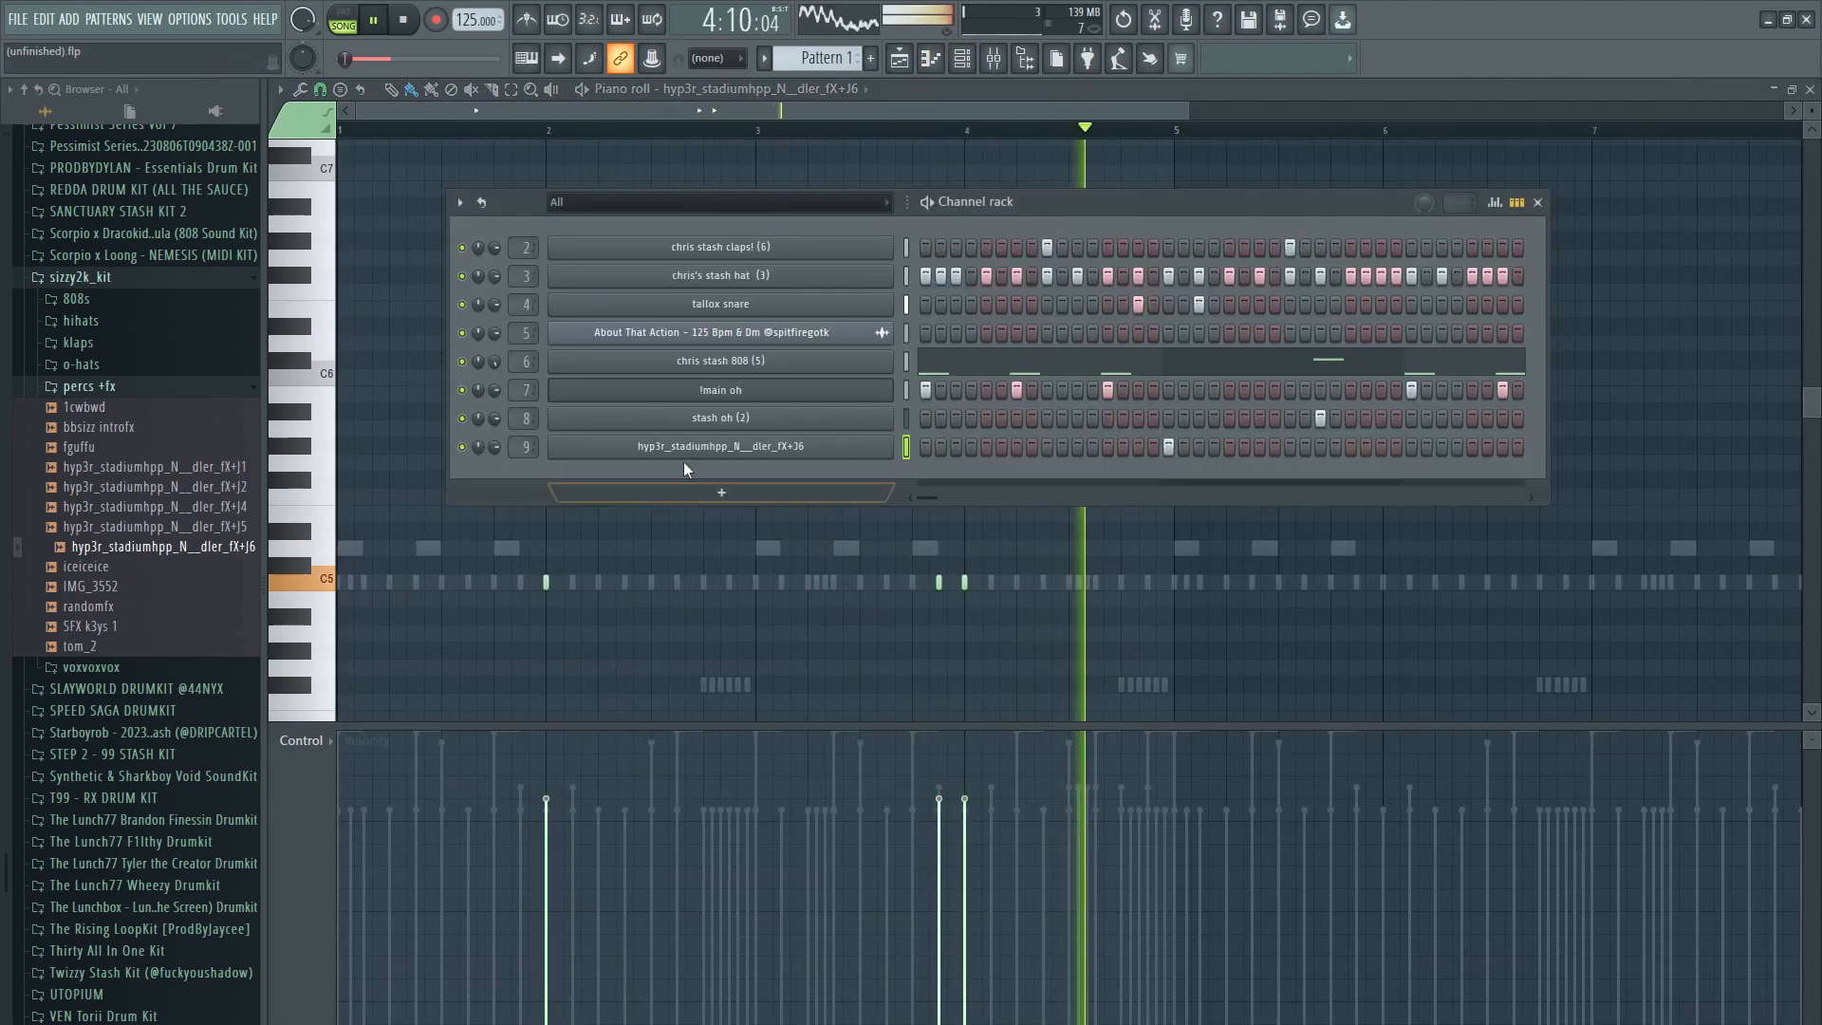
{"action": "left_click", "coordinate": [685, 448]}
{"action": "key", "text": "F7"}
{"action": "key", "text": "ctrl+a"}
{"action": "mouse_move", "coordinate": [545, 582]}
{"action": "left_mouse_down"}
{"action": "mouse_move", "coordinate": [1384, 619]}
{"action": "mouse_move", "coordinate": [1042, 554]}
{"action": "left_mouse_up"}
{"action": "scroll", "coordinate": [1384, 622], "scroll_direction": "down", "scroll_amount": 2}
{"action": "key", "text": "ctrl+d"}
Step: Shorten the hyp3r_stadiumhpp FX sample to about 5% of its length and reverse it
{"action": "key", "text": "F6"}
{"action": "left_click", "coordinate": [668, 448]}
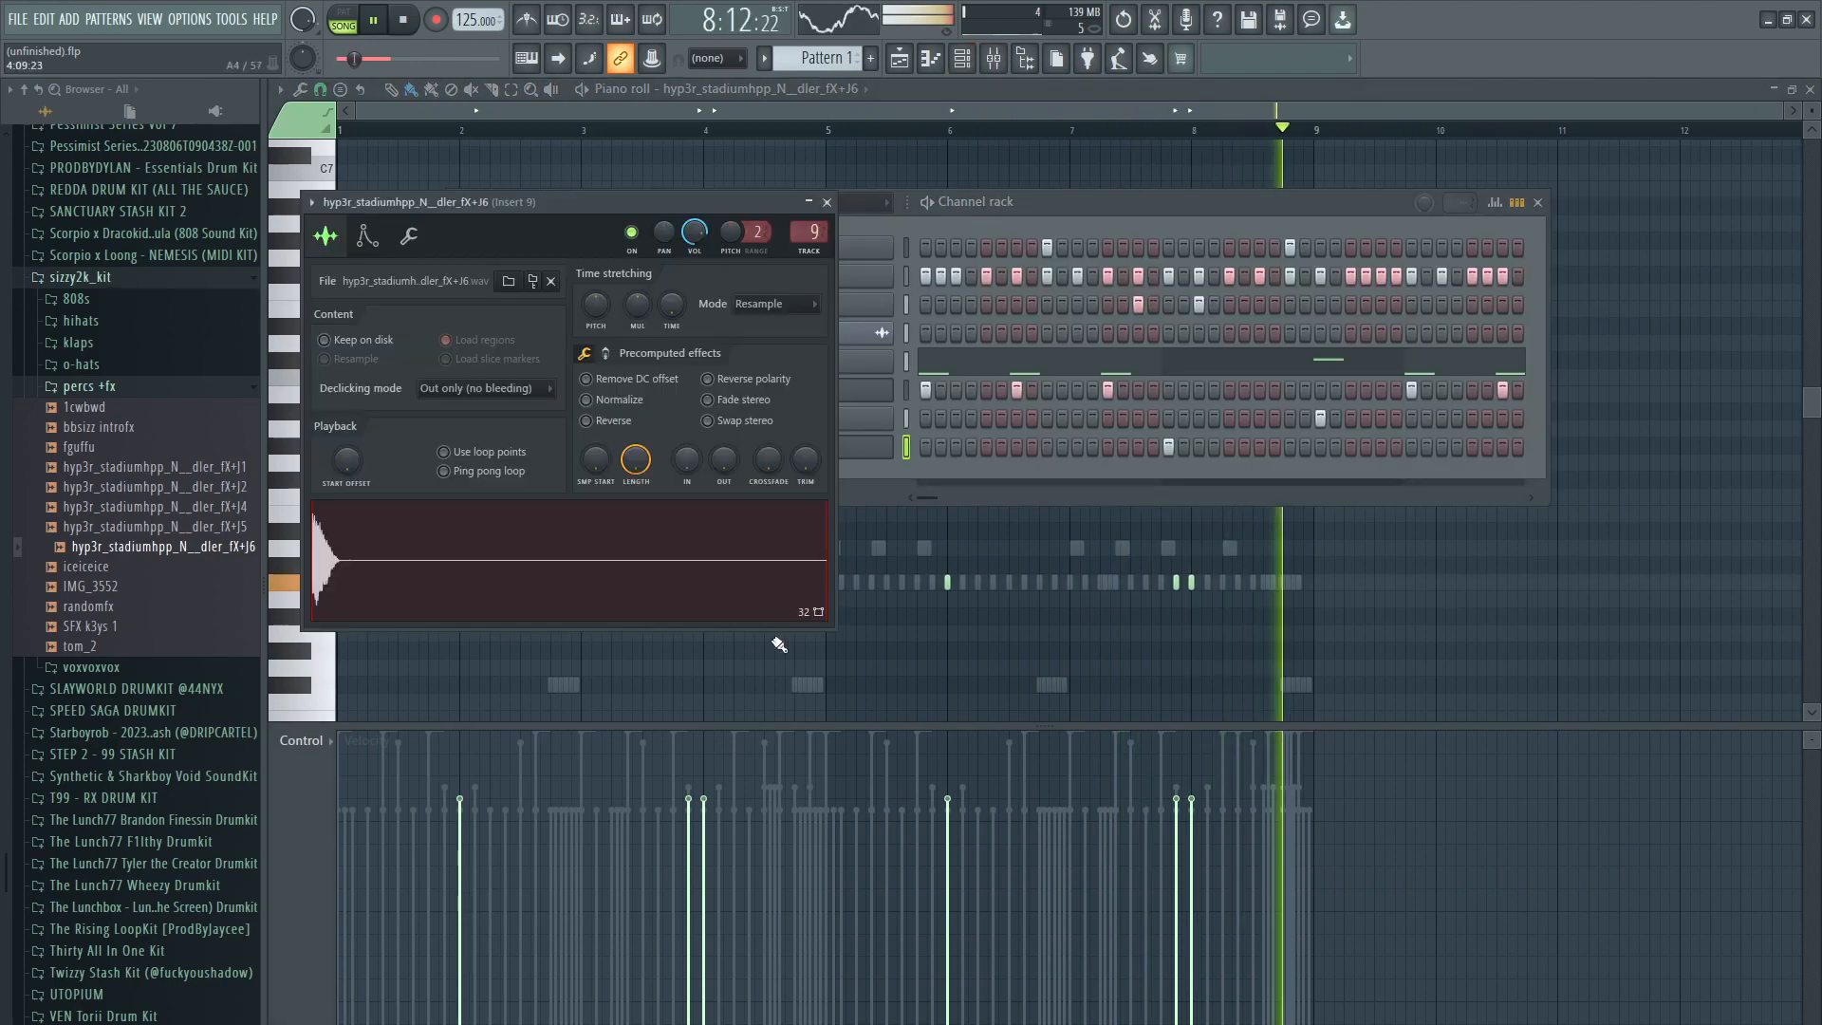
{"action": "key", "text": "space"}
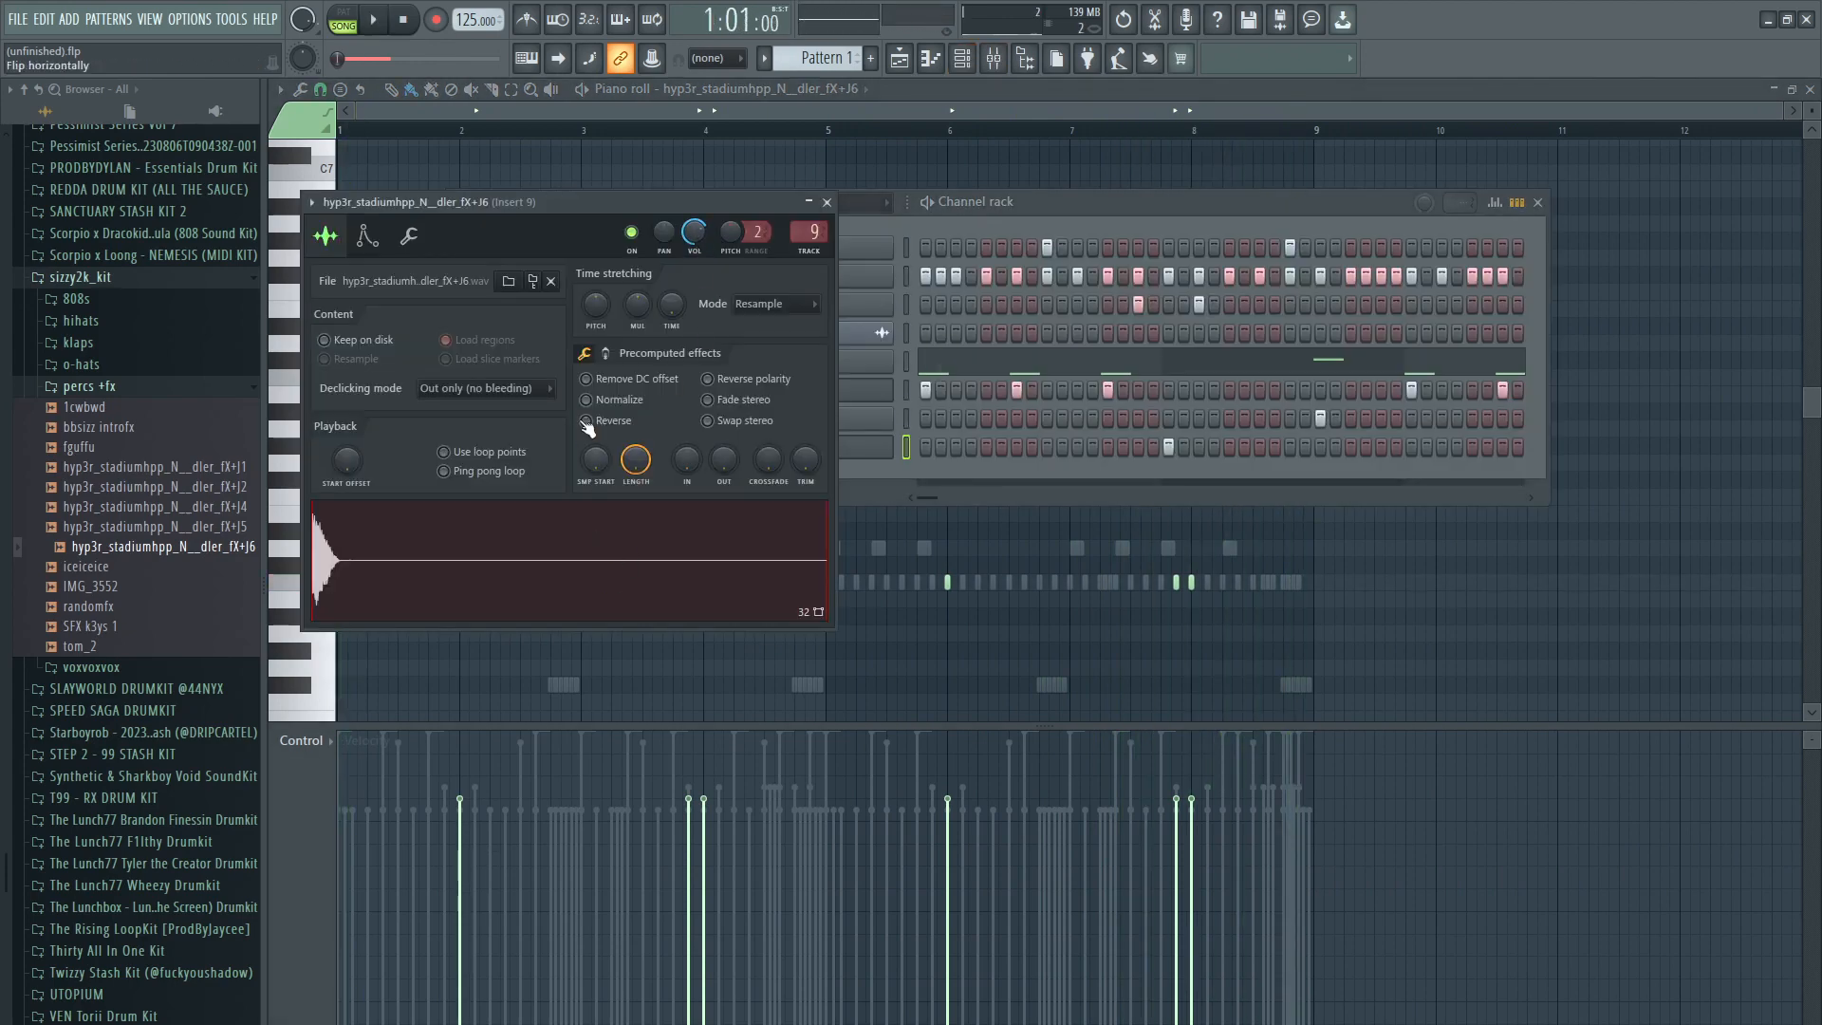
{"action": "left_click_drag", "start_coordinate": [636, 460], "coordinate": [636, 532]}
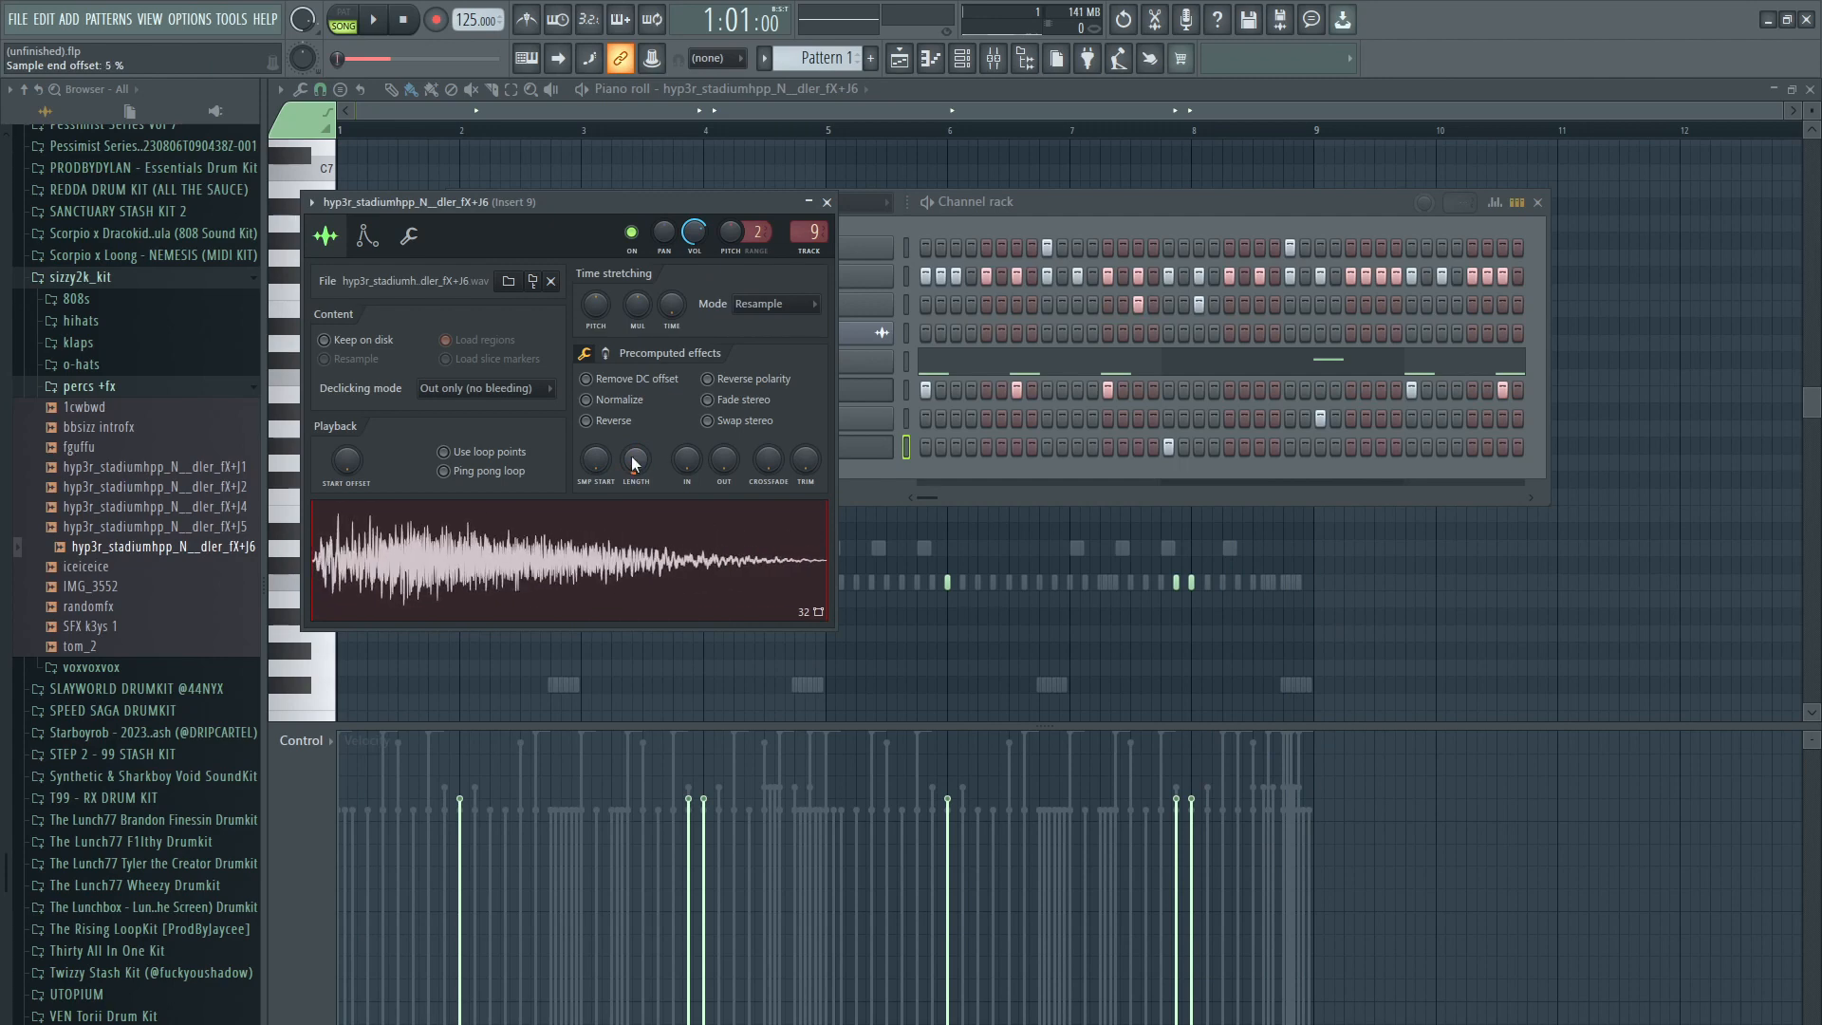
{"action": "left_click", "coordinate": [586, 420]}
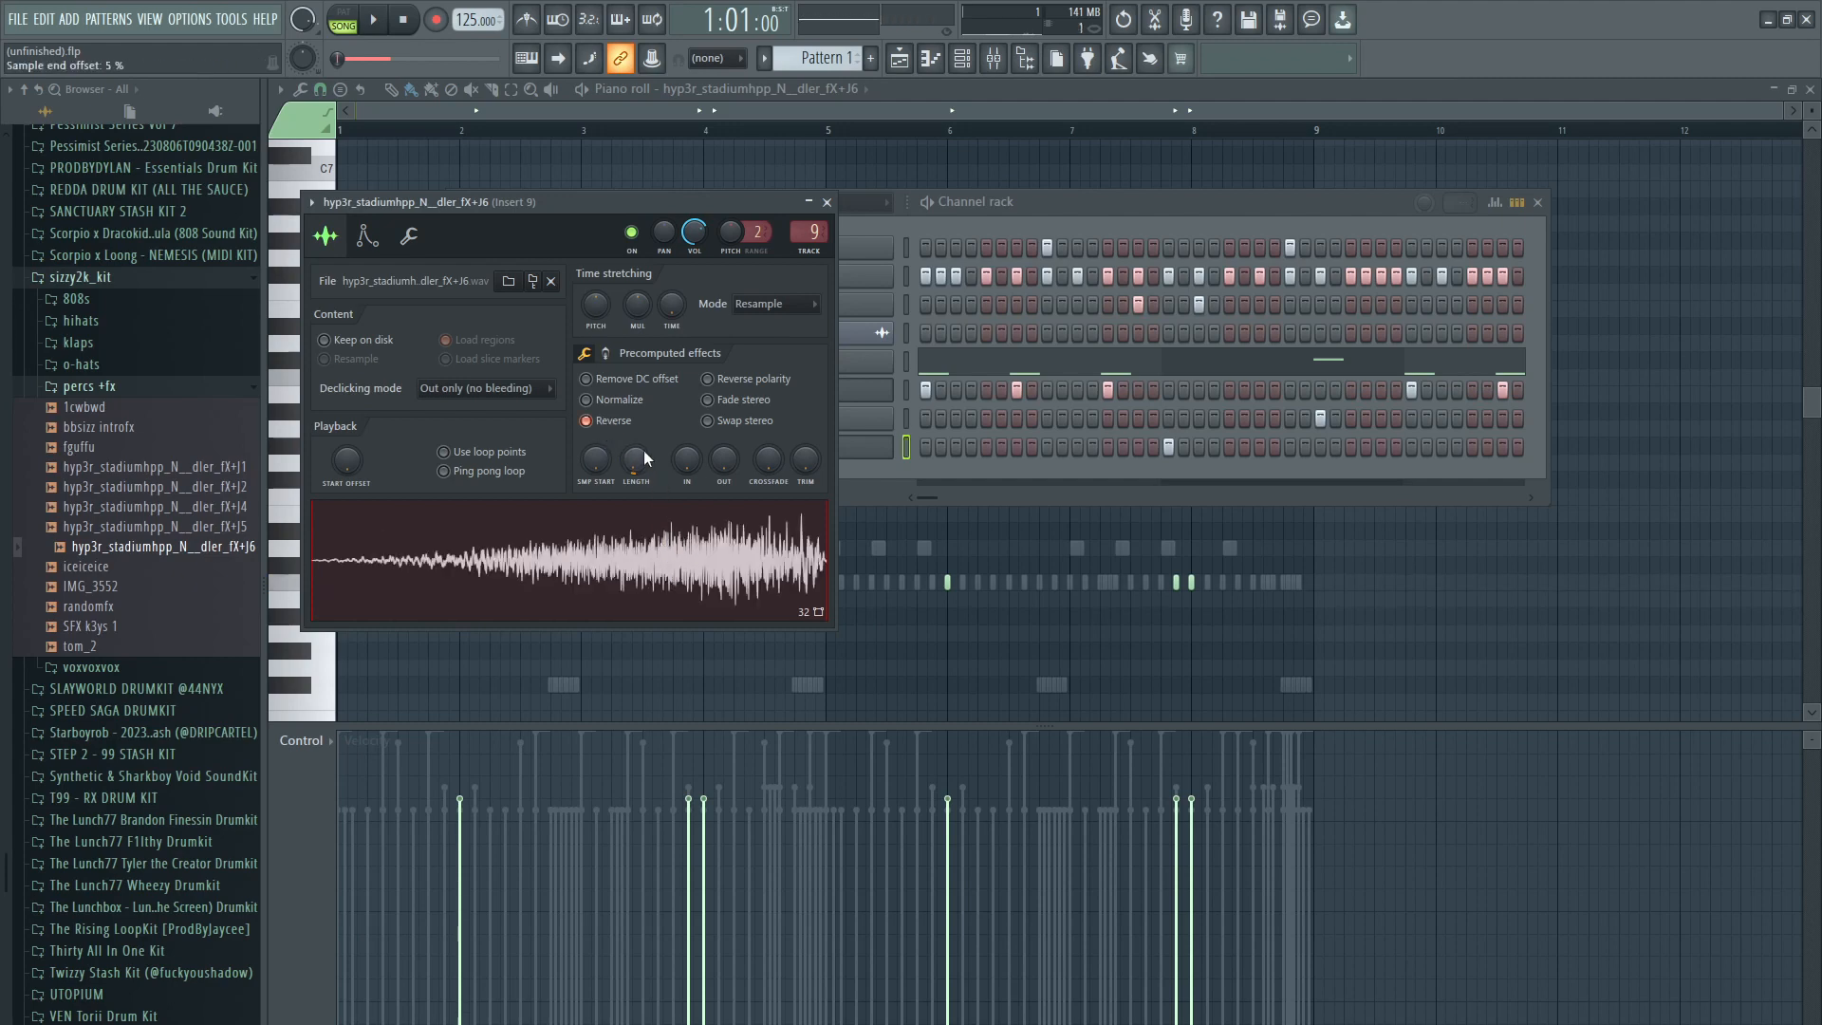
{"action": "left_click_drag", "start_coordinate": [644, 459], "coordinate": [644, 465]}
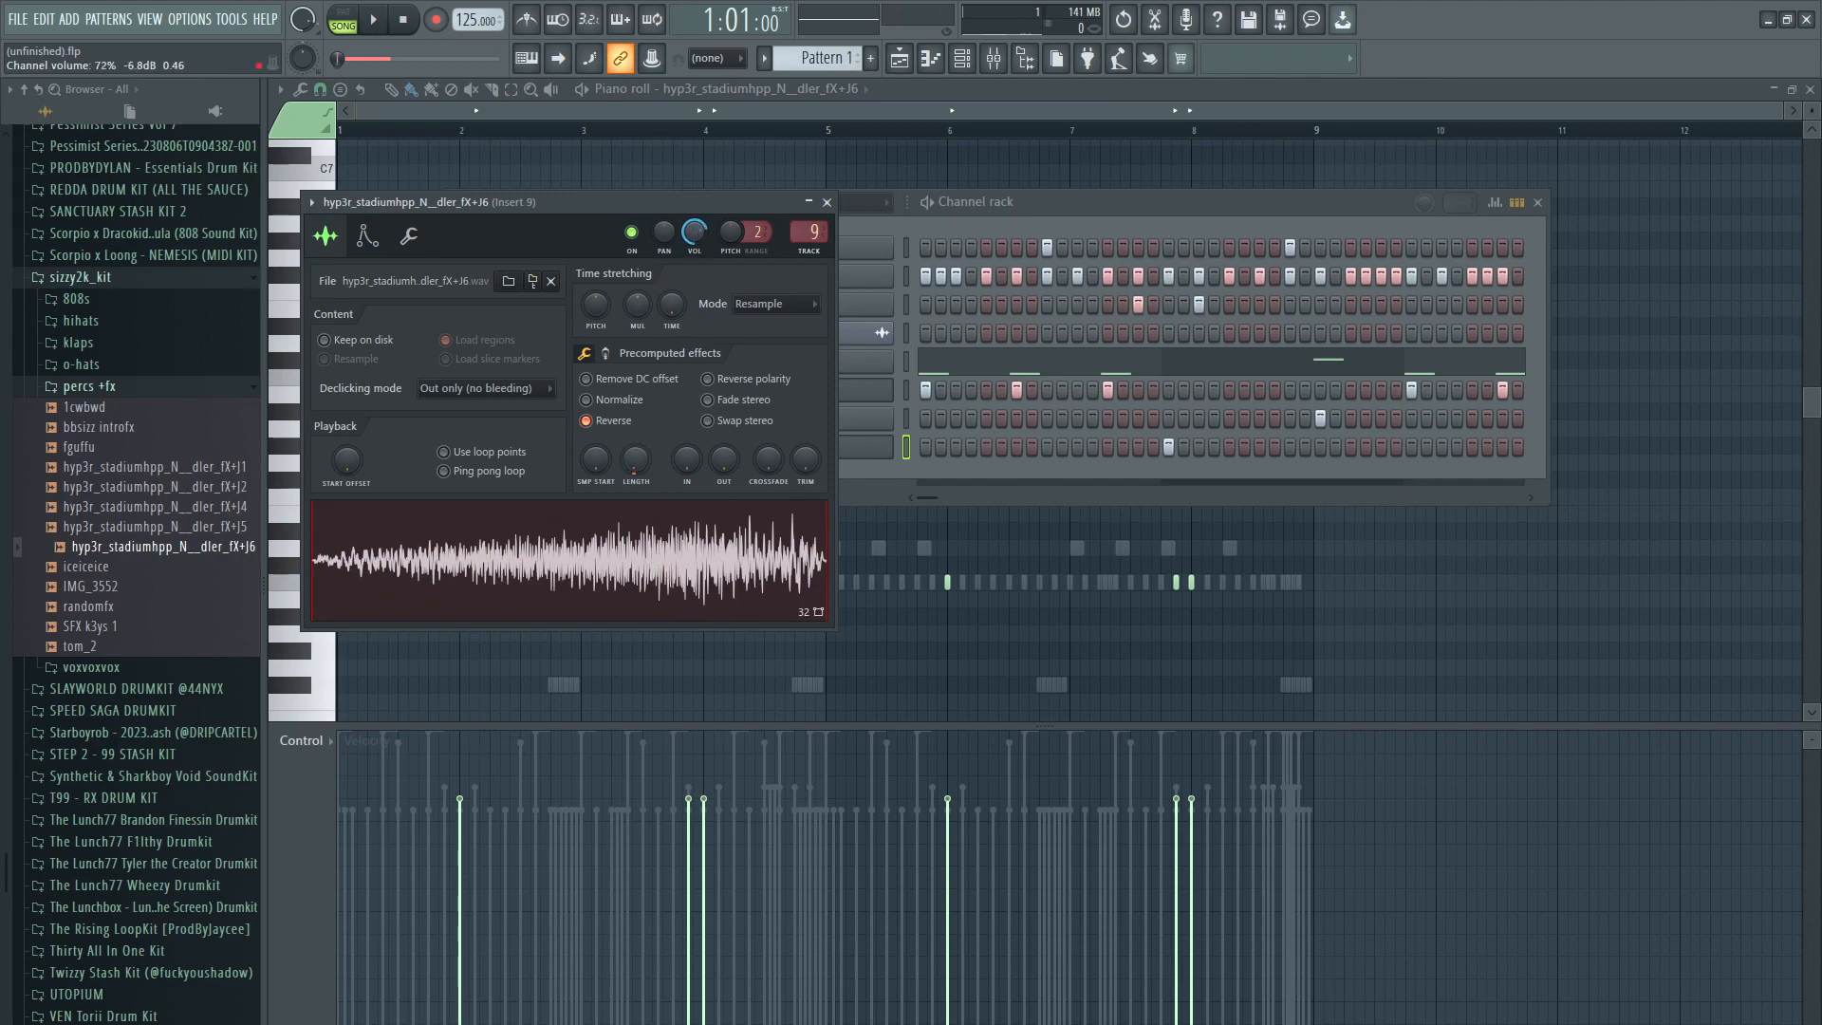
{"action": "left_click", "coordinate": [517, 107]}
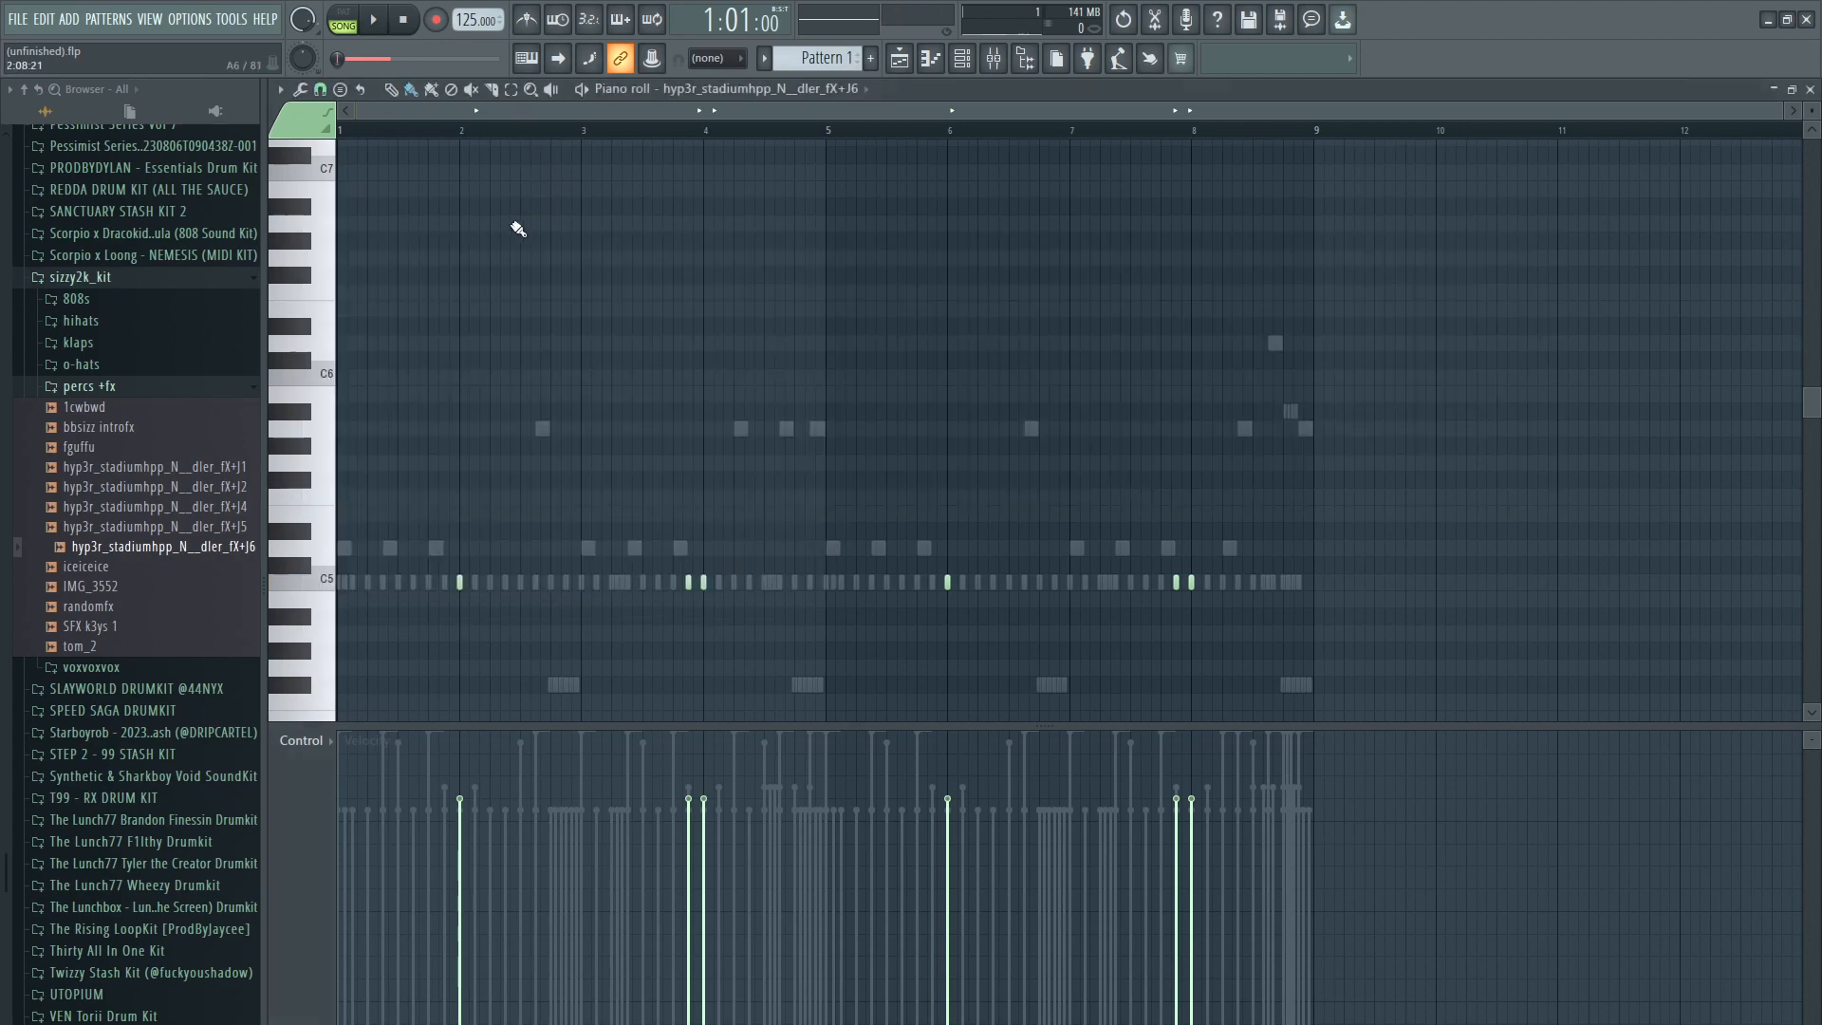
Step: Normalize the reversed hyp3r_stadiumhpp FX sample and fade out its end, with the channel volume at 74%, during playback
{"action": "scroll", "coordinate": [474, 232], "scroll_direction": "up", "scroll_amount": 3}
{"action": "scroll", "coordinate": [472, 239], "scroll_direction": "down", "scroll_amount": 3}
{"action": "key", "text": "space"}
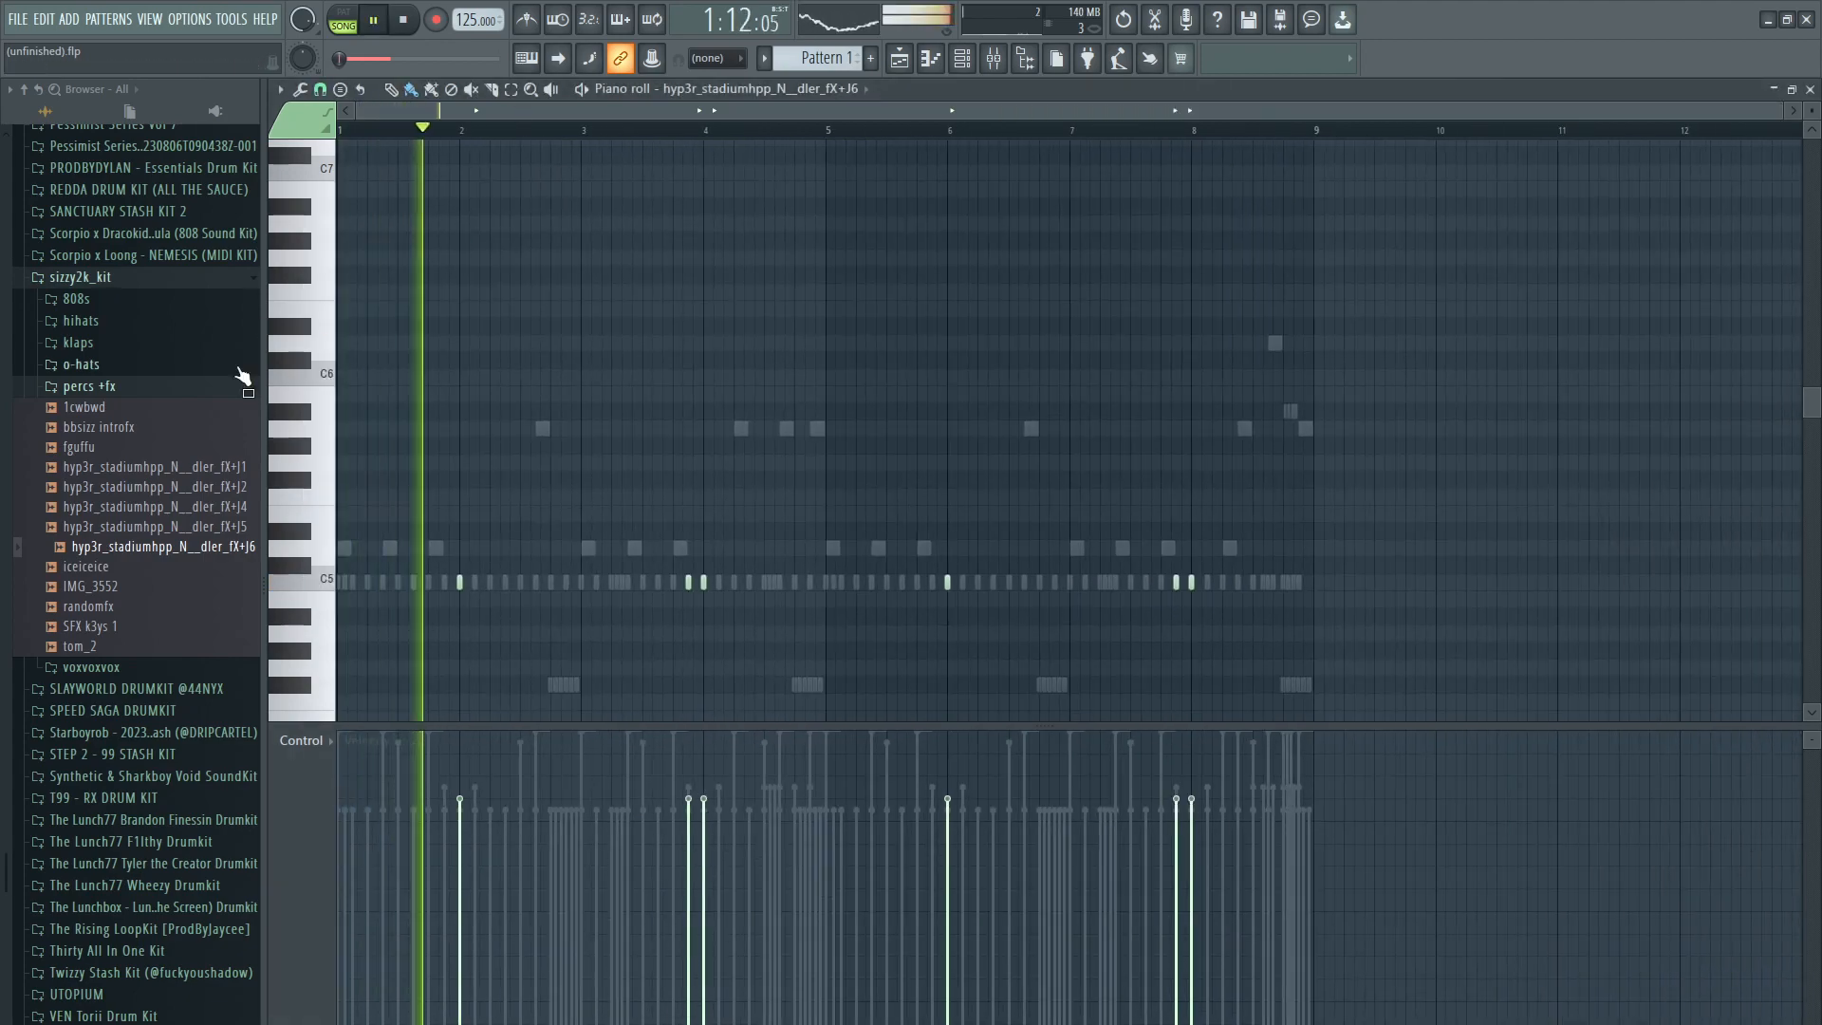
{"action": "left_click", "coordinate": [203, 387]}
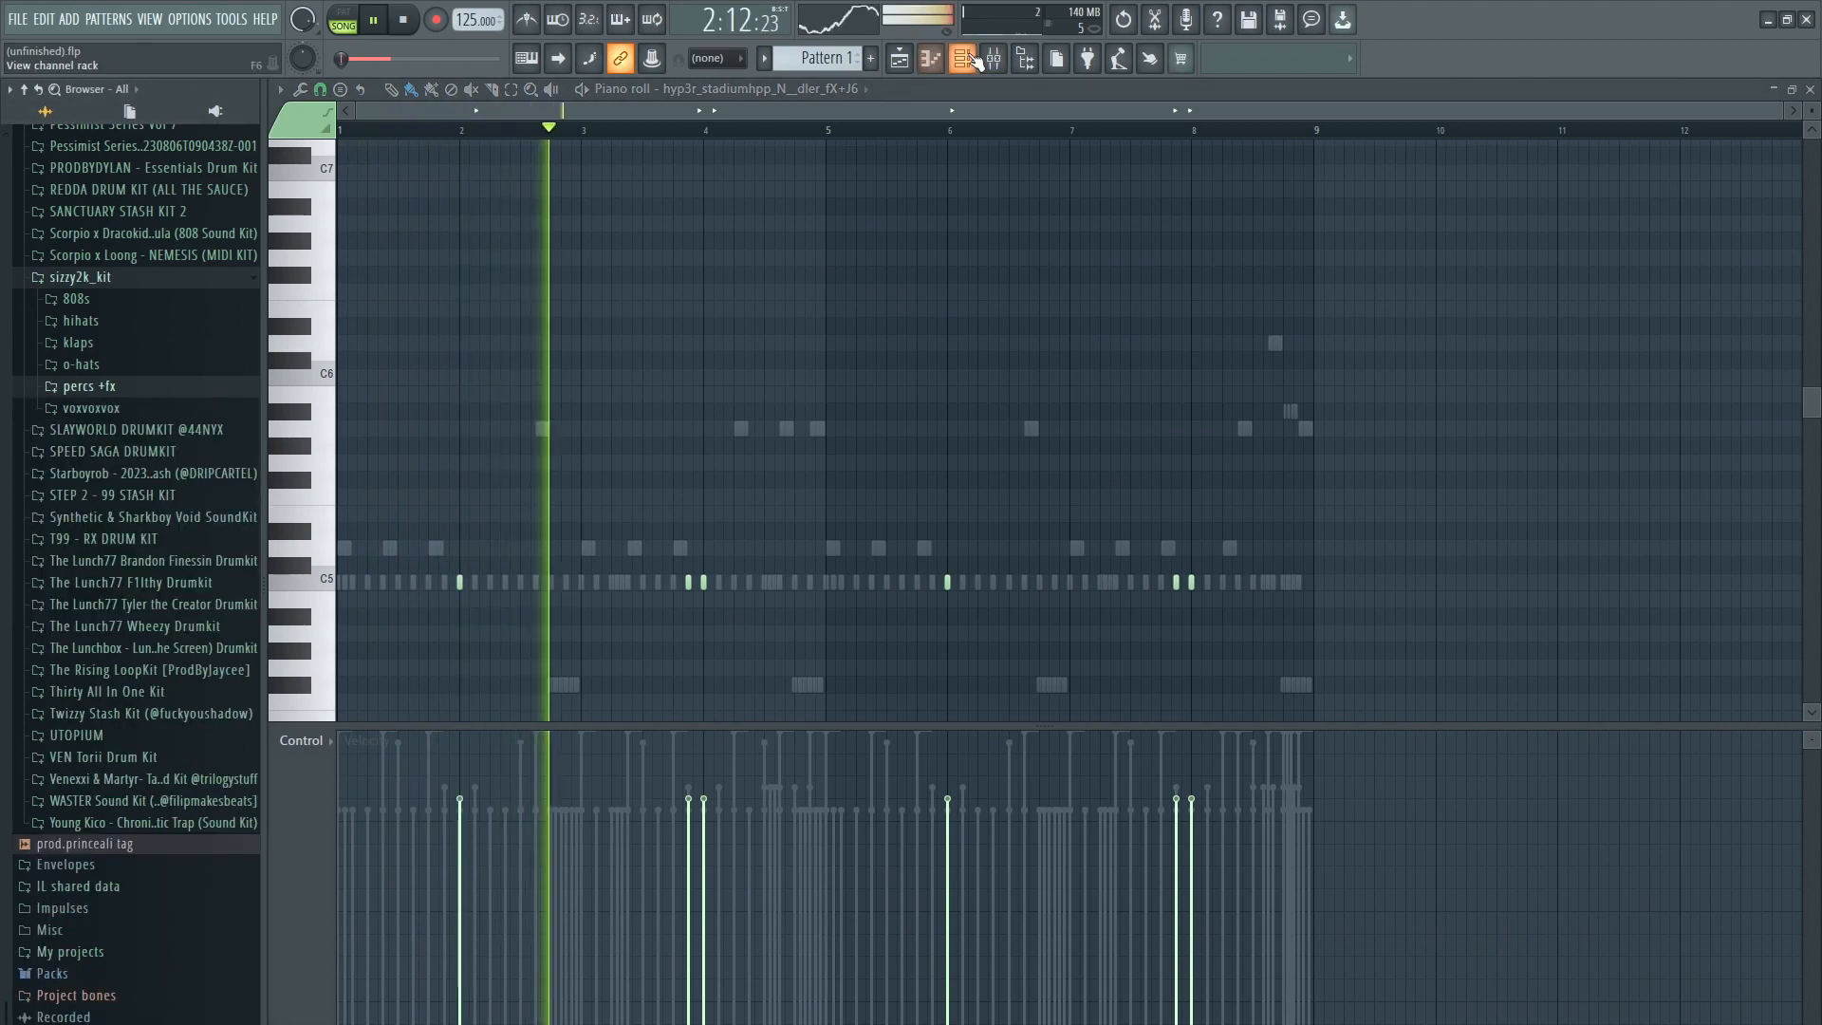
{"action": "left_click", "coordinate": [961, 58]}
{"action": "left_click", "coordinate": [634, 447]}
{"action": "left_click_drag", "start_coordinate": [626, 465], "coordinate": [725, 432]}
{"action": "left_click", "coordinate": [628, 399]}
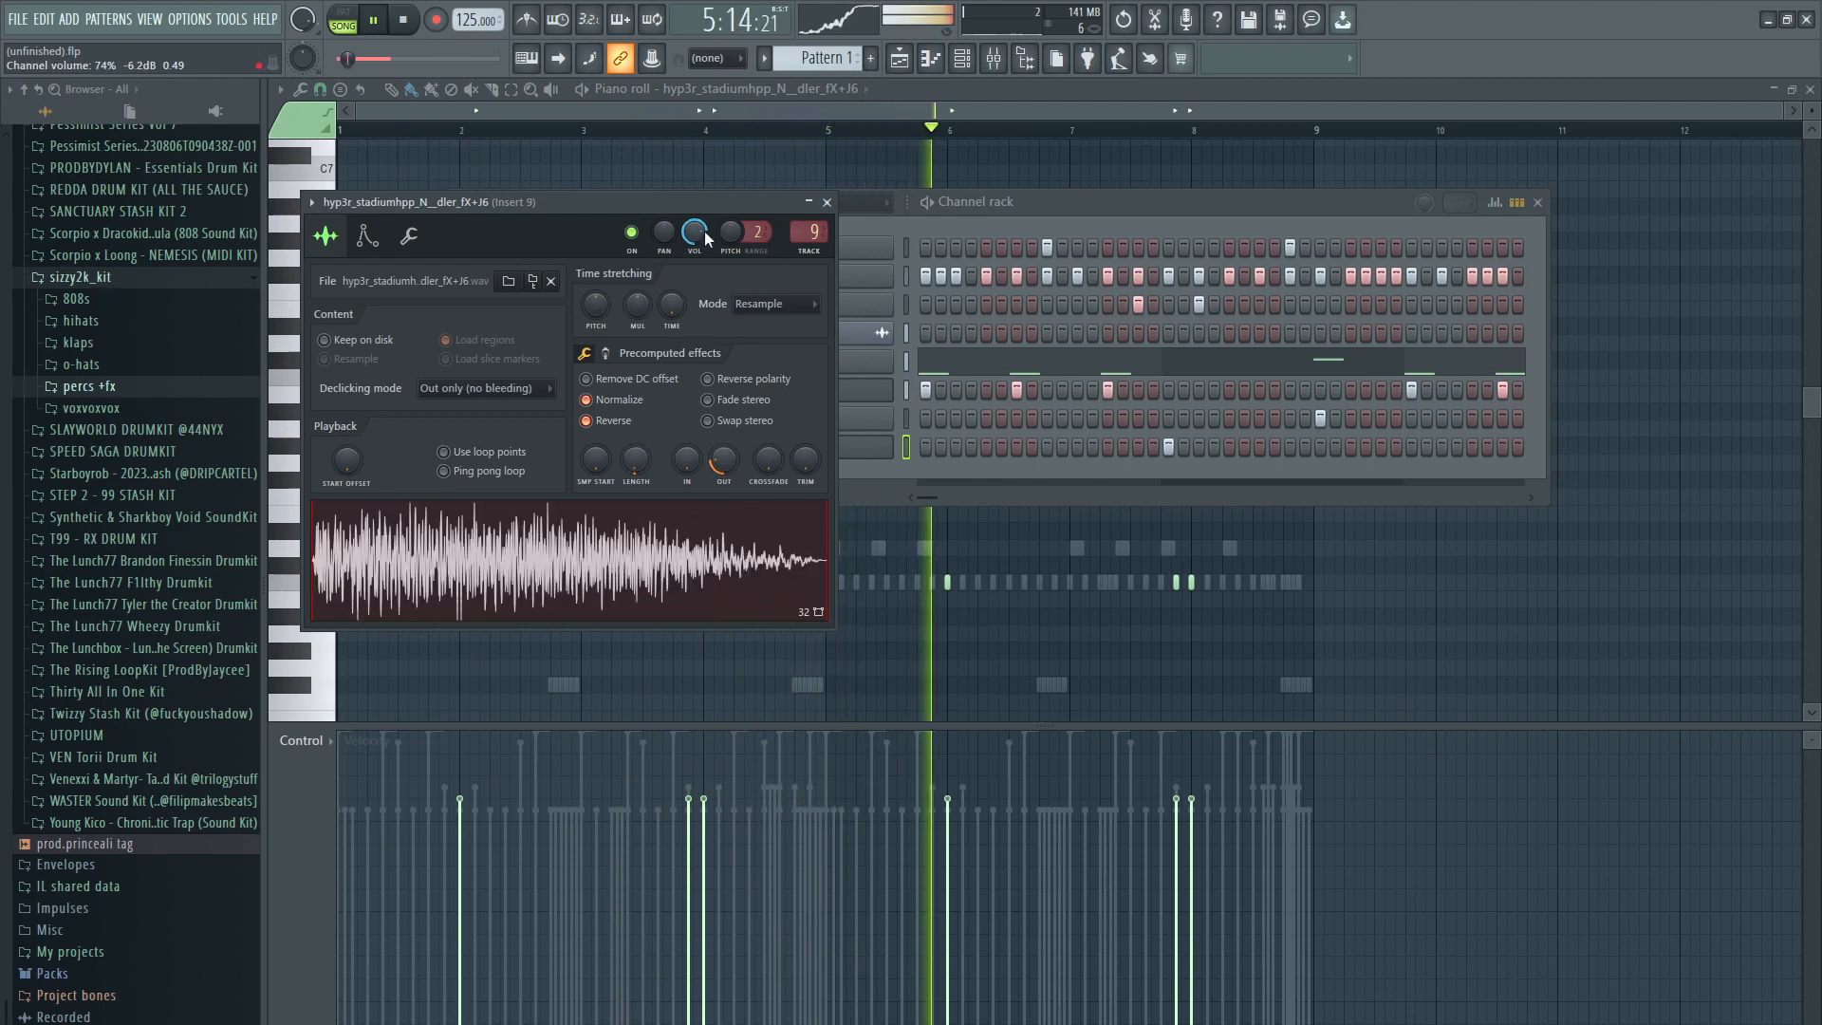
{"action": "right_click", "coordinate": [610, 187]}
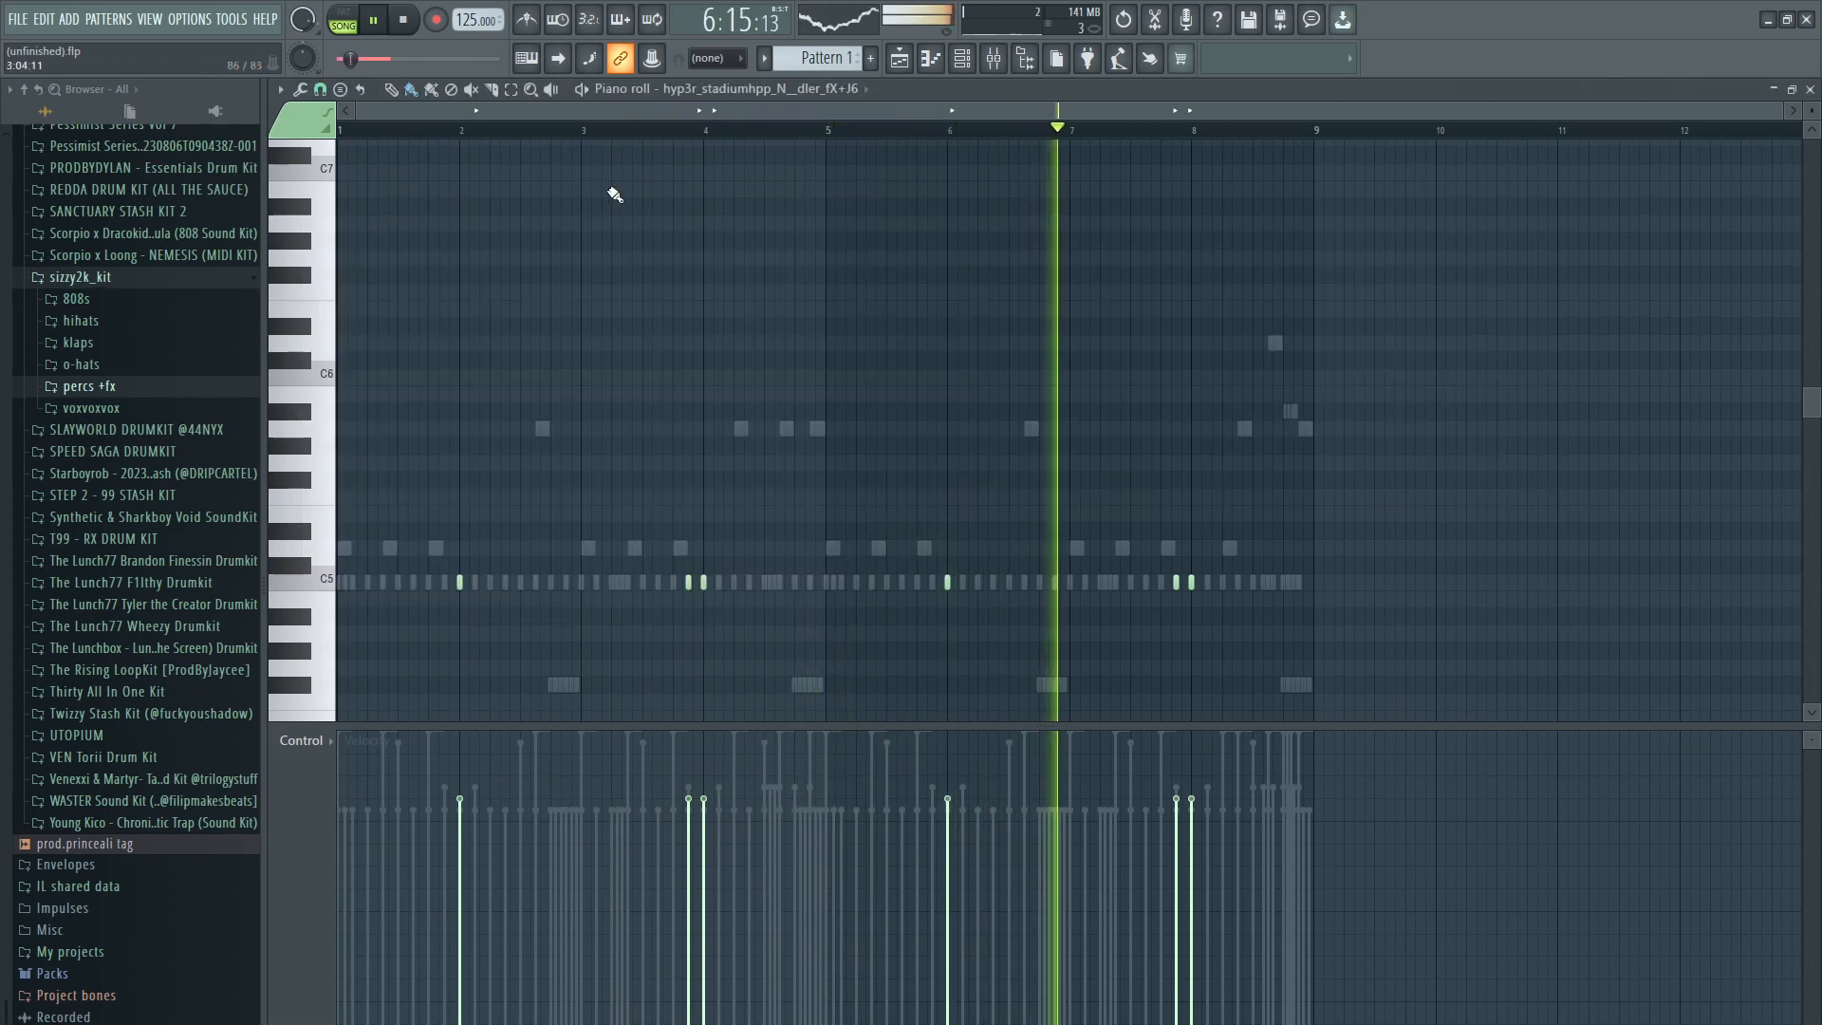
{"action": "scroll", "coordinate": [1252, 488], "scroll_direction": "down", "scroll_amount": 1}
{"action": "left_click_drag", "start_coordinate": [1300, 623], "coordinate": [923, 537]}
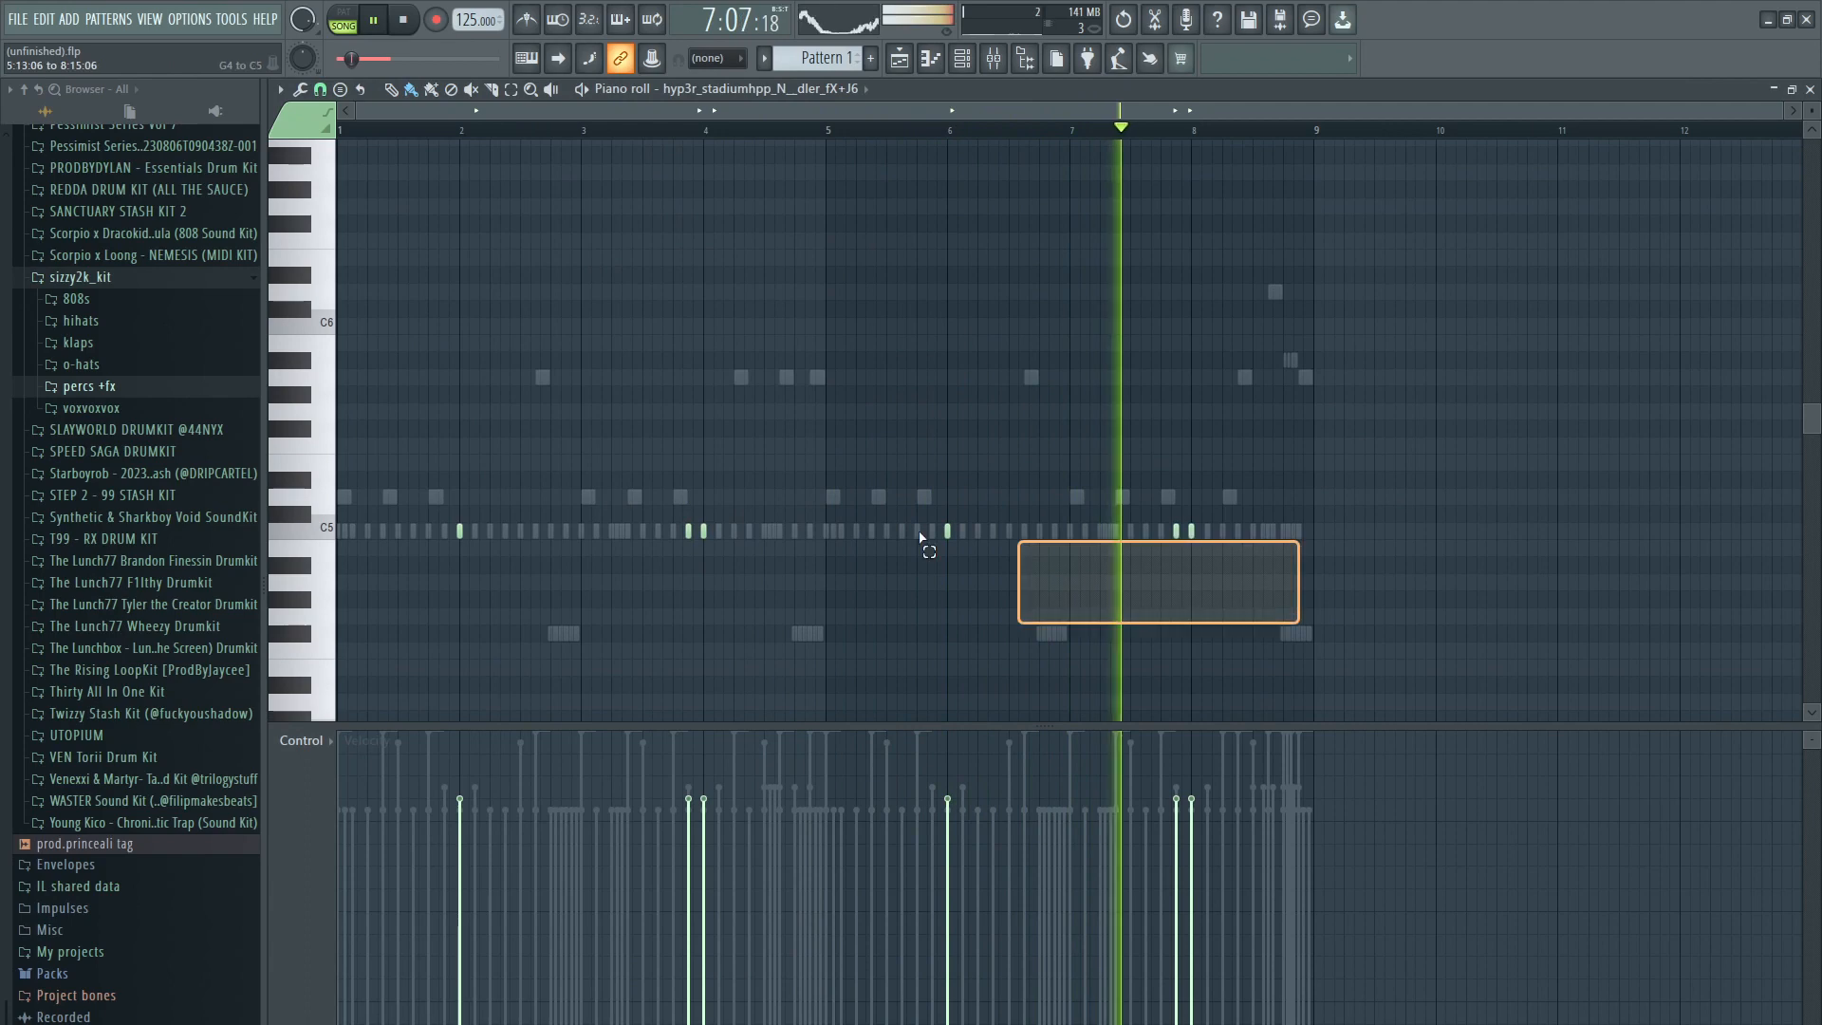
Step: Clone the chris's stash hat (3) channel and give the clone a volume envelope with 100% hold time
{"action": "left_click", "coordinate": [963, 59]}
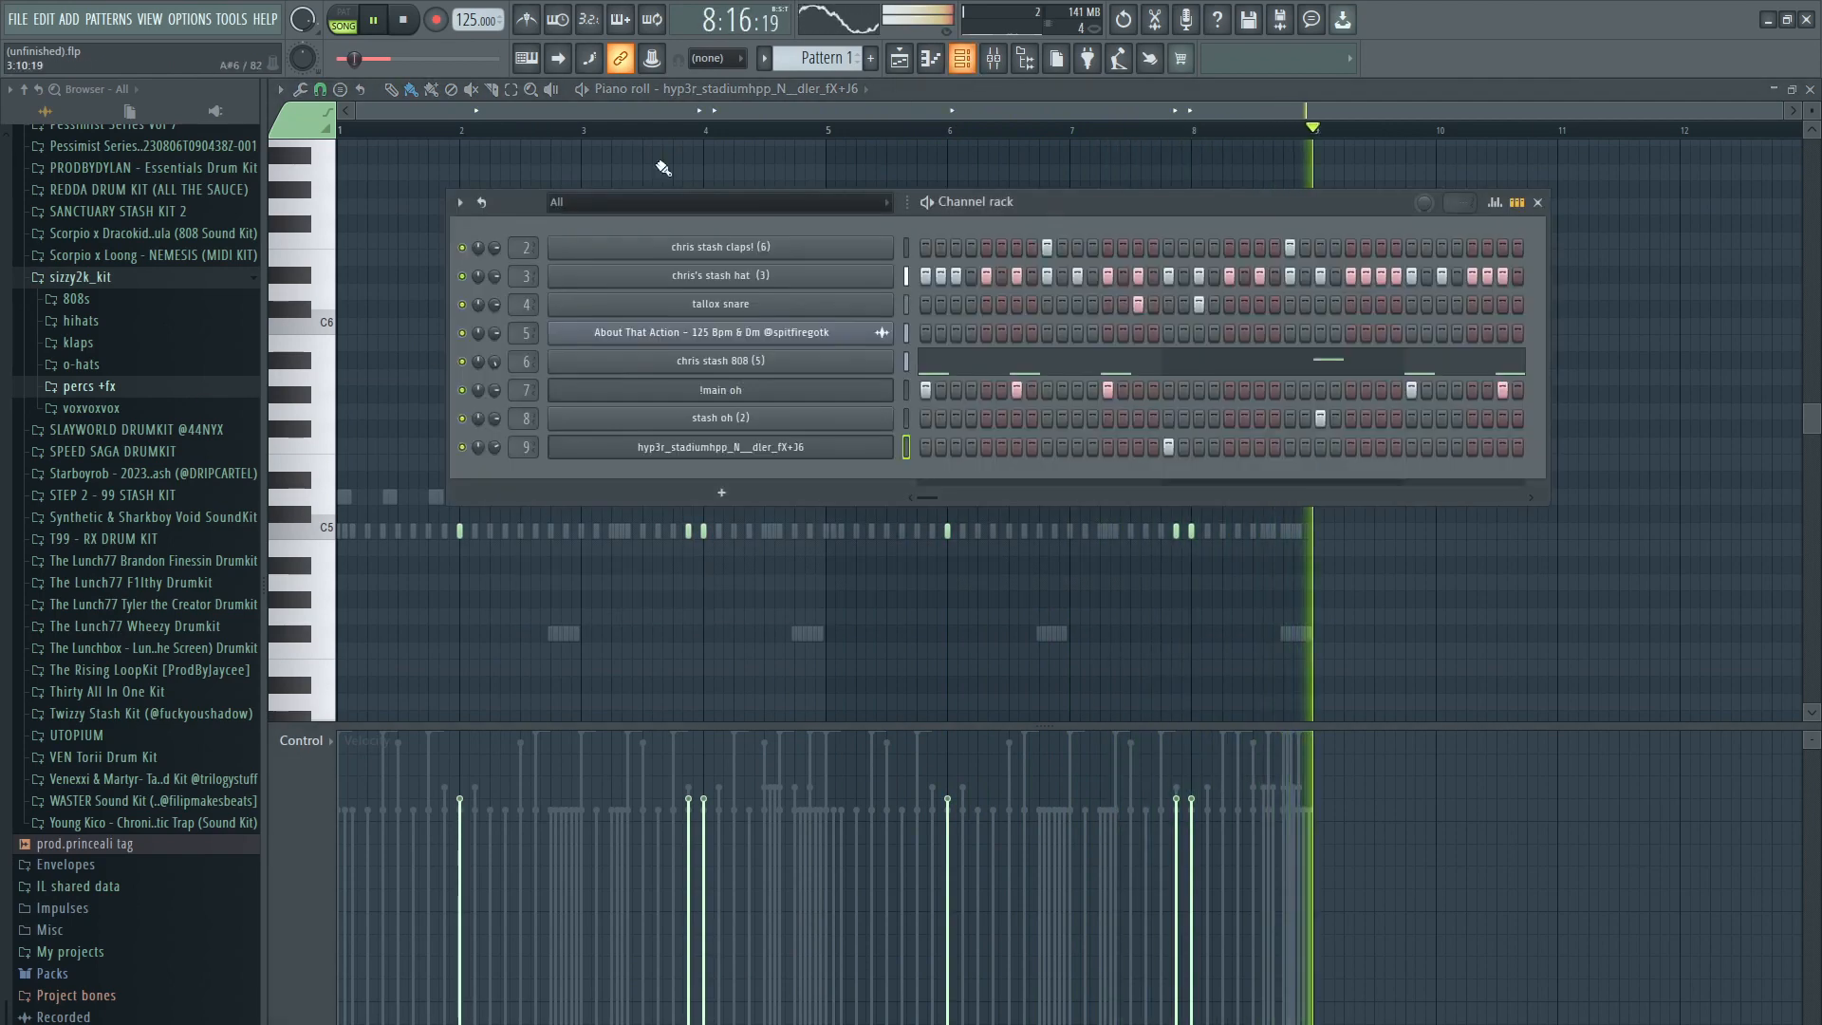
{"action": "key", "text": "space"}
{"action": "right_click", "coordinate": [892, 274]}
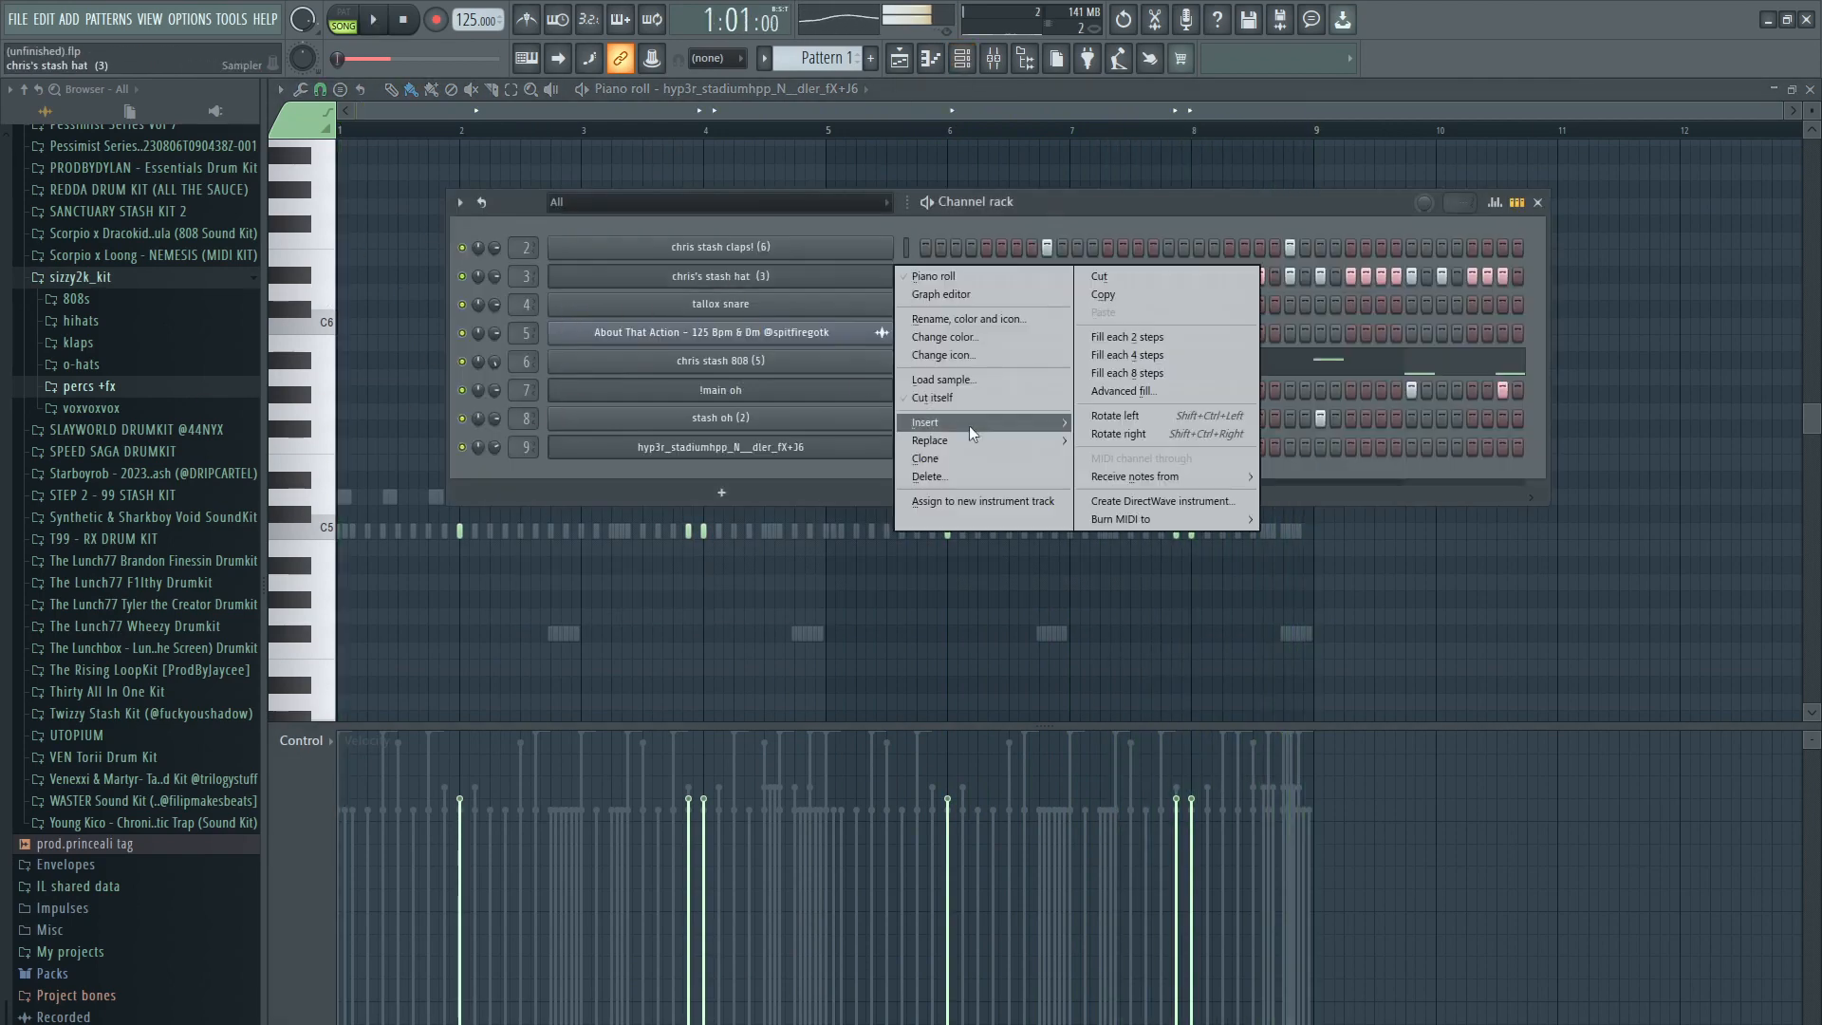
{"action": "left_click", "coordinate": [926, 458]}
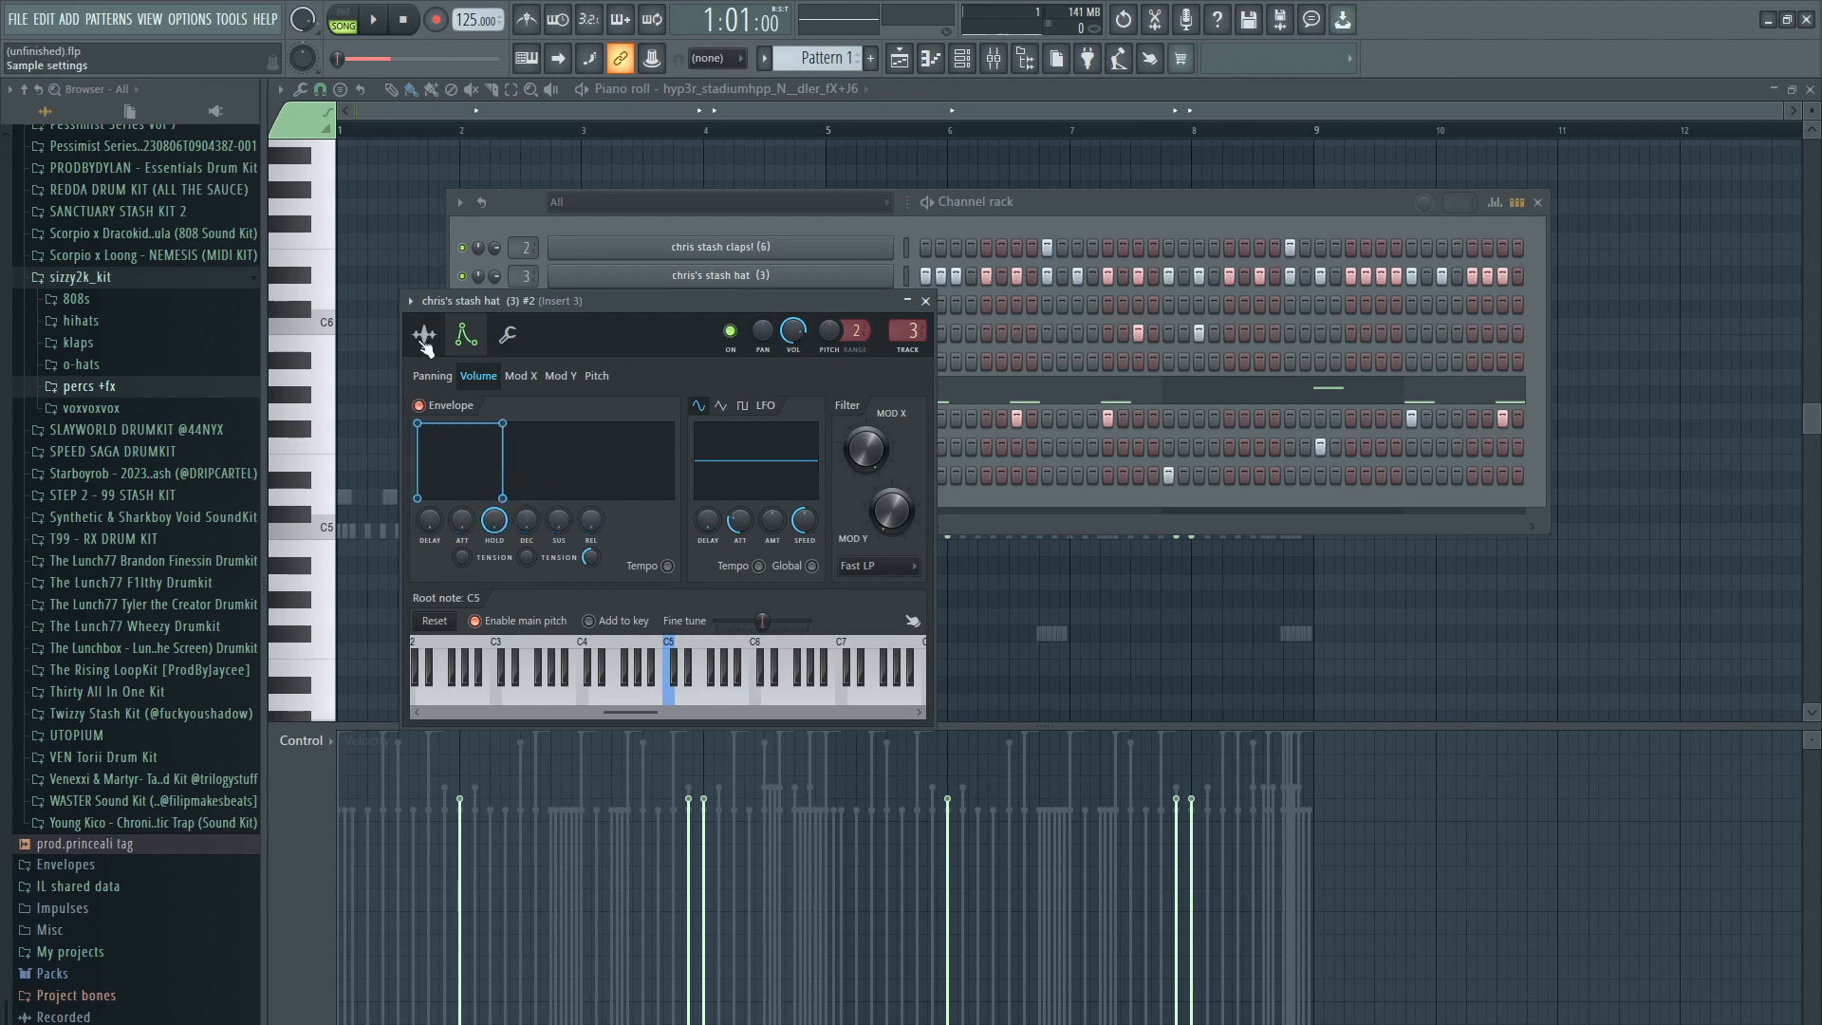
{"action": "left_click", "coordinate": [424, 340]}
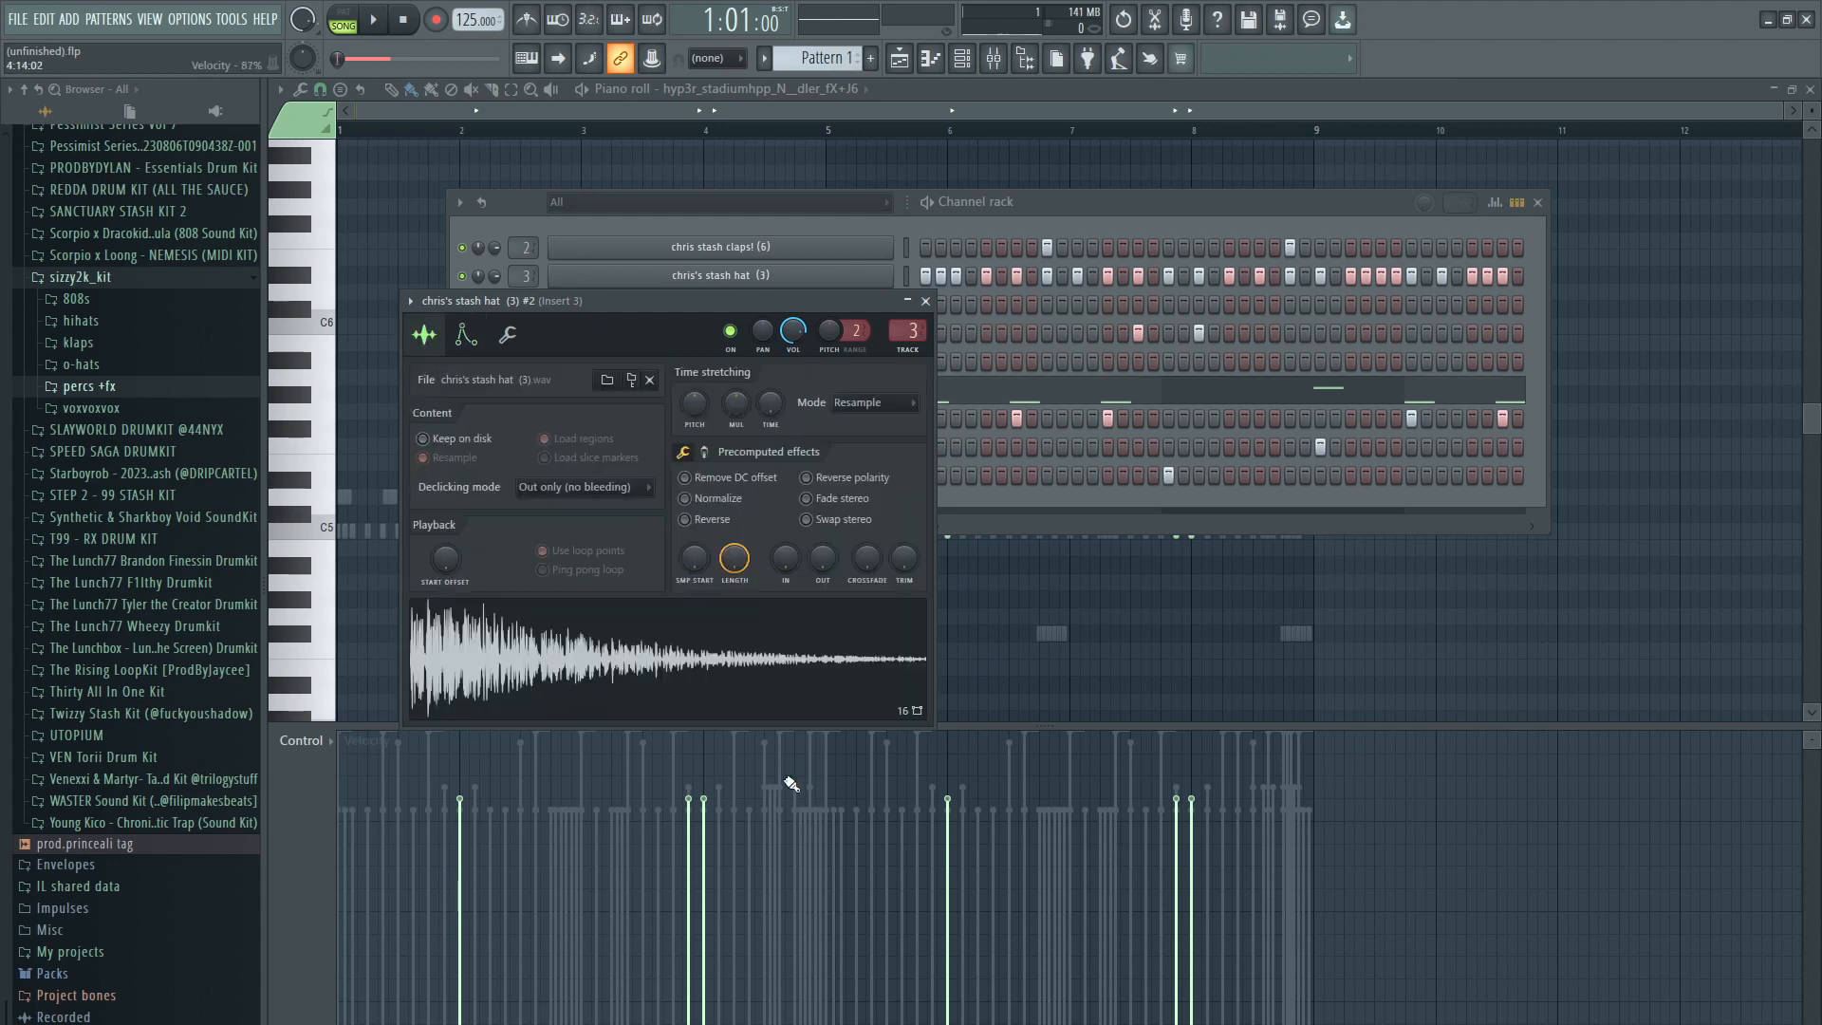
{"action": "left_click", "coordinate": [465, 337]}
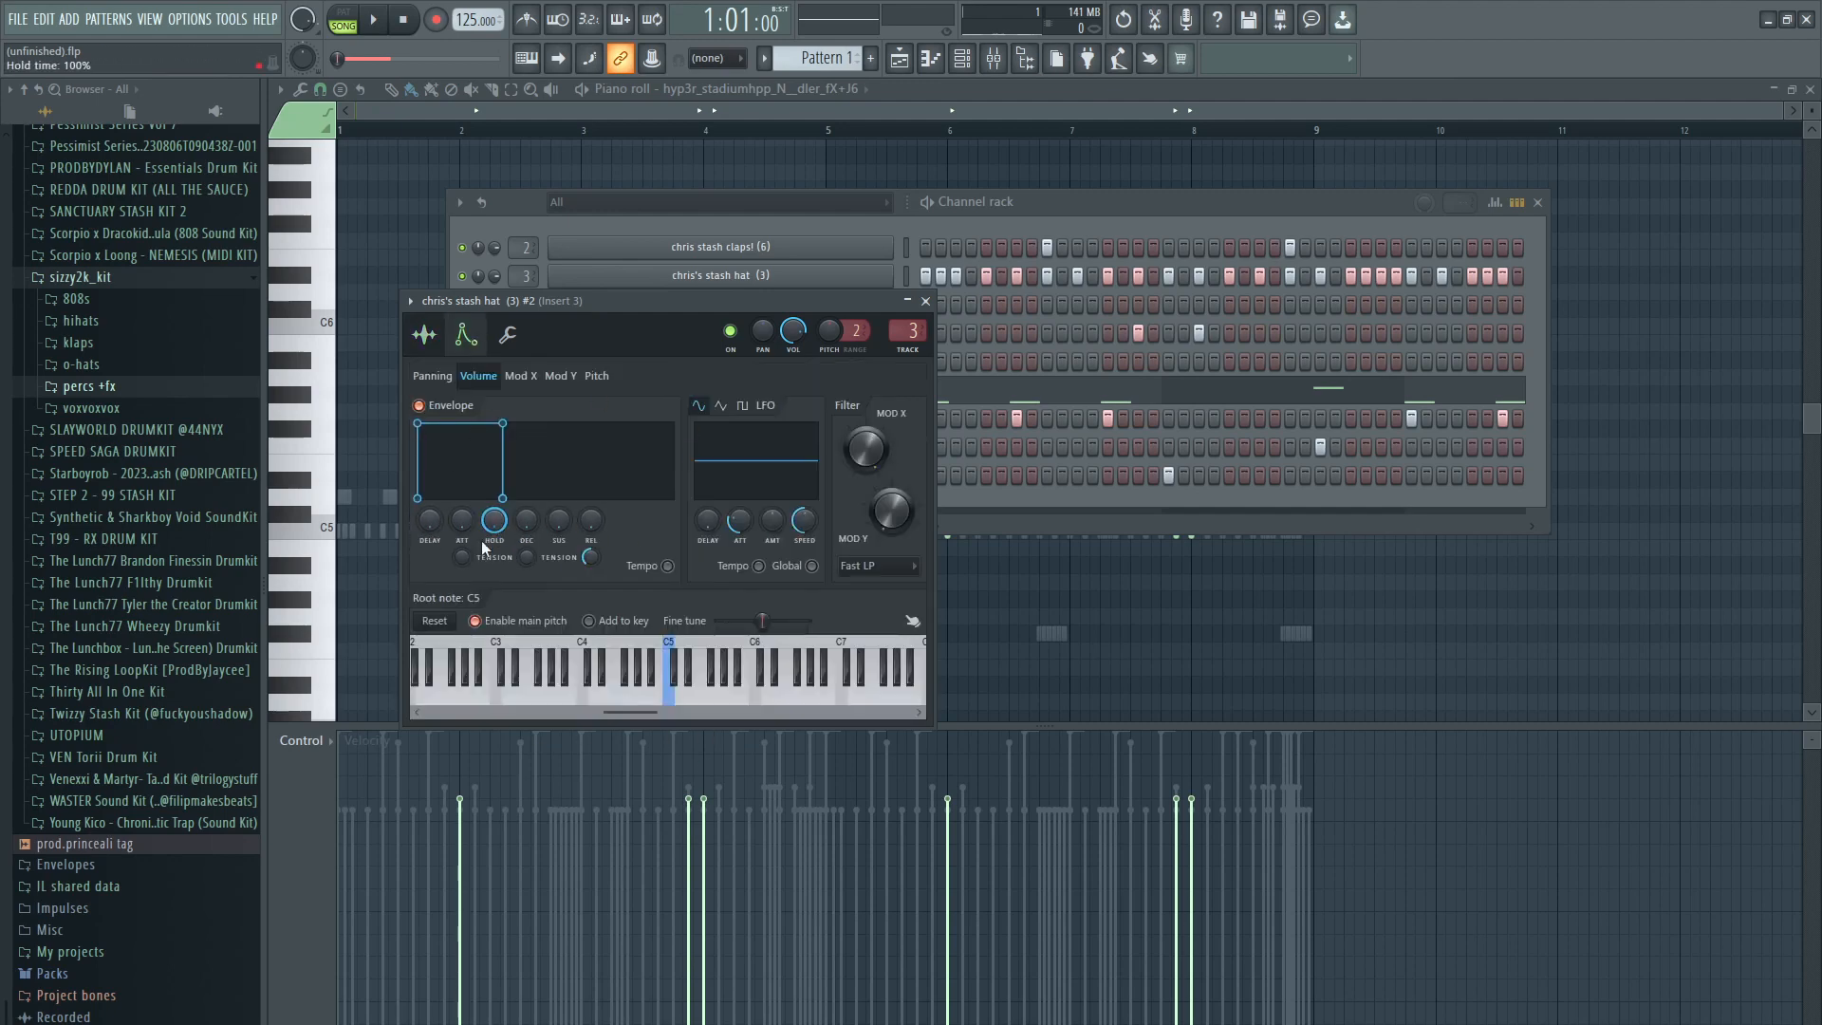
{"action": "left_click", "coordinate": [349, 425]}
Step: Open the piano roll of chris's stash hat (3) #2 and set its snap to 1/4 step
{"action": "left_click", "coordinate": [746, 89]}
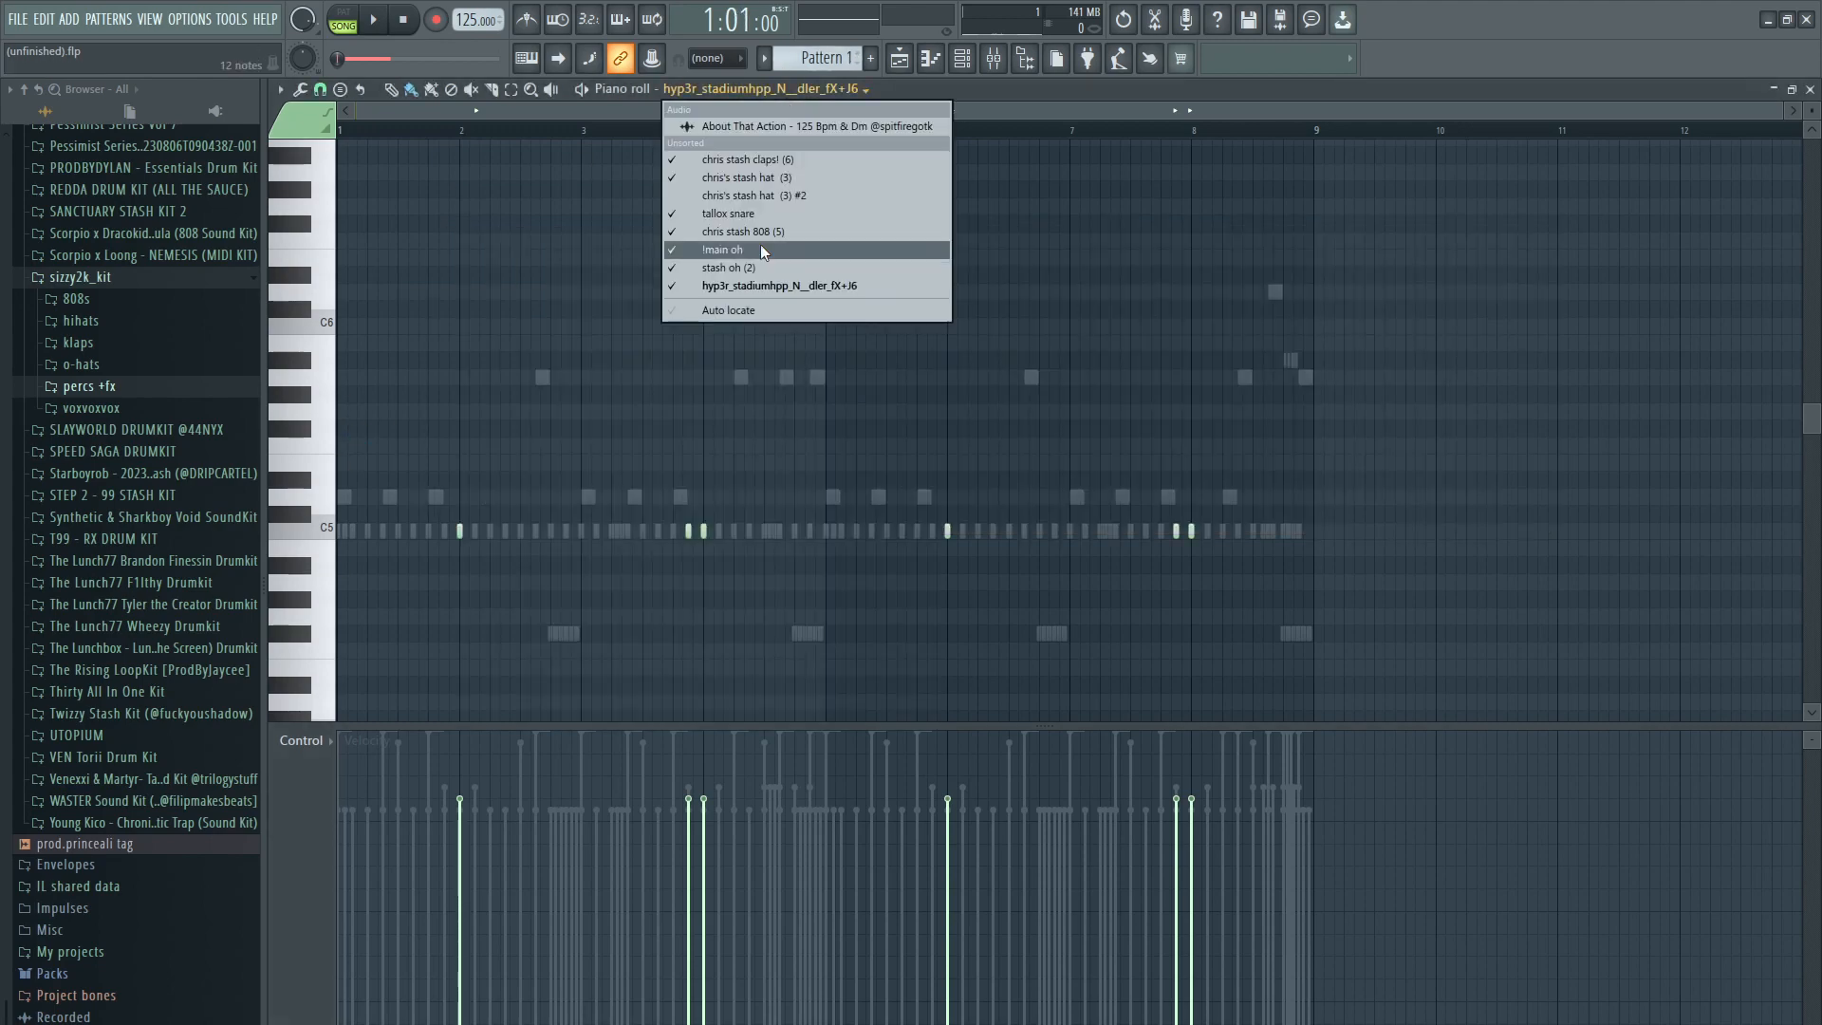
{"action": "left_click", "coordinate": [744, 196]}
{"action": "scroll", "coordinate": [640, 337], "scroll_direction": "down", "scroll_amount": 1}
{"action": "scroll", "coordinate": [399, 435], "scroll_direction": "up", "scroll_amount": 5, "text": "ctrl"}
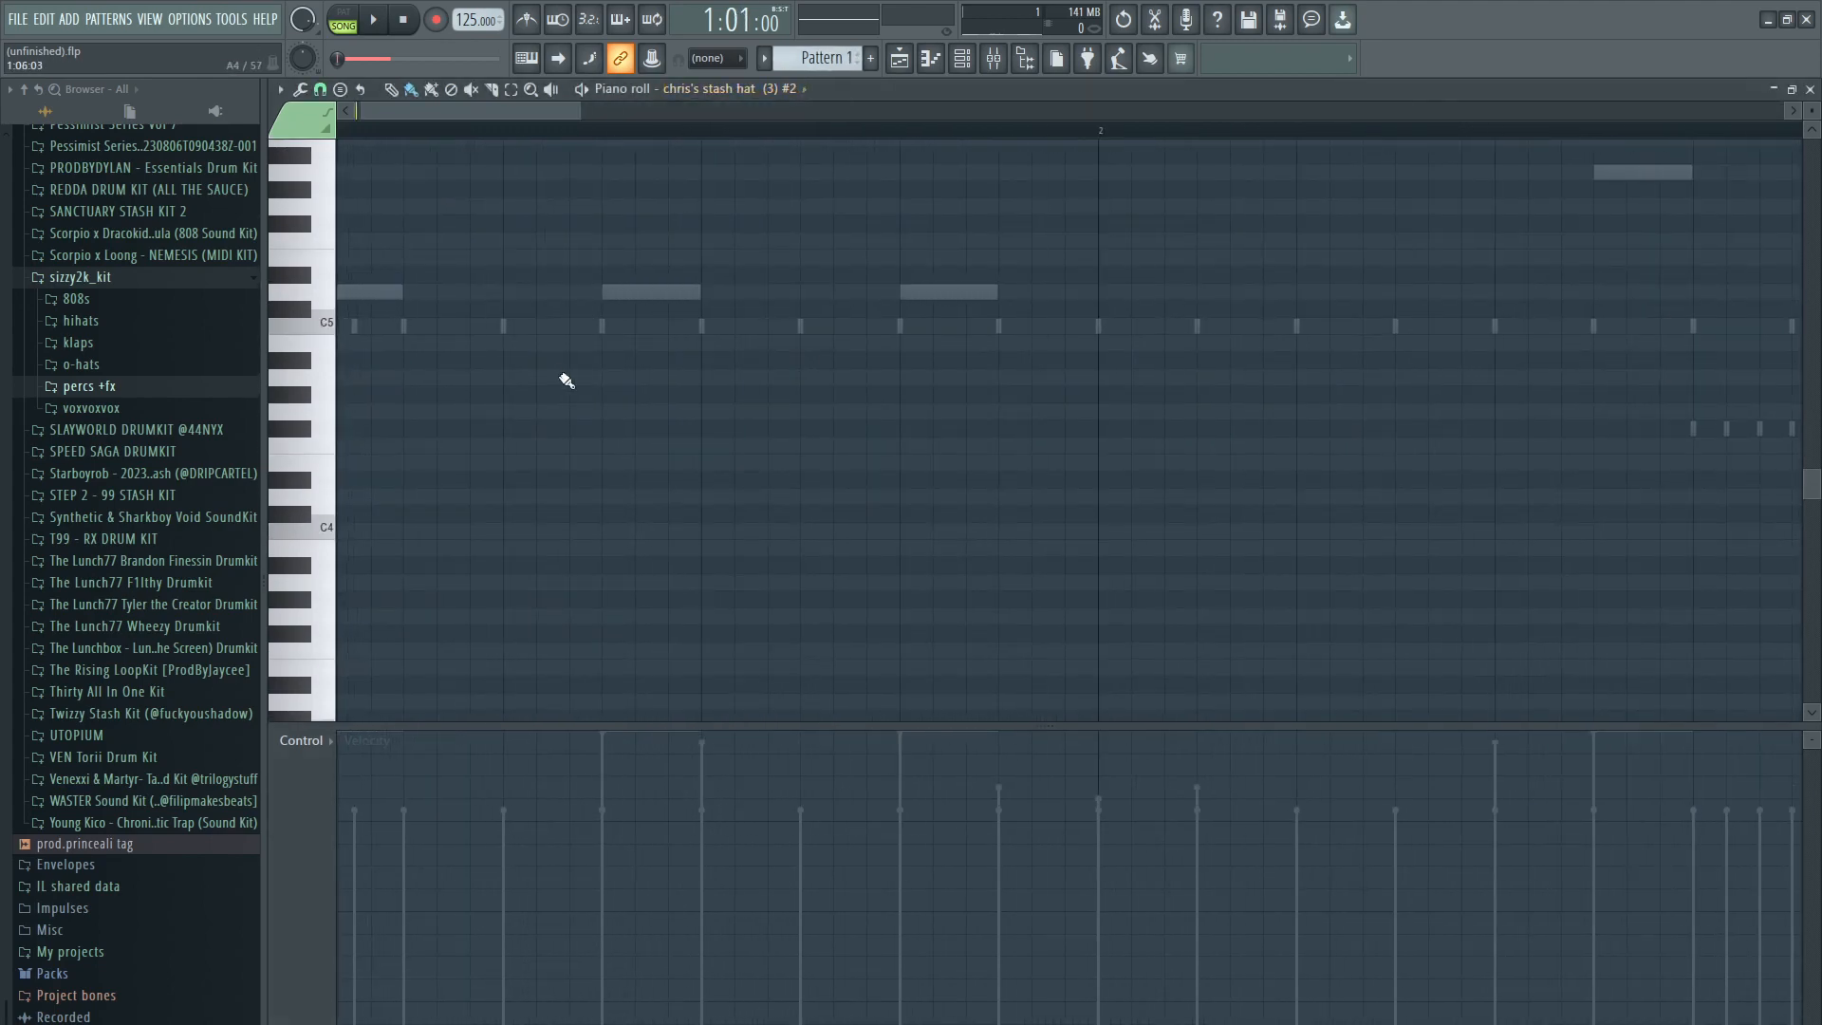
{"action": "left_click", "coordinate": [320, 89]}
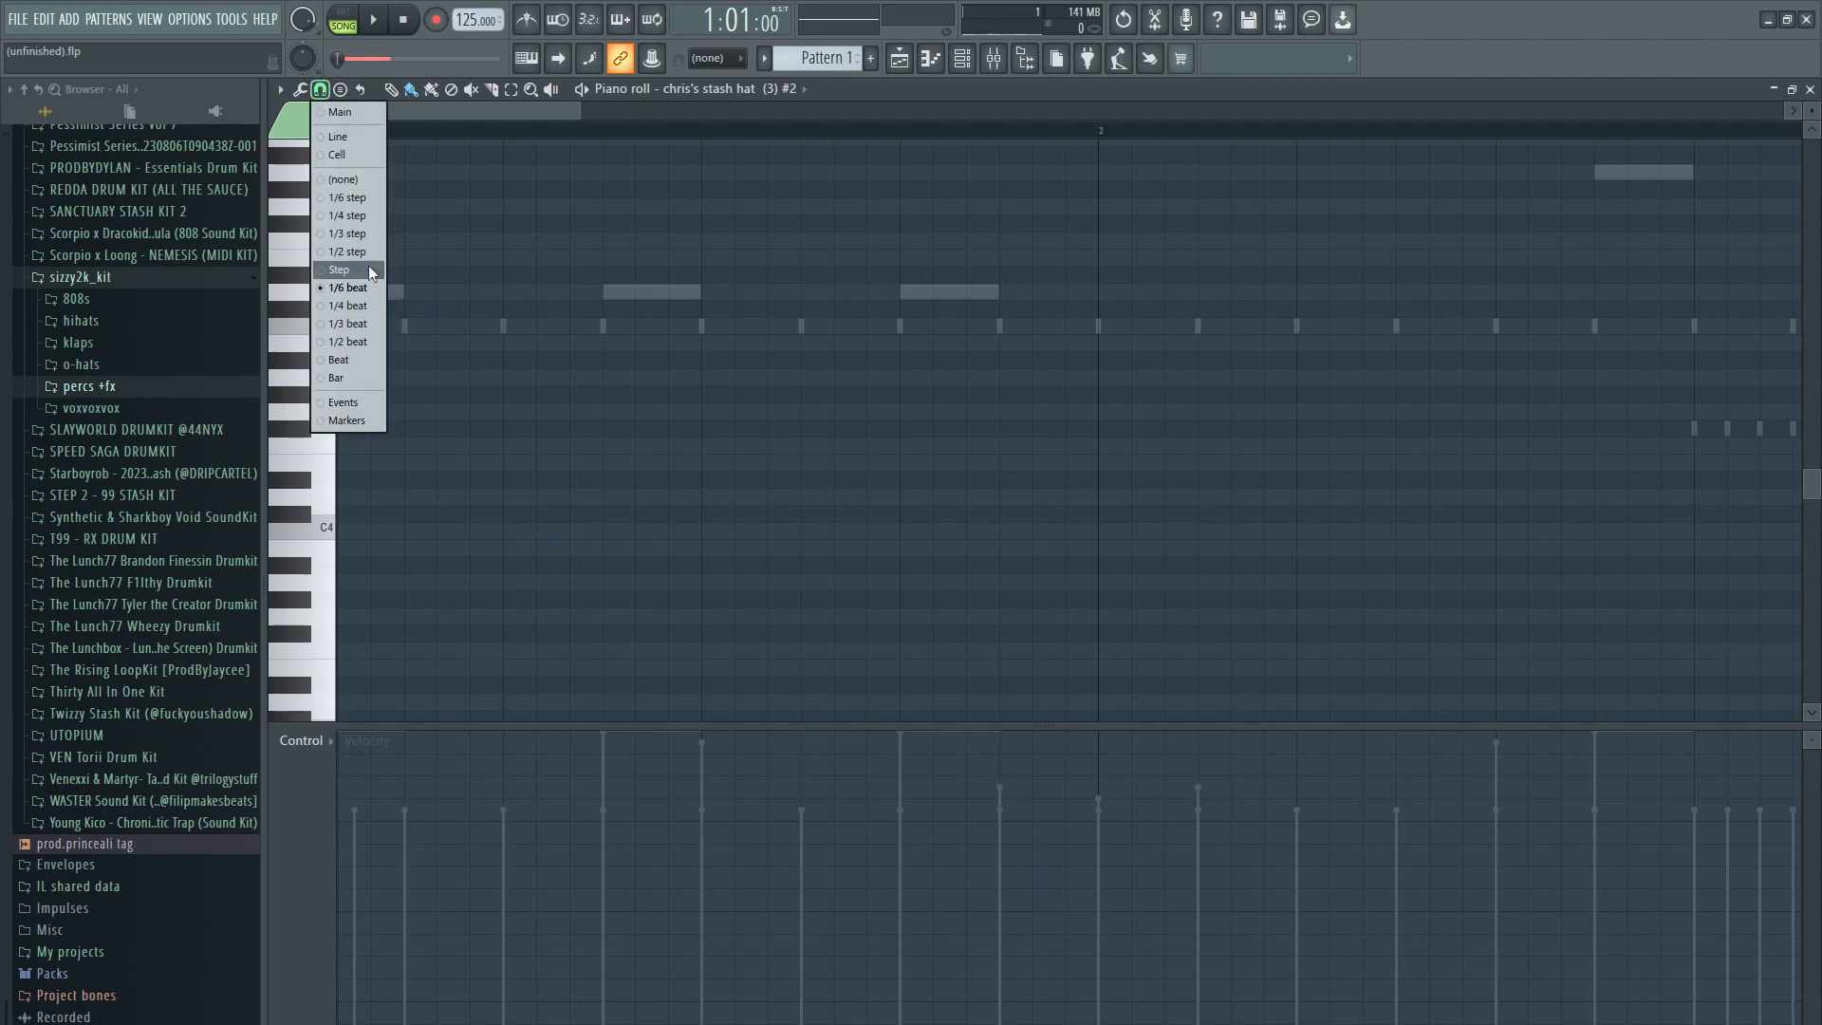
{"action": "left_click", "coordinate": [356, 215]}
Step: Draw five descending quarter-step notes, F#4, F4, D#4, C#4 and G3, from beat 2 of bar 1 for the cloned hat
{"action": "scroll", "coordinate": [555, 313], "scroll_direction": "down", "scroll_amount": 5}
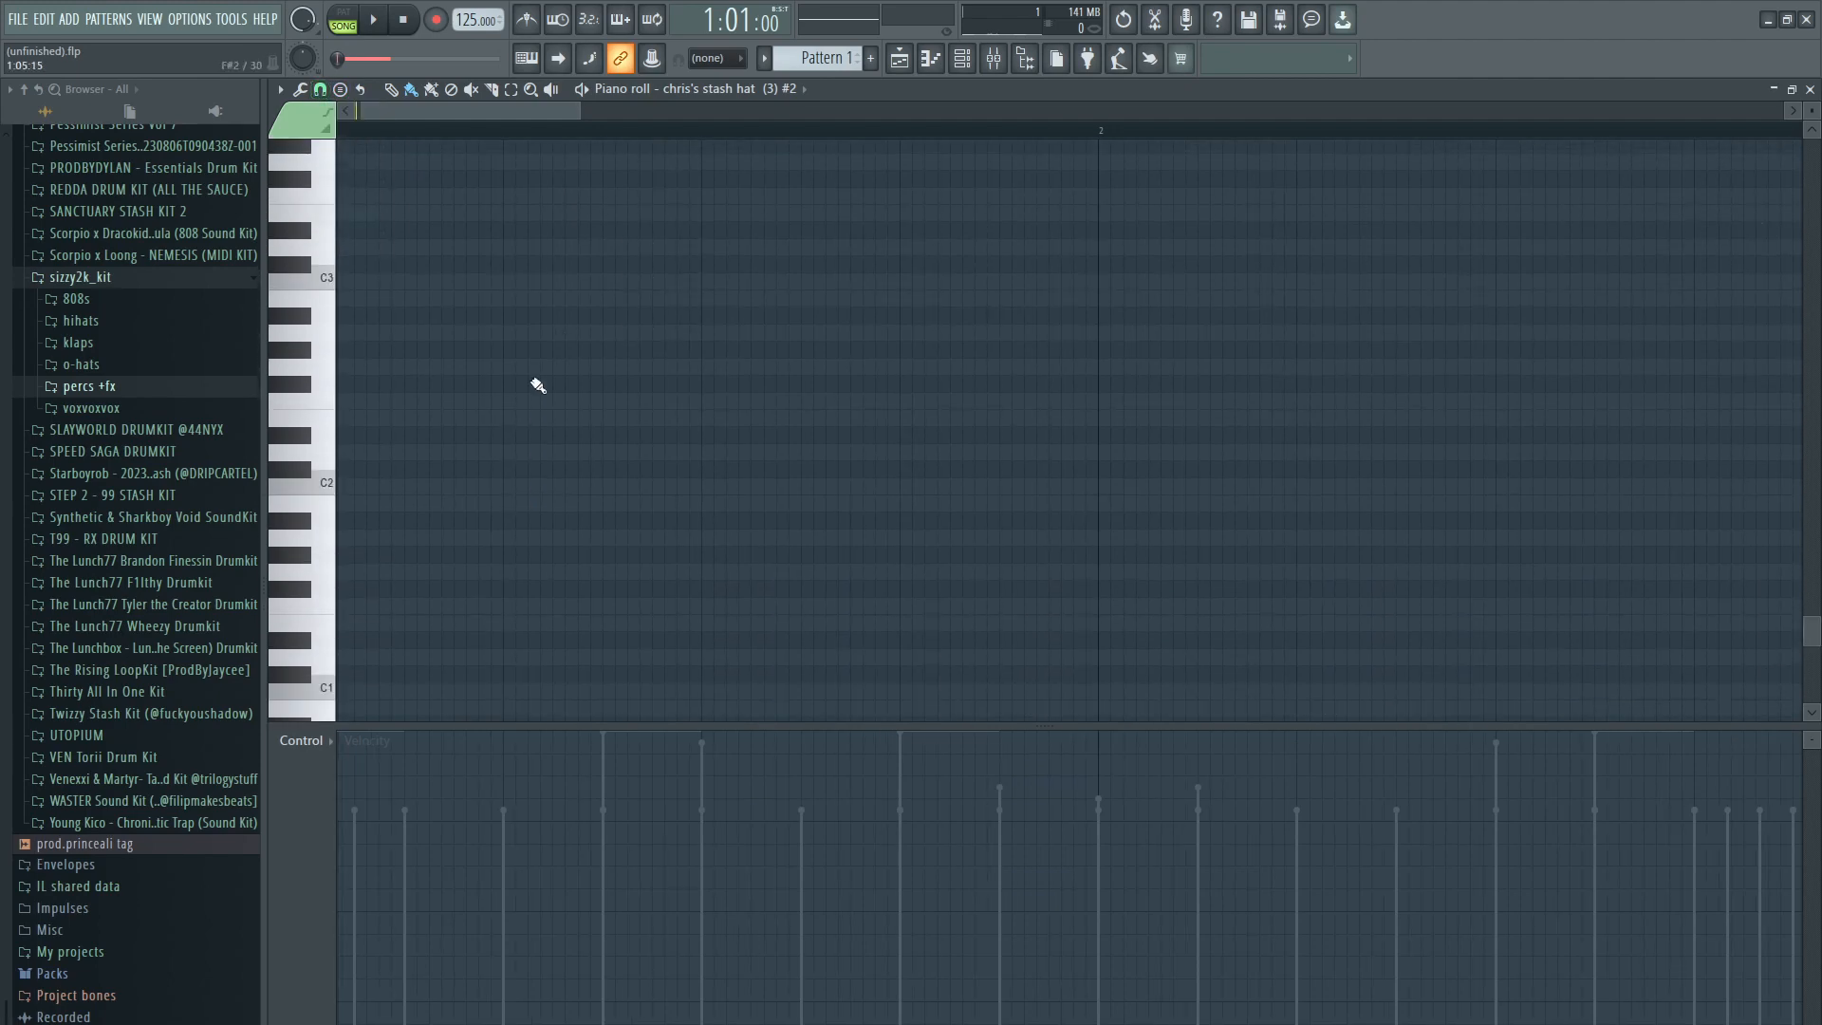
{"action": "scroll", "coordinate": [299, 345], "scroll_direction": "up", "scroll_amount": 3, "text": "ctrl"}
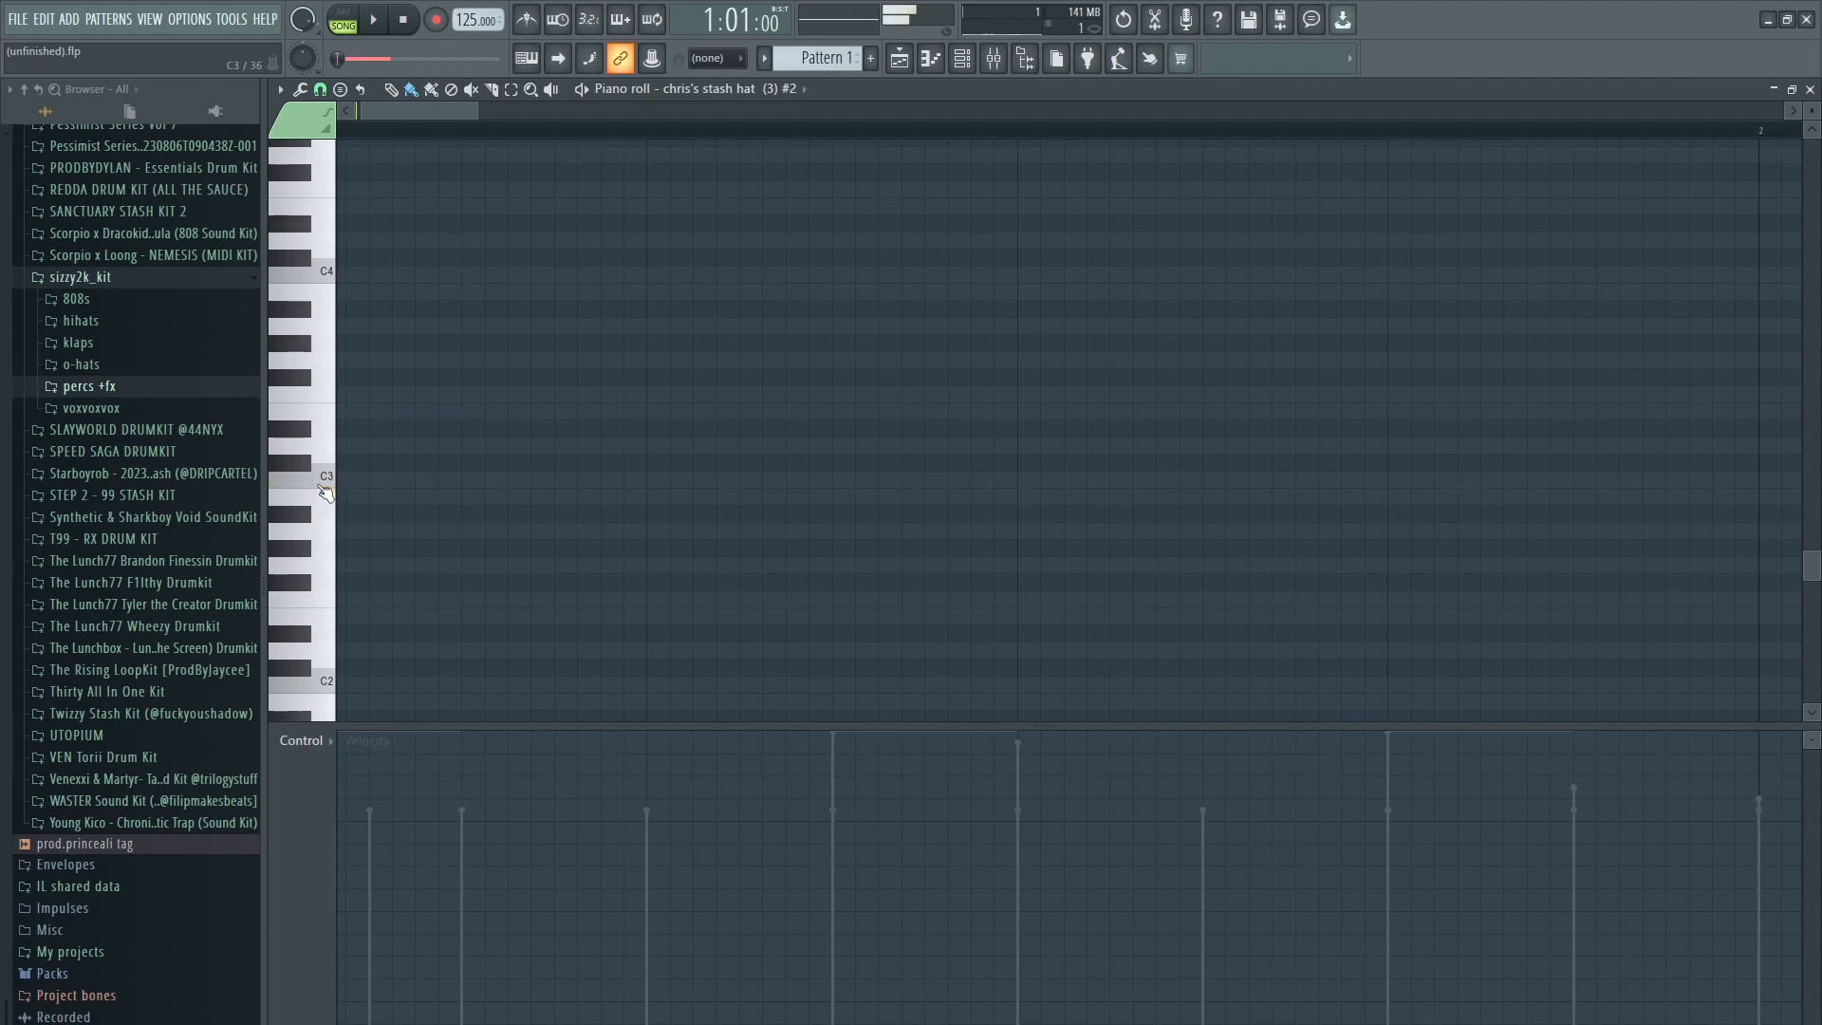
{"action": "scroll", "coordinate": [569, 408], "scroll_direction": "up", "scroll_amount": 4}
{"action": "scroll", "coordinate": [630, 358], "scroll_direction": "down", "scroll_amount": 2, "text": "ctrl"}
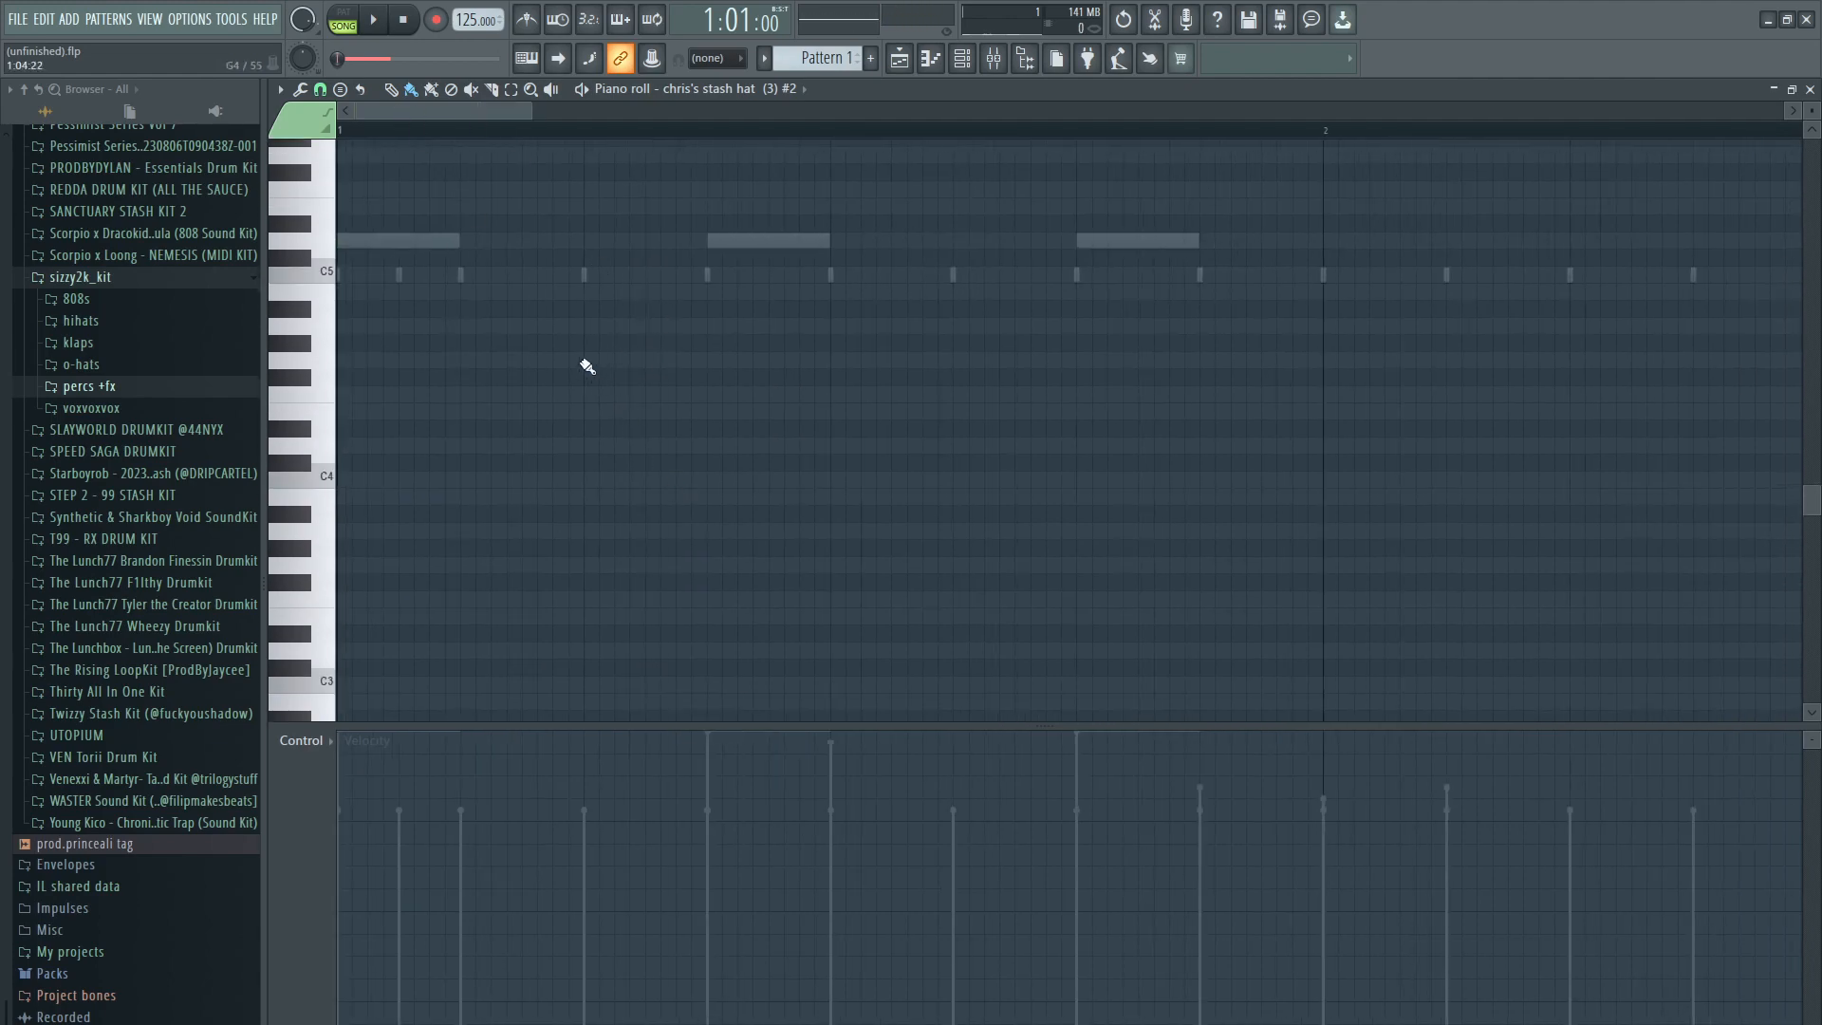
{"action": "mouse_move", "coordinate": [586, 366]}
{"action": "left_mouse_down"}
{"action": "mouse_move", "coordinate": [648, 617]}
{"action": "mouse_move", "coordinate": [555, 358]}
{"action": "mouse_move", "coordinate": [672, 391]}
{"action": "left_mouse_up"}
{"action": "scroll", "coordinate": [555, 361], "scroll_direction": "up", "scroll_amount": 4, "text": "ctrl"}
{"action": "left_click", "coordinate": [677, 412], "text": "ctrl"}
{"action": "right_click", "coordinate": [850, 564]}
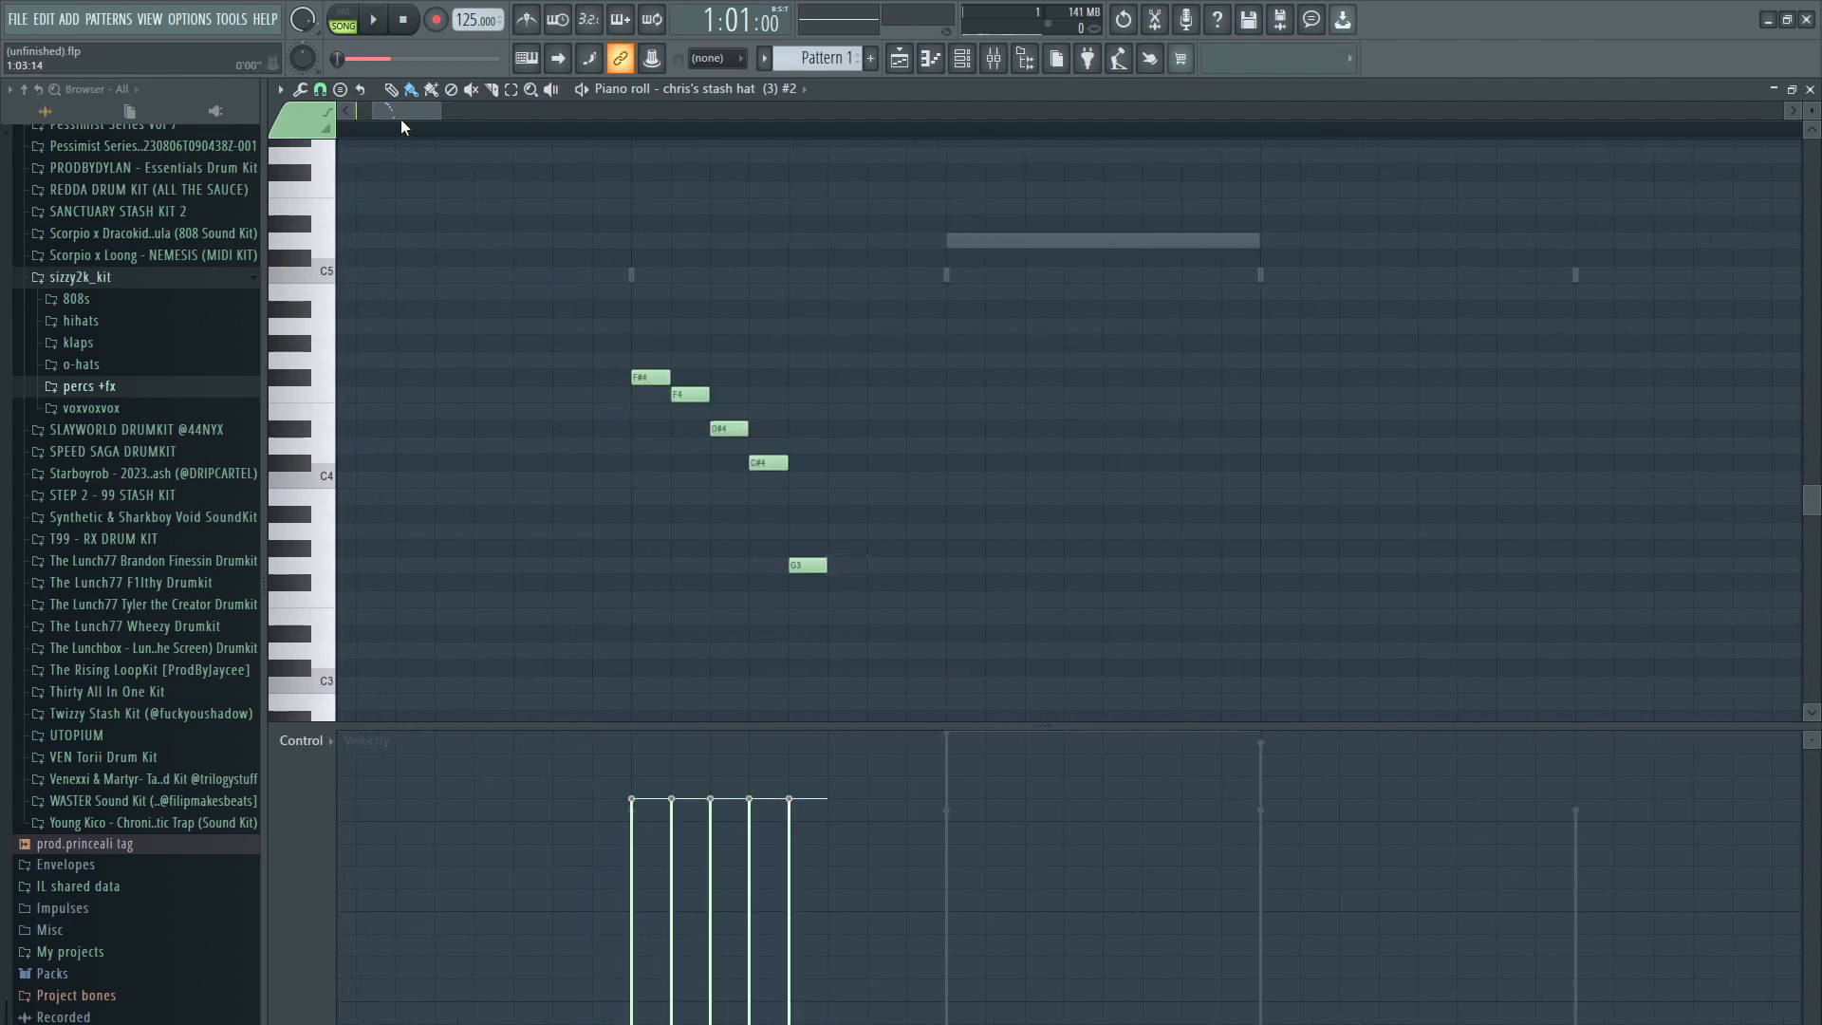
Step: Set the piano roll snap for the cloned hat to 1/2 step
{"action": "left_click", "coordinate": [320, 89]}
{"action": "left_click", "coordinate": [365, 252]}
{"action": "scroll", "coordinate": [708, 235], "scroll_direction": "down", "scroll_amount": 4, "text": "ctrl"}
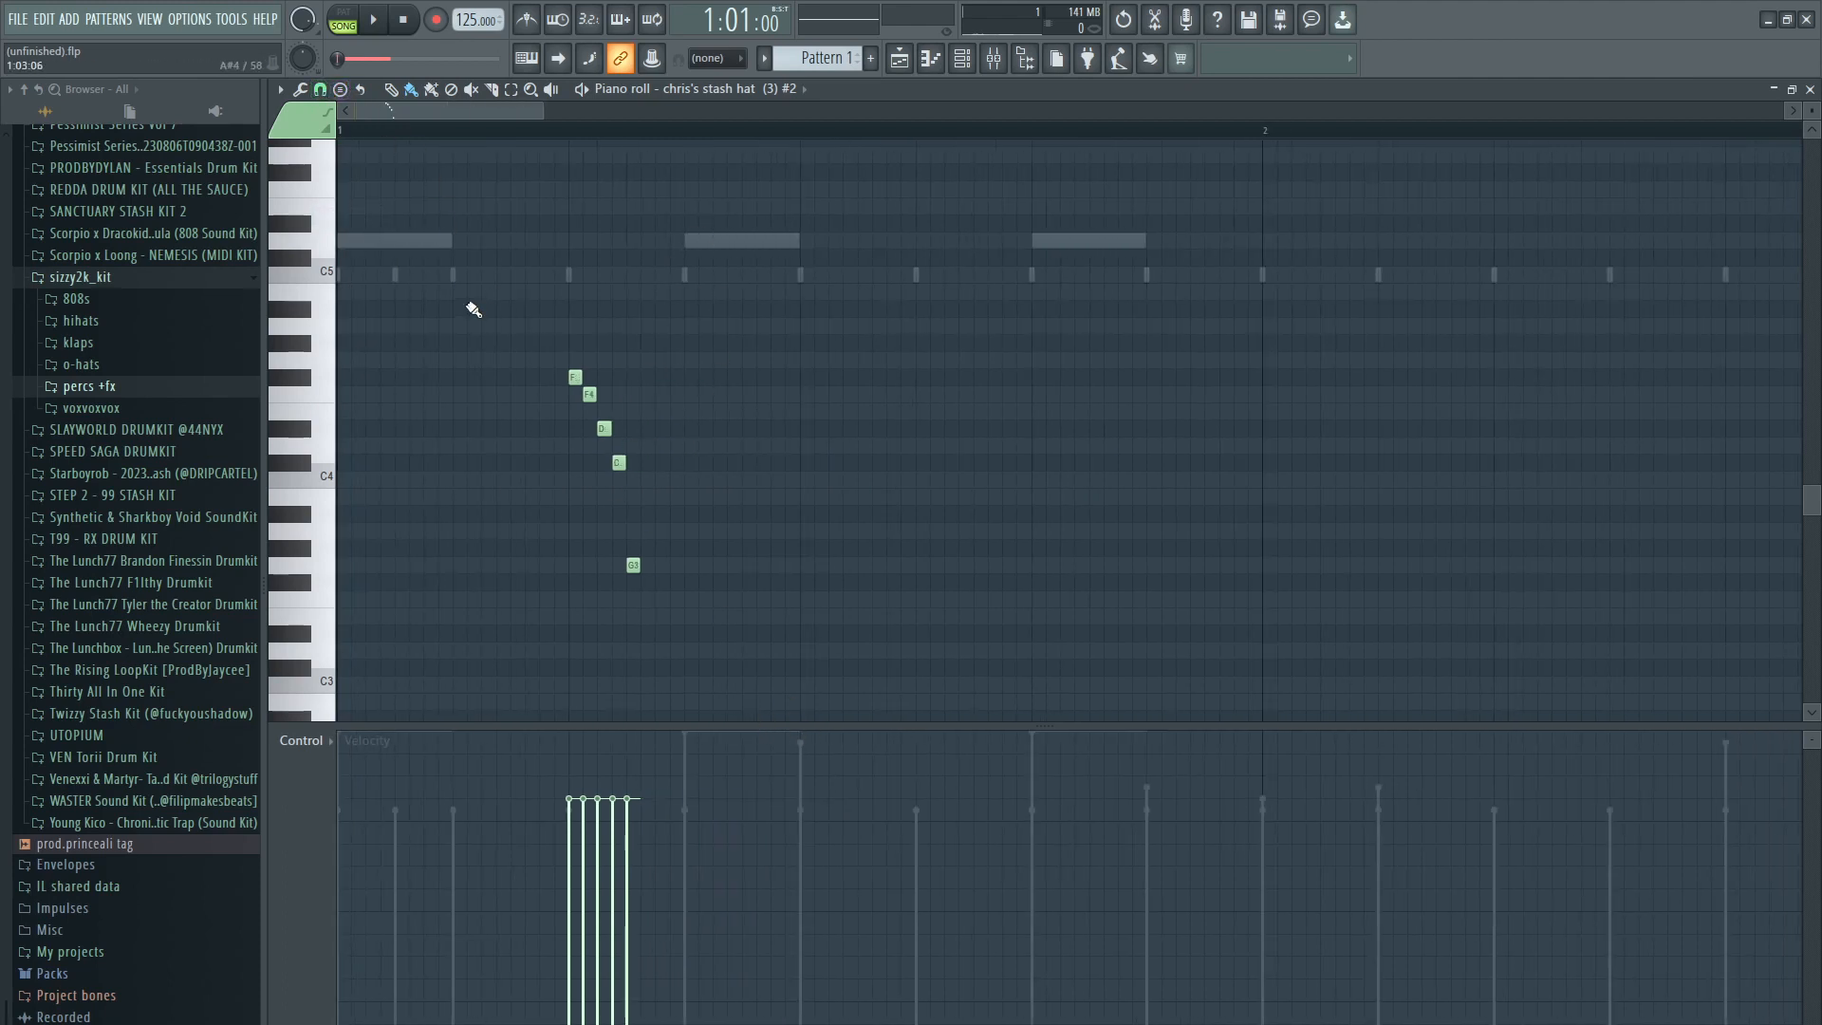
Step: Duplicate the five-note hat roll seven semitones lower at beat 4.5 of bar 1 and play the pattern
{"action": "mouse_move", "coordinate": [780, 675]}
{"action": "left_mouse_down", "text": "ctrl"}
{"action": "mouse_move", "coordinate": [480, 368]}
{"action": "mouse_move", "coordinate": [1073, 510]}
{"action": "mouse_move", "coordinate": [1151, 495]}
{"action": "left_mouse_up", "text": "ctrl"}
{"action": "left_click", "coordinate": [1045, 278], "text": "ctrl"}
{"action": "scroll", "coordinate": [952, 535], "scroll_direction": "down", "scroll_amount": 4, "text": "ctrl"}
{"action": "key", "text": "space"}
{"action": "scroll", "coordinate": [772, 696], "scroll_direction": "down", "scroll_amount": 2}
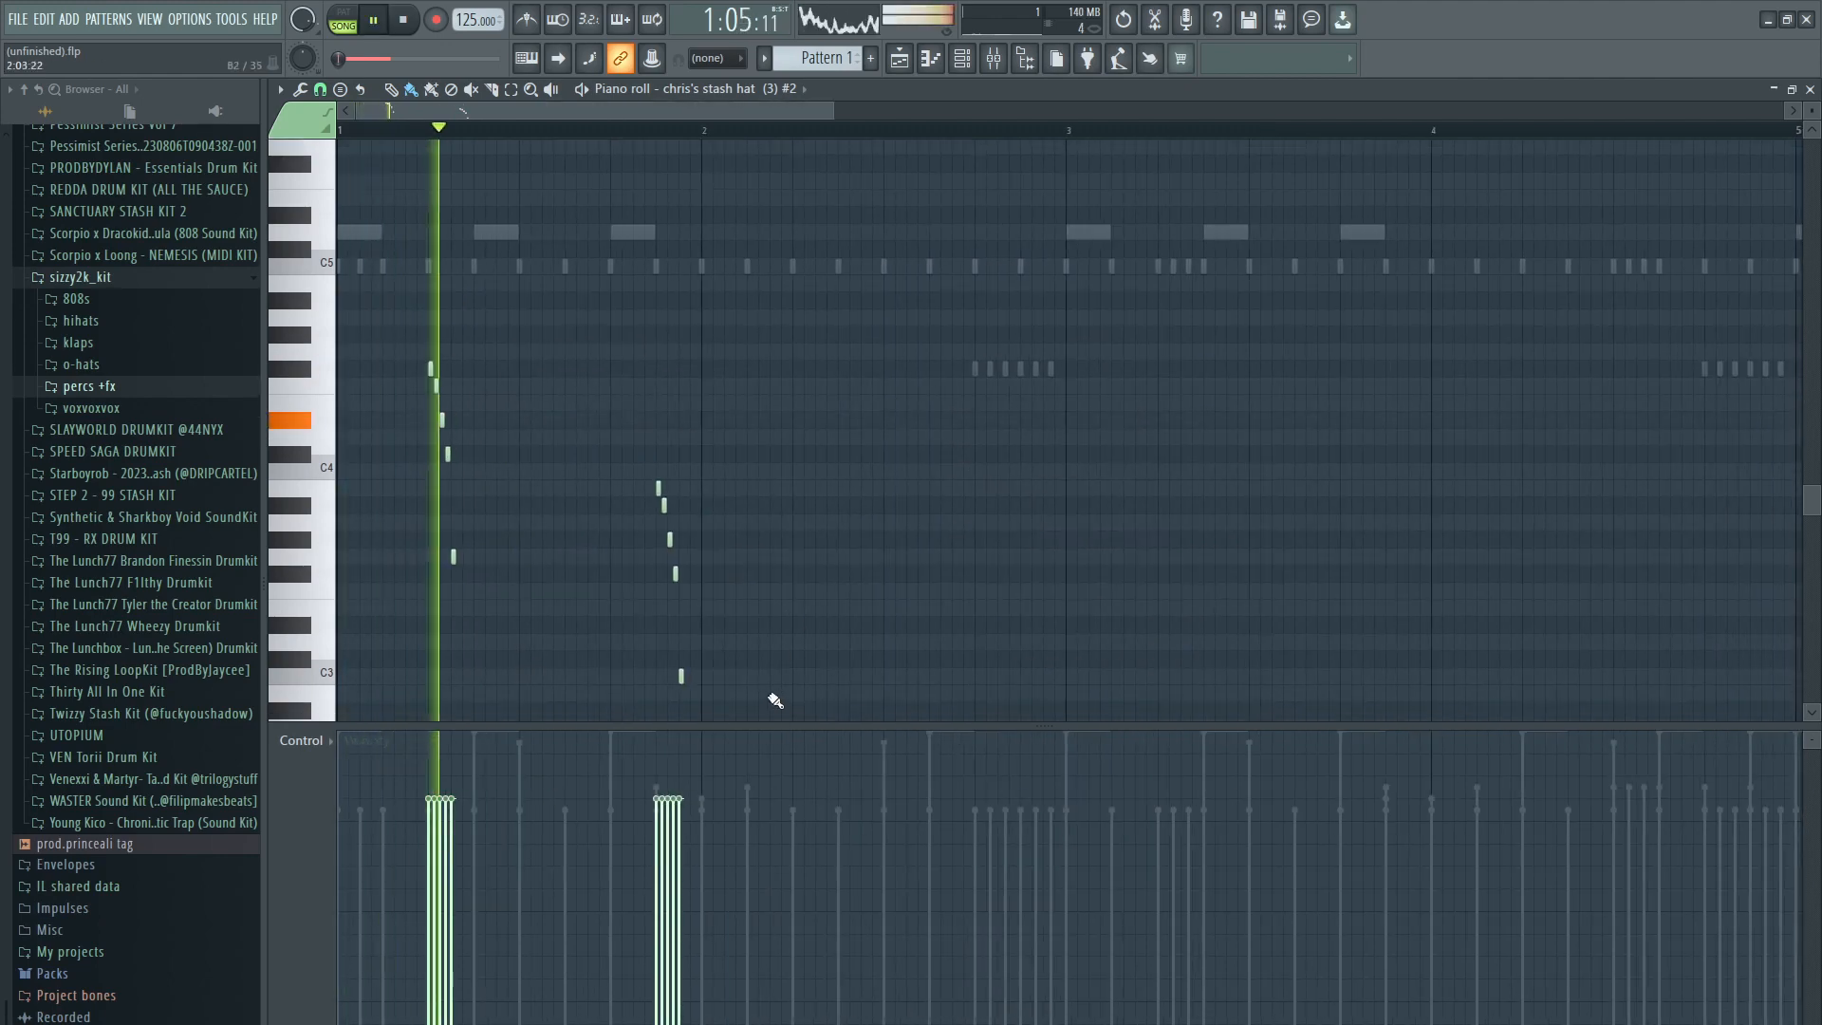
Step: Move the duplicated roll to beat 2.5 of bar 2, one semitone lower, and delete its last two notes
{"action": "left_click_drag", "start_coordinate": [771, 693], "coordinate": [644, 291], "text": "ctrl"}
{"action": "left_click_drag", "start_coordinate": [656, 396], "coordinate": [842, 411]}
{"action": "scroll", "coordinate": [902, 399], "scroll_direction": "up", "scroll_amount": 4, "text": "ctrl"}
{"action": "scroll", "coordinate": [901, 399], "scroll_direction": "up", "scroll_amount": 1}
{"action": "left_click", "coordinate": [896, 543], "text": "ctrl"}
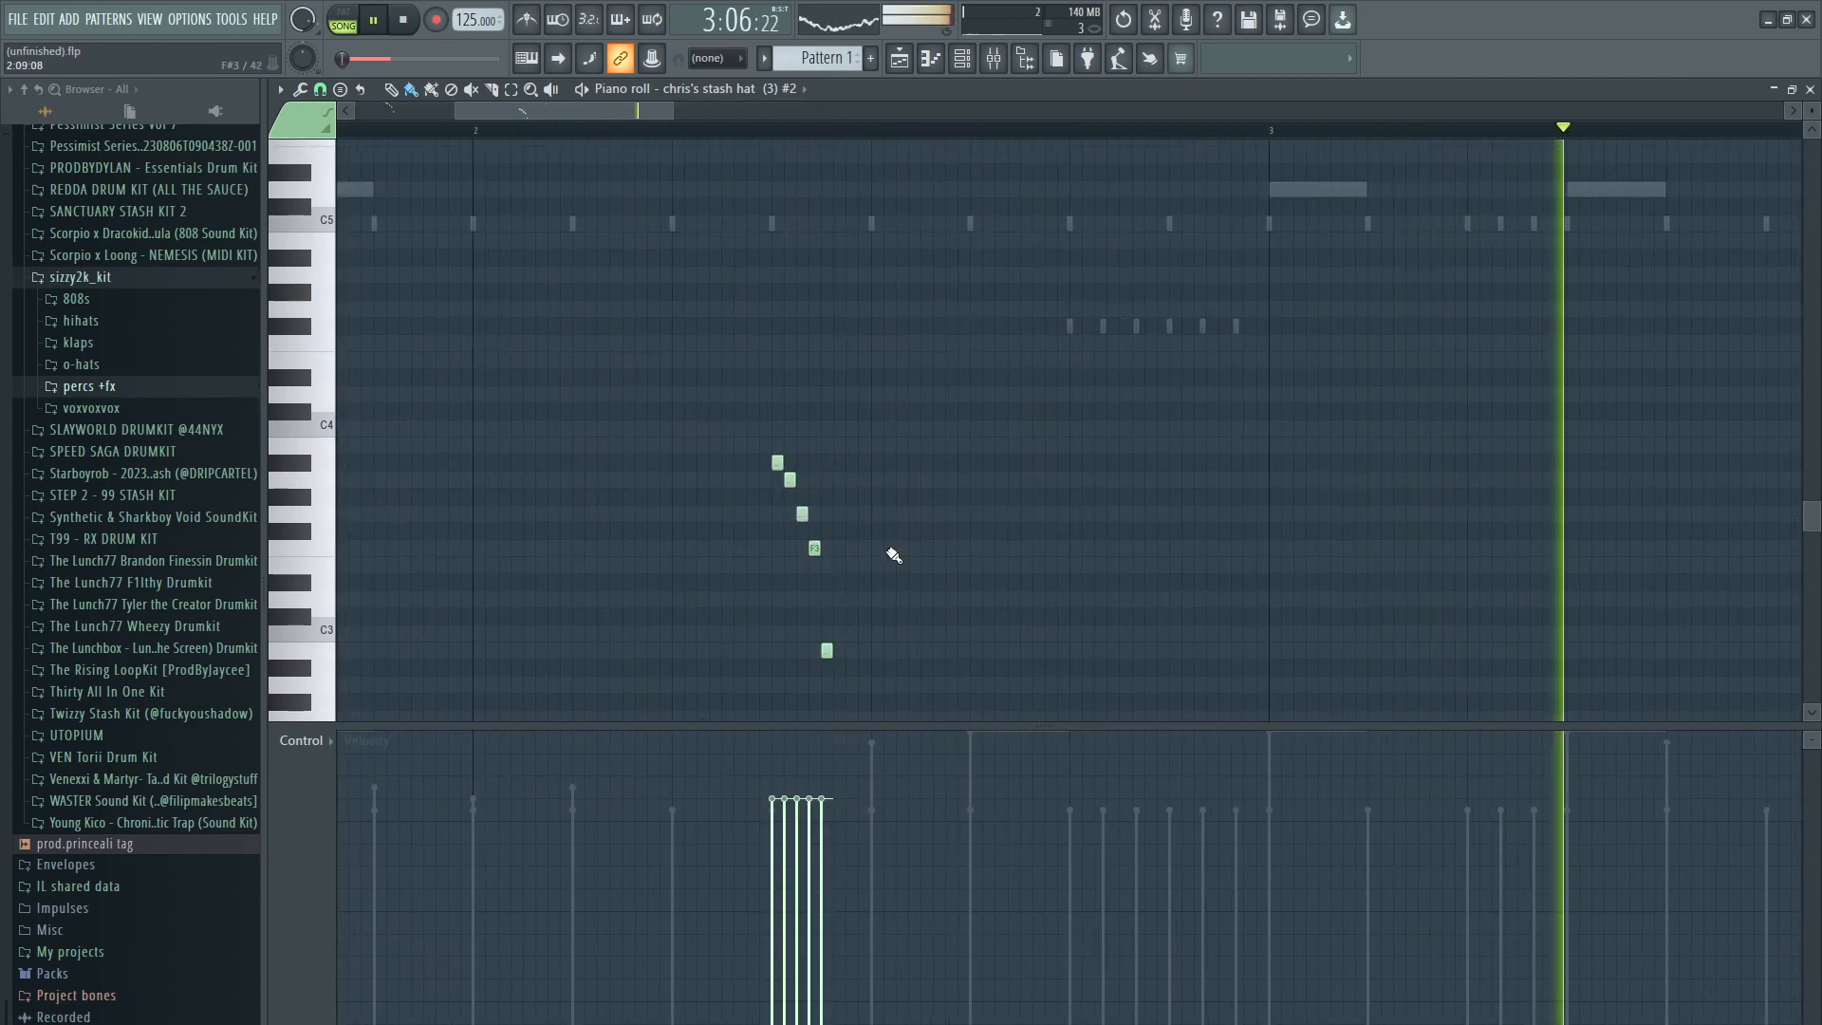
{"action": "right_click", "coordinate": [827, 649]}
{"action": "scroll", "coordinate": [824, 640], "scroll_direction": "up", "scroll_amount": 3, "text": "ctrl"}
{"action": "right_click", "coordinate": [798, 548]}
{"action": "scroll", "coordinate": [776, 541], "scroll_direction": "down", "scroll_amount": 2, "text": "ctrl"}
{"action": "scroll", "coordinate": [767, 537], "scroll_direction": "down", "scroll_amount": 5, "text": "ctrl"}
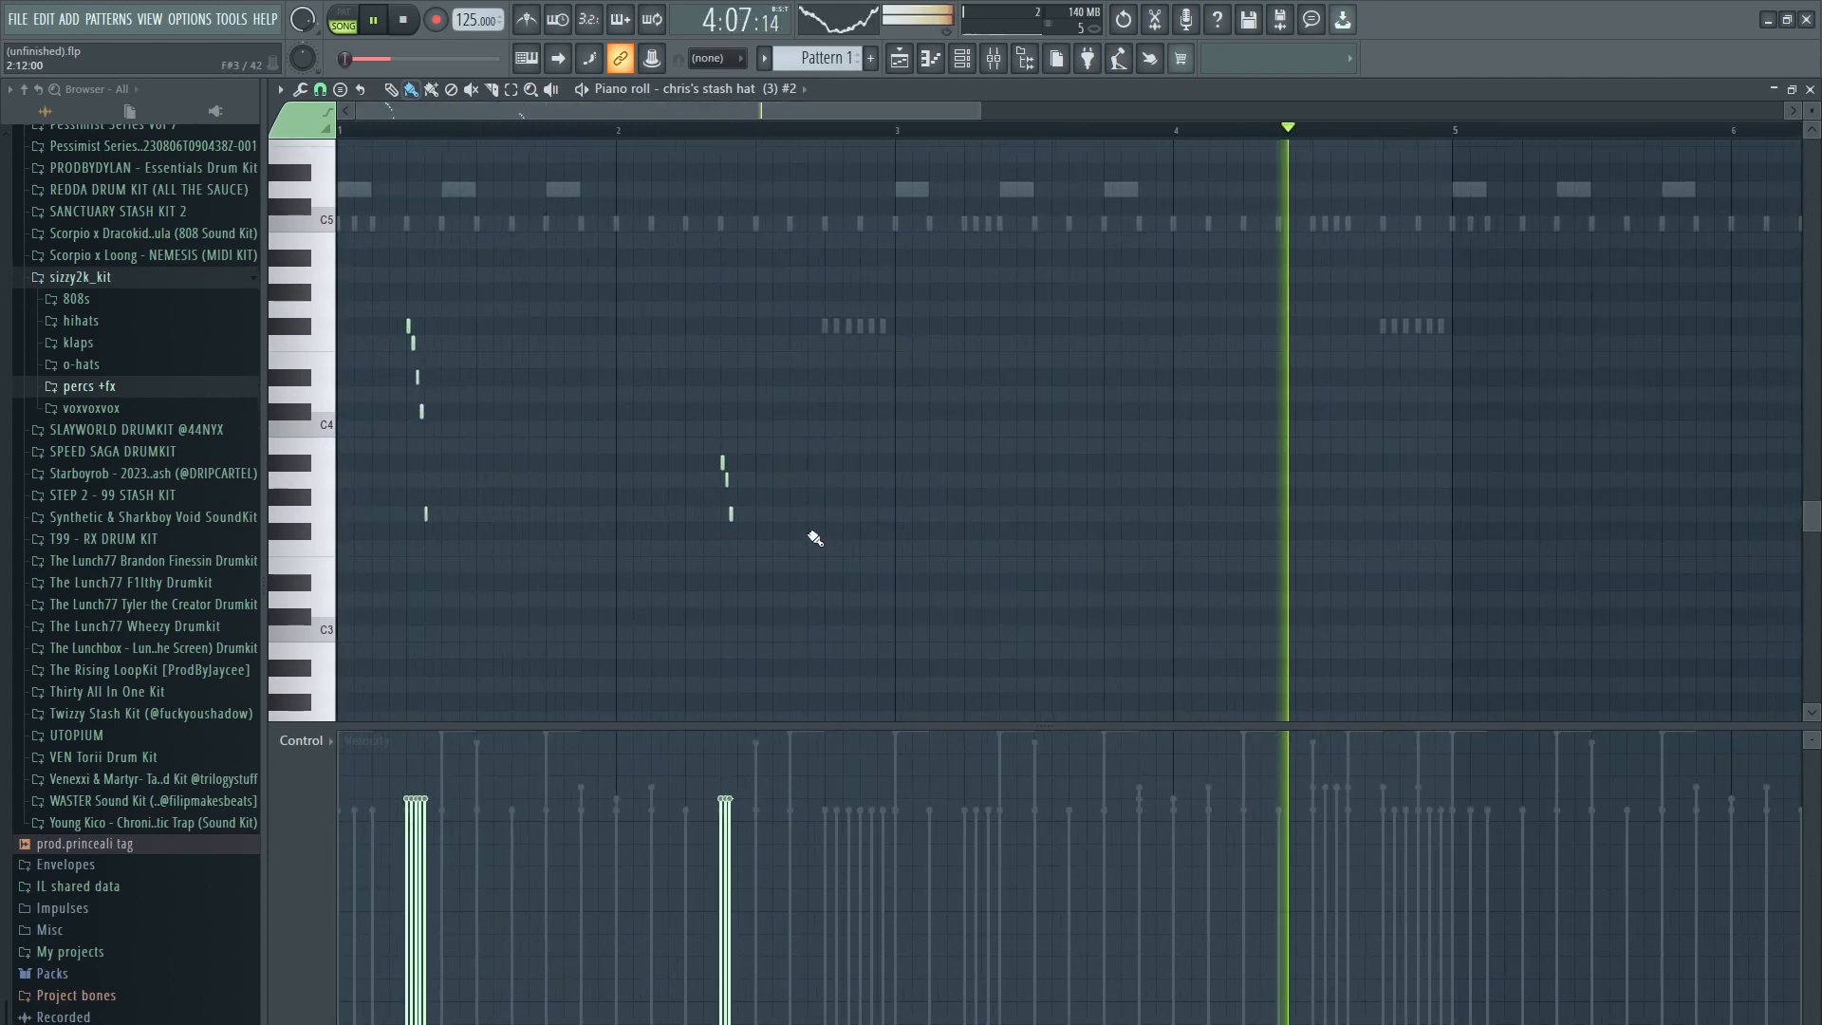
Step: Draw a descending hat roll across the last beat of bar 2, starting with two G#3 notes, and play the pattern
{"action": "scroll", "coordinate": [828, 561], "scroll_direction": "up", "scroll_amount": 6, "text": "ctrl"}
{"action": "scroll", "coordinate": [809, 498], "scroll_direction": "up", "scroll_amount": 1, "text": "ctrl"}
{"action": "left_click_drag", "start_coordinate": [815, 497], "coordinate": [850, 497]}
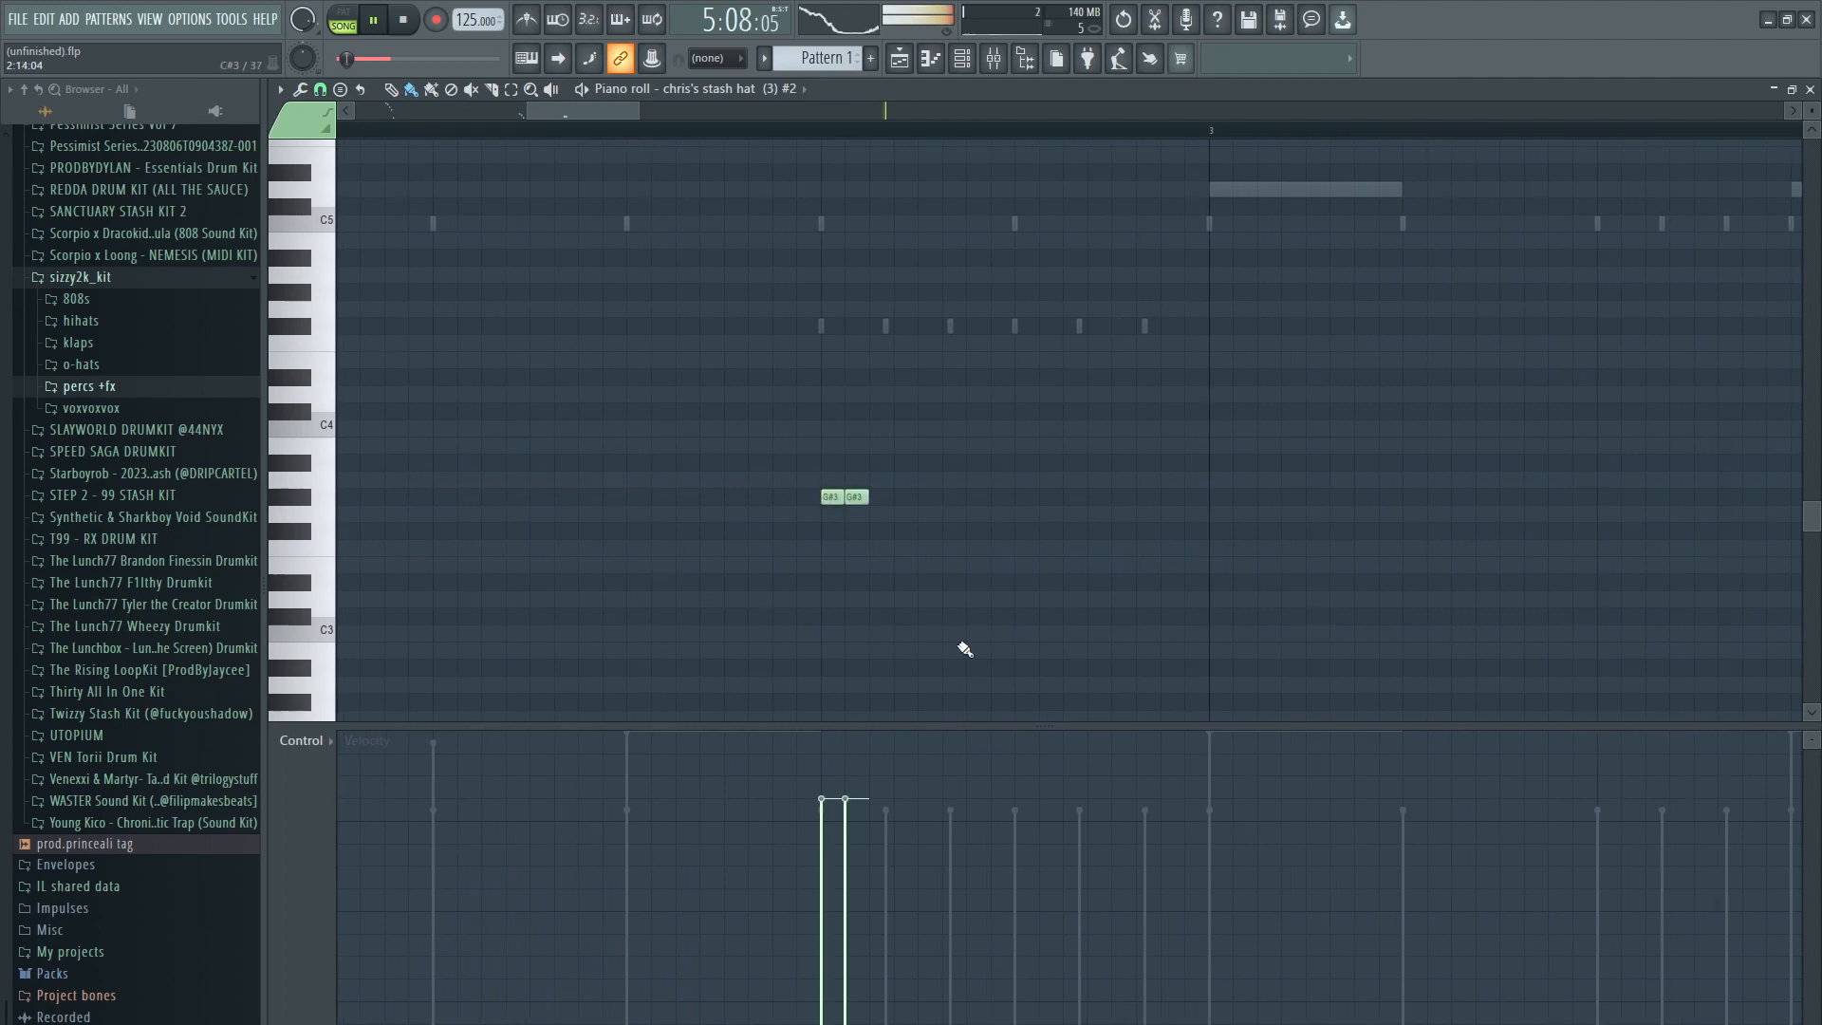
{"action": "scroll", "coordinate": [939, 588], "scroll_direction": "up", "scroll_amount": 1, "text": "ctrl"}
{"action": "left_click_drag", "start_coordinate": [923, 597], "coordinate": [1129, 720]}
{"action": "scroll", "coordinate": [1067, 617], "scroll_direction": "down", "scroll_amount": 2}
{"action": "scroll", "coordinate": [1129, 588], "scroll_direction": "down", "scroll_amount": 6}
{"action": "scroll", "coordinate": [1126, 517], "scroll_direction": "down", "scroll_amount": 3, "text": "ctrl"}
{"action": "scroll", "coordinate": [1120, 522], "scroll_direction": "down", "scroll_amount": 4, "text": "ctrl"}
{"action": "scroll", "coordinate": [1024, 569], "scroll_direction": "up", "scroll_amount": 8}
{"action": "key", "text": "space"}
{"action": "key", "text": "space"}
{"action": "scroll", "coordinate": [398, 313], "scroll_direction": "down", "scroll_amount": 1}
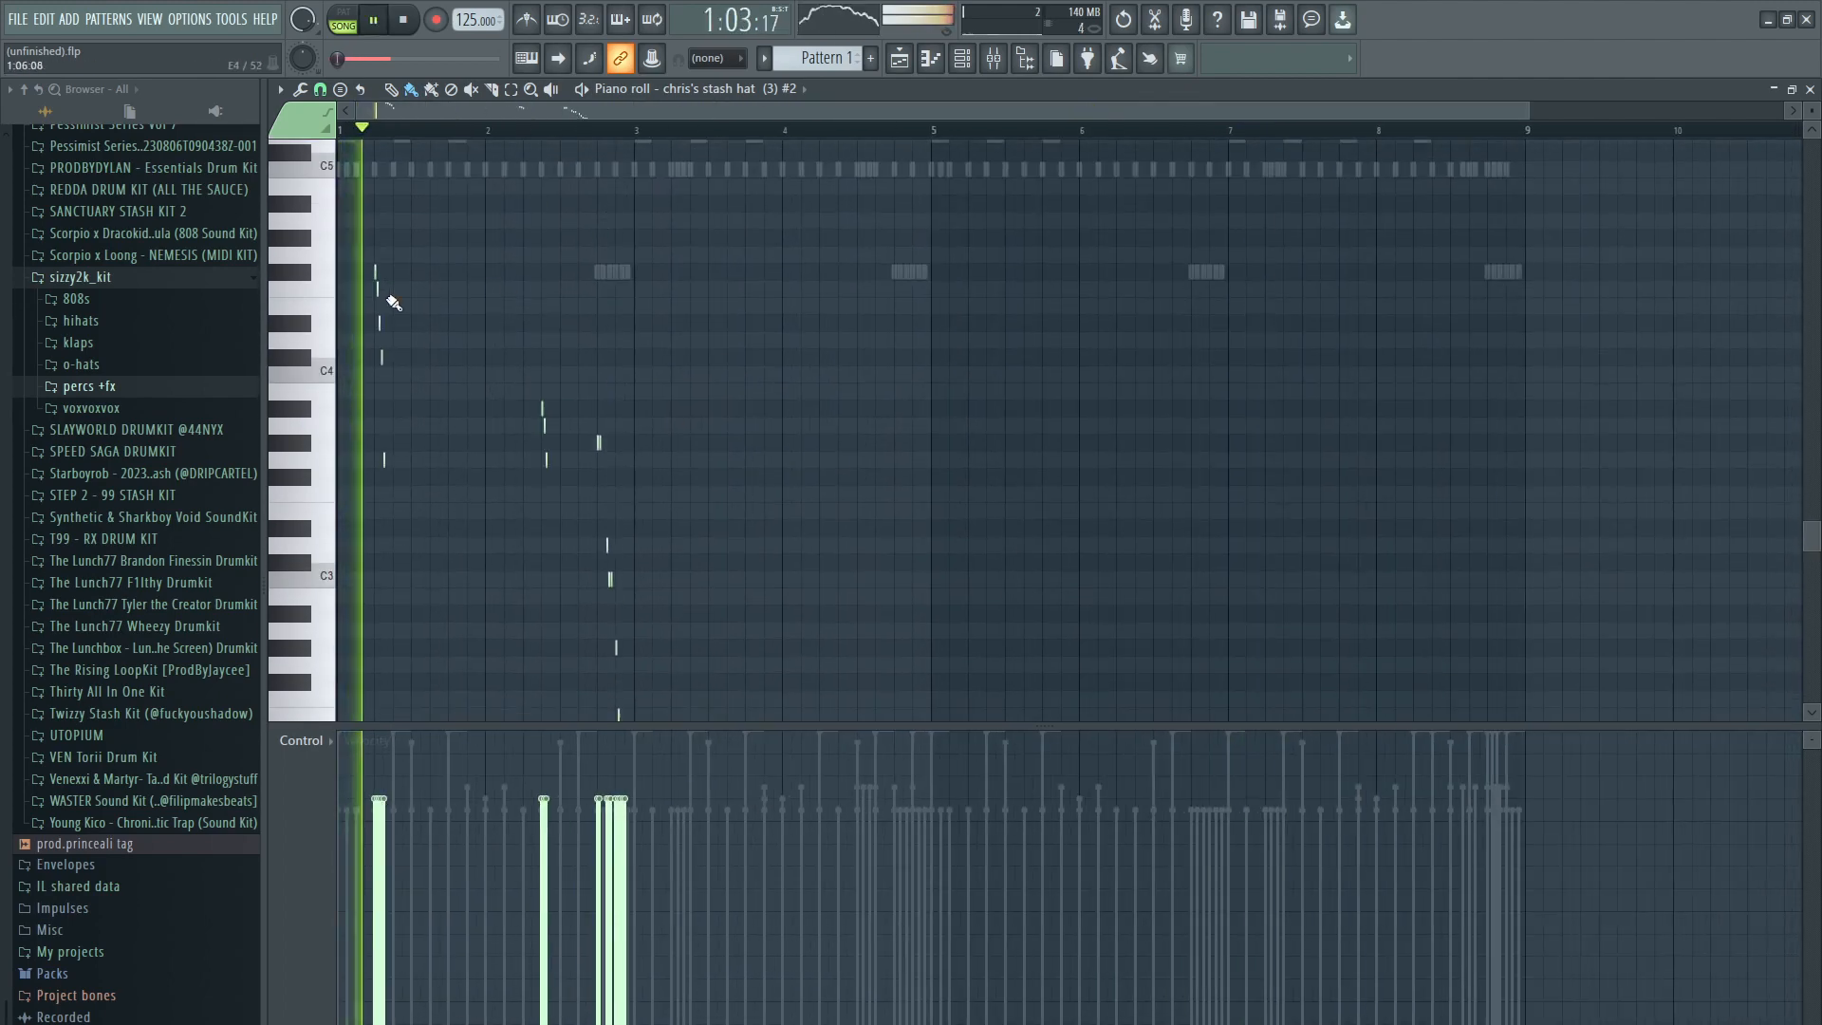
{"action": "scroll", "coordinate": [394, 299], "scroll_direction": "up", "scroll_amount": 4, "text": "ctrl"}
{"action": "scroll", "coordinate": [996, 379], "scroll_direction": "down", "scroll_amount": 4, "text": "ctrl"}
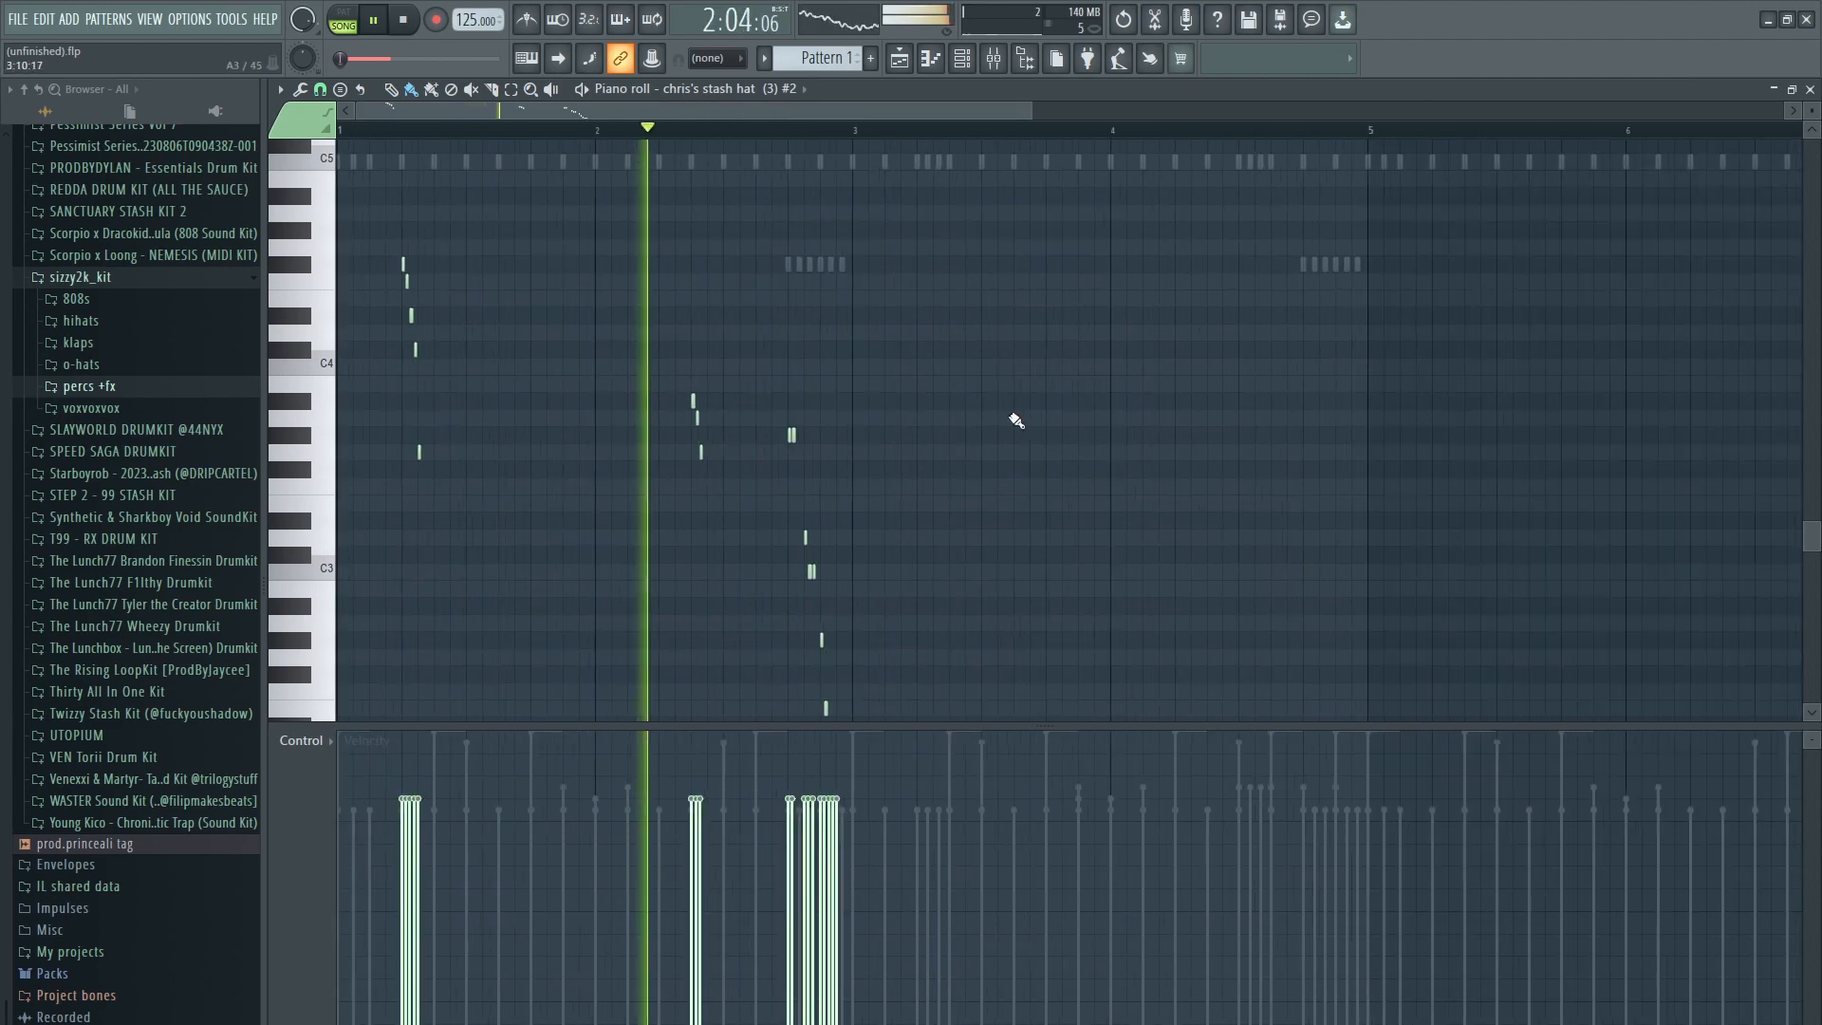
Step: Move the first roll to beat 3.5 of bar 1 and copy the hat rolls into bars 4, 5, 6 and 8
{"action": "scroll", "coordinate": [1044, 569], "scroll_direction": "down", "scroll_amount": 3}
{"action": "scroll", "coordinate": [980, 674], "scroll_direction": "up", "scroll_amount": 5}
{"action": "key", "text": "ctrl+a"}
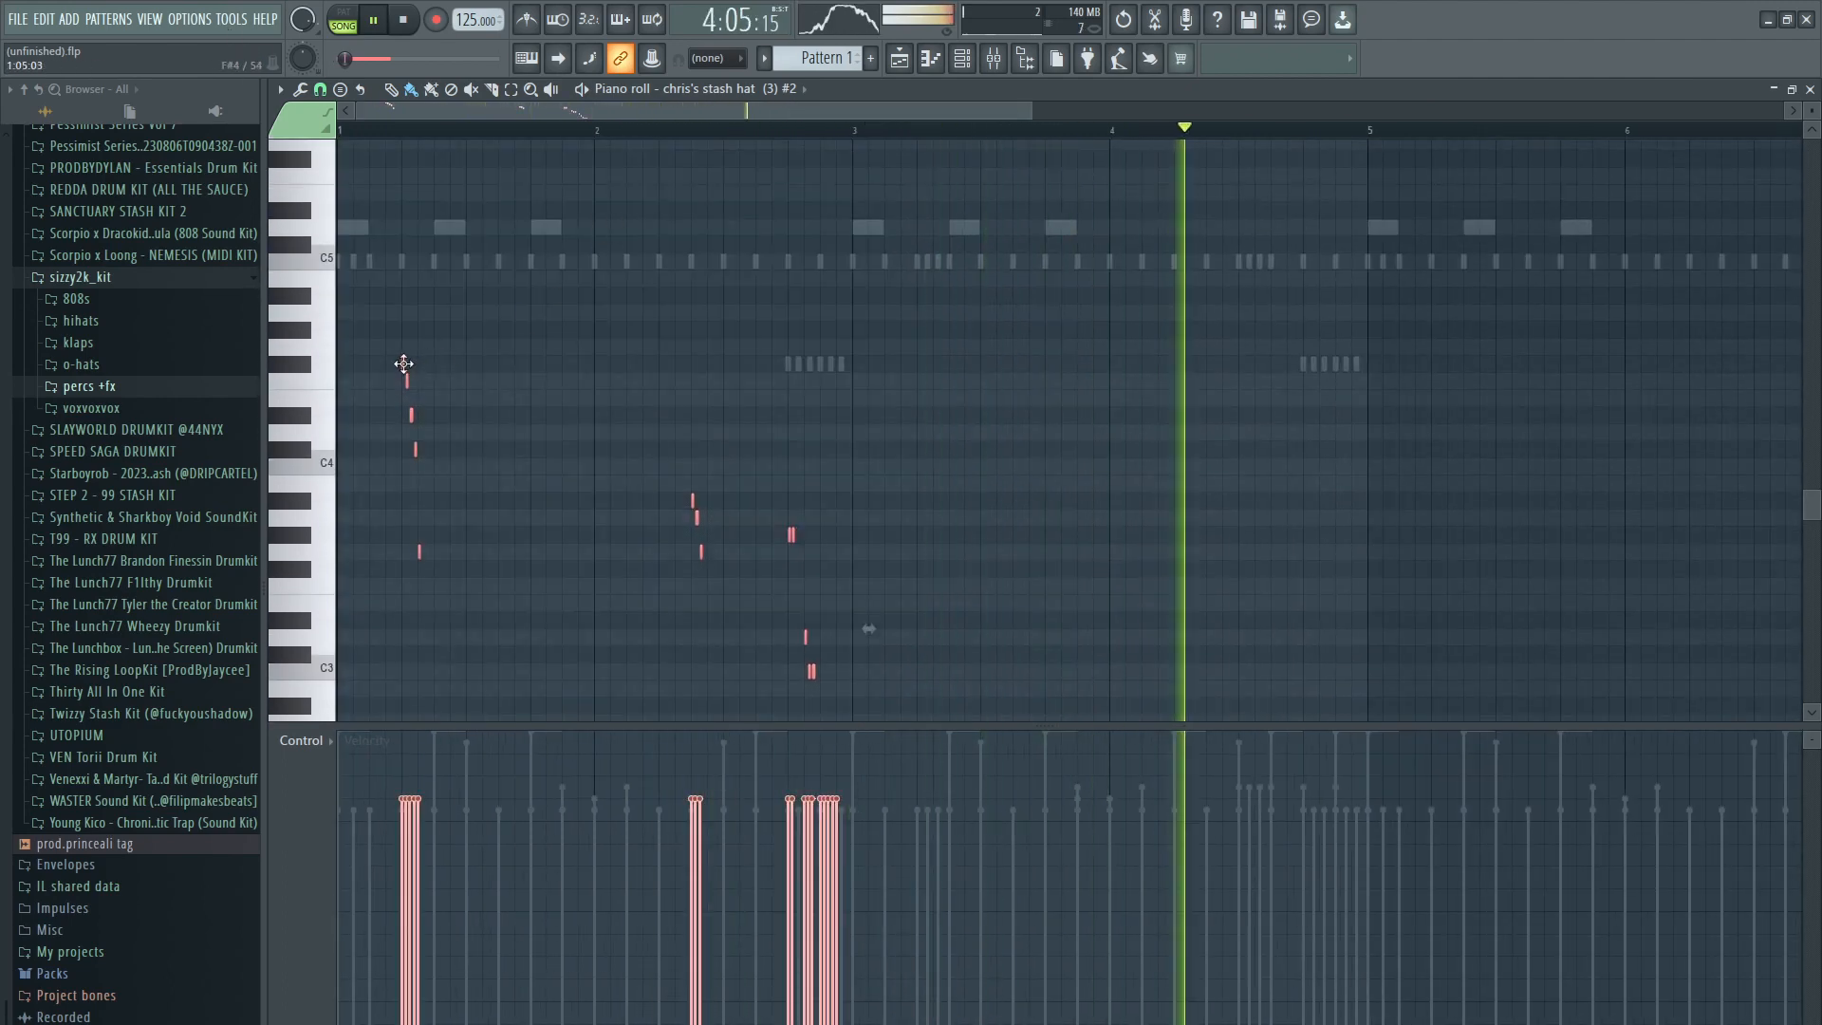
{"action": "left_click_drag", "start_coordinate": [404, 379], "coordinate": [946, 378], "text": "shift"}
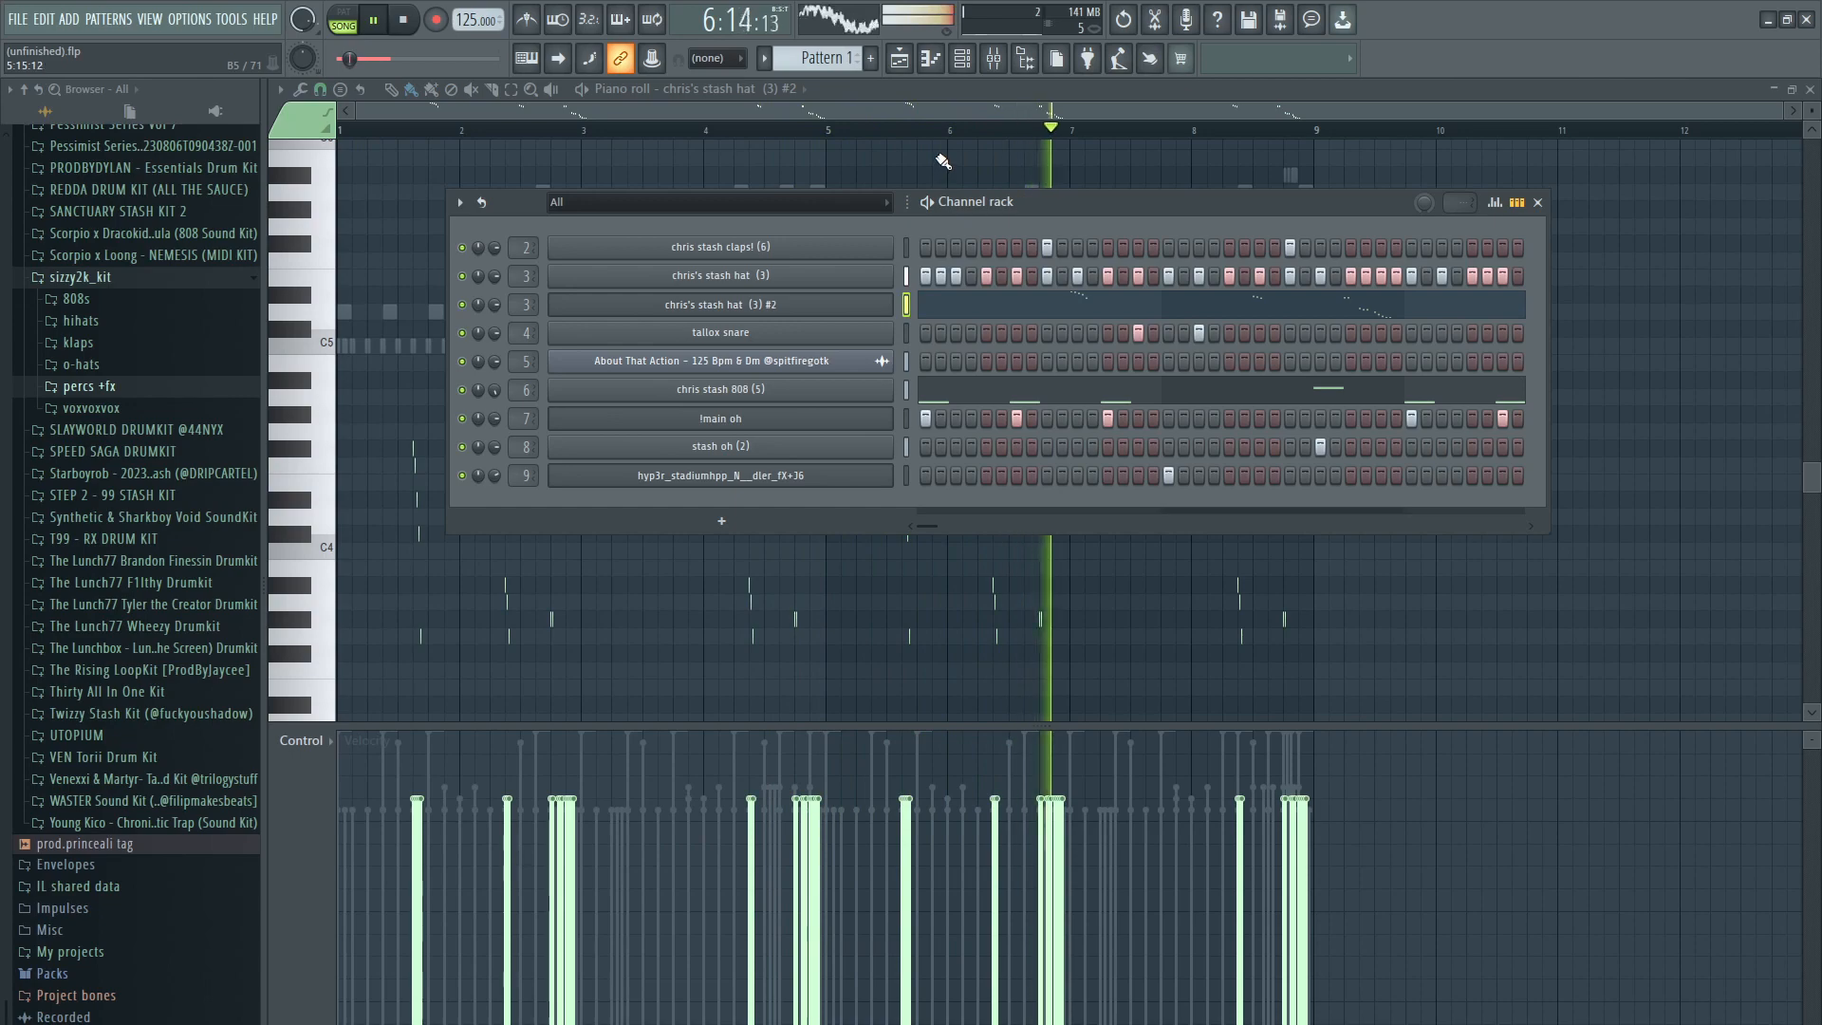
{"action": "key", "text": "F6"}
{"action": "scroll", "coordinate": [1113, 293], "scroll_direction": "down", "scroll_amount": 3}
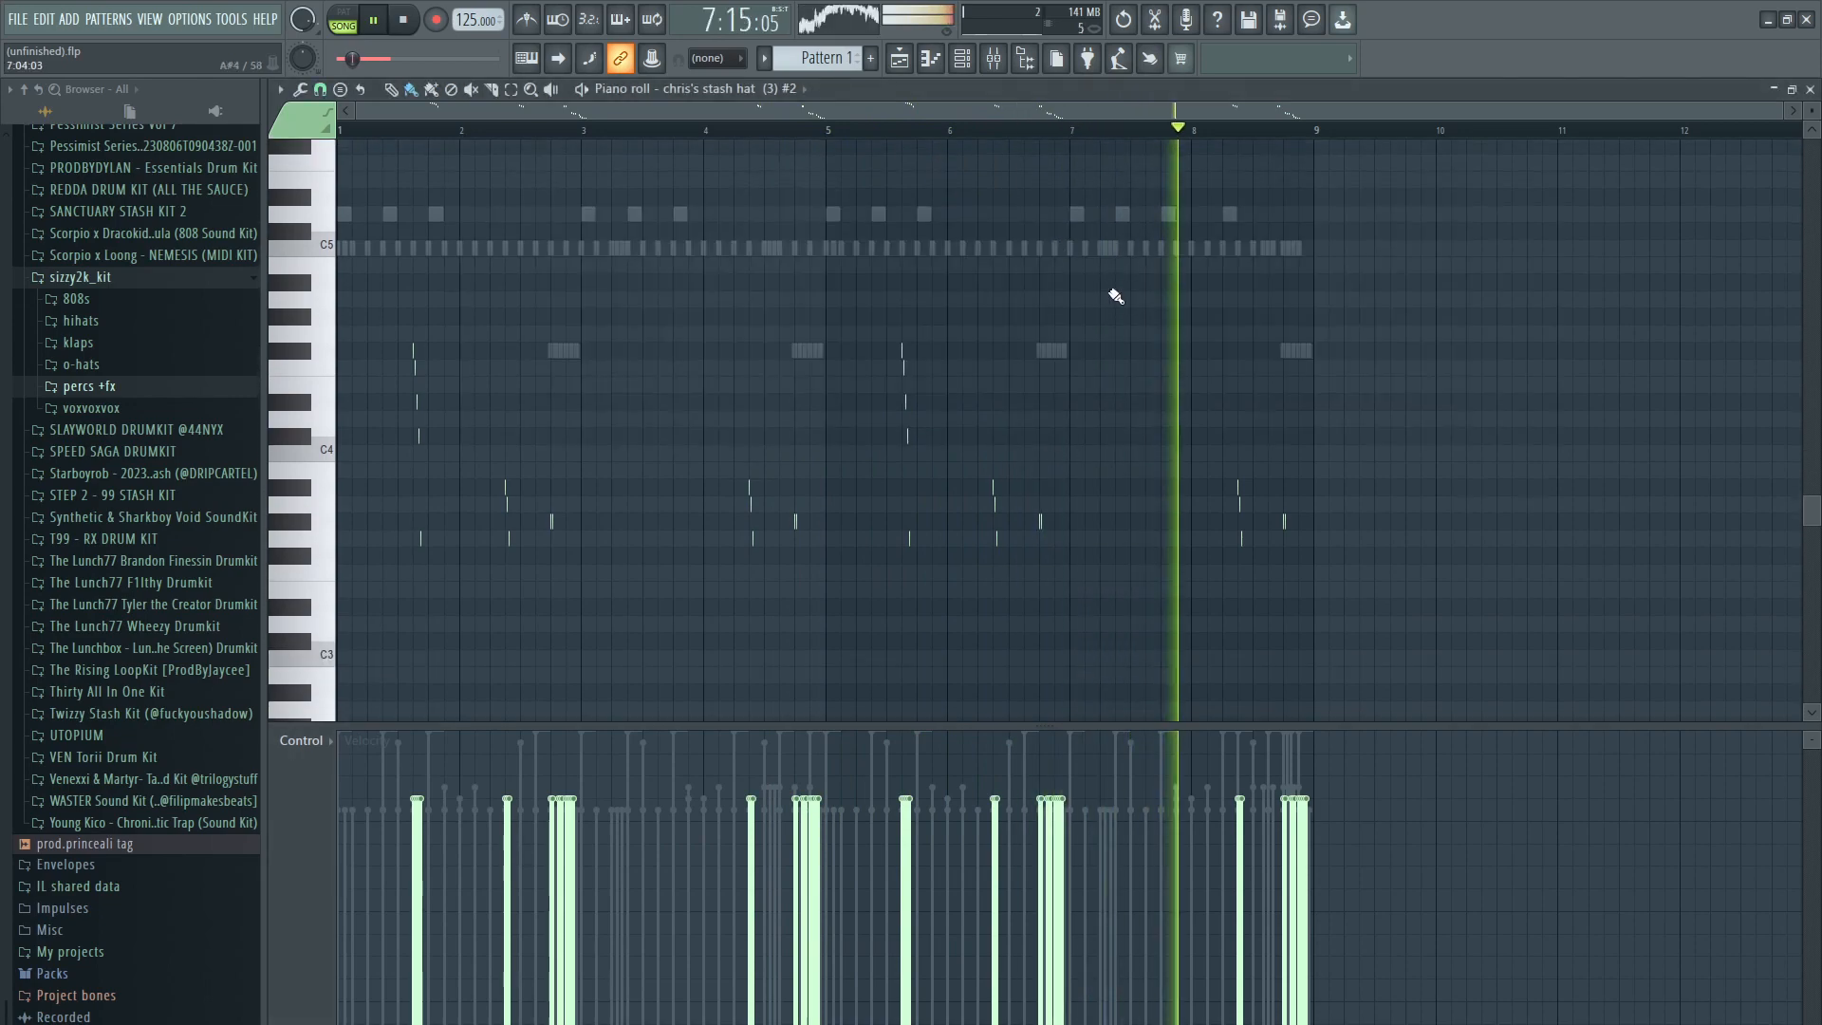
{"action": "scroll", "coordinate": [1347, 509], "scroll_direction": "up", "scroll_amount": 2}
{"action": "scroll", "coordinate": [1177, 509], "scroll_direction": "up", "scroll_amount": 6}
{"action": "scroll", "coordinate": [1173, 465], "scroll_direction": "down", "scroll_amount": 5}
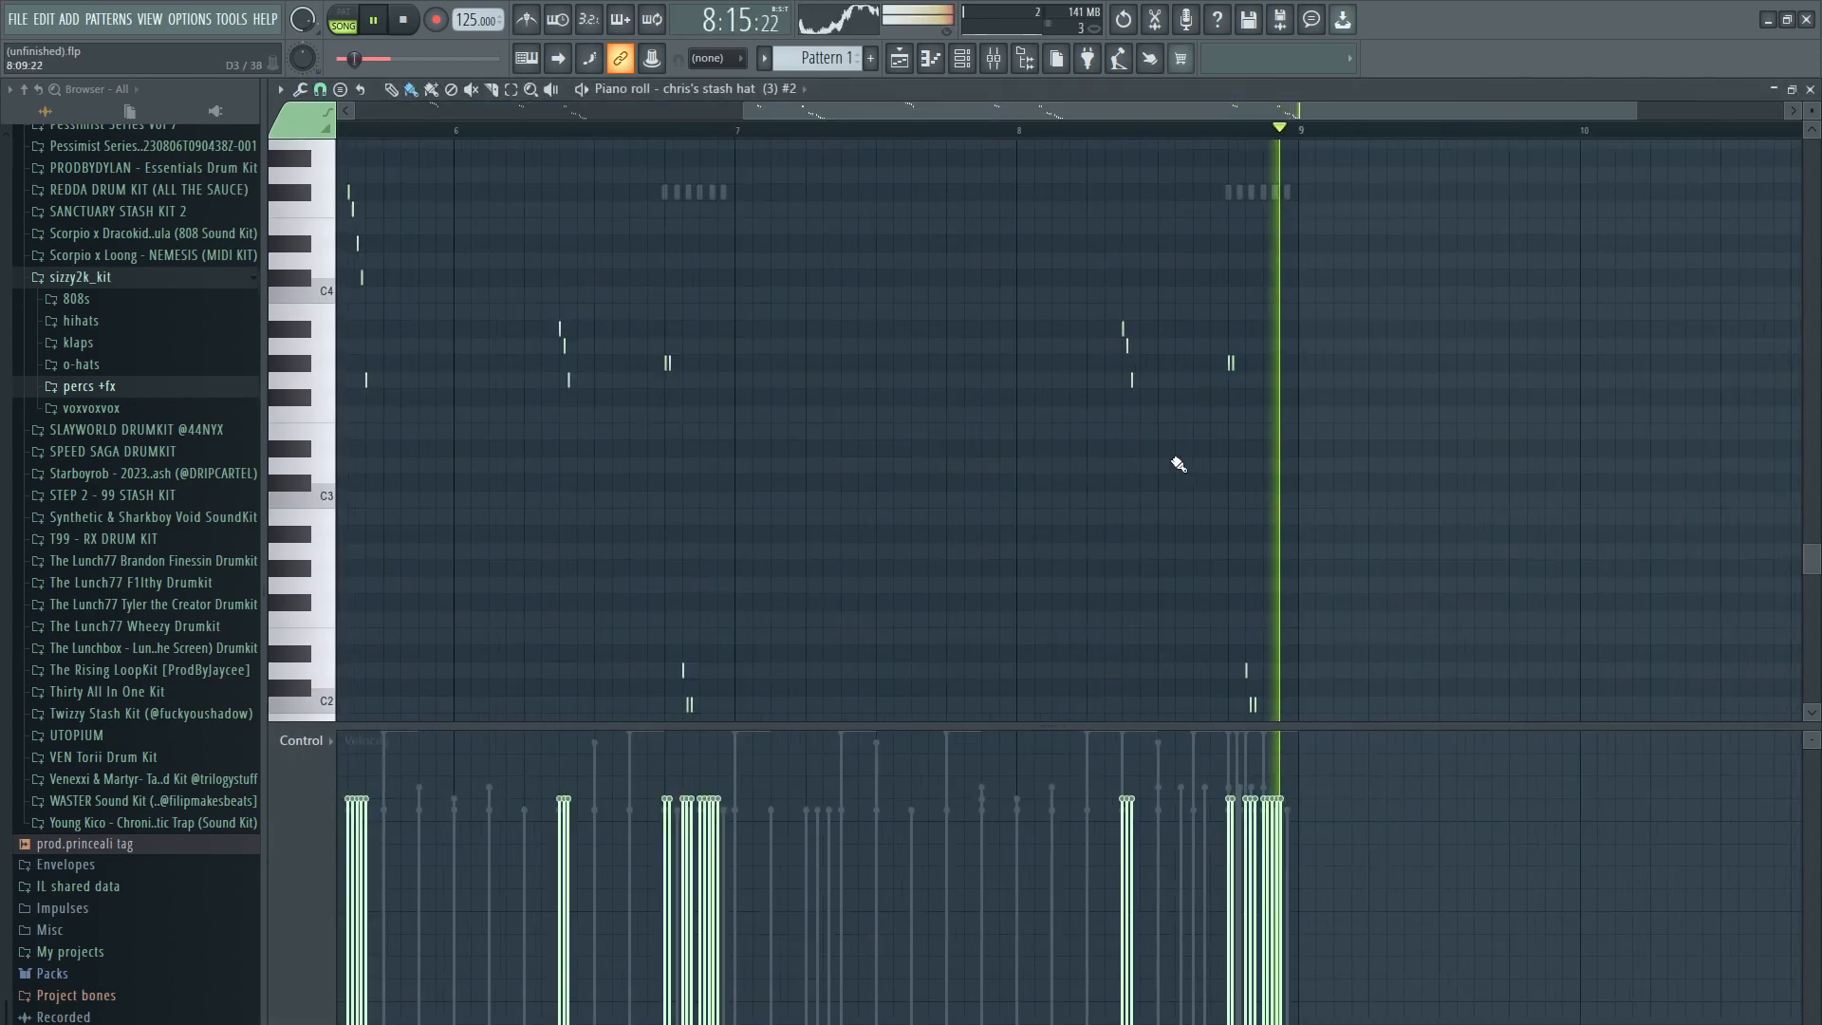
Step: Route the chris's stash hat (3) #2 channel to mixer insert 1
{"action": "left_click", "coordinate": [991, 64]}
{"action": "left_click", "coordinate": [971, 71]}
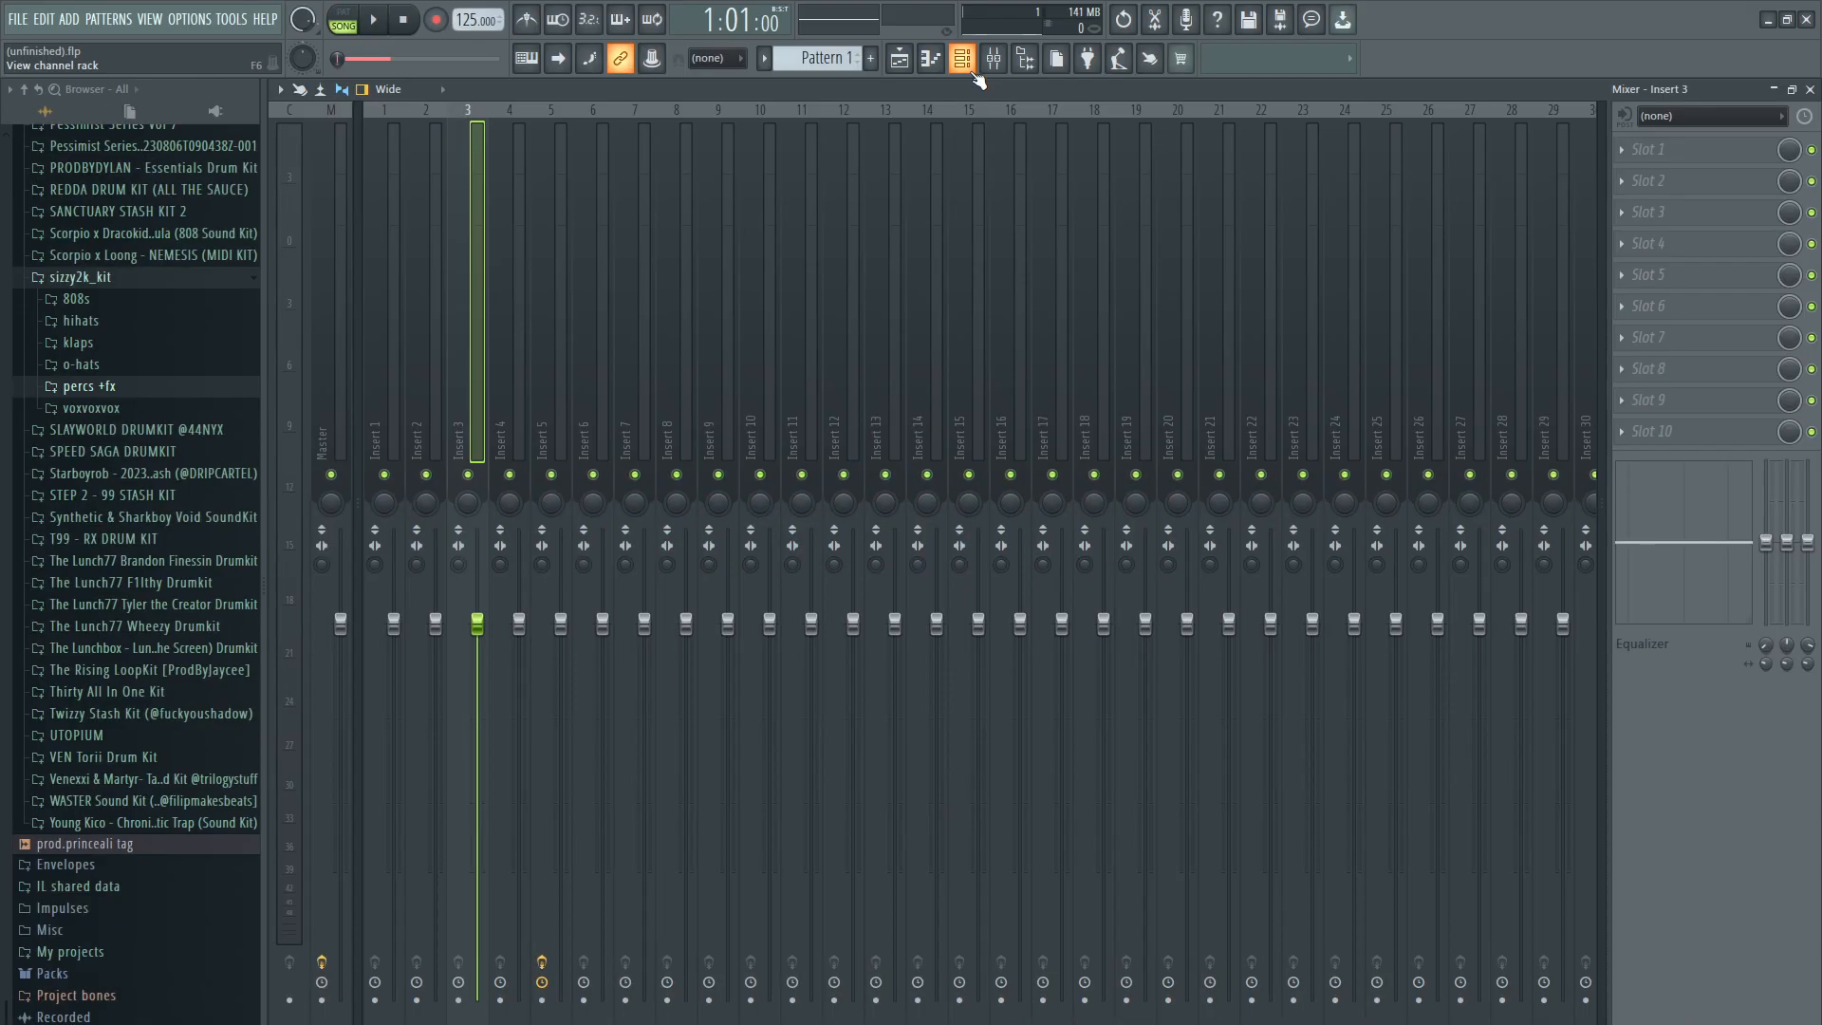
{"action": "left_click", "coordinate": [972, 71]}
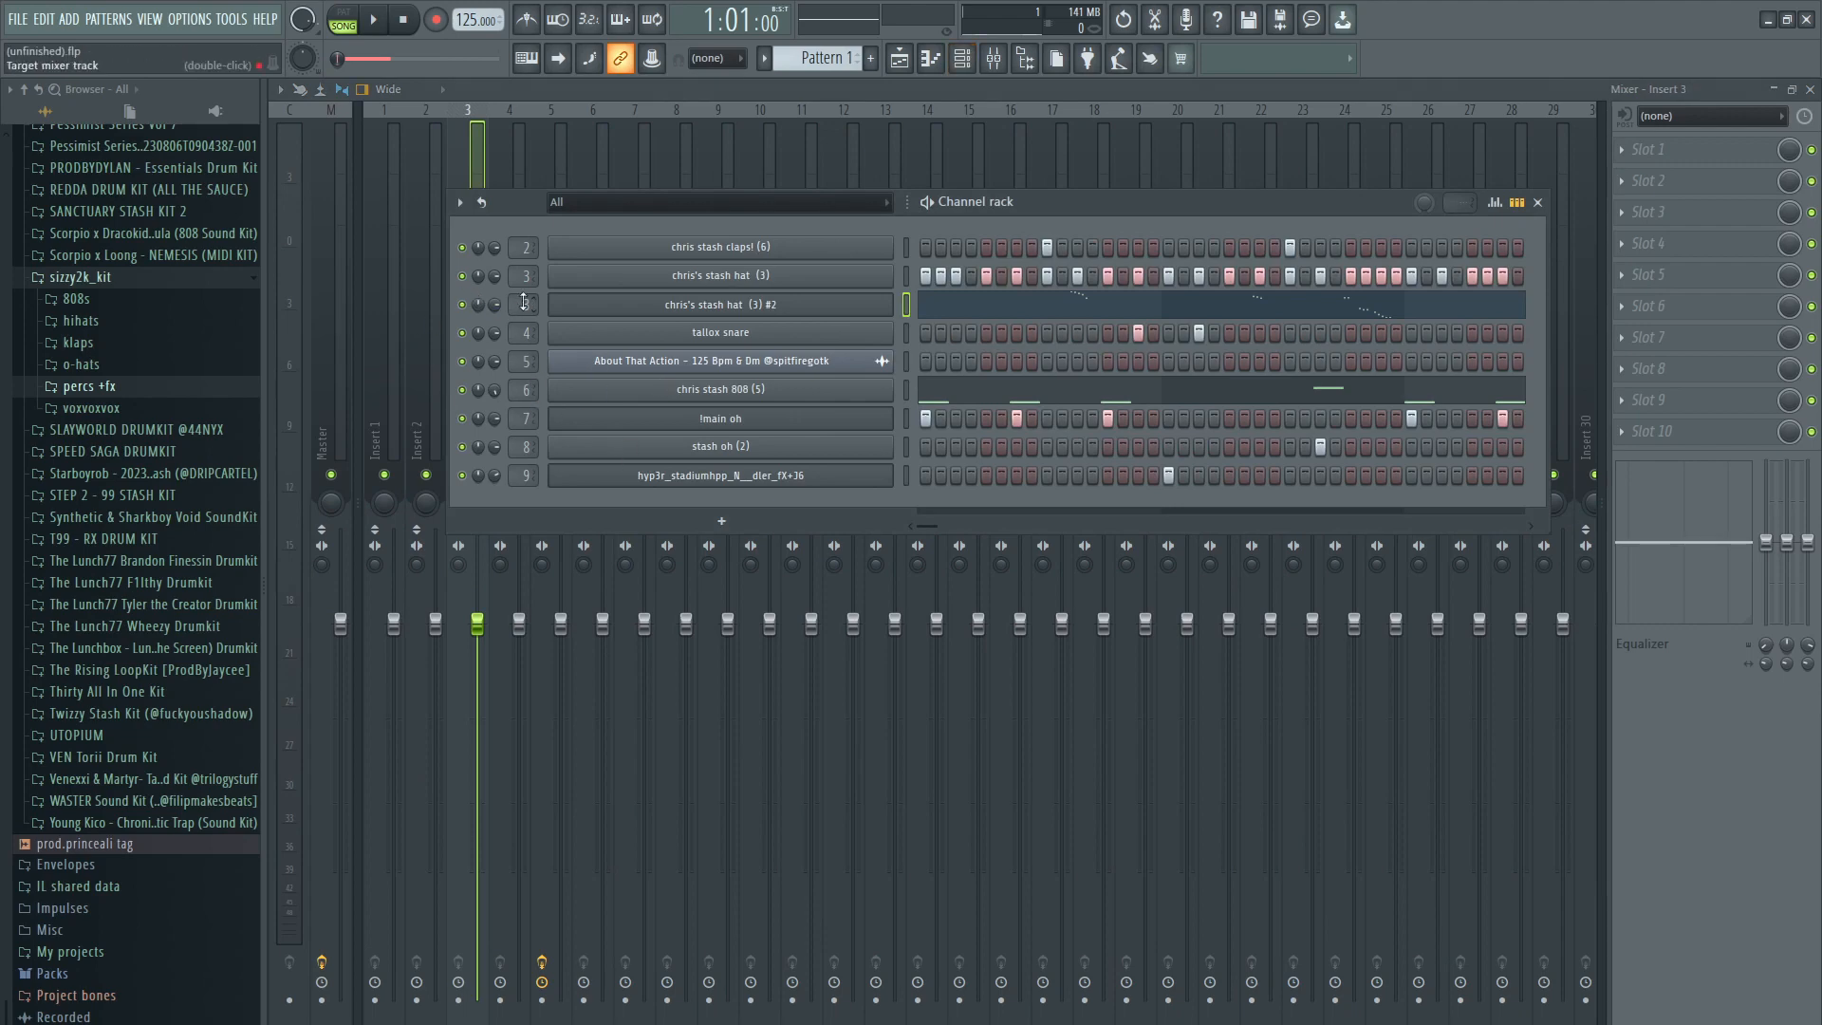
{"action": "left_click_drag", "start_coordinate": [524, 301], "coordinate": [523, 317]}
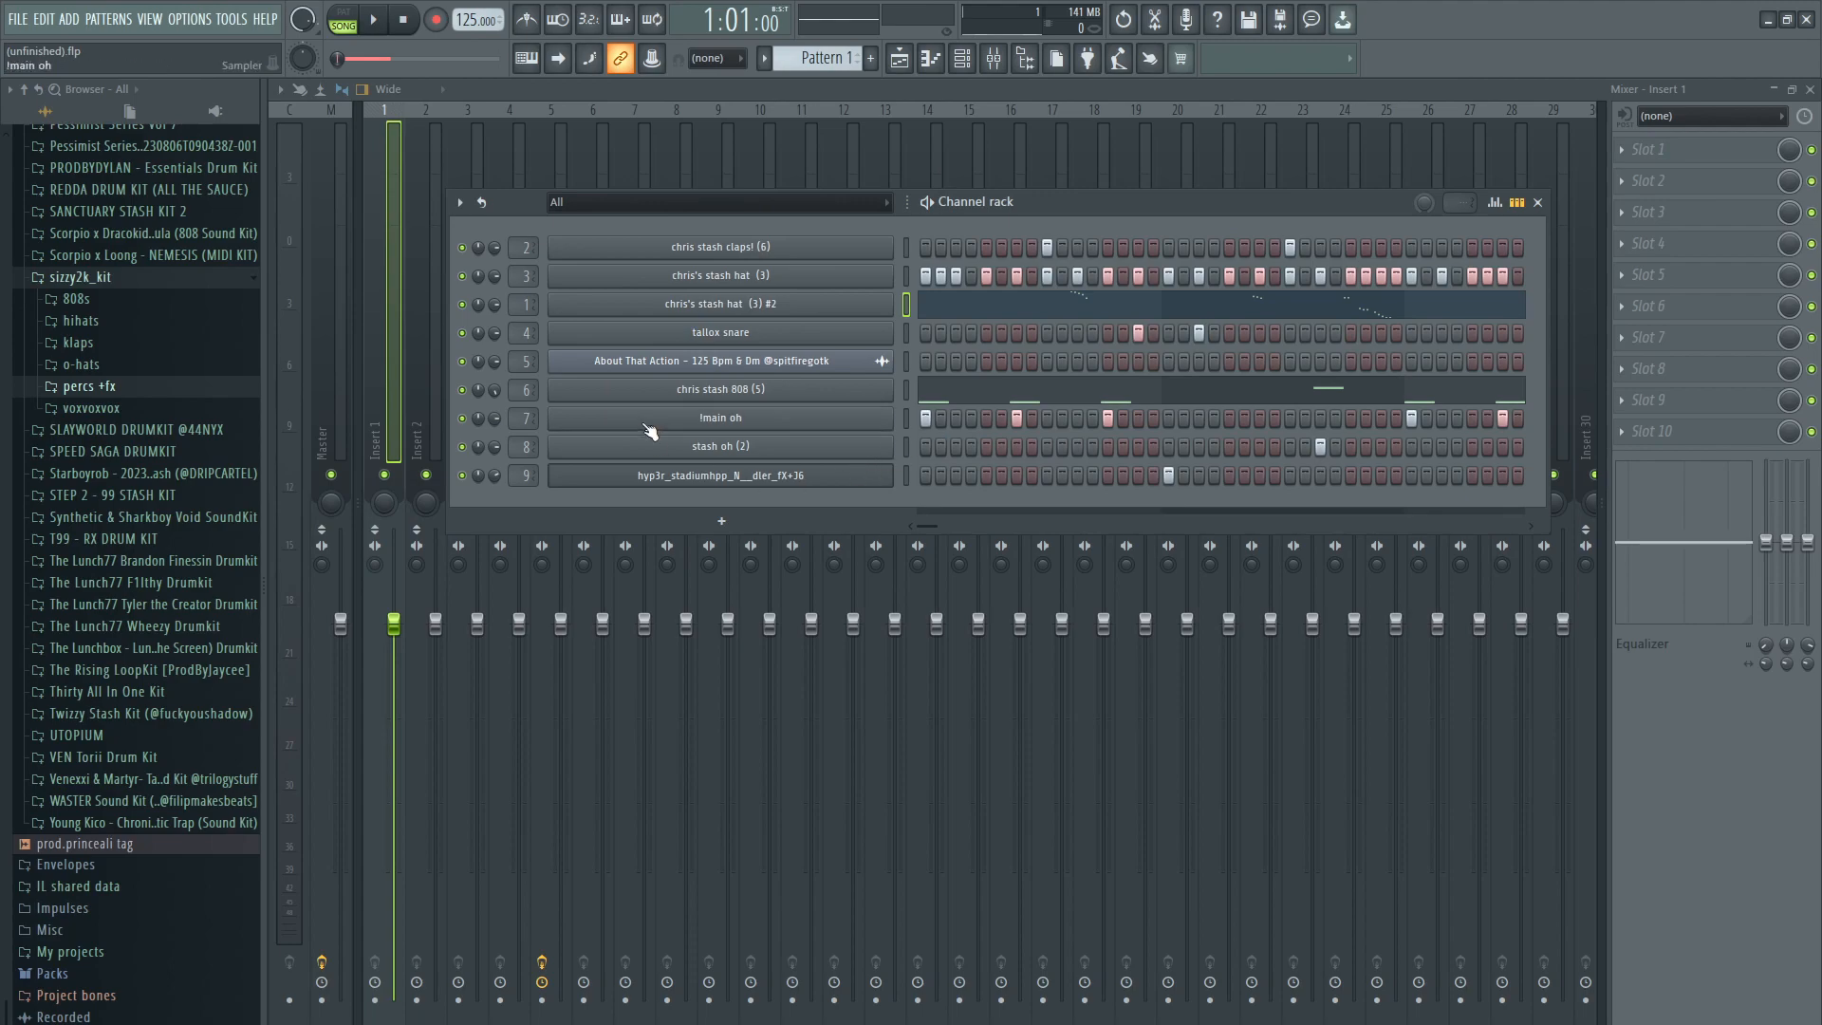
Step: Load Fruity Flanger and Fruity Flangus on mixer insert 1 and look over the Flangus settings
{"action": "left_click", "coordinate": [372, 380]}
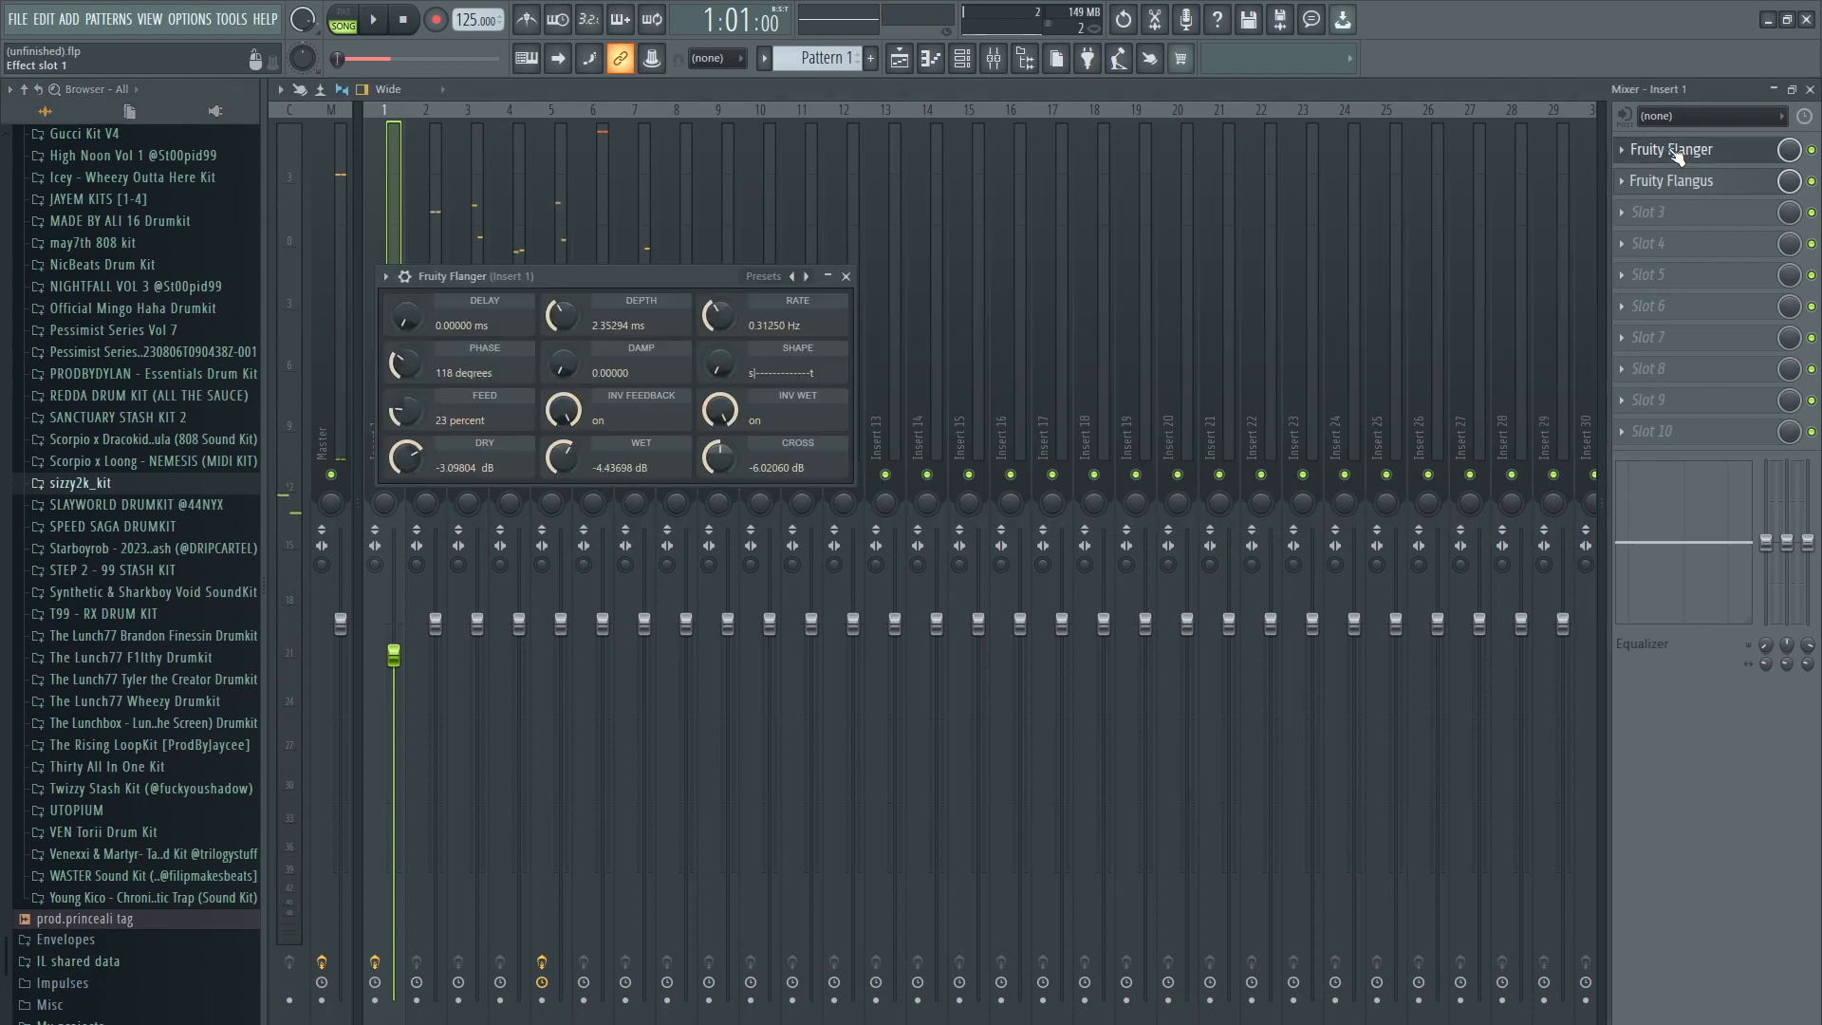
{"action": "left_click", "coordinate": [1671, 180]}
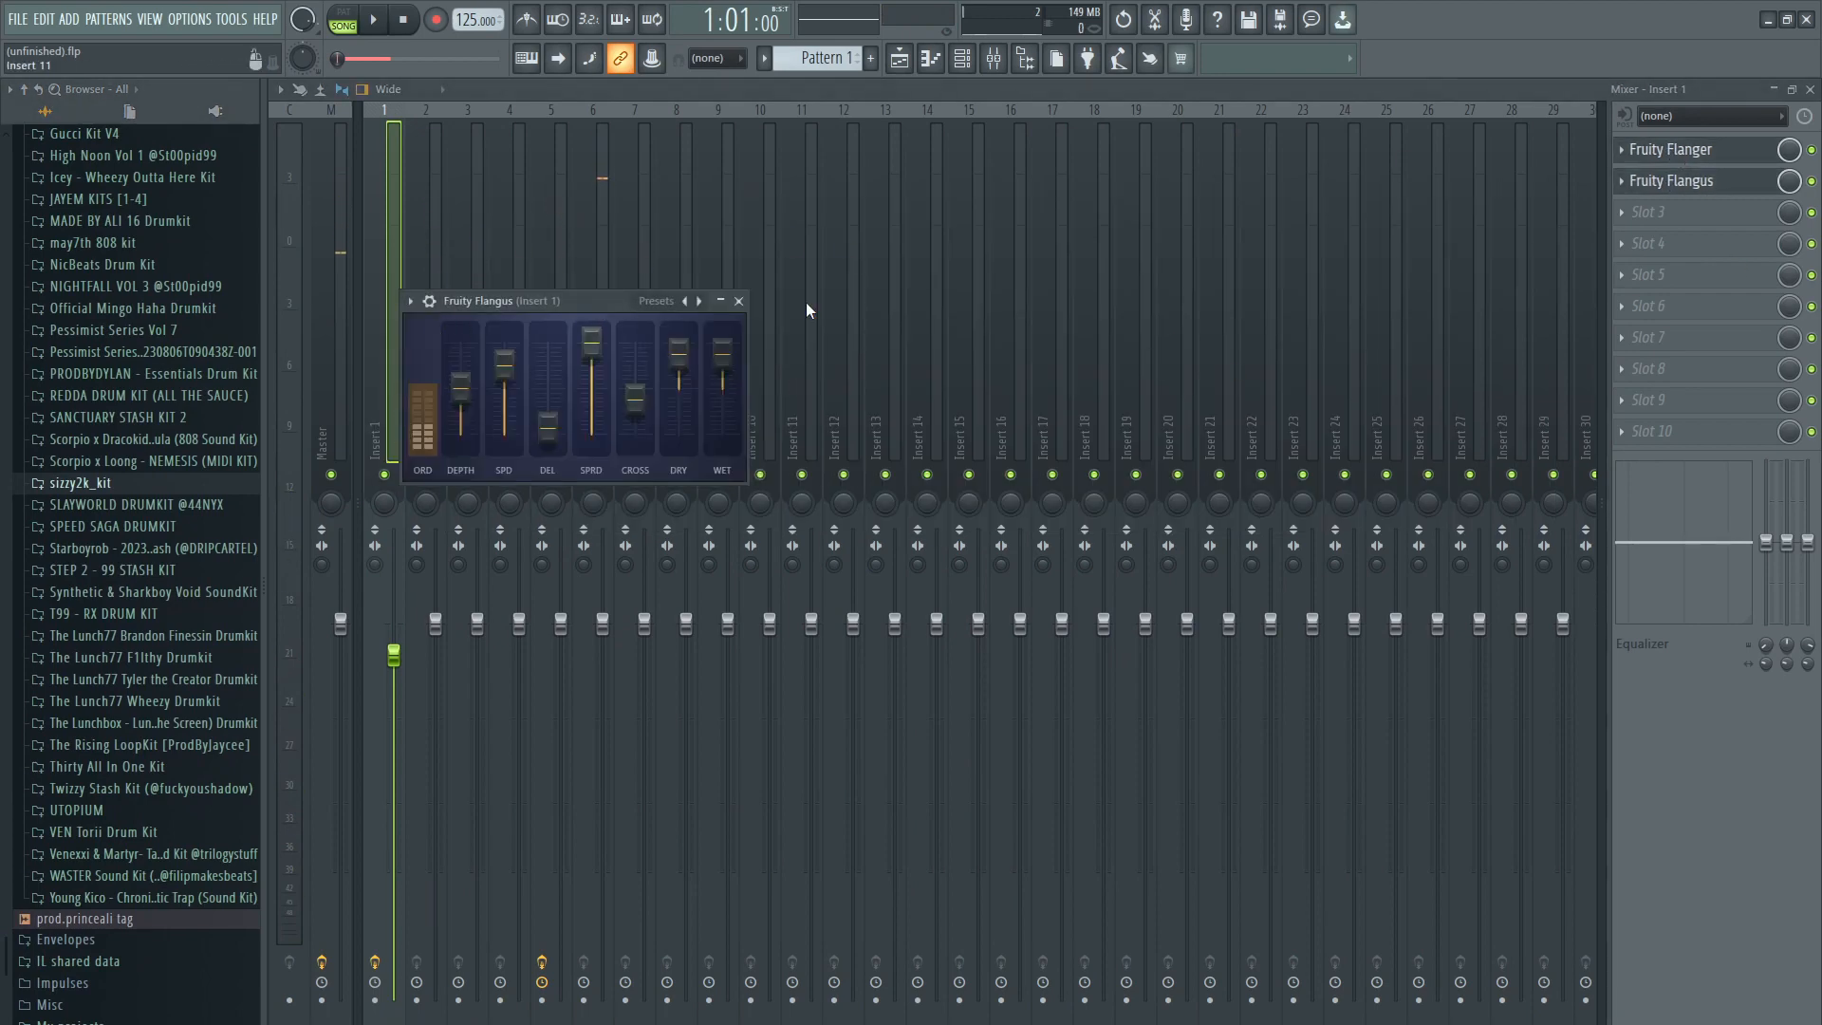
{"action": "left_click", "coordinate": [739, 301]}
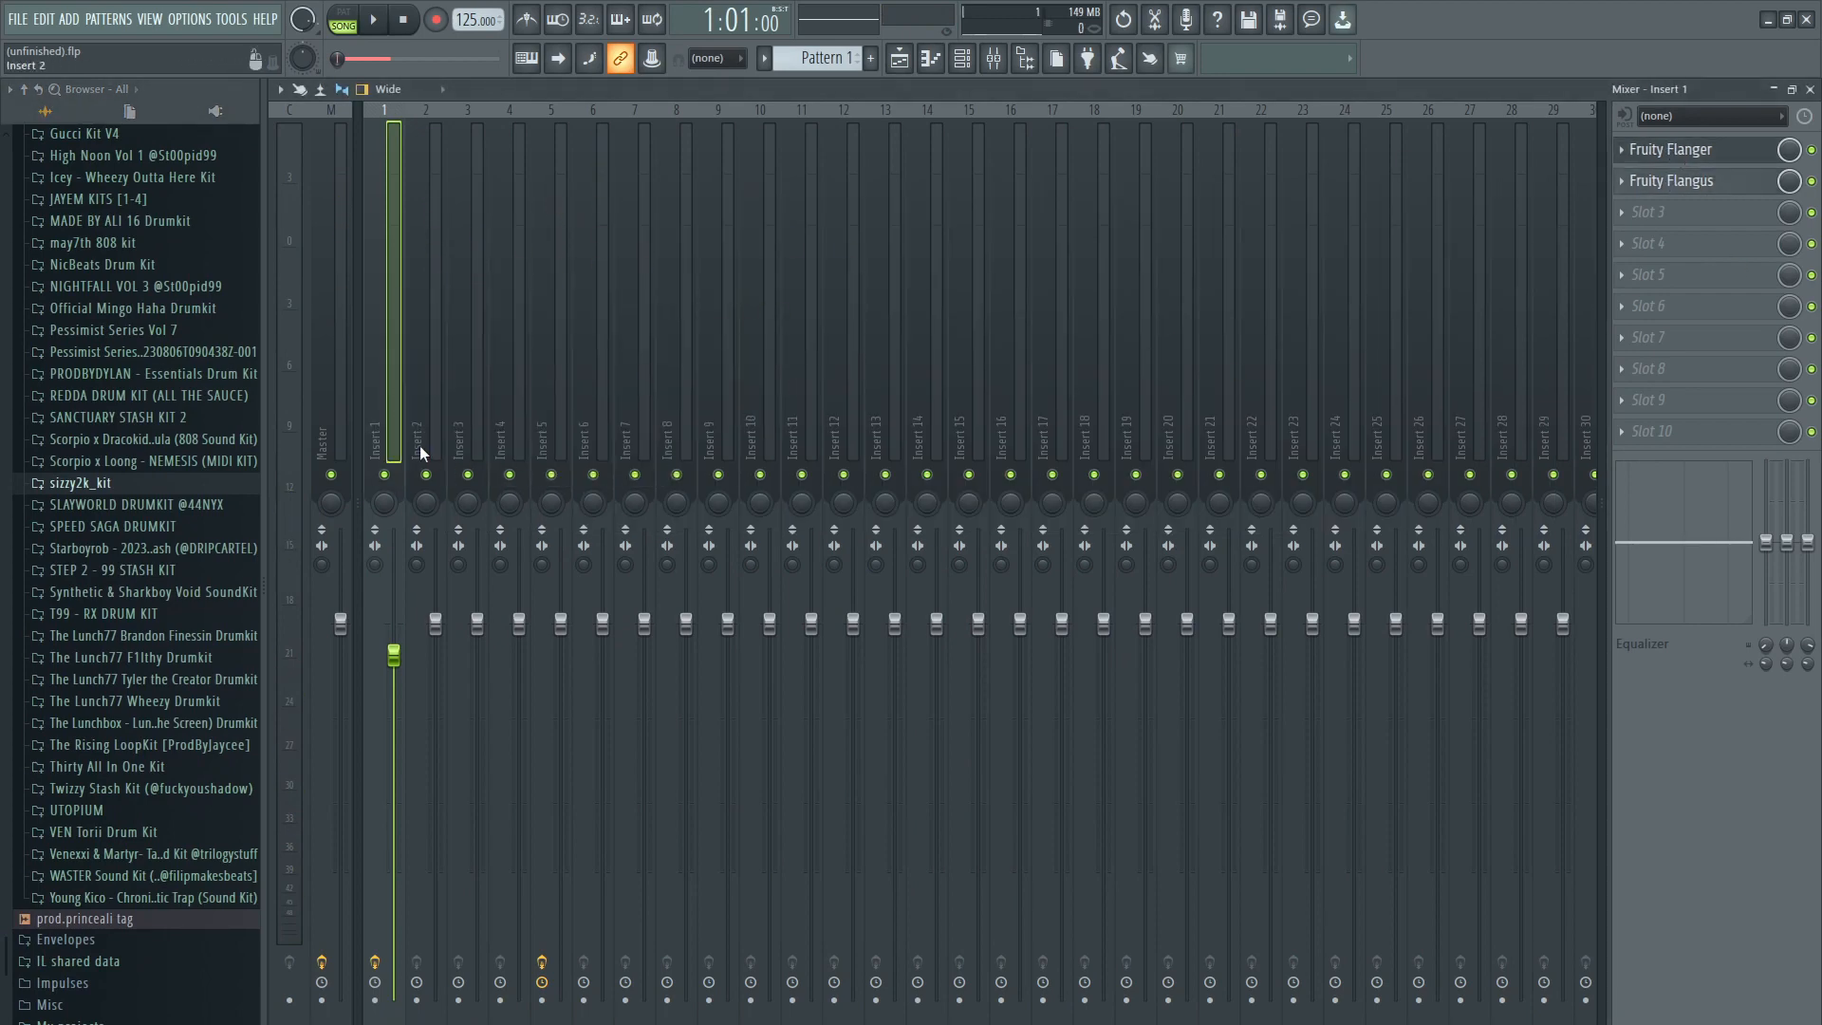
Step: Solo mixer insert 1 and play the pattern while following the hat rolls in the piano roll
{"action": "right_click", "coordinate": [384, 475]}
{"action": "key", "text": "space"}
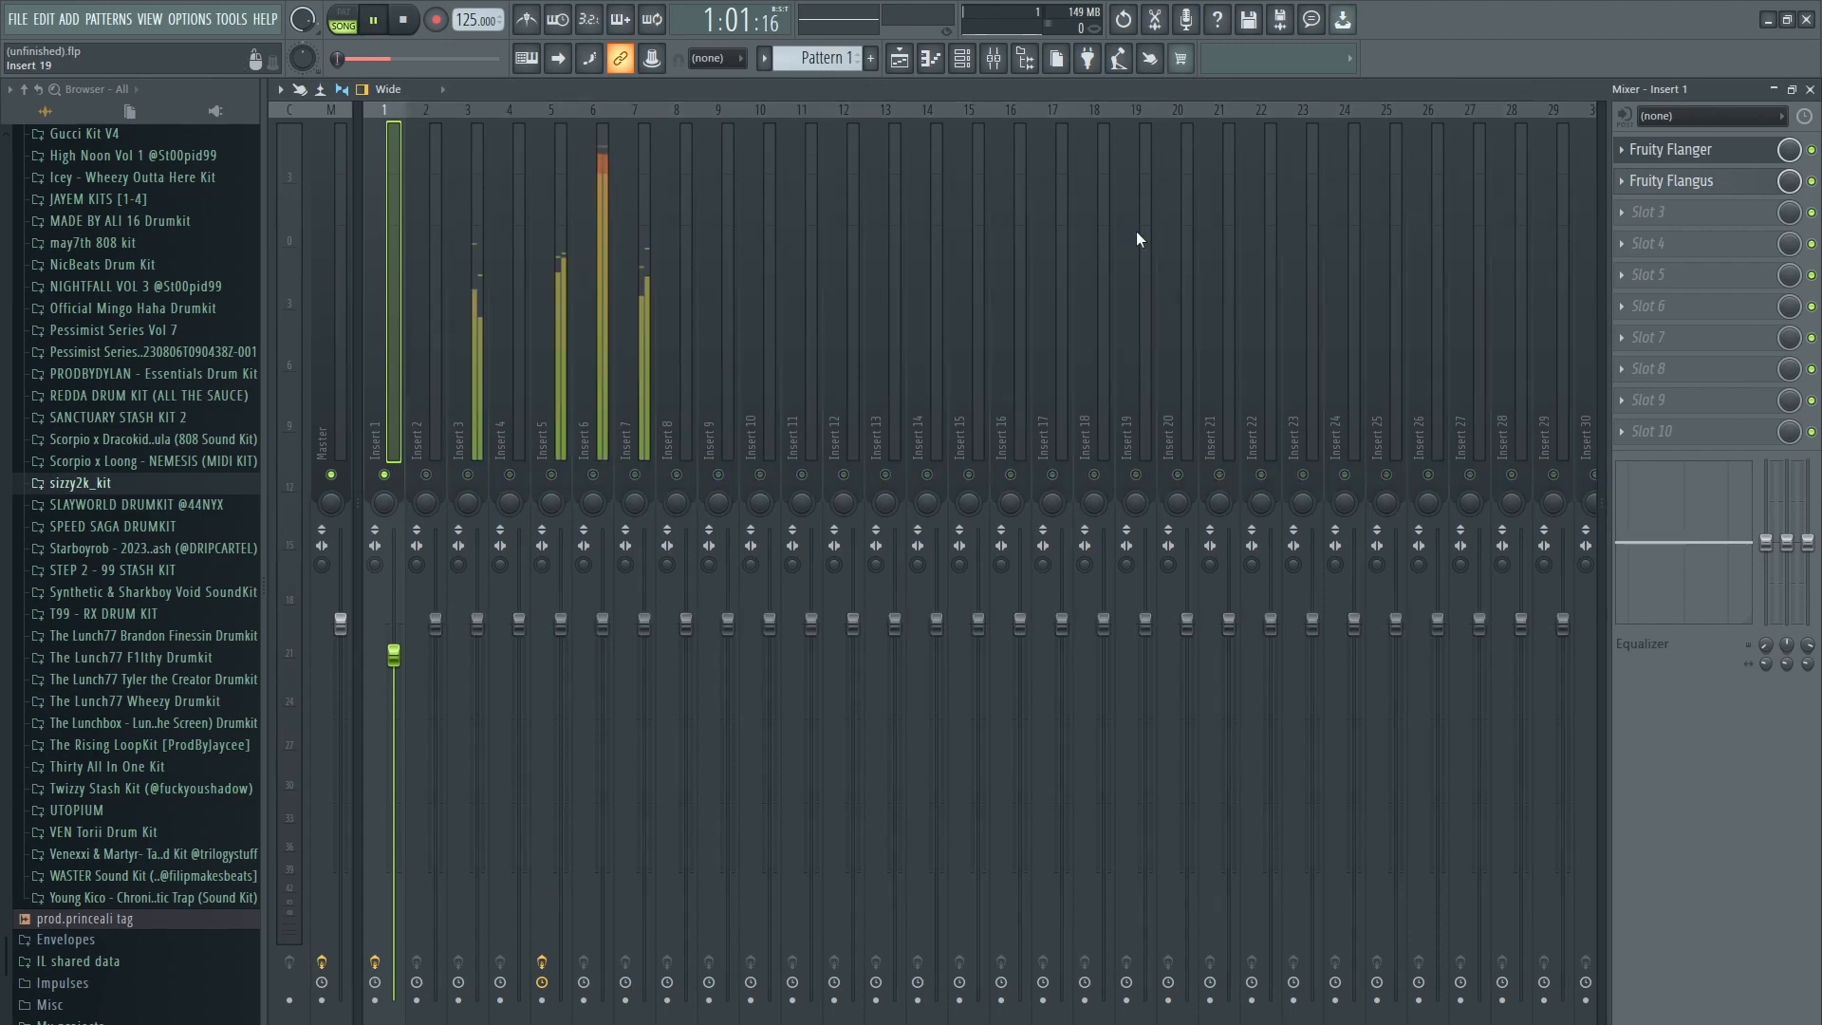
{"action": "left_click", "coordinate": [931, 59]}
{"action": "scroll", "coordinate": [835, 289], "scroll_direction": "down", "scroll_amount": 3, "text": "ctrl"}
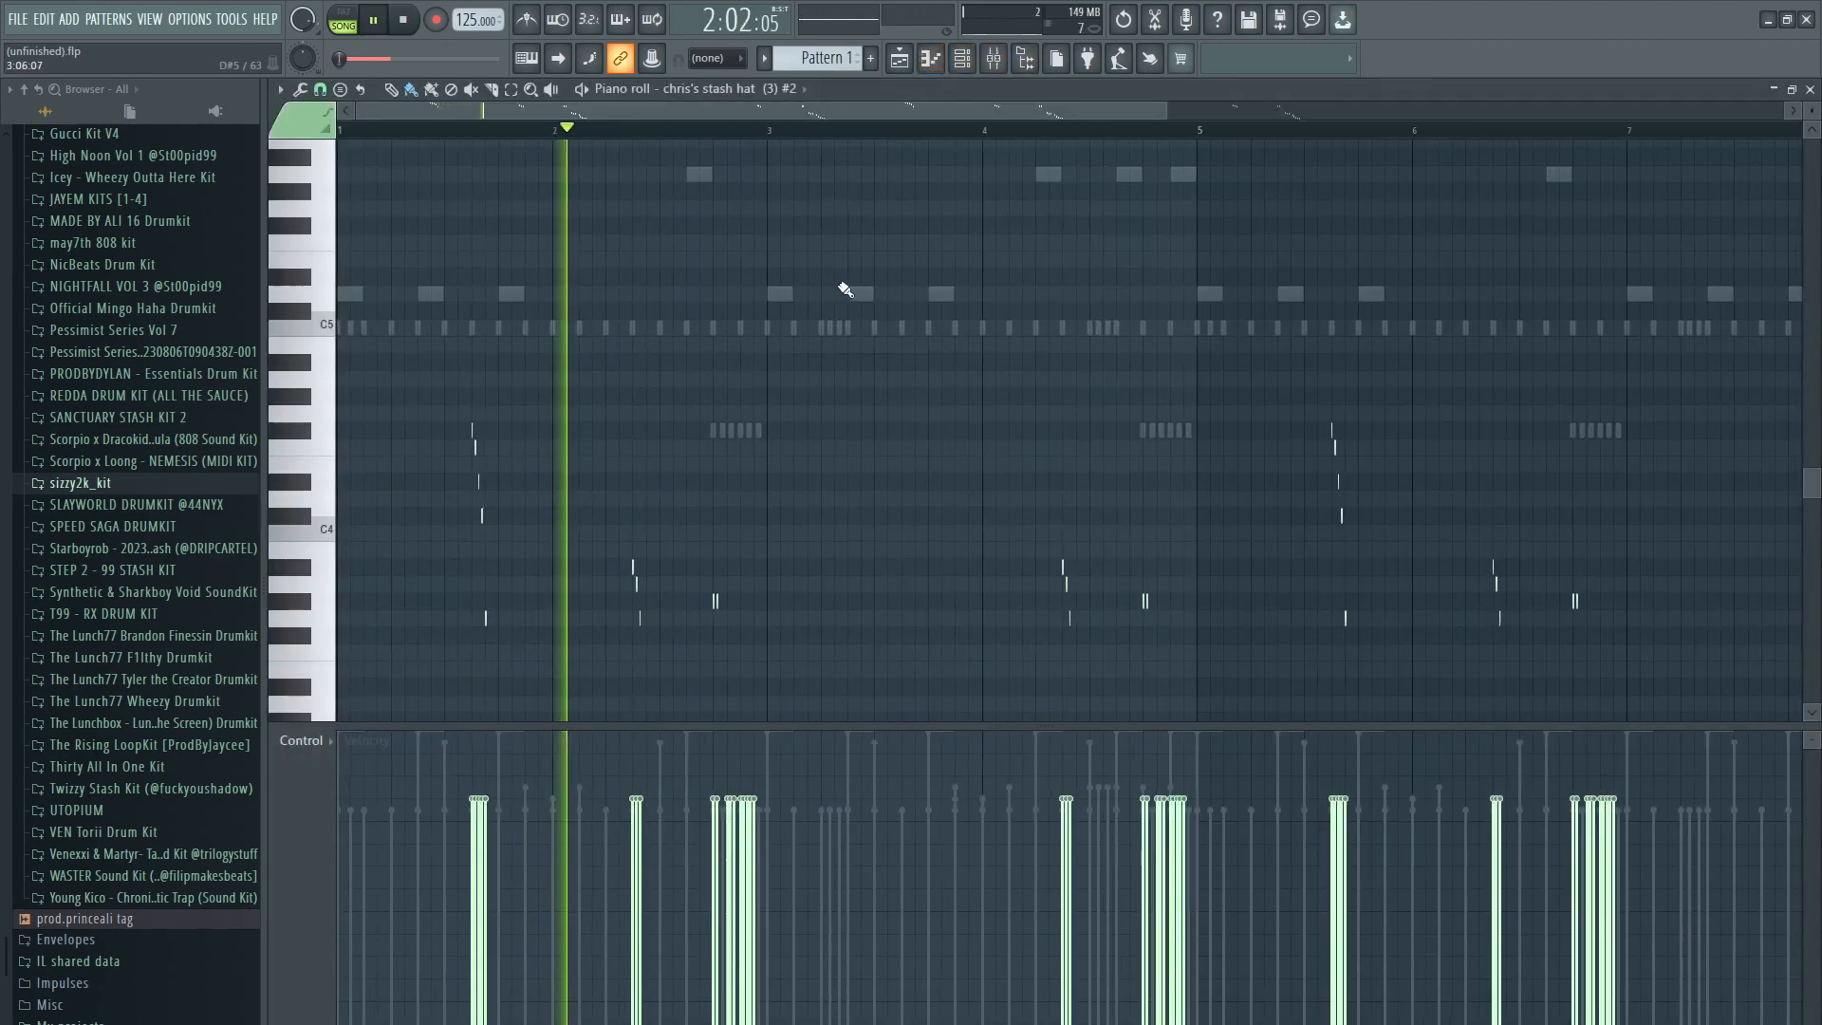
{"action": "scroll", "coordinate": [854, 301], "scroll_direction": "down", "scroll_amount": 5}
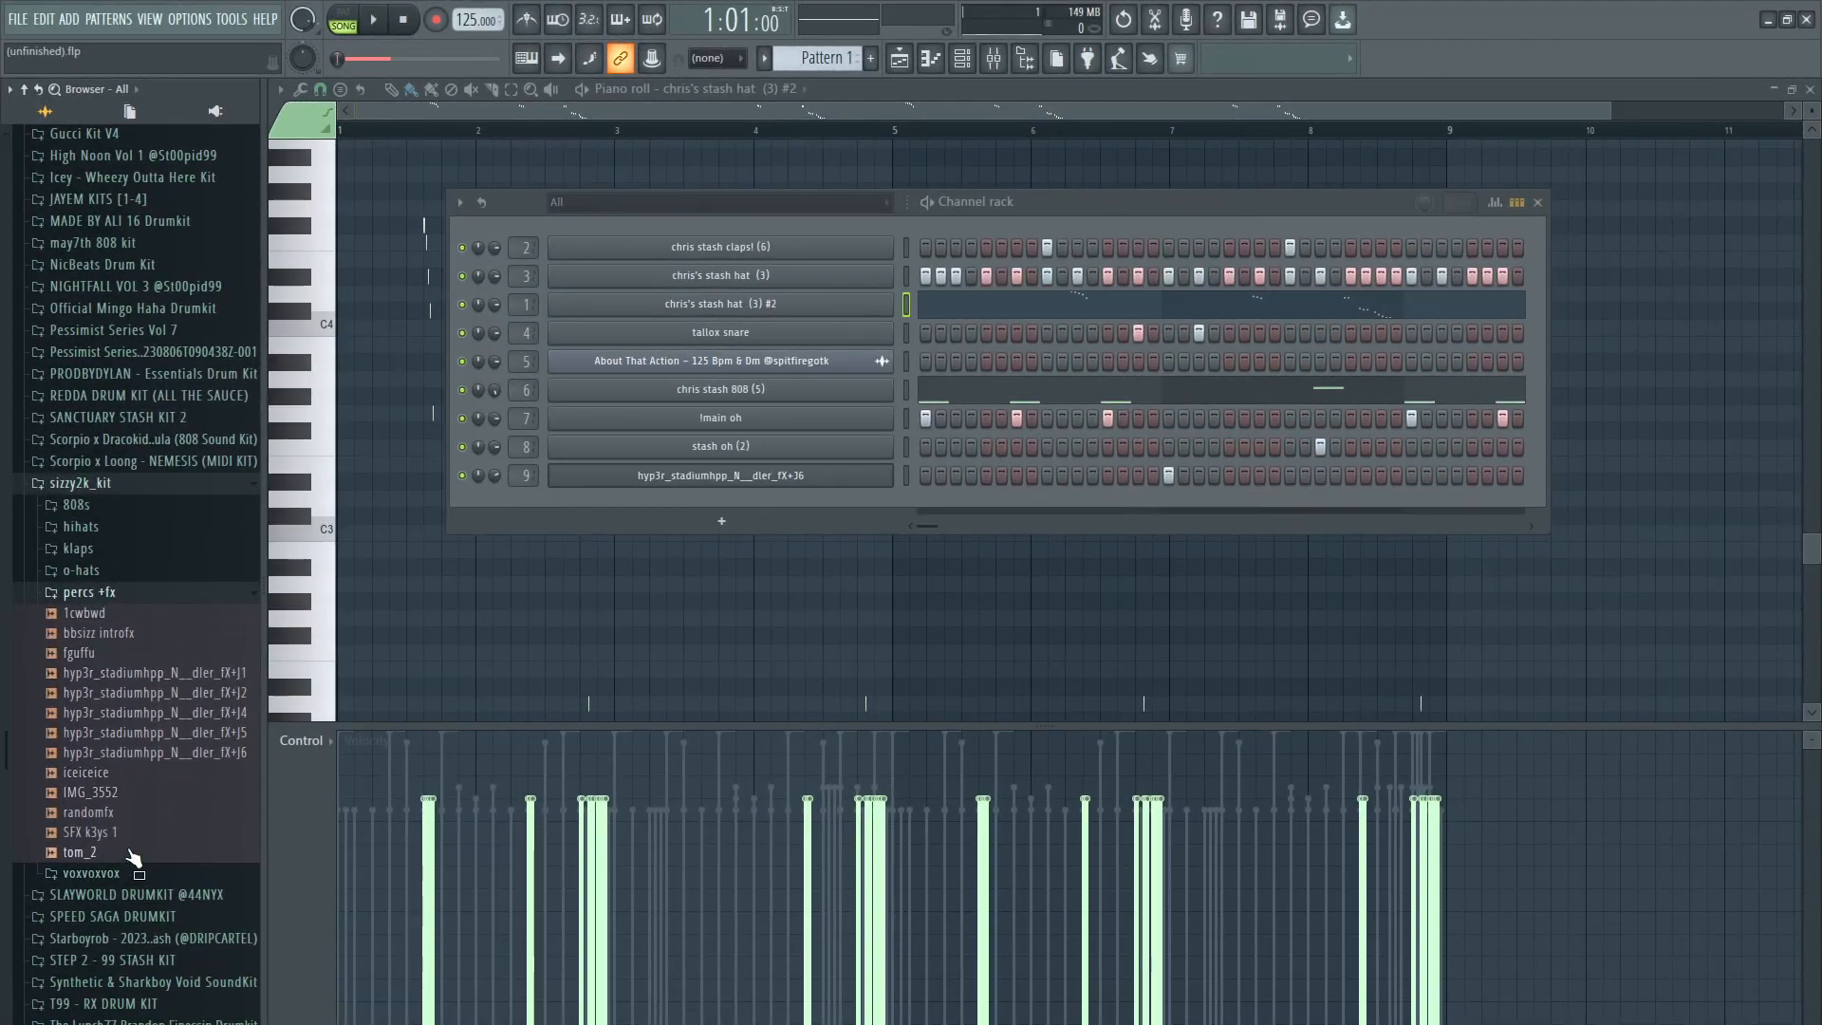
Step: Add the tom_2 sample from the percs +fx folder as a new channel and open its piano roll
{"action": "left_click_drag", "start_coordinate": [85, 852], "coordinate": [560, 515]}
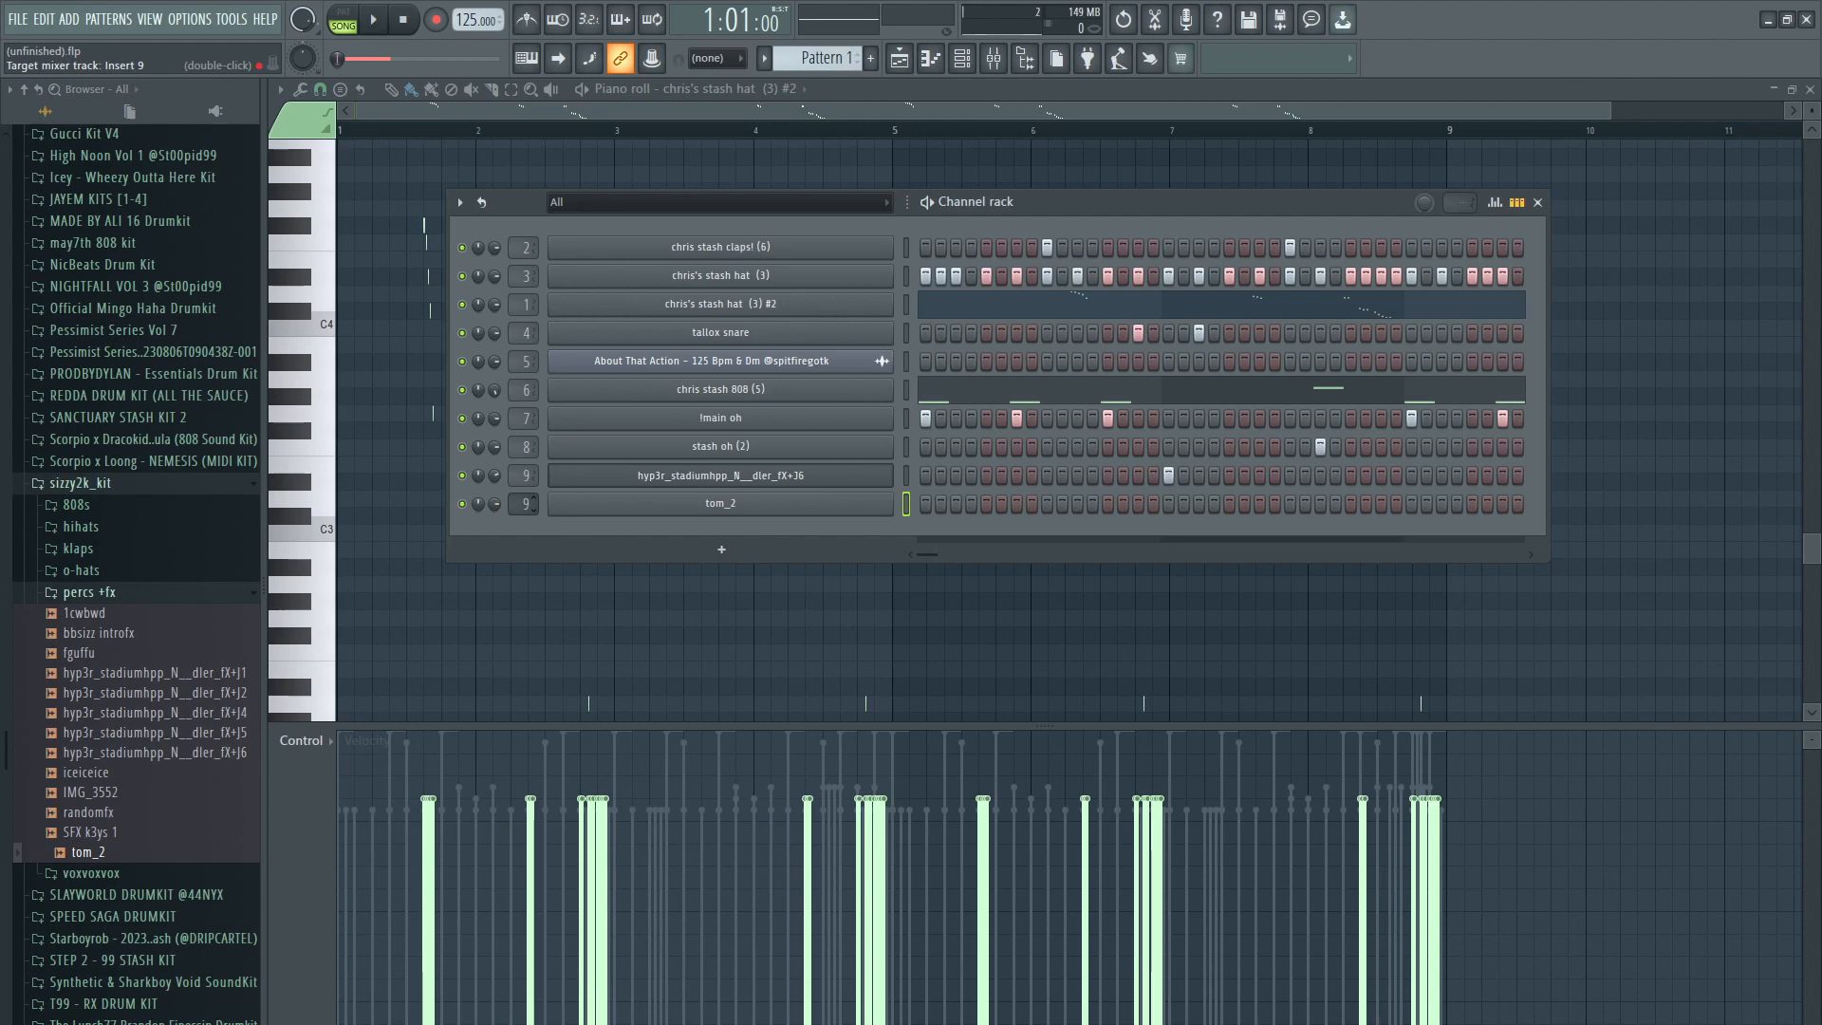
{"action": "left_click", "coordinate": [710, 90]}
{"action": "left_click", "coordinate": [706, 89]}
{"action": "left_click", "coordinate": [715, 303]}
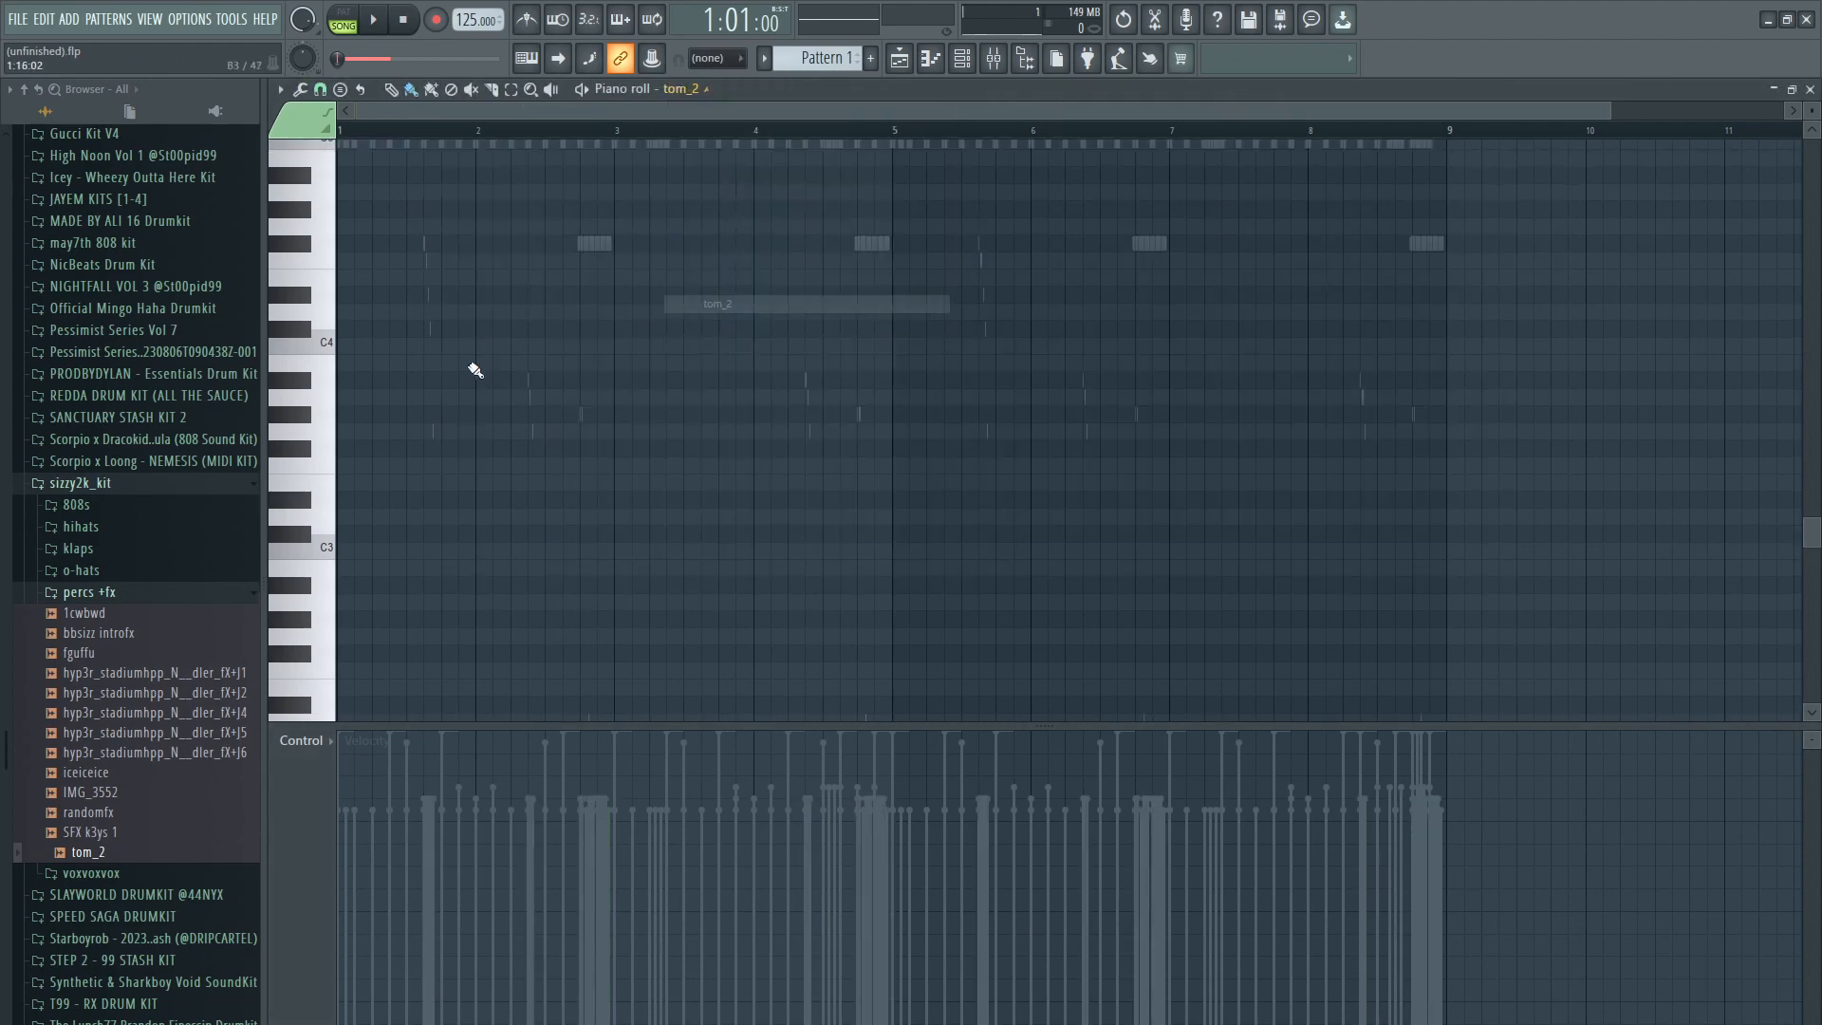
Step: Adjust the piano roll snap and draw two short D5 tom notes at beats 1.5 and 2 of bar 1
{"action": "scroll", "coordinate": [465, 365], "scroll_direction": "up", "scroll_amount": 4}
{"action": "scroll", "coordinate": [432, 356], "scroll_direction": "up", "scroll_amount": 7, "text": "ctrl"}
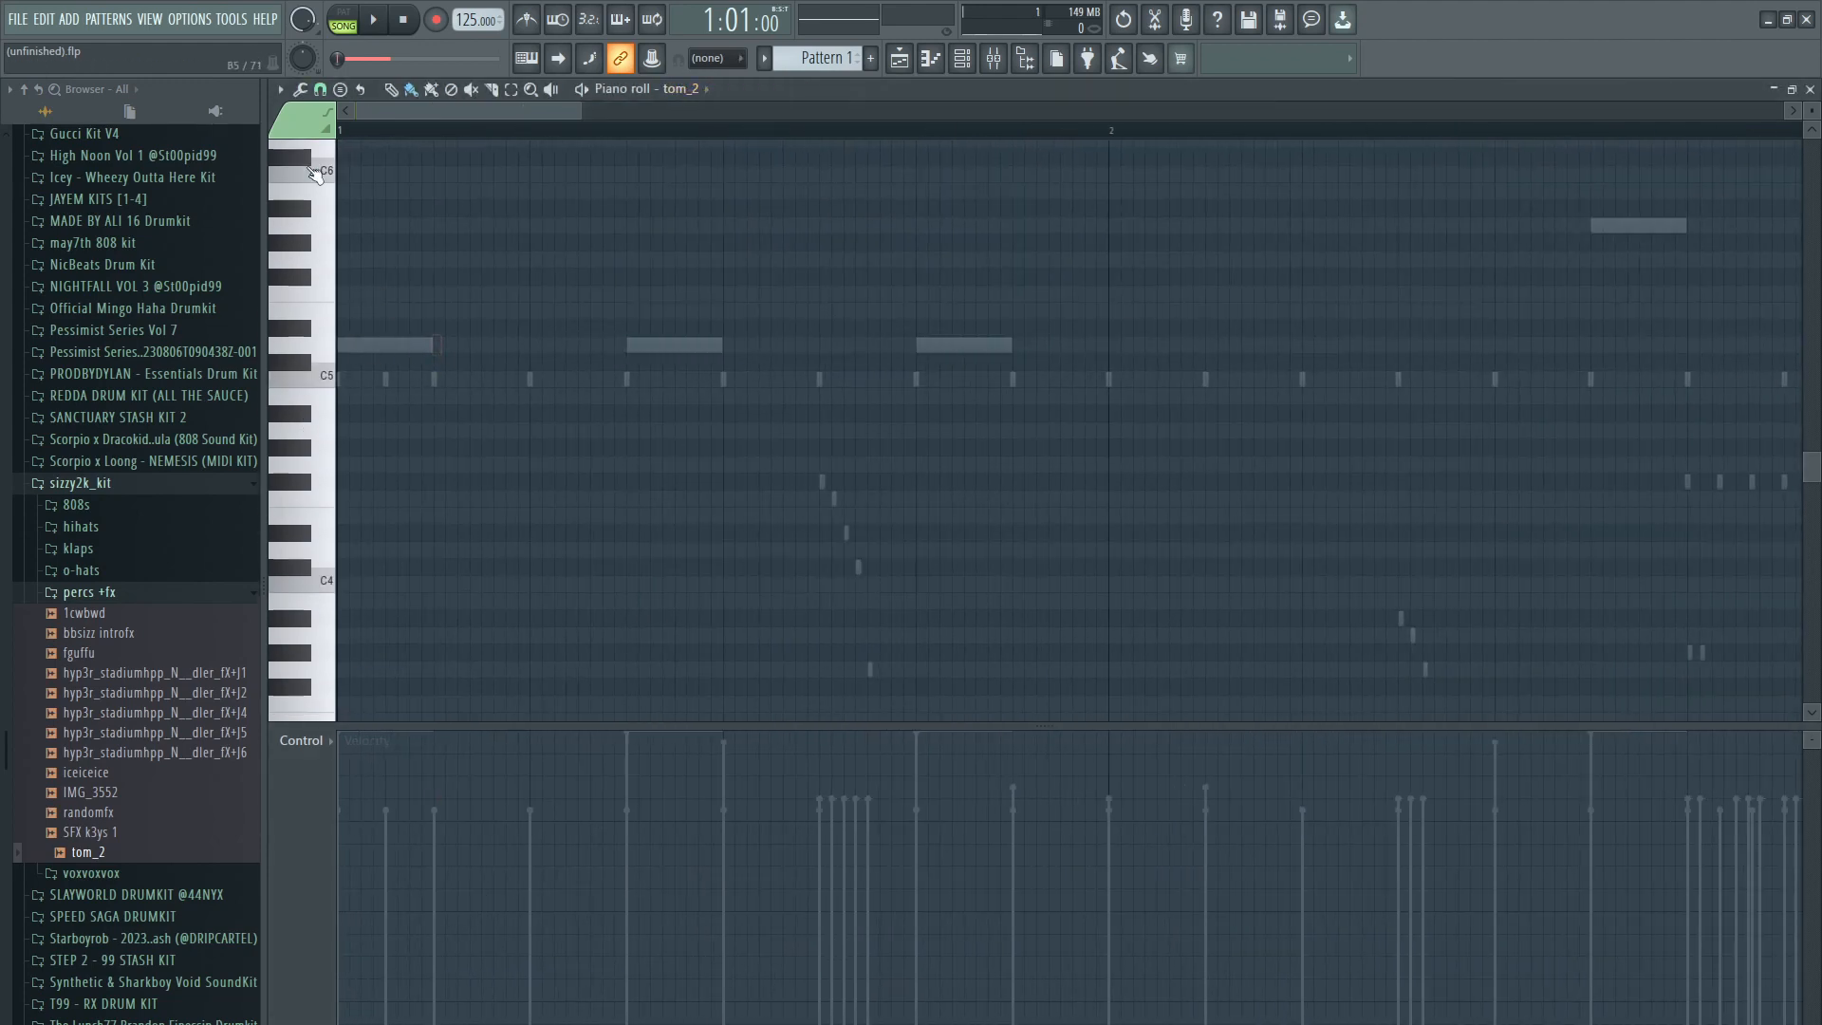
{"action": "left_click", "coordinate": [320, 89]}
{"action": "left_click", "coordinate": [344, 275]}
{"action": "scroll", "coordinate": [530, 421], "scroll_direction": "up", "scroll_amount": 3, "text": "ctrl"}
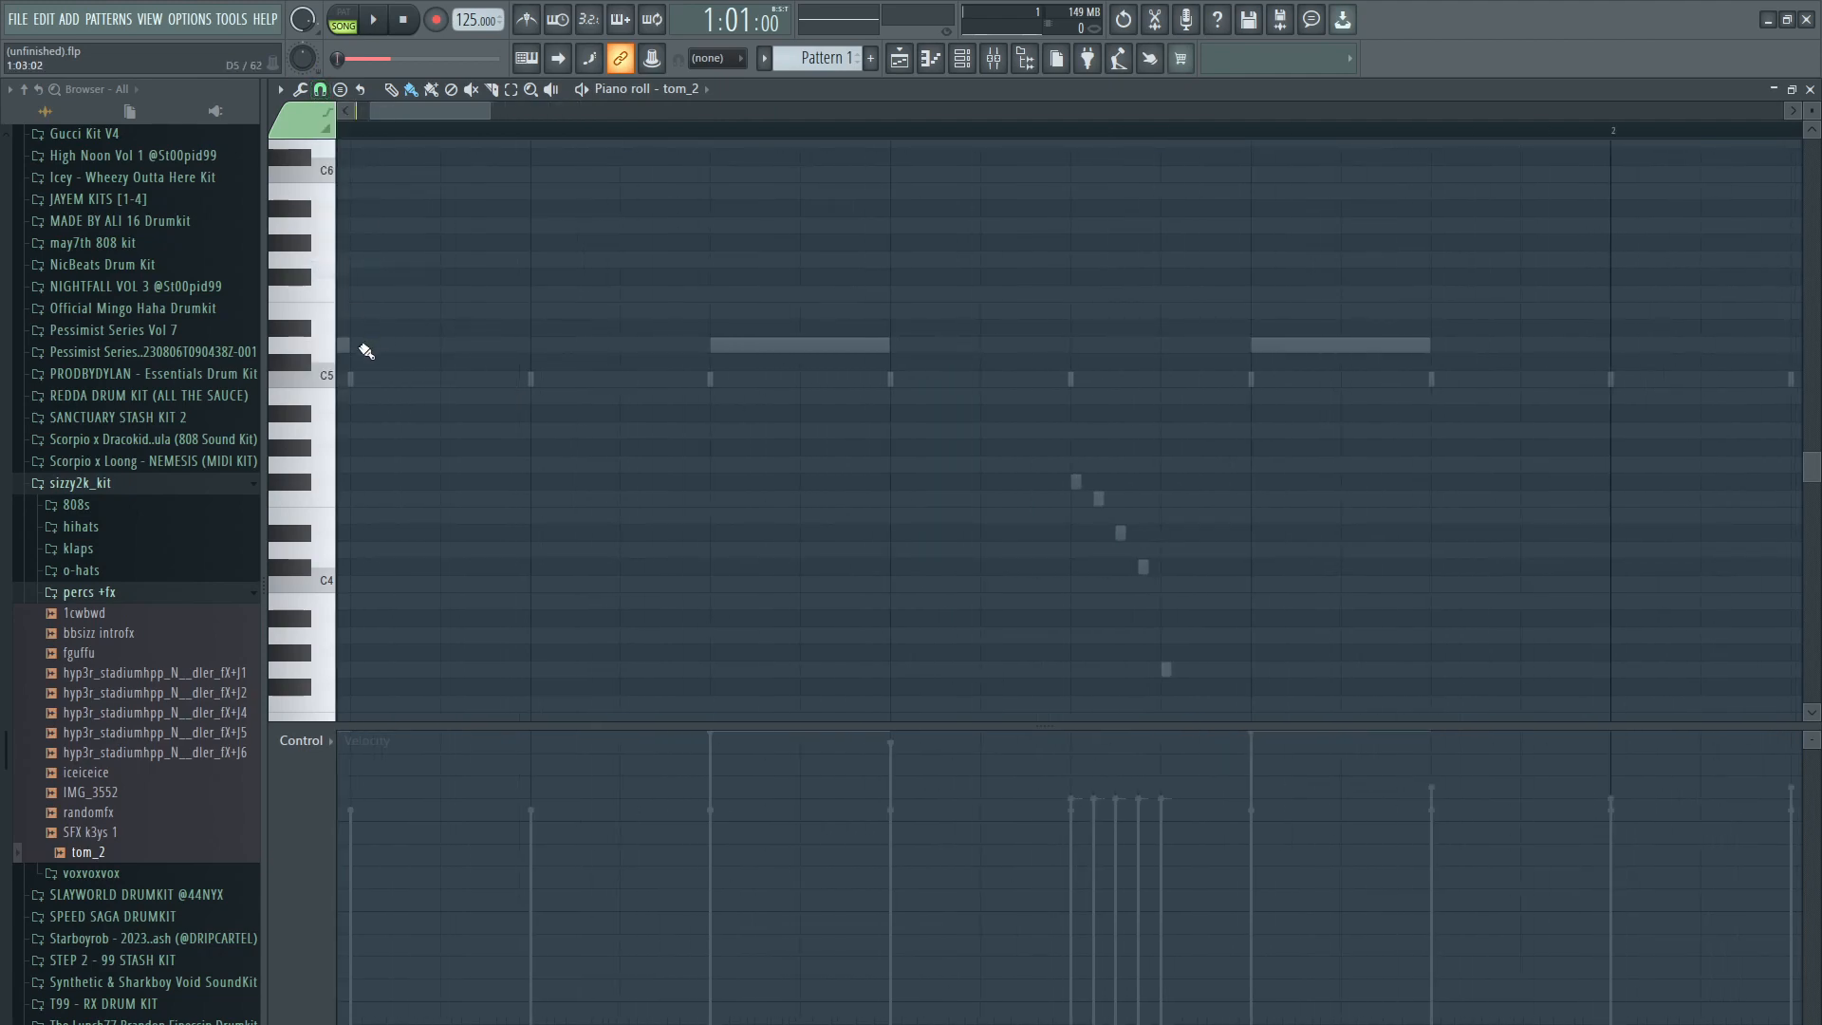
{"action": "left_click", "coordinate": [361, 345]}
{"action": "left_click", "coordinate": [528, 346]}
{"action": "scroll", "coordinate": [546, 394], "scroll_direction": "down", "scroll_amount": 3, "text": "ctrl"}
{"action": "key", "text": "space"}
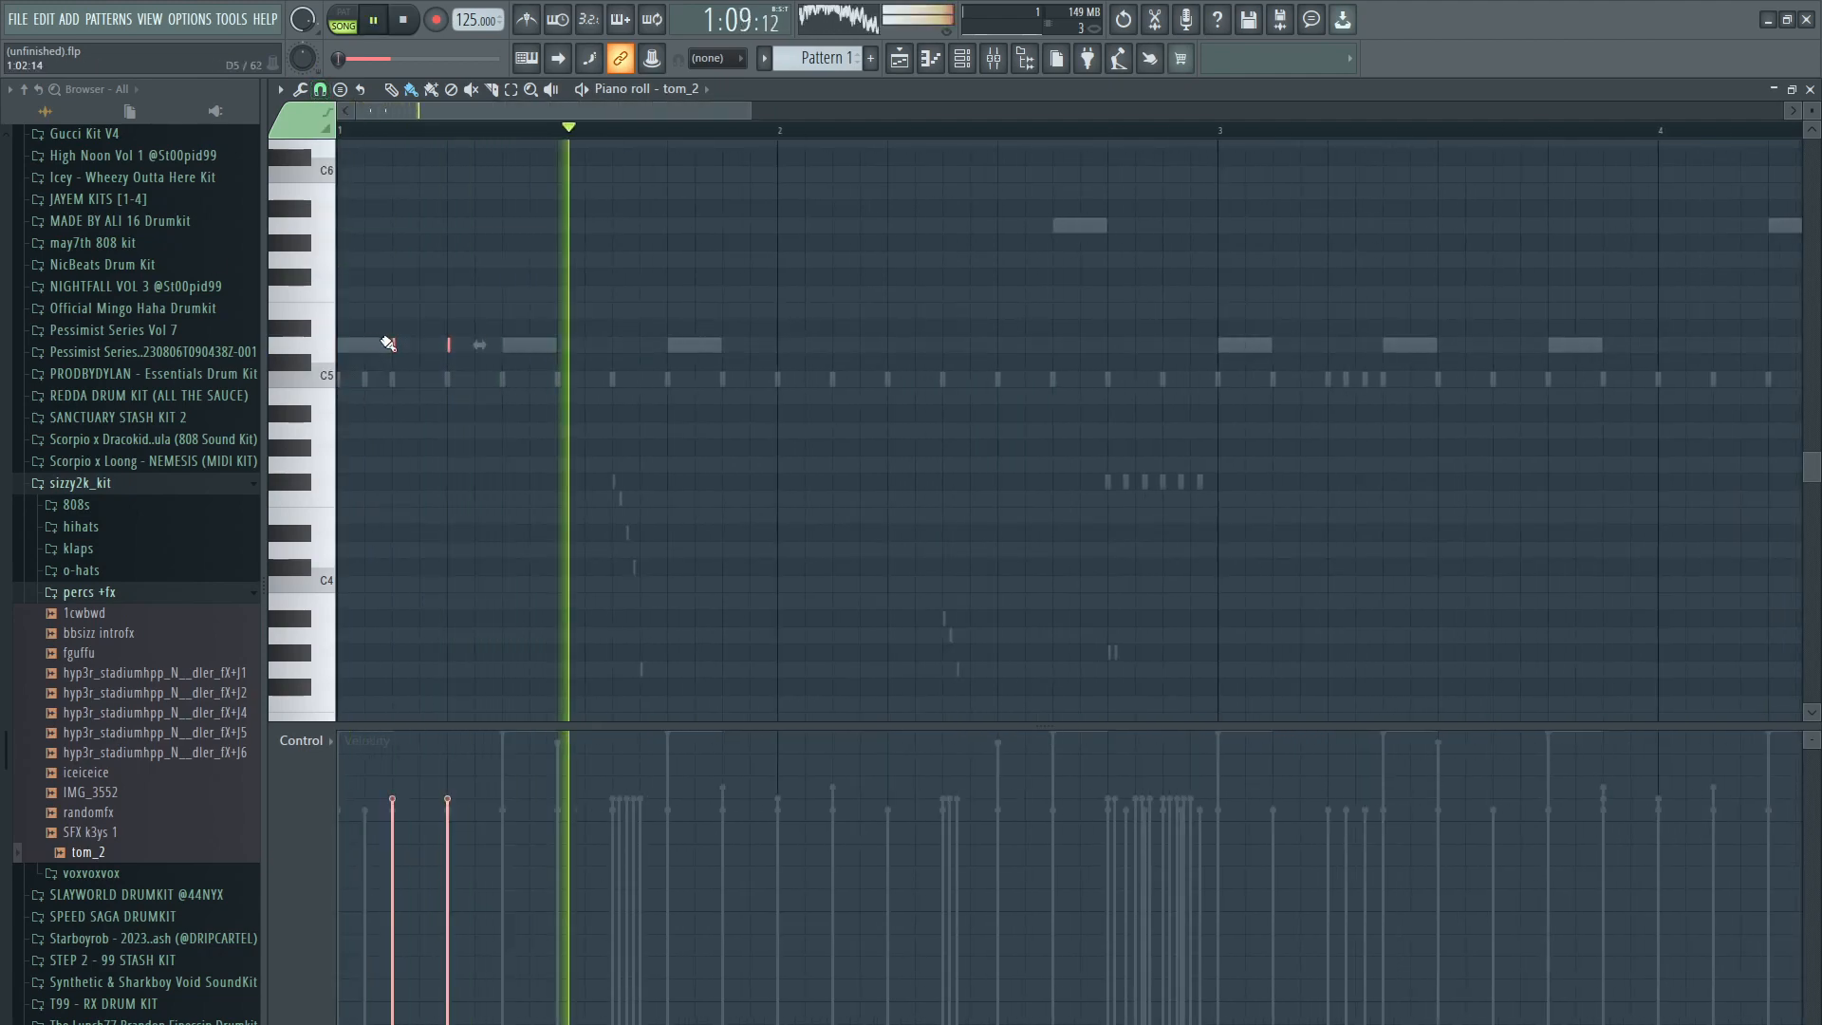
Step: Copy the two tom notes to beats 1.5 and 2 of bar 3, keeping them at D5
{"action": "mouse_move", "coordinate": [393, 344]}
{"action": "left_mouse_down", "text": "shift"}
{"action": "mouse_move", "coordinate": [1256, 435]}
{"action": "mouse_move", "coordinate": [1276, 418]}
{"action": "left_mouse_up", "text": "shift"}
{"action": "key", "text": "ctrl+d"}
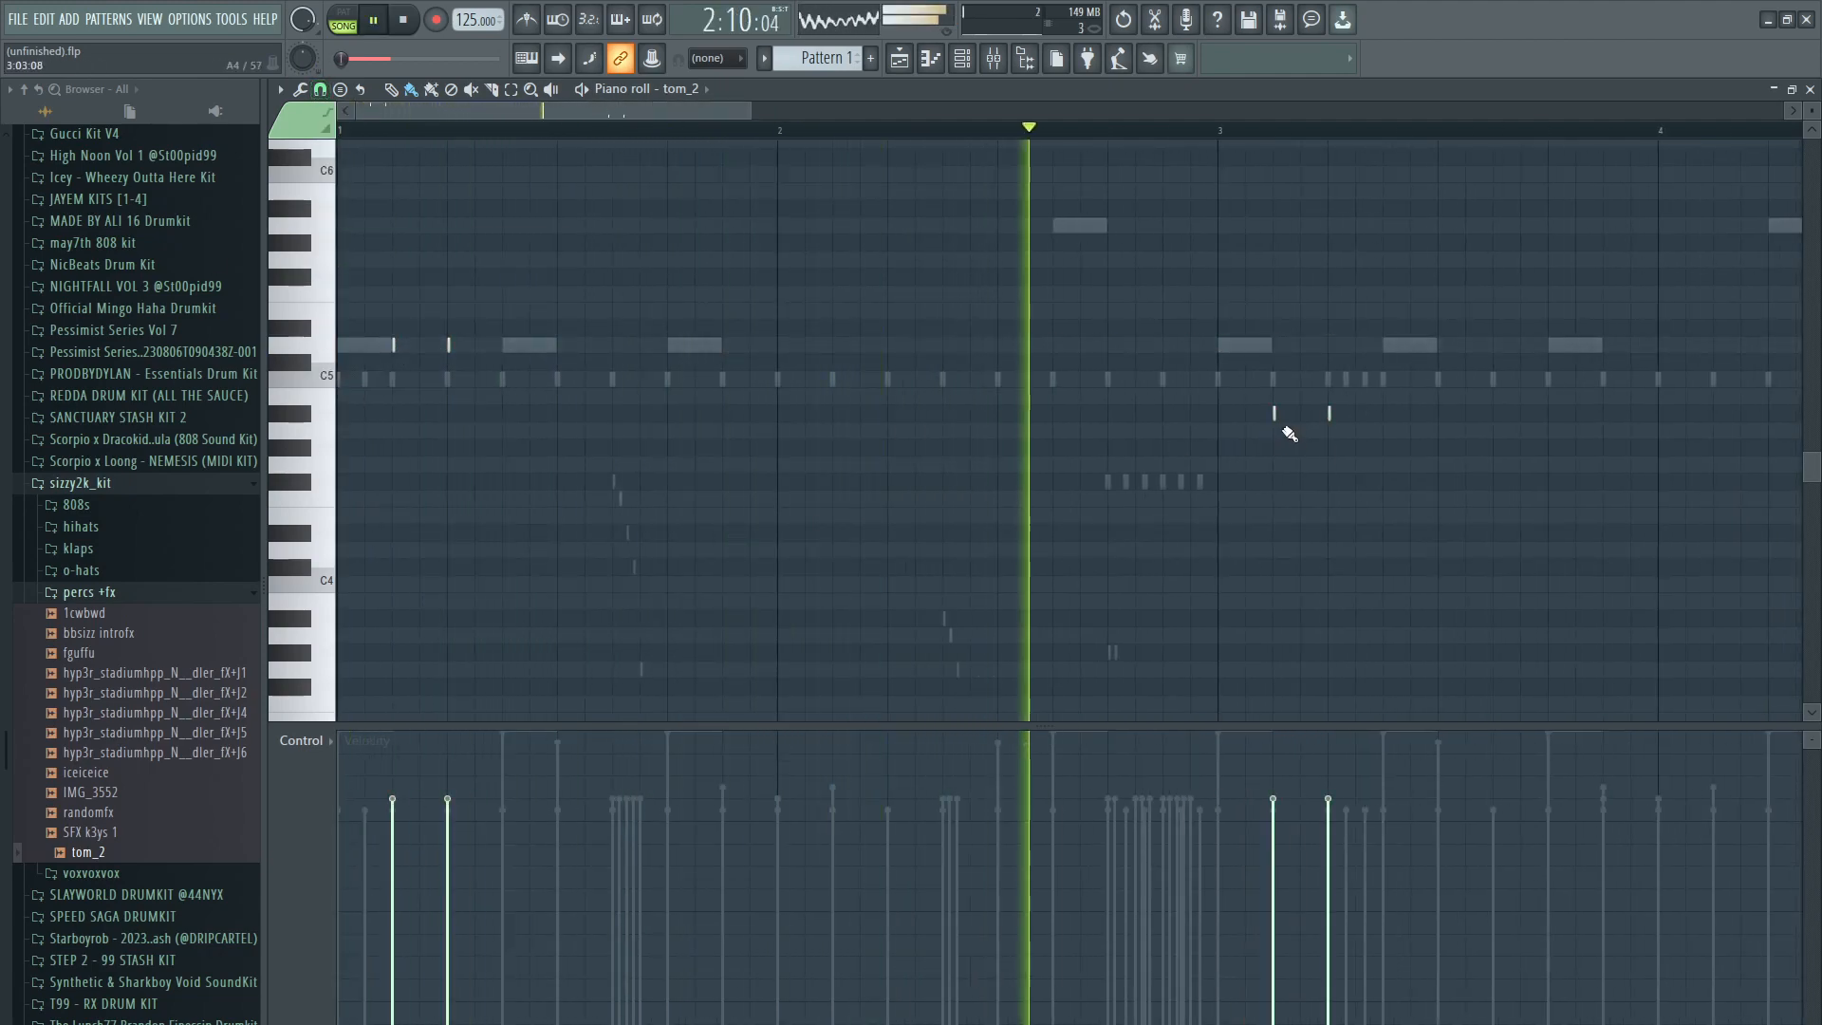
{"action": "scroll", "coordinate": [1222, 406], "scroll_direction": "up", "scroll_amount": 3, "text": "ctrl"}
{"action": "key", "text": "Up"}
{"action": "key", "text": "Up"}
{"action": "key", "text": "Up"}
{"action": "key", "text": "Up"}
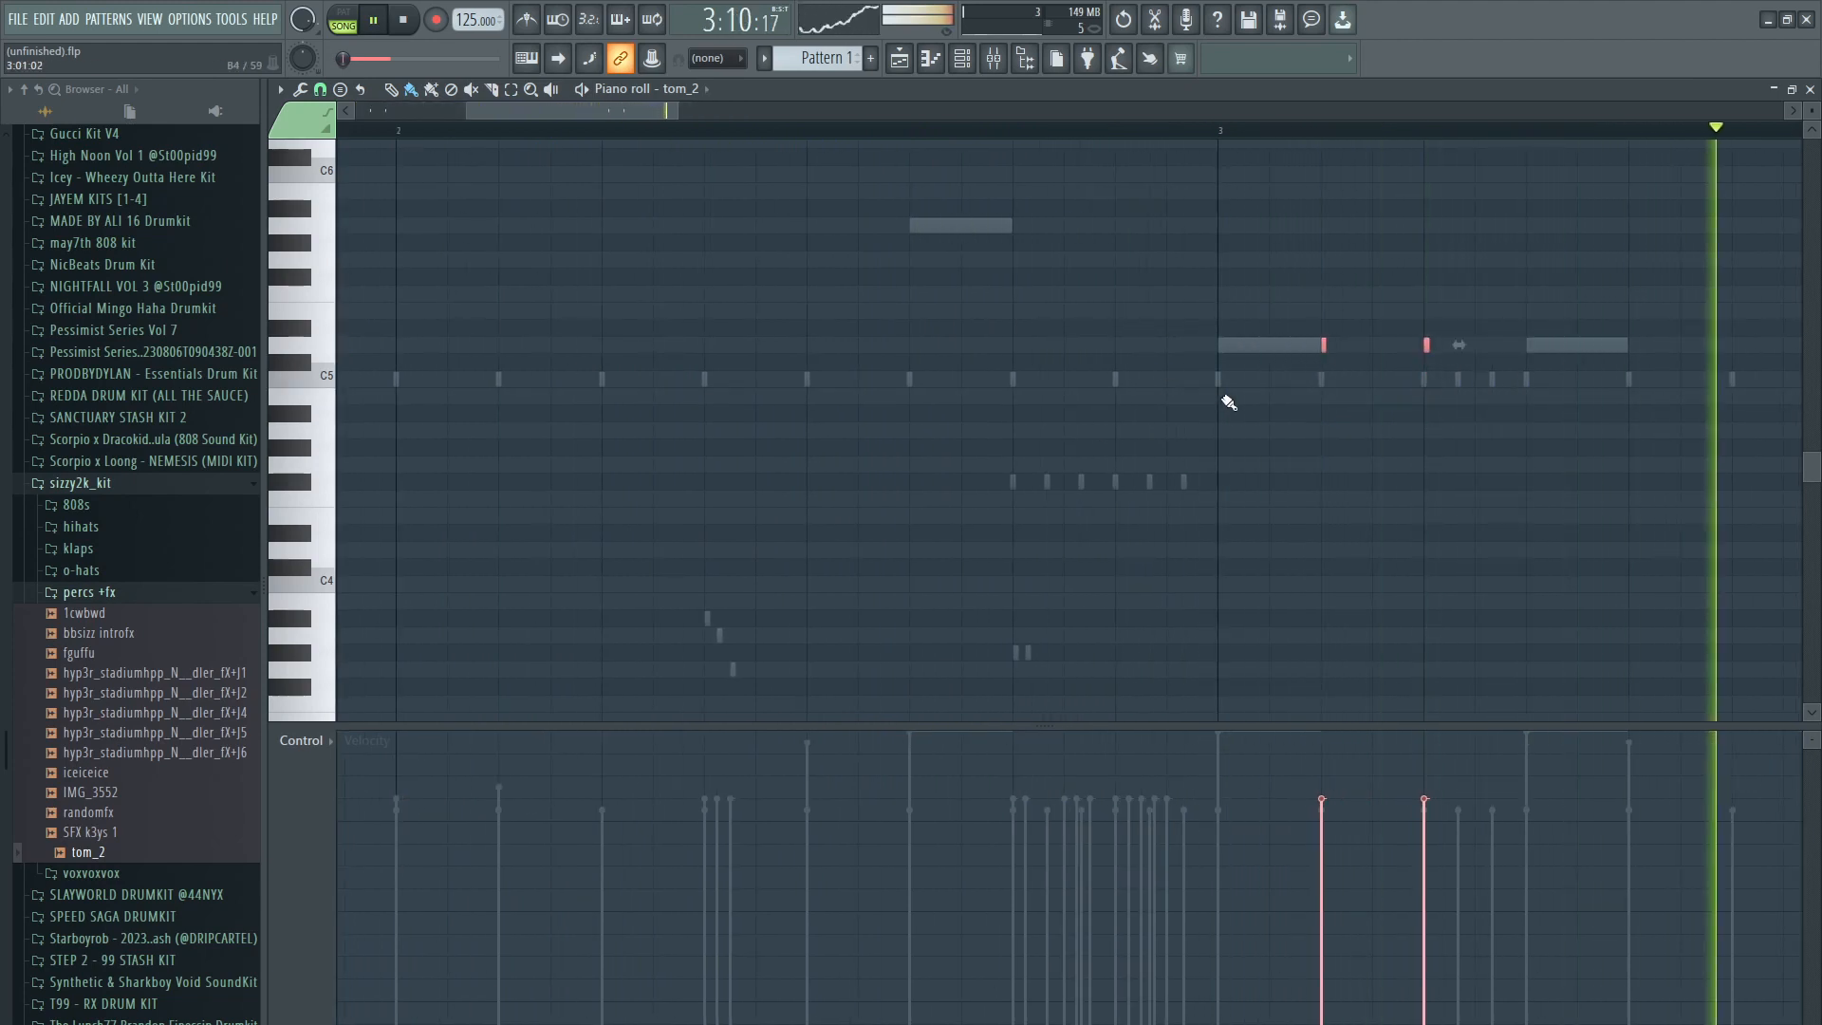
Step: Copy all four D5 tom notes from bars 1 and 3 into bars 5 and 7
{"action": "scroll", "coordinate": [1423, 509], "scroll_direction": "down", "scroll_amount": 3, "text": "ctrl"}
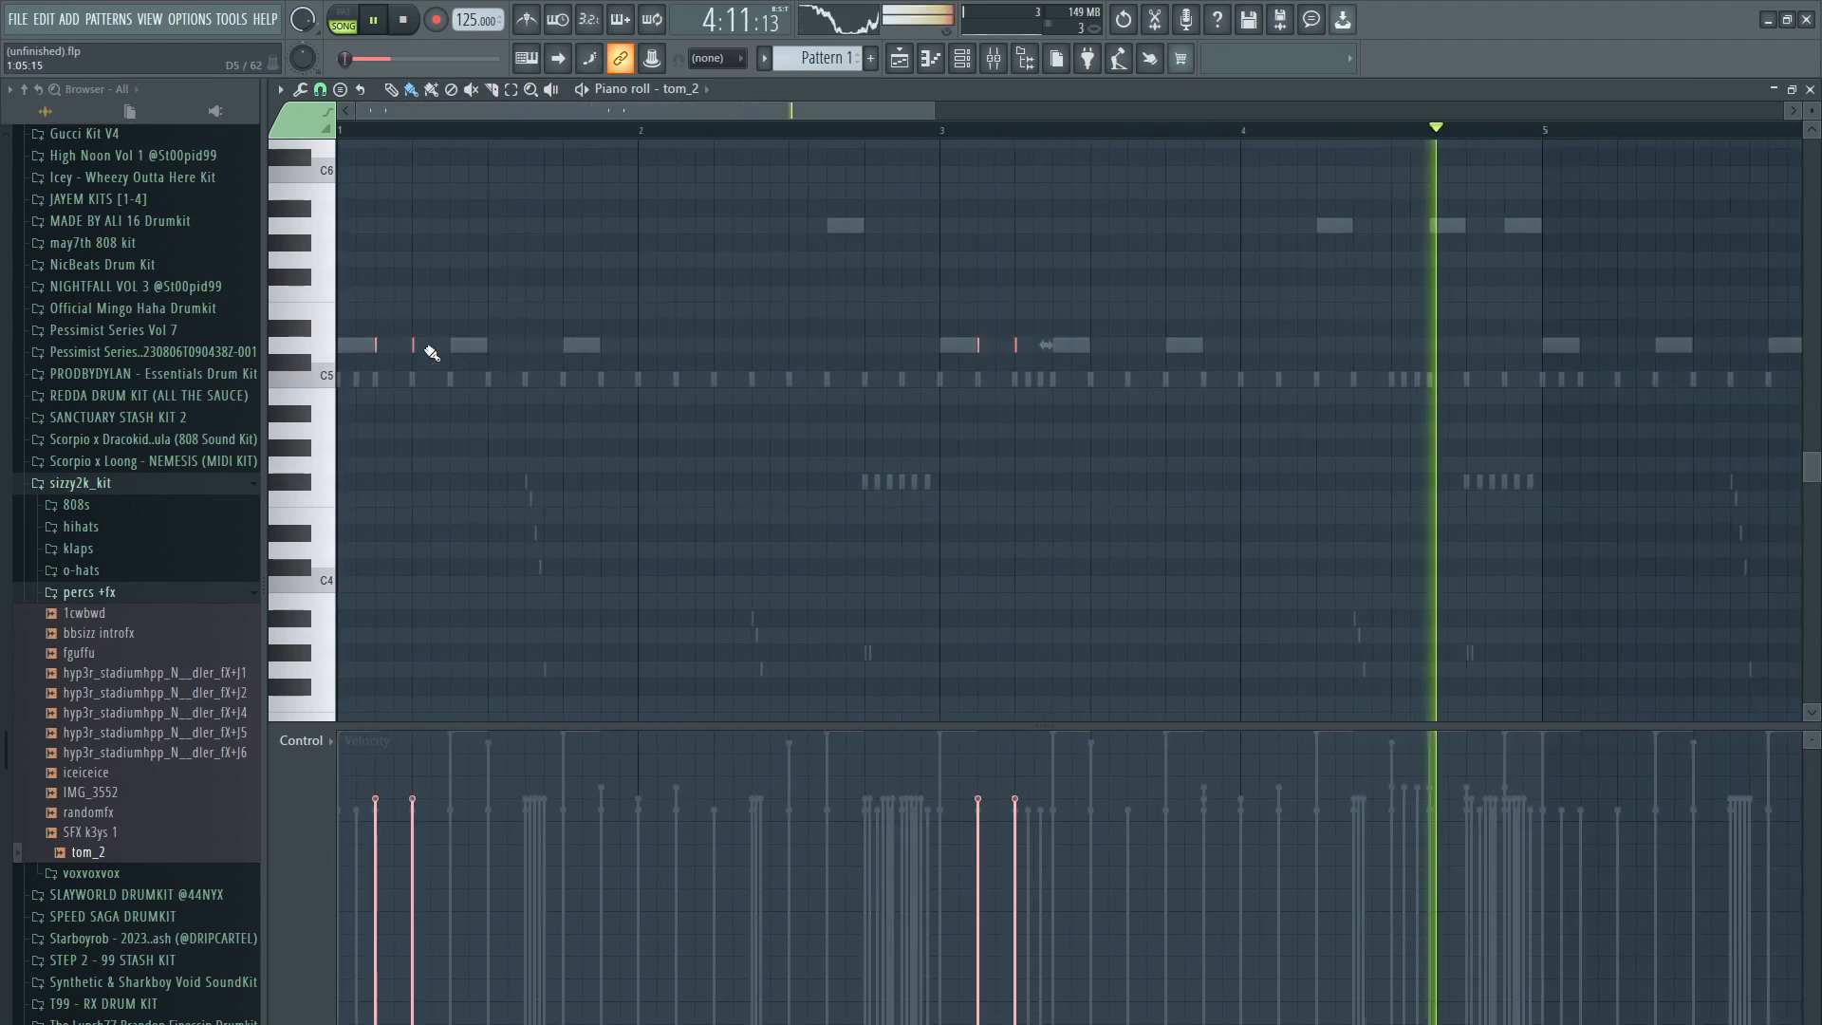
{"action": "left_click_drag", "start_coordinate": [377, 345], "coordinate": [1579, 381], "text": "shift"}
{"action": "key", "text": "ctrl+d"}
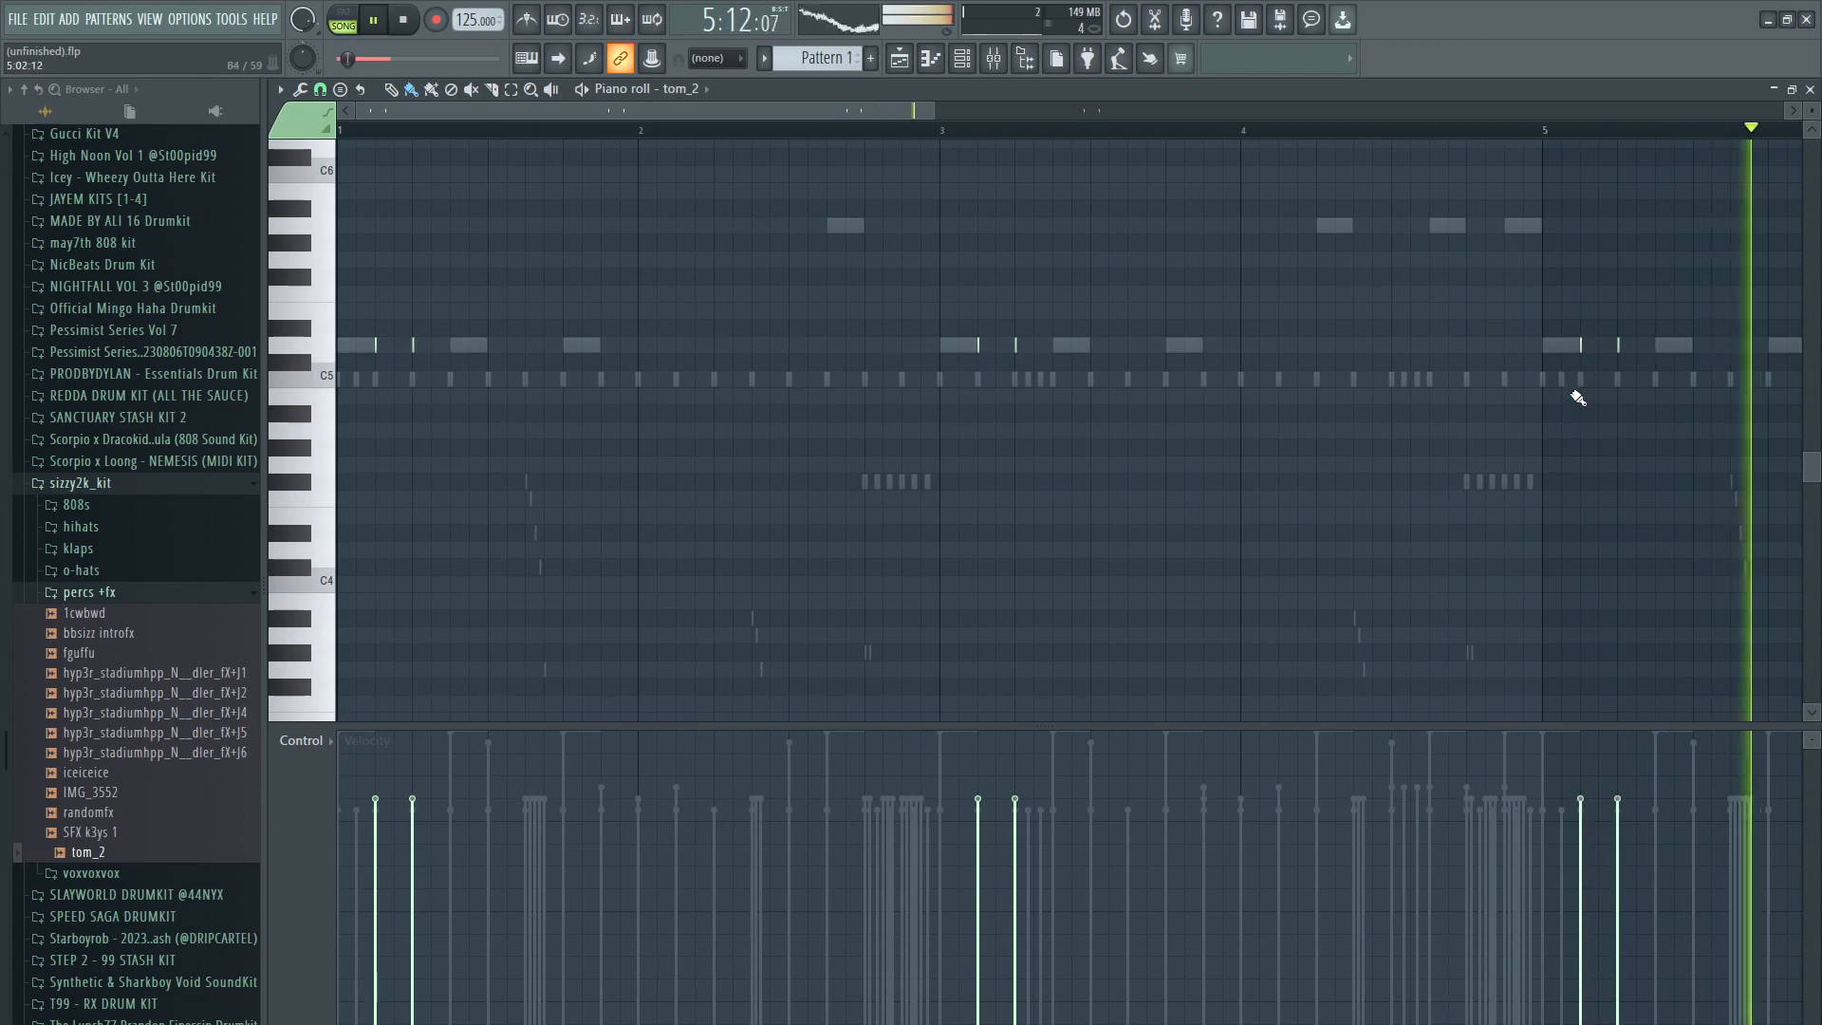
{"action": "scroll", "coordinate": [1578, 397], "scroll_direction": "down", "scroll_amount": 3, "text": "ctrl"}
Step: Audition samples in the o-hats folder and add looperator_oh_v as a new channel
{"action": "left_click", "coordinate": [87, 591]}
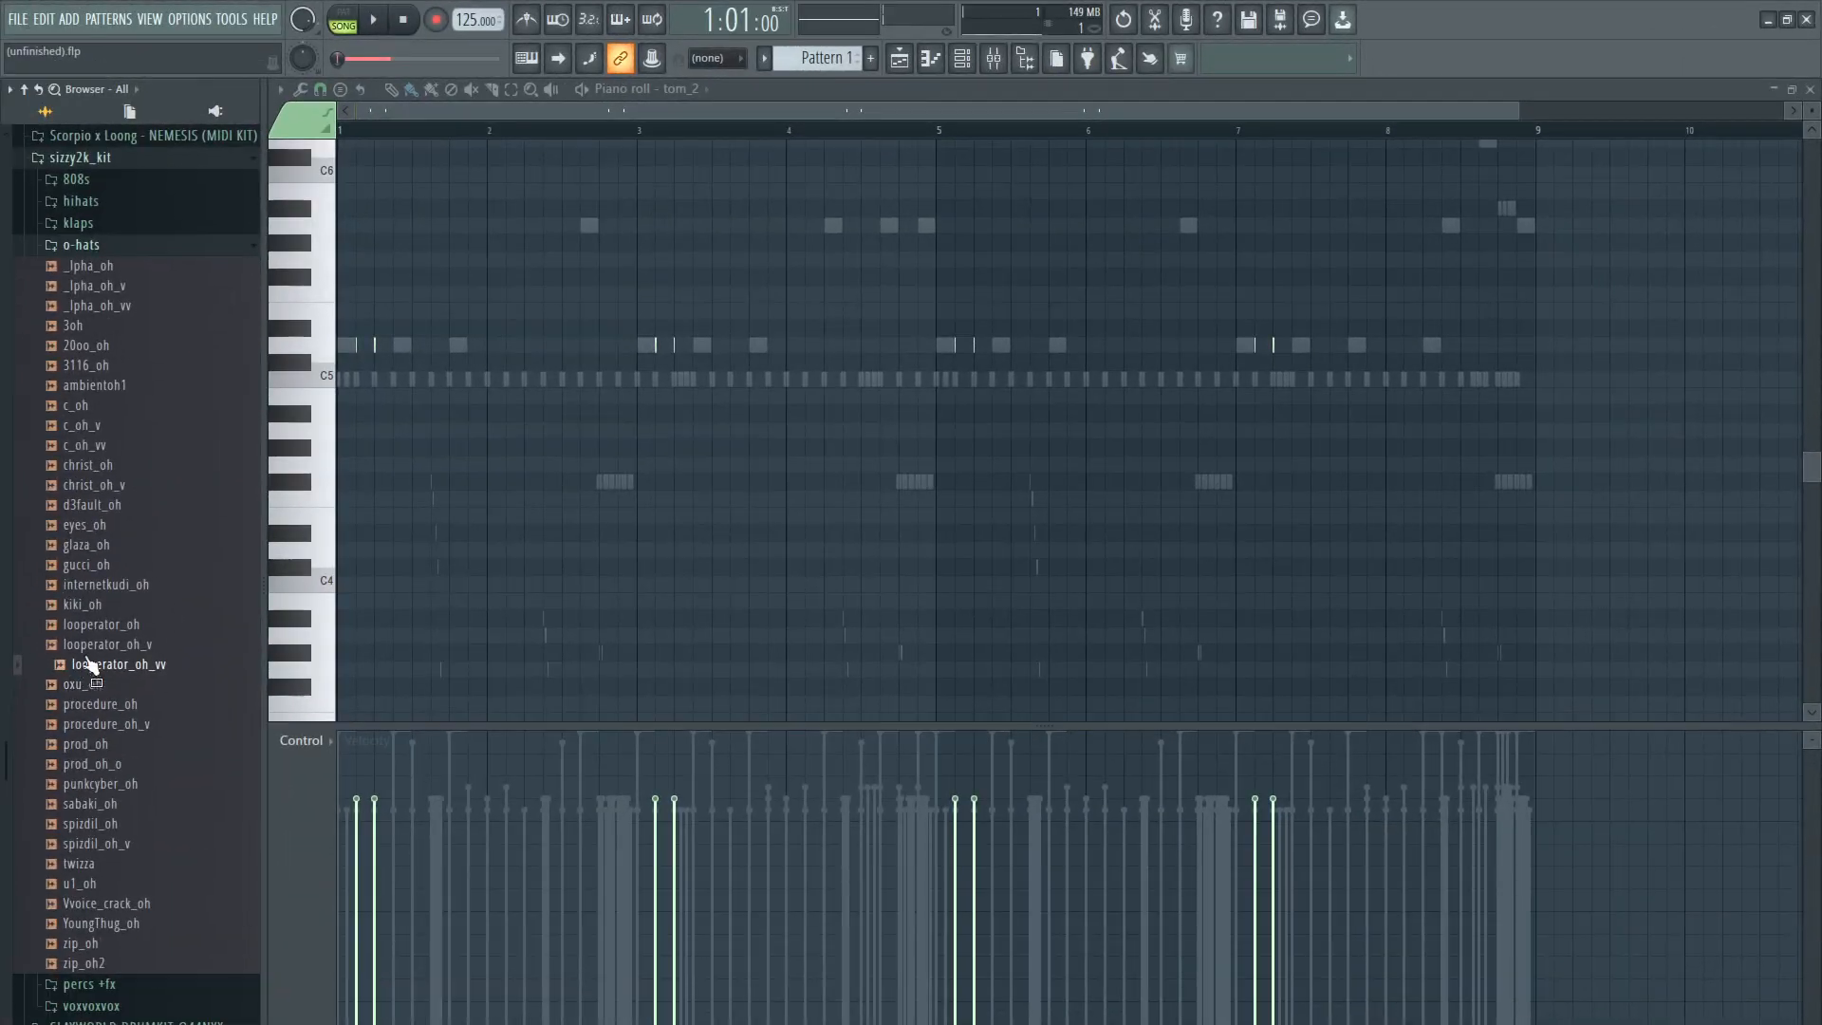
{"action": "left_click", "coordinate": [87, 649]}
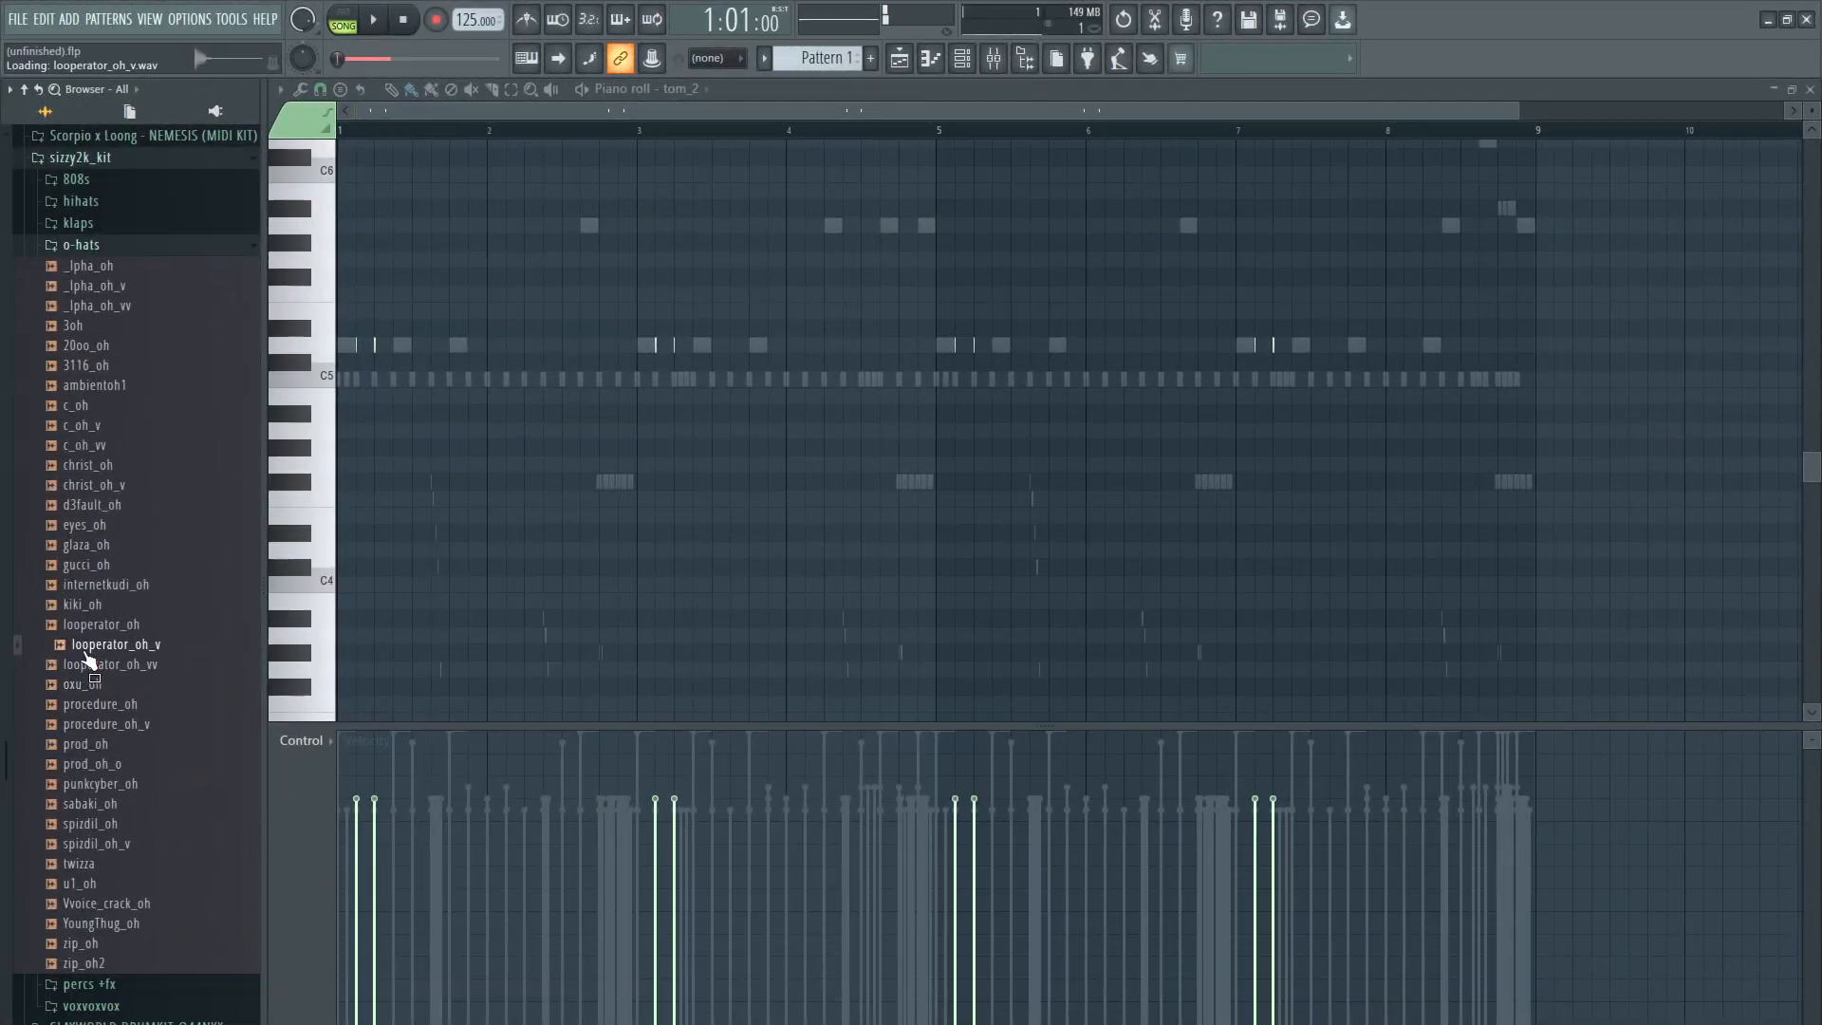
{"action": "left_click", "coordinate": [962, 59]}
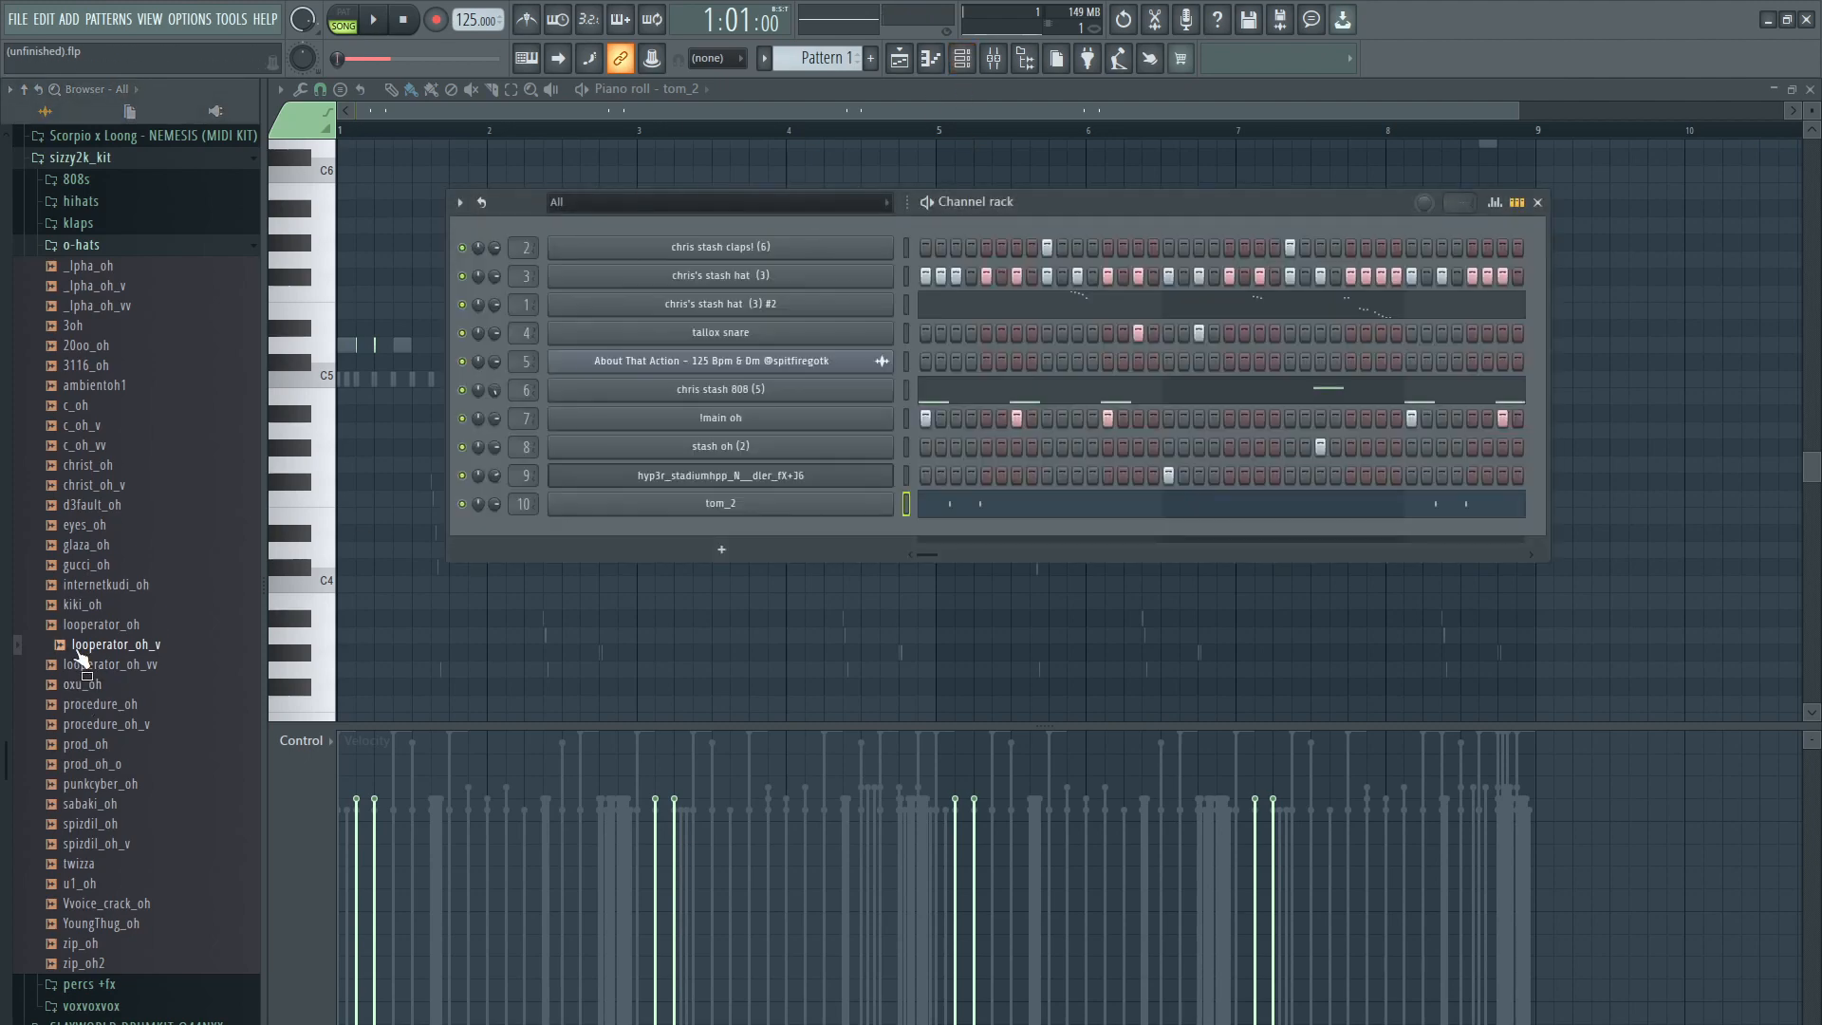
{"action": "left_click_drag", "start_coordinate": [82, 649], "coordinate": [546, 551]}
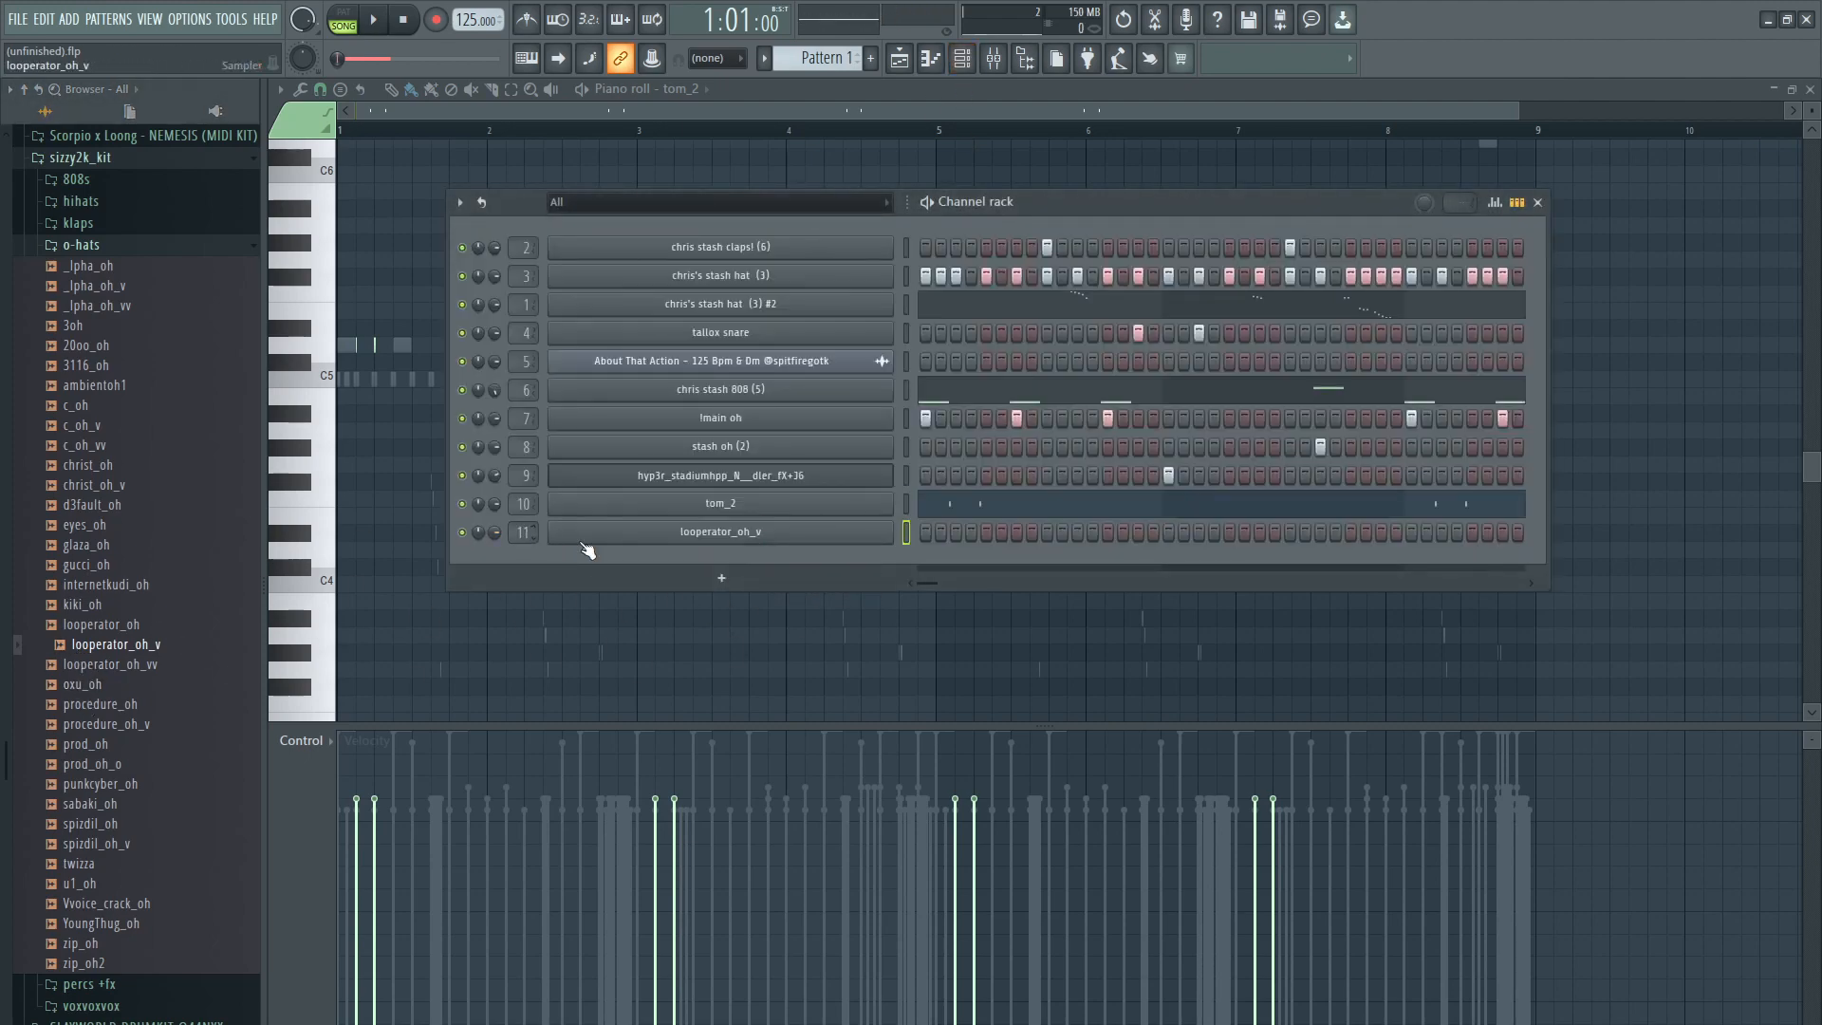
Step: Open the piano roll of looperator_oh_v and place a short D5 note on beat 2 of bar 4
{"action": "key", "text": "F6"}
{"action": "left_click", "coordinate": [672, 89]}
{"action": "left_click", "coordinate": [797, 324]}
{"action": "scroll", "coordinate": [717, 605], "scroll_direction": "up", "scroll_amount": 3}
{"action": "left_click", "coordinate": [918, 550]}
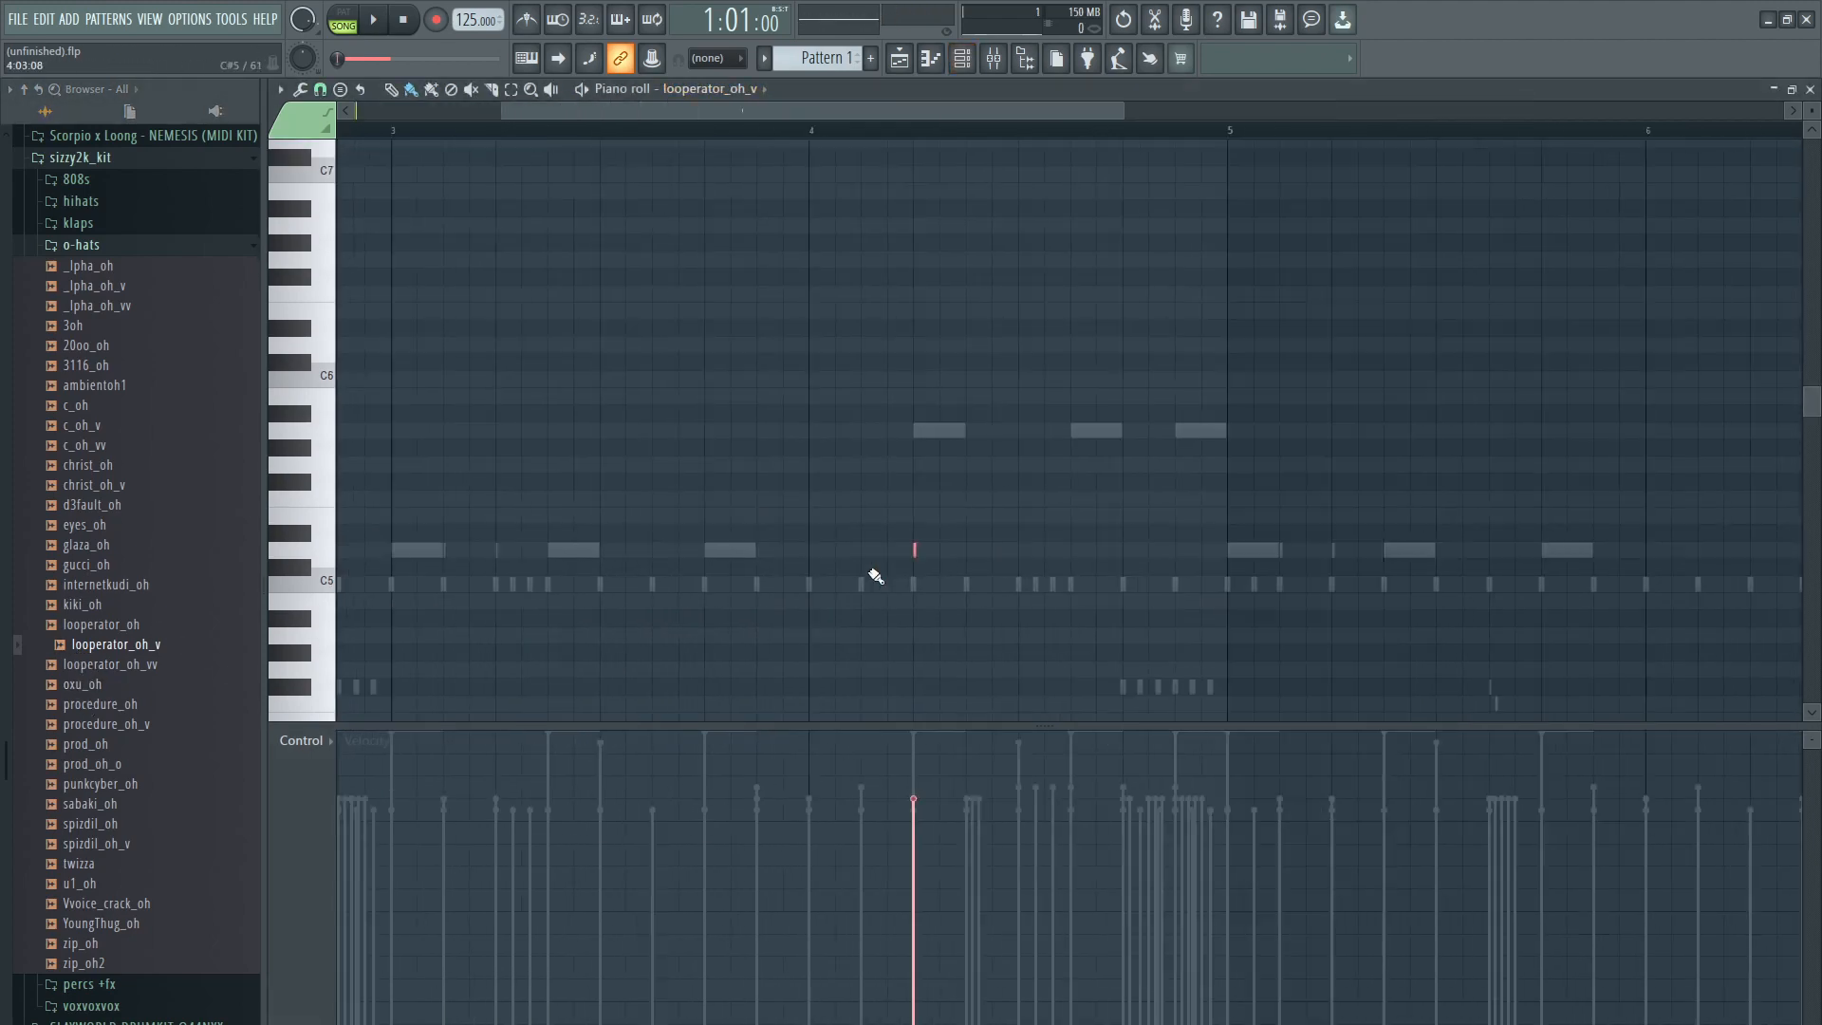
Step: Repeat the D5 looperator_oh_v hit on beat 2 of bar 8
{"action": "scroll", "coordinate": [759, 588], "scroll_direction": "down", "scroll_amount": 5}
{"action": "scroll", "coordinate": [455, 598], "scroll_direction": "up", "scroll_amount": 5}
{"action": "left_click", "coordinate": [553, 551]}
{"action": "key", "text": "space"}
{"action": "scroll", "coordinate": [531, 575], "scroll_direction": "down", "scroll_amount": 4}
{"action": "left_click_drag", "start_coordinate": [496, 554], "coordinate": [1000, 577]}
{"action": "scroll", "coordinate": [999, 577], "scroll_direction": "down", "scroll_amount": 1}
{"action": "right_click", "coordinate": [490, 550]}
{"action": "scroll", "coordinate": [854, 310], "scroll_direction": "down", "scroll_amount": 2}
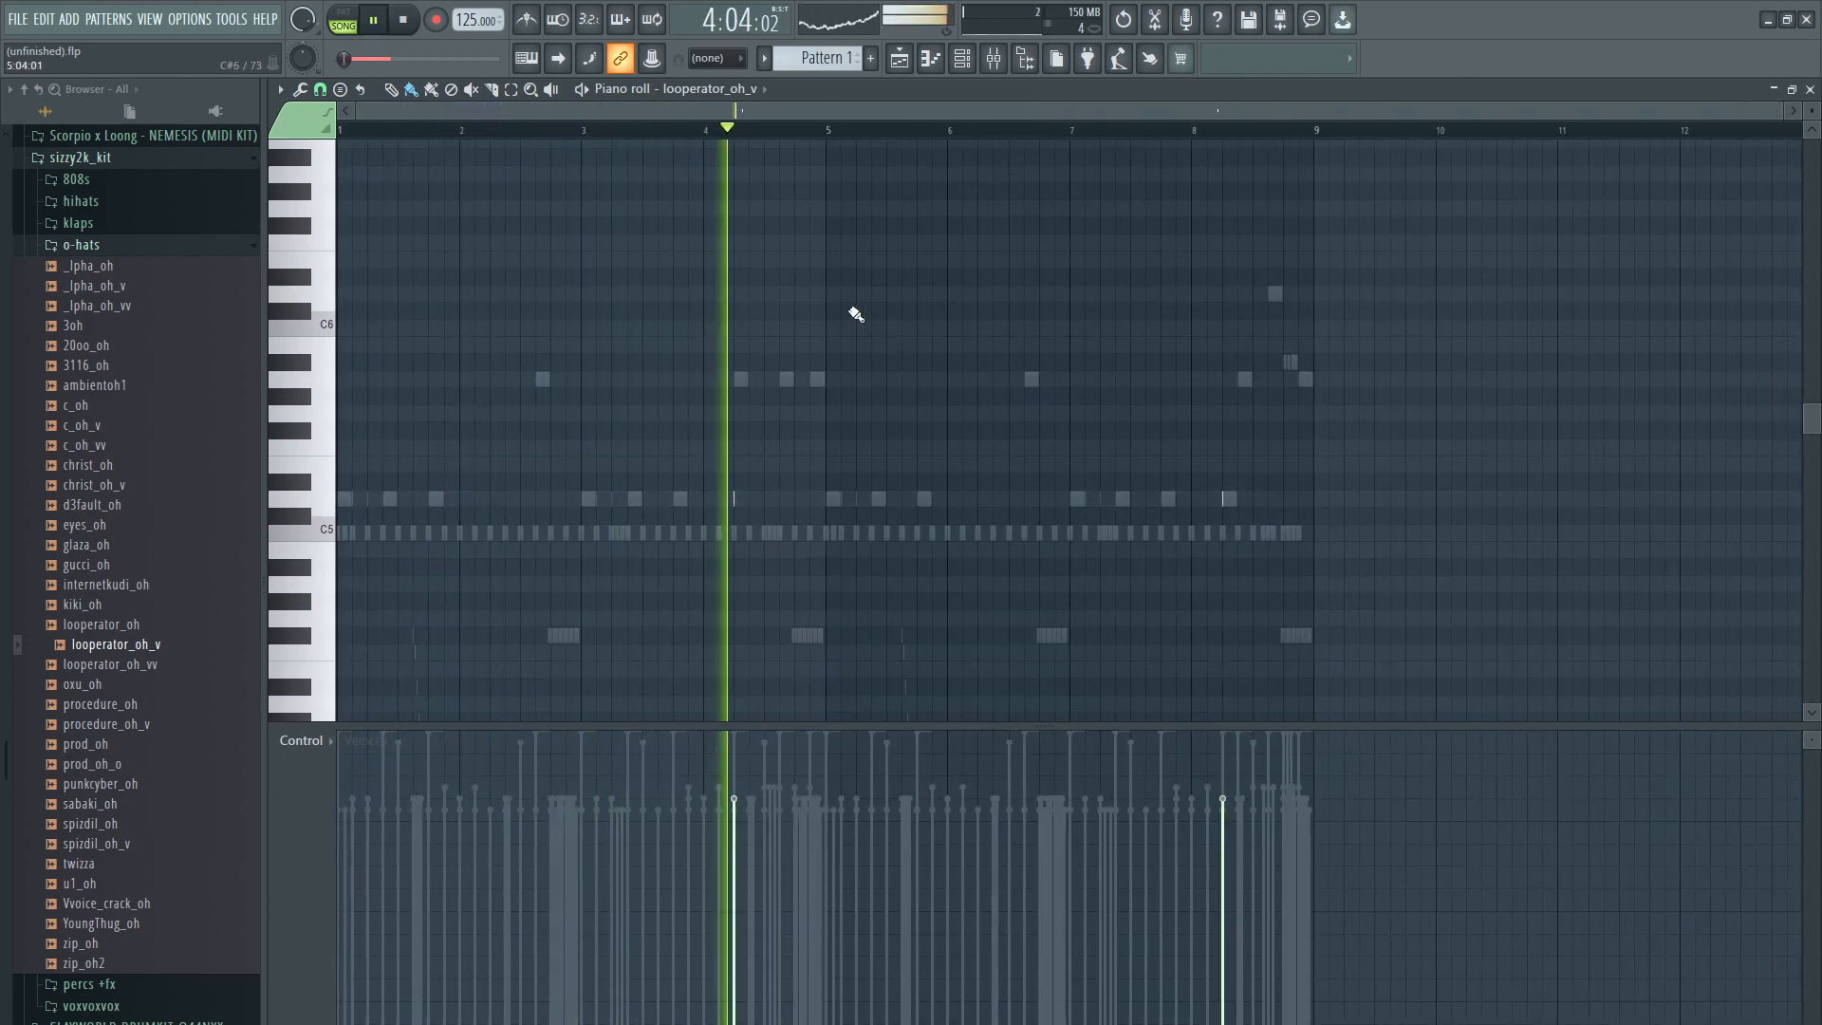
Step: Collapse the o-hats sample folder and stop the song playback
{"action": "left_click", "coordinate": [104, 247]}
{"action": "key", "text": "F6"}
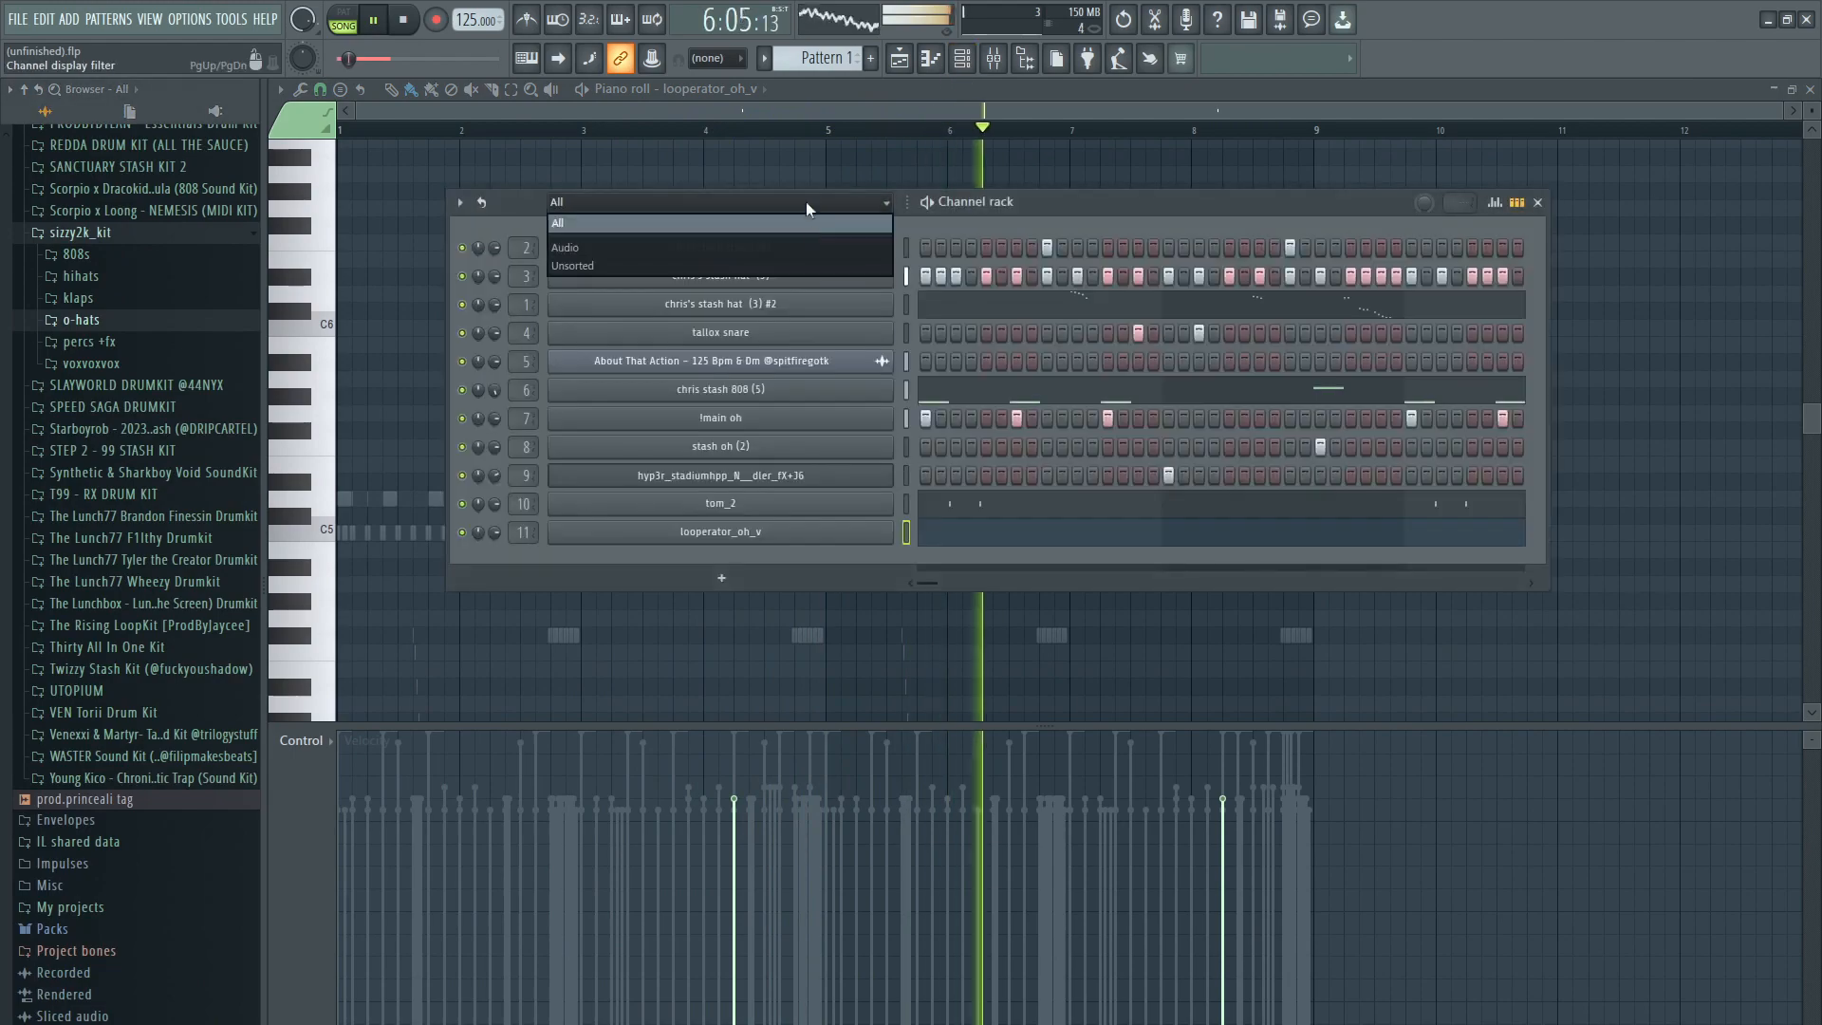
{"action": "scroll", "coordinate": [152, 645], "scroll_direction": "up", "scroll_amount": 5}
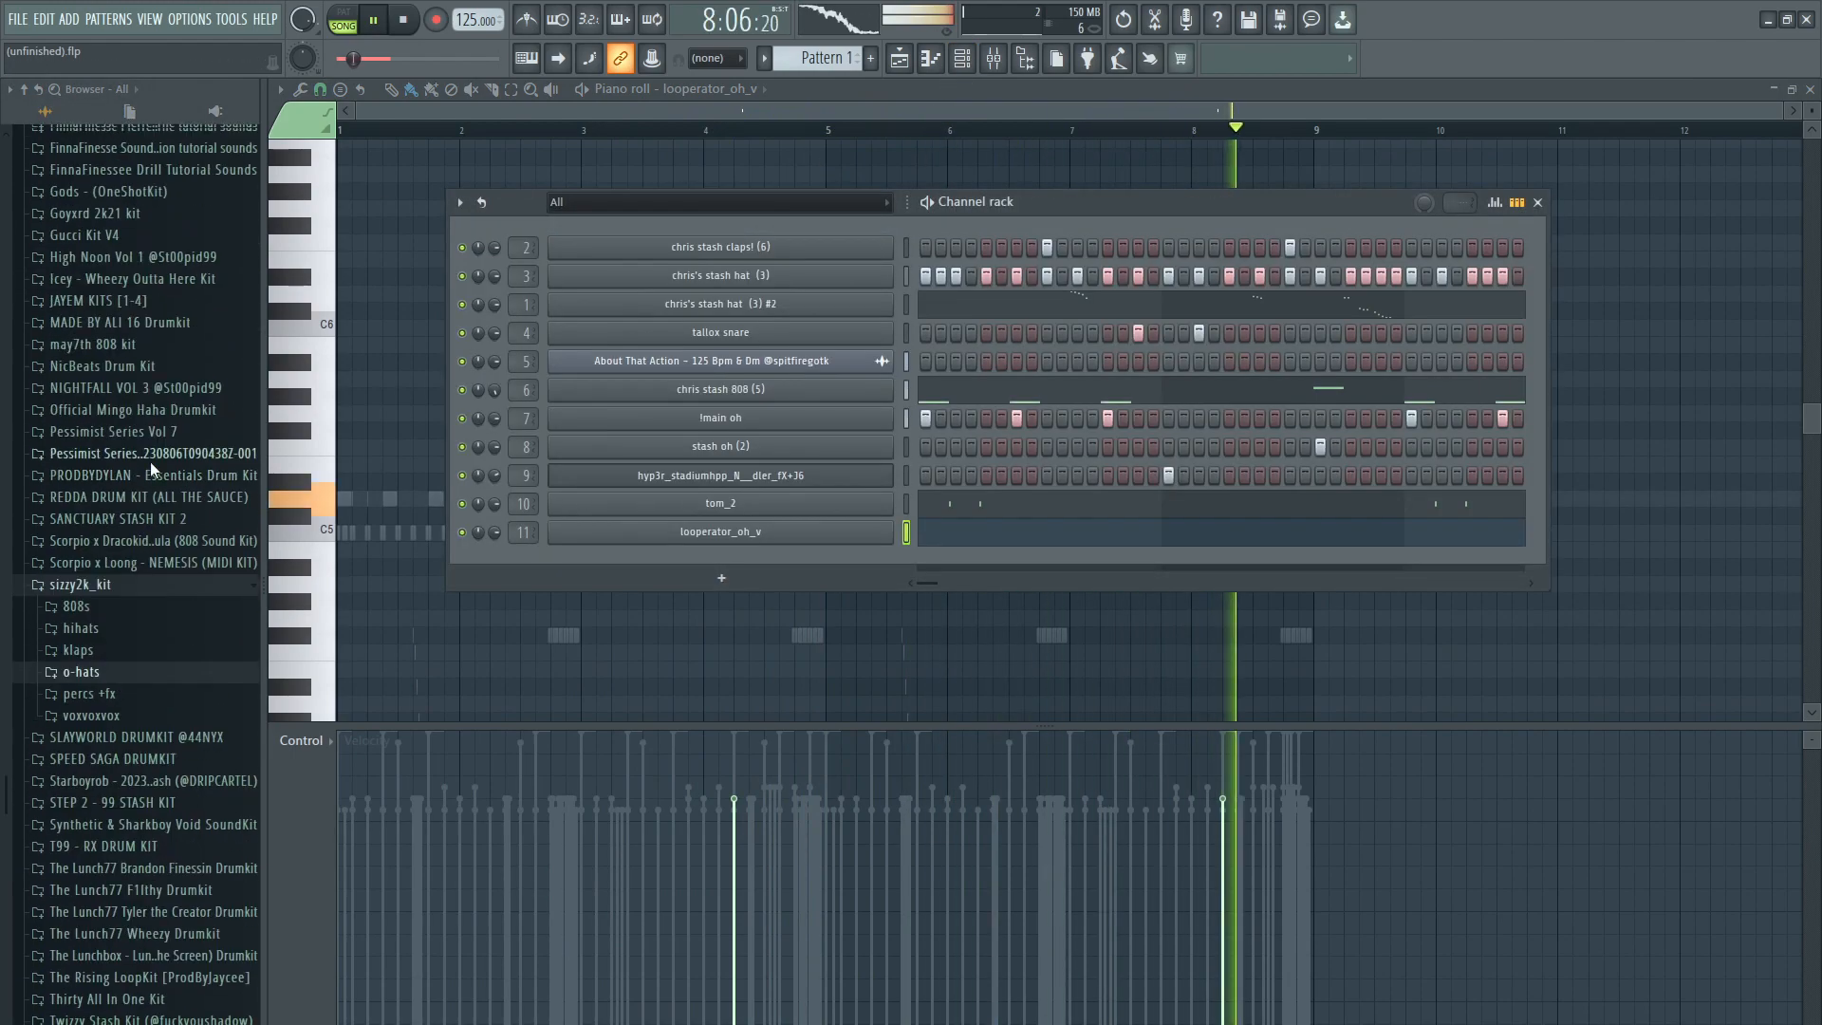
{"action": "key", "text": "F6"}
{"action": "key", "text": "space"}
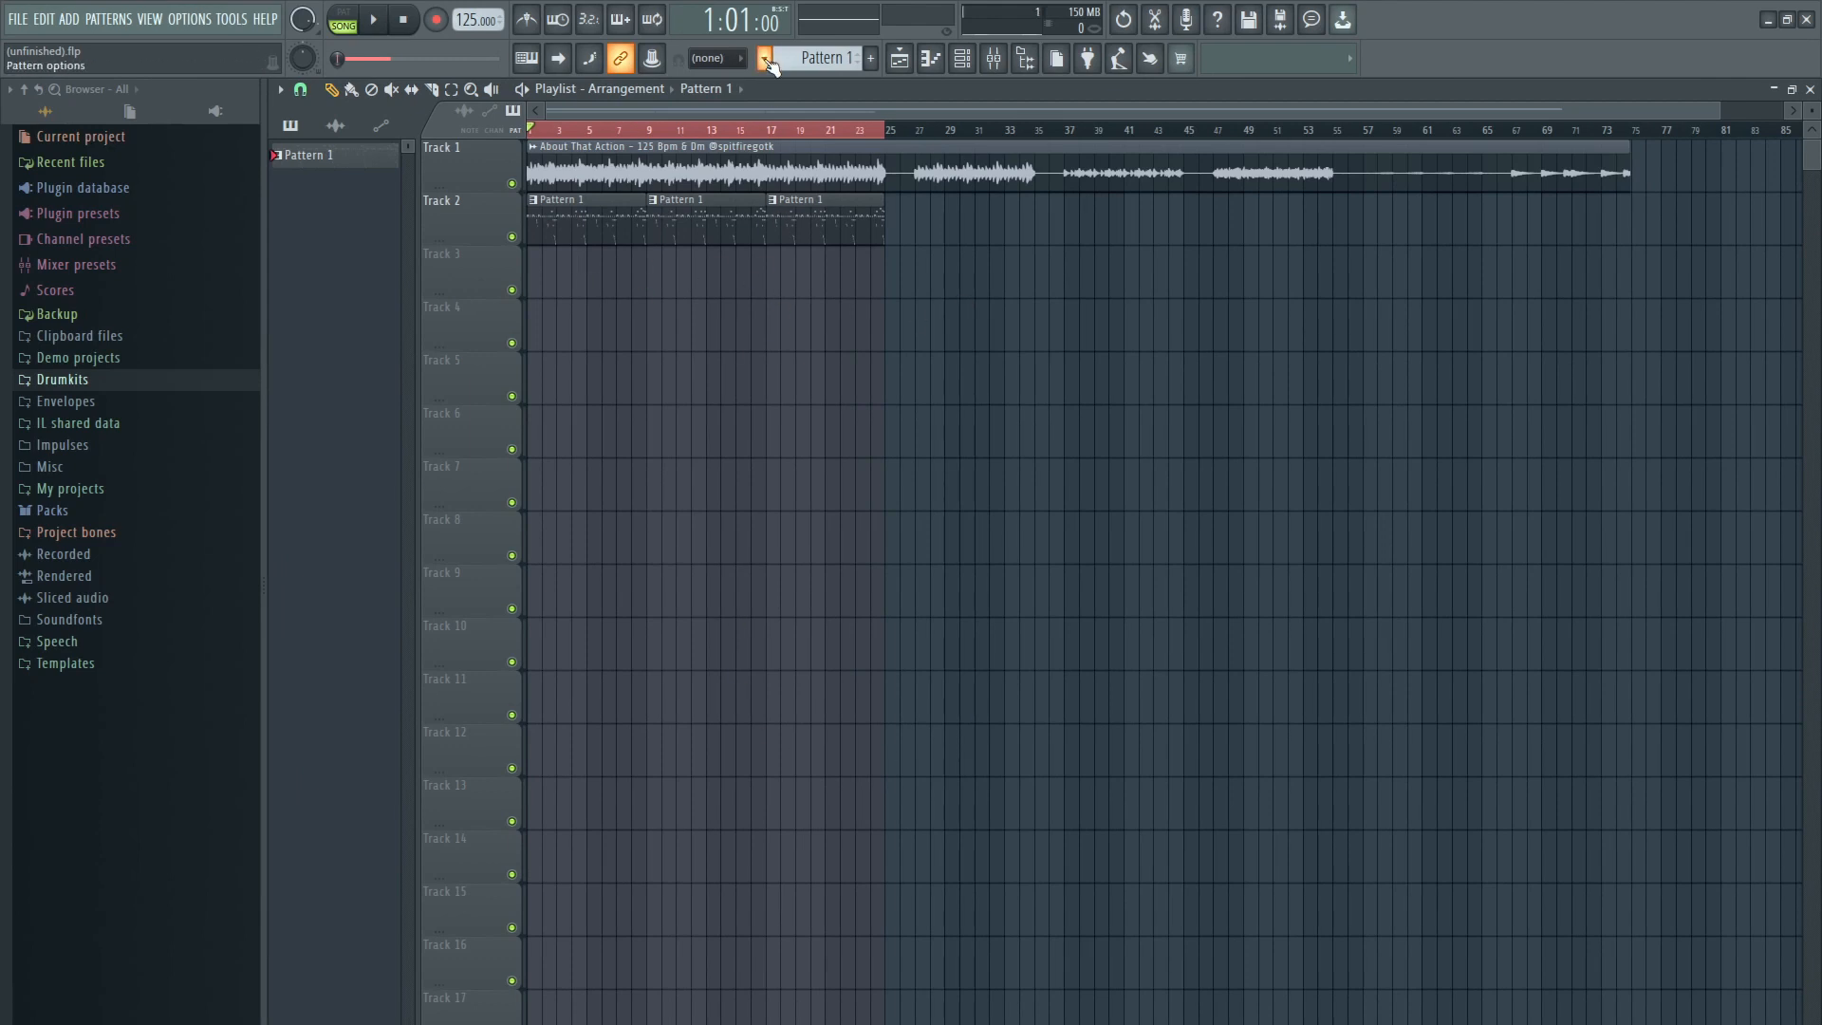
Step: Split Pattern 1 by channel into separate patterns and delete the three pattern clips from Track 2
{"action": "left_click", "coordinate": [765, 60]}
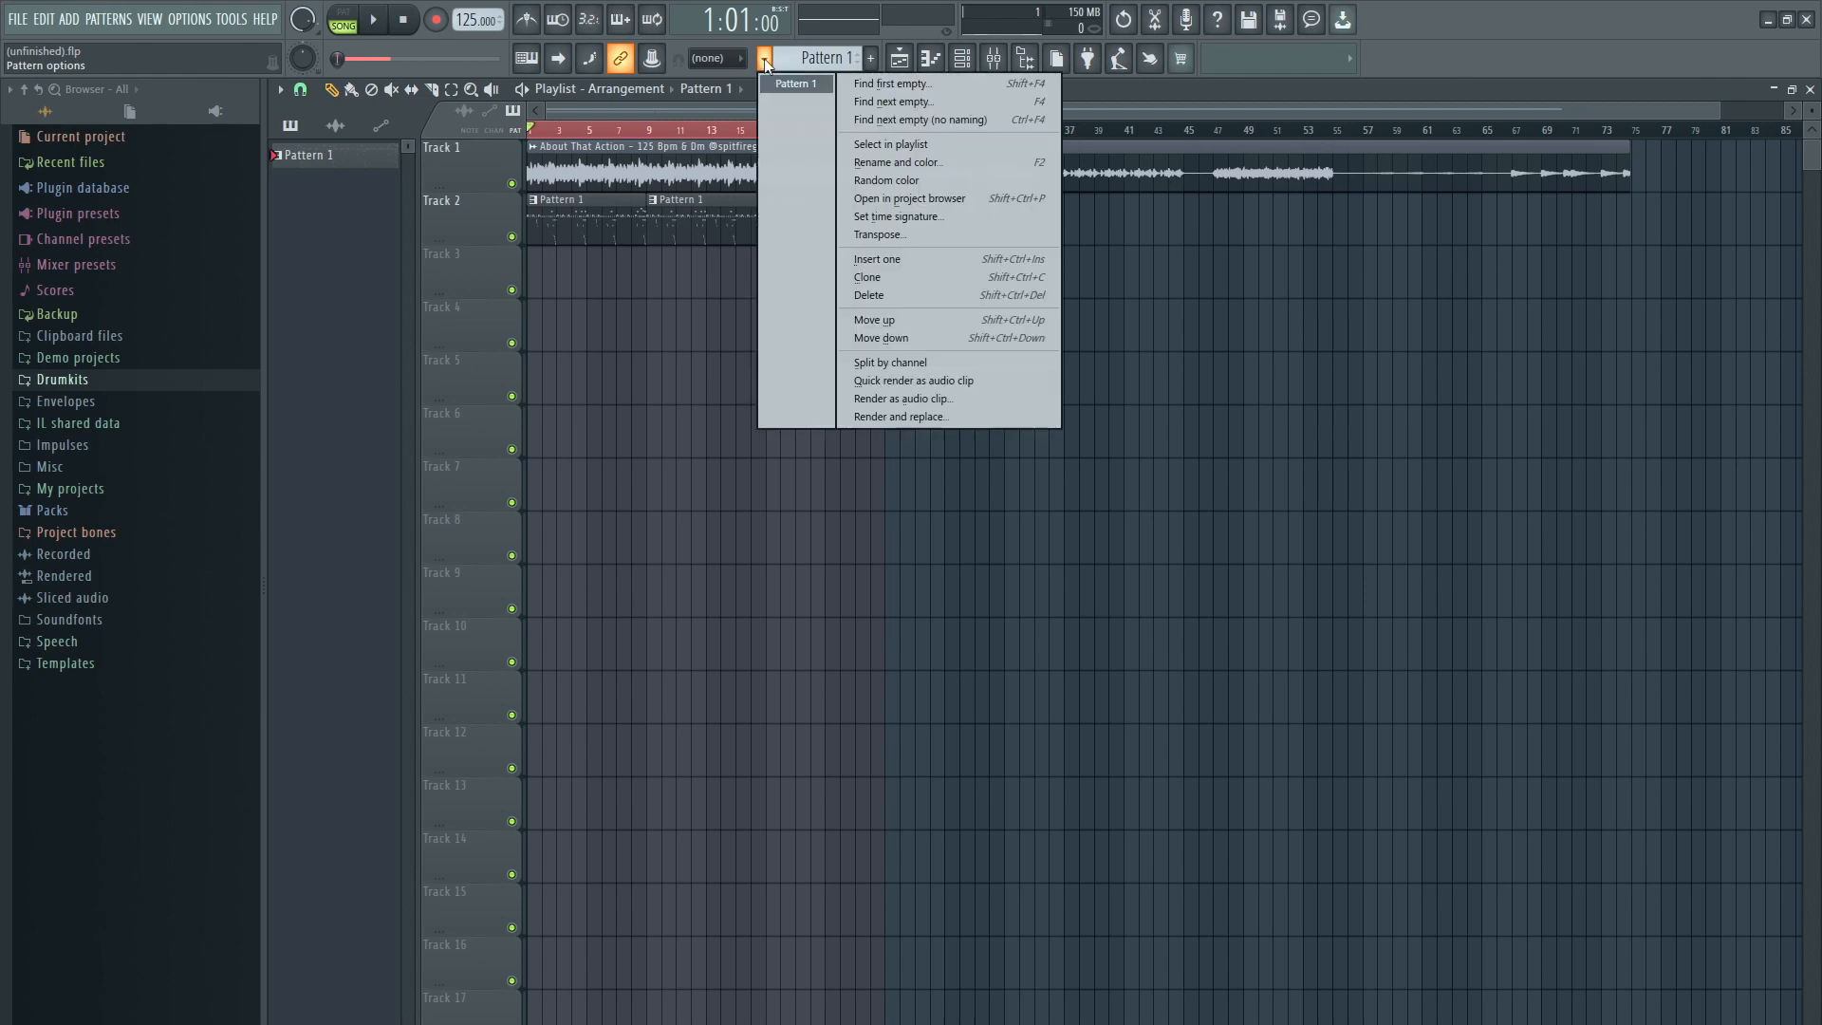
{"action": "left_click", "coordinate": [908, 365]}
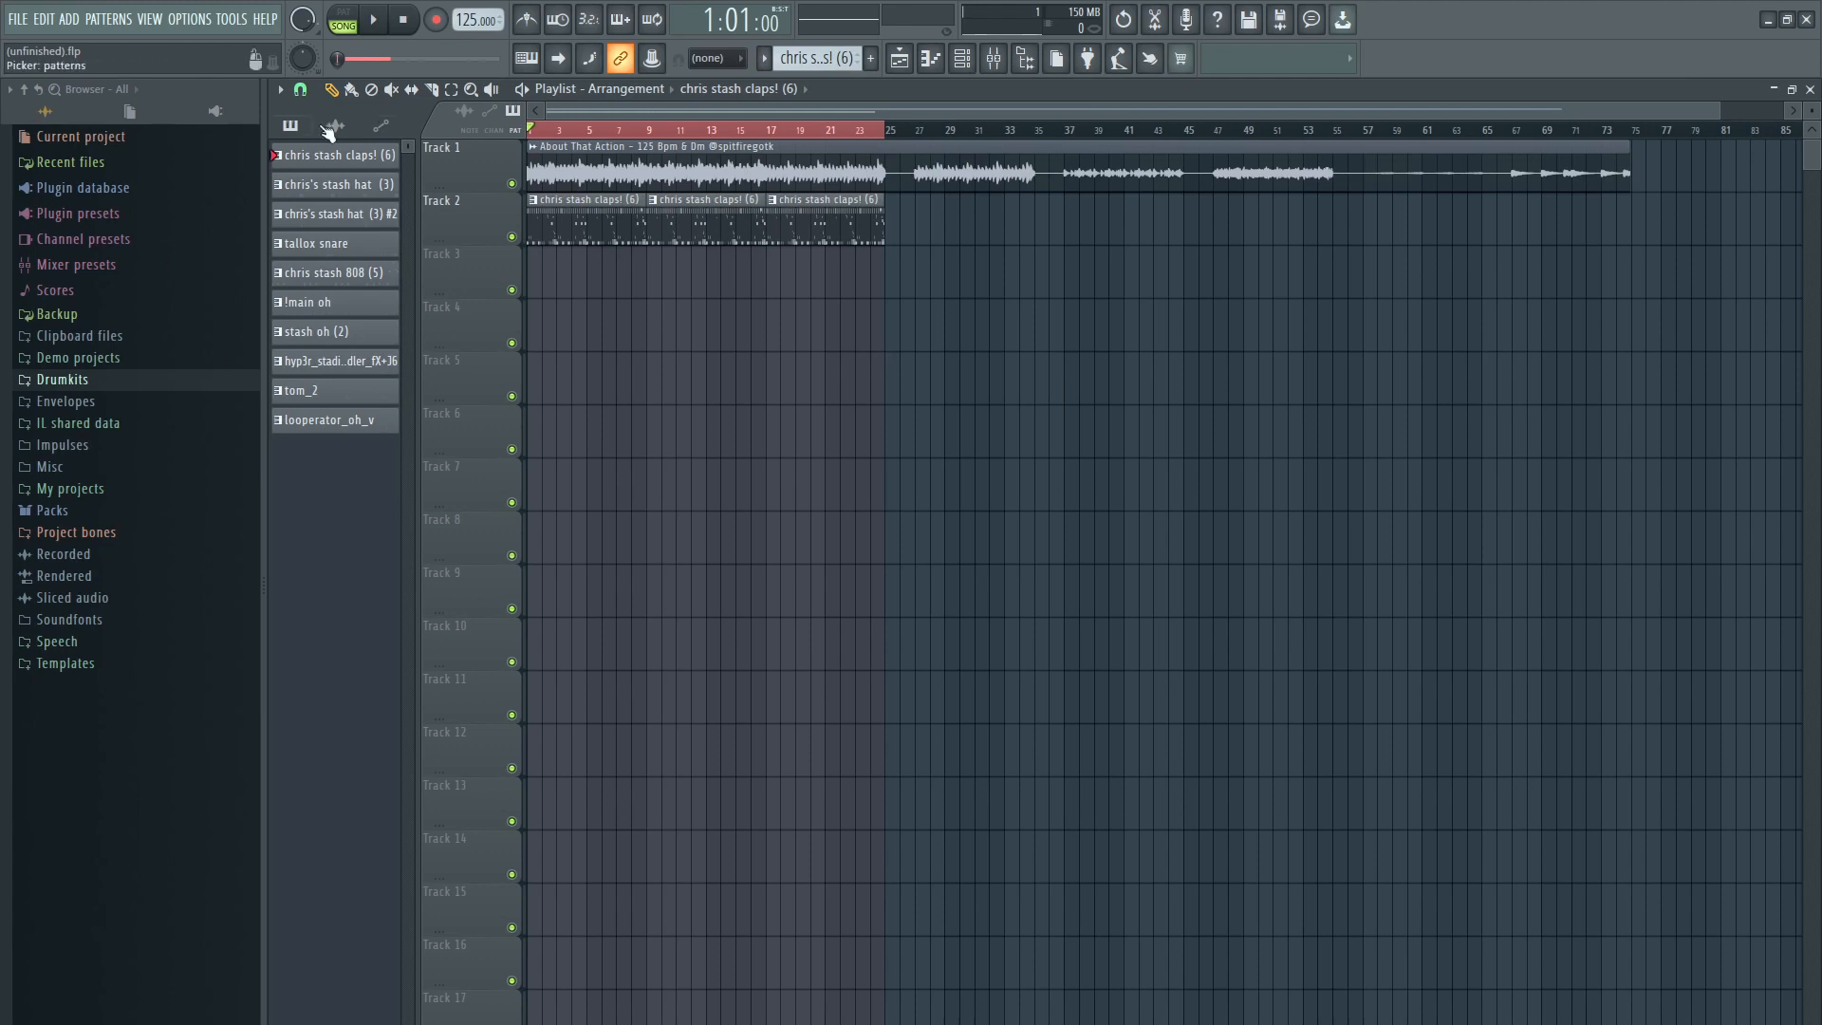
{"action": "right_click", "coordinate": [825, 234]}
{"action": "right_click", "coordinate": [706, 232]}
{"action": "right_click", "coordinate": [586, 230]}
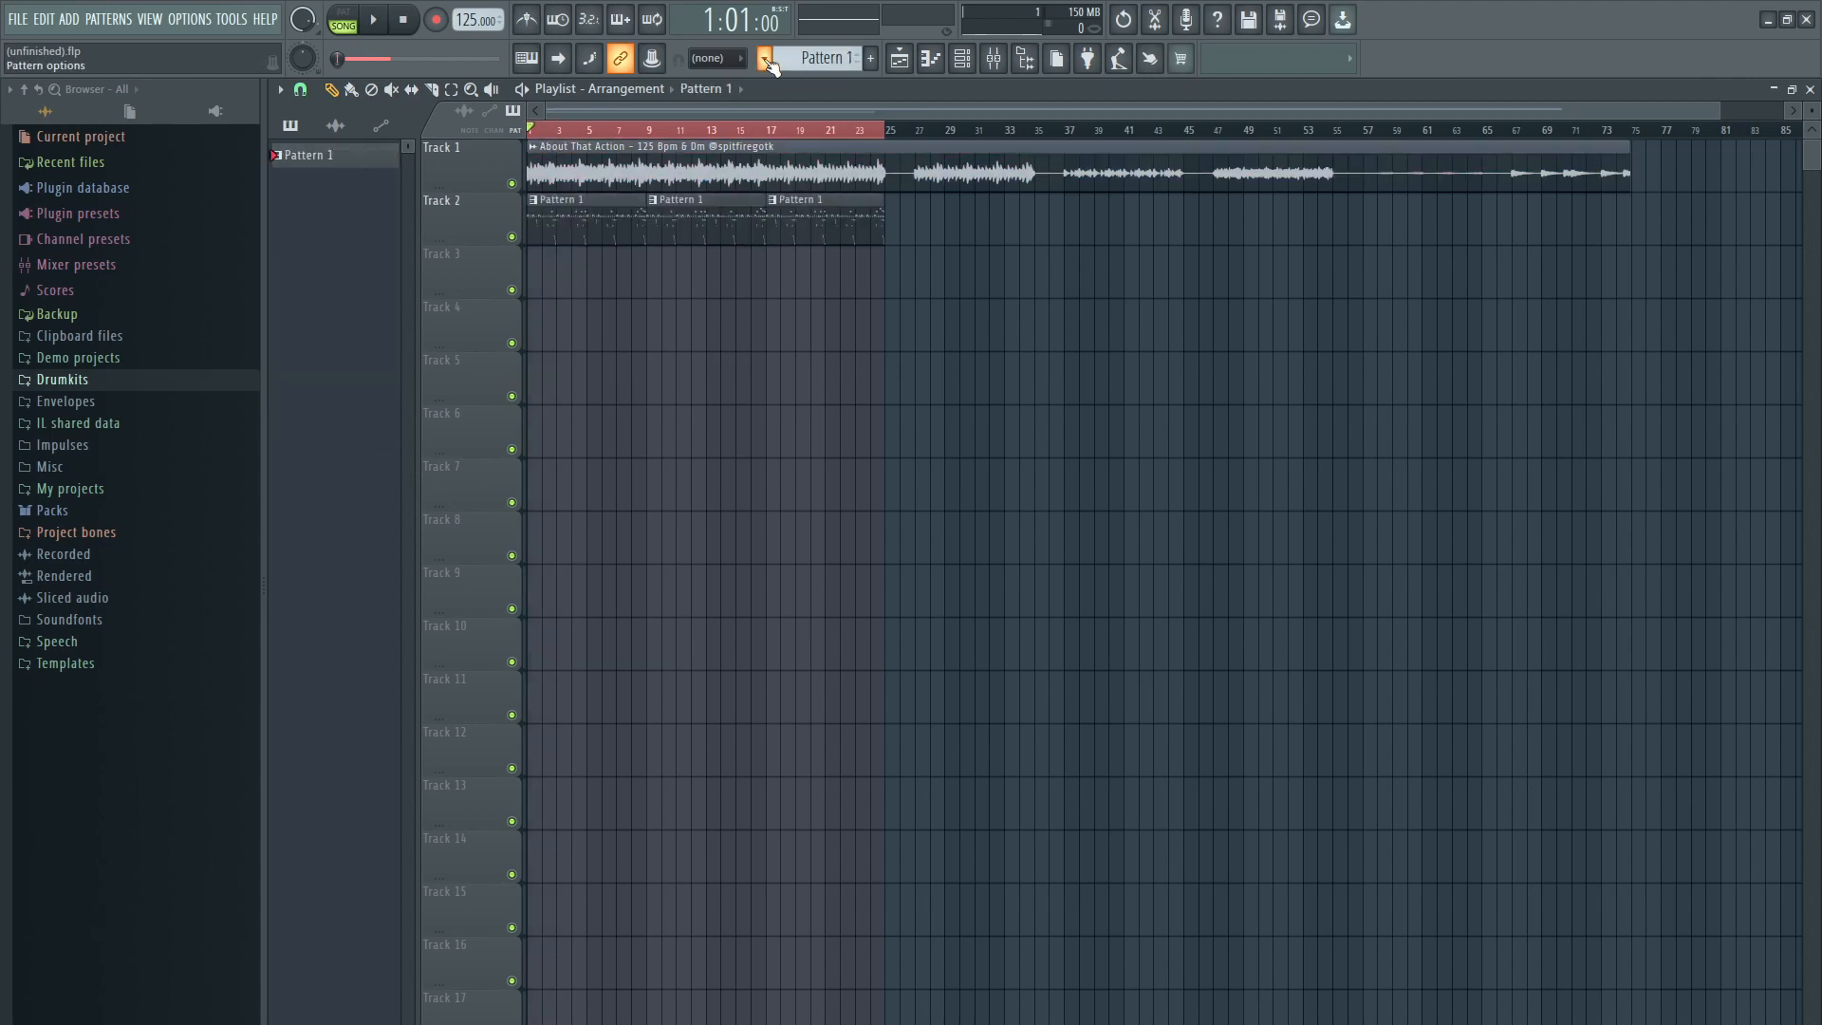
{"action": "left_click", "coordinate": [765, 58]}
{"action": "left_click", "coordinate": [908, 366]}
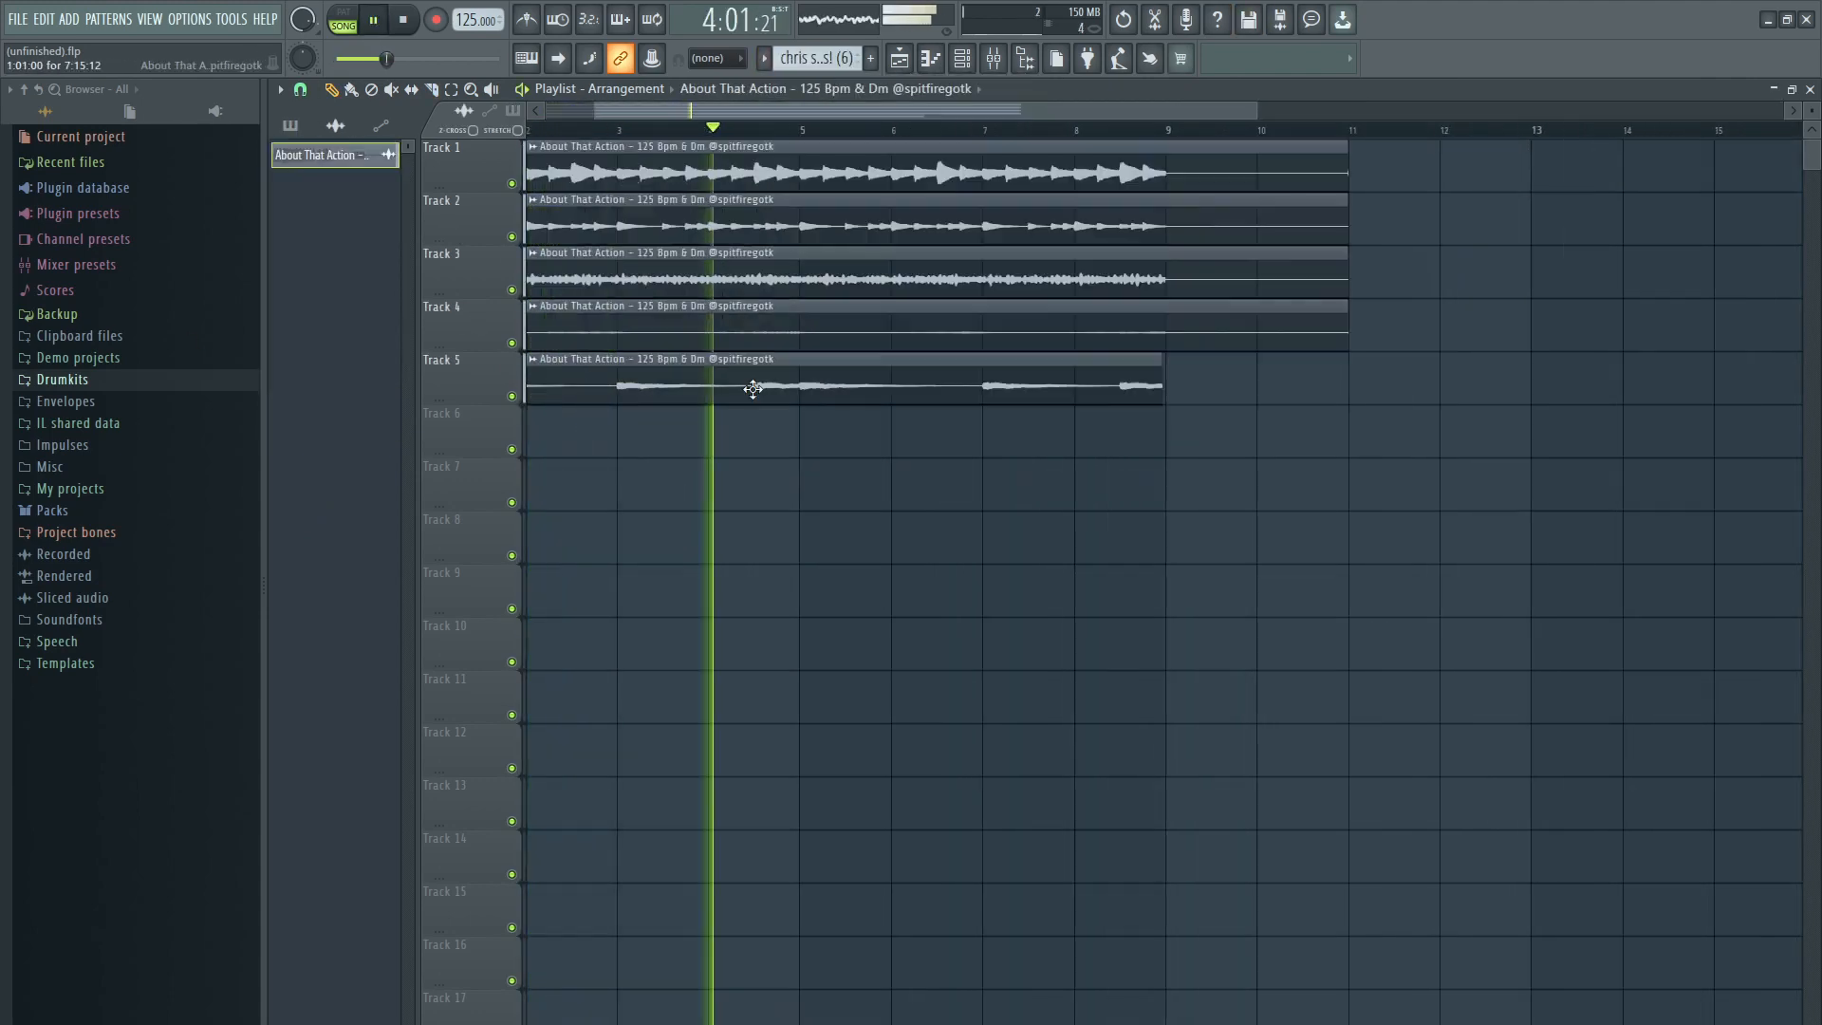
Step: Lengthen the Track 5 sample clip to bar 11 and shift the Track 2 part to bar 9, repeating the Track 1 clip there
{"action": "left_click_drag", "start_coordinate": [1161, 386], "coordinate": [1348, 386]}
{"action": "scroll", "coordinate": [967, 228], "scroll_direction": "down", "scroll_amount": 3}
{"action": "left_click_drag", "start_coordinate": [721, 173], "coordinate": [1113, 174]}
{"action": "left_click_drag", "start_coordinate": [721, 225], "coordinate": [1113, 226]}
{"action": "right_click", "coordinate": [707, 223]}
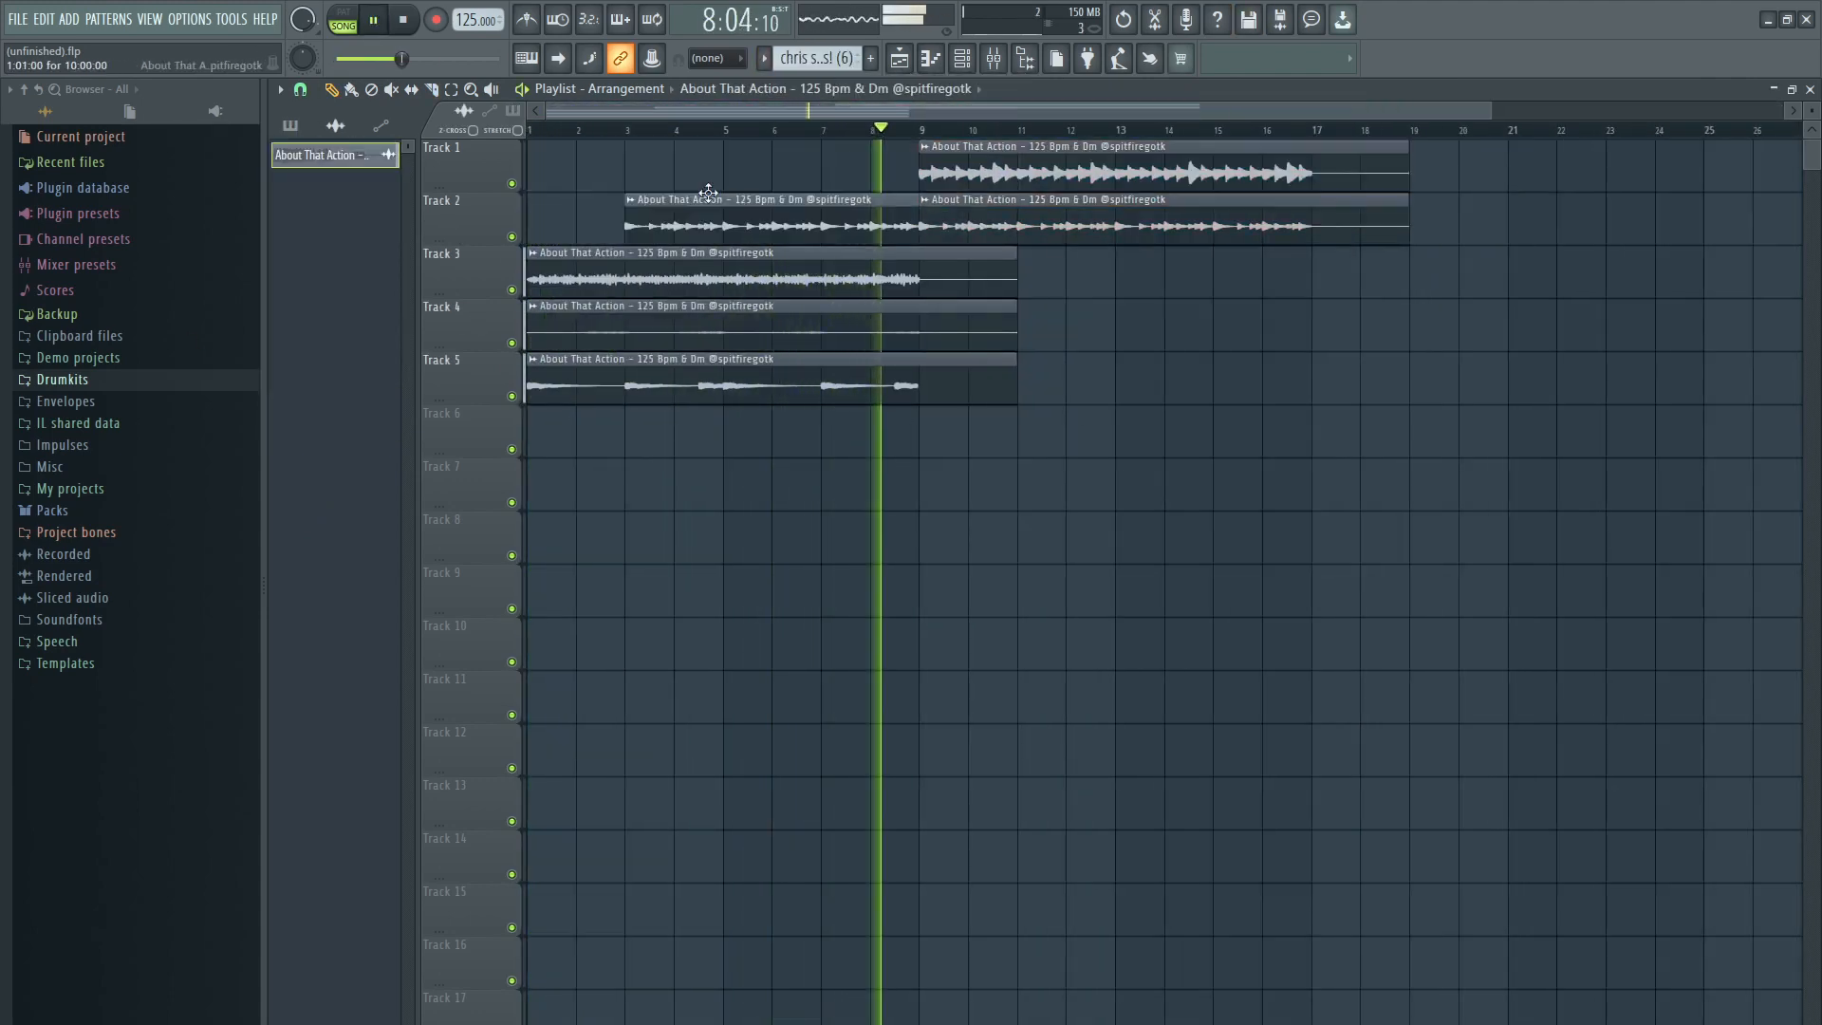
Step: Repeat the Track 3 sample clip at bars 9 and 17 and delete the Track 1 clip at bar 9
{"action": "left_click_drag", "start_coordinate": [721, 279], "coordinate": [1112, 279]}
{"action": "left_click_drag", "start_coordinate": [1113, 279], "coordinate": [1506, 279]}
{"action": "right_click", "coordinate": [1207, 175]}
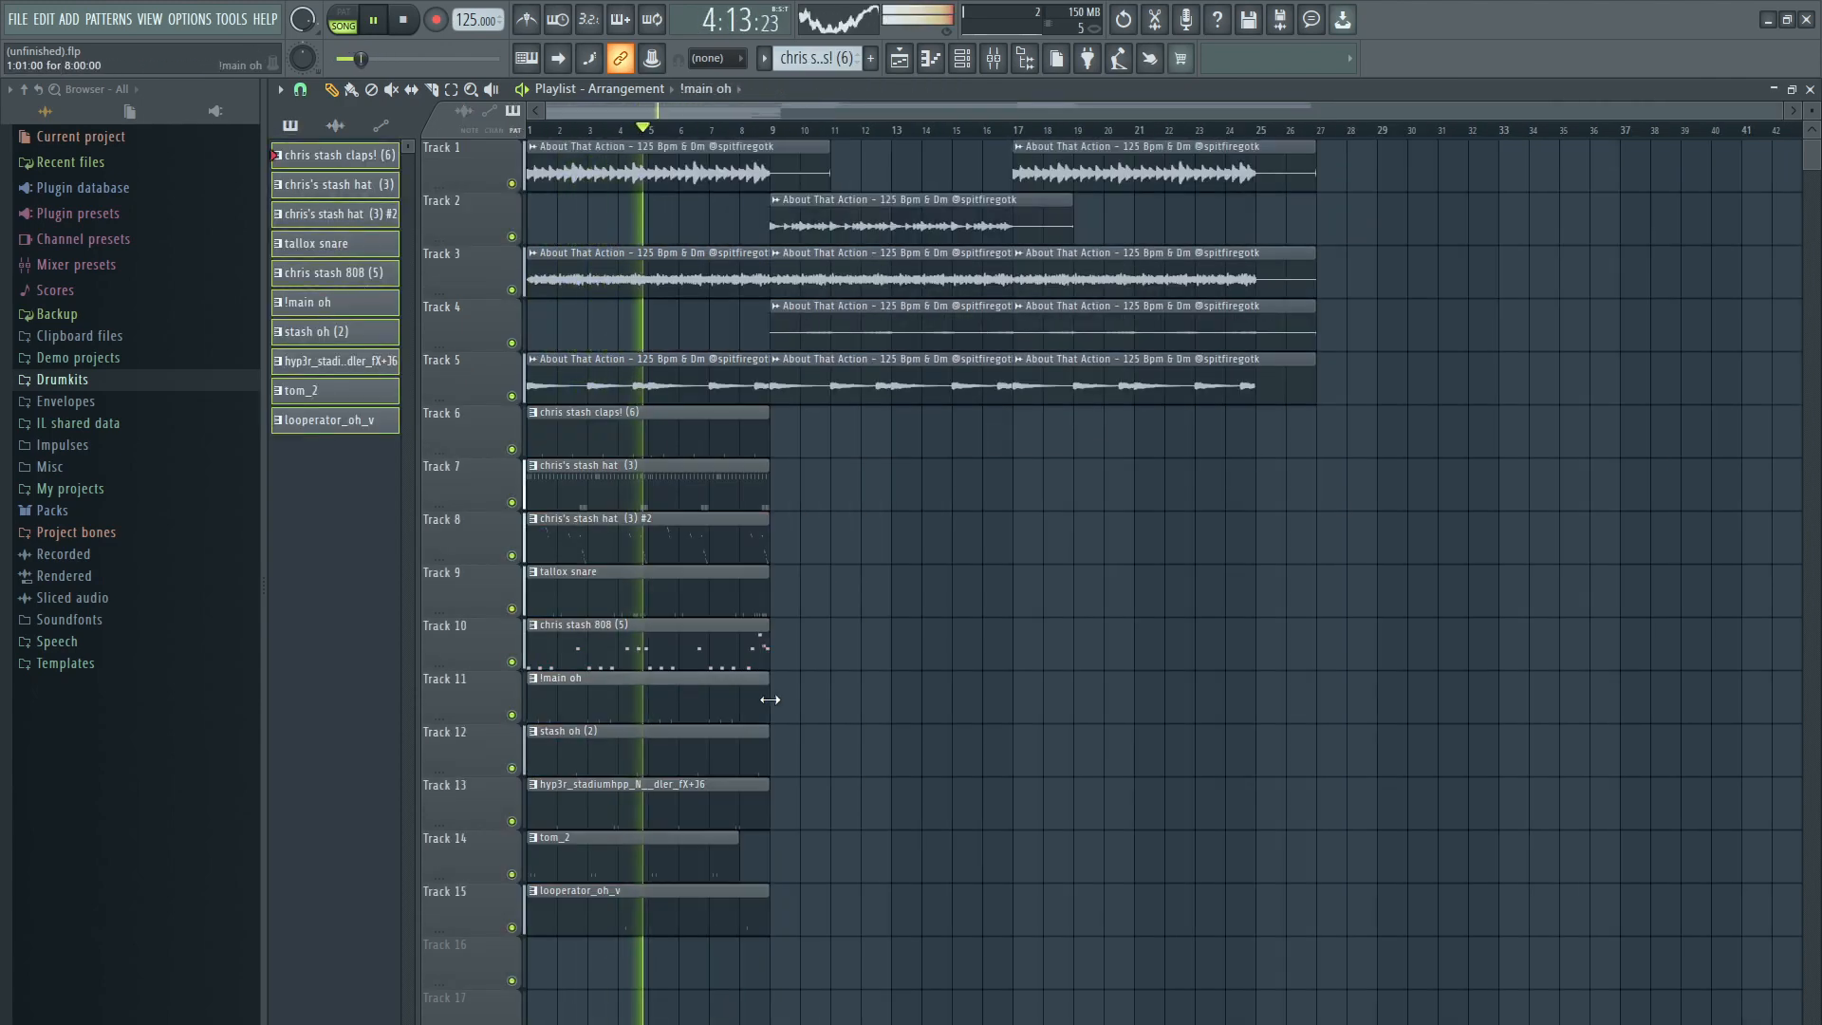
Step: Copy the ten pattern clips on Tracks 6 to 15 to bars 9 and 17, starting the first block midway through bar 2
{"action": "left_click_drag", "start_coordinate": [797, 940], "coordinate": [536, 422]}
{"action": "left_click_drag", "start_coordinate": [627, 447], "coordinate": [1113, 447]}
{"action": "left_click_drag", "start_coordinate": [1113, 447], "coordinate": [627, 447]}
{"action": "scroll", "coordinate": [721, 455], "scroll_direction": "up", "scroll_amount": 3}
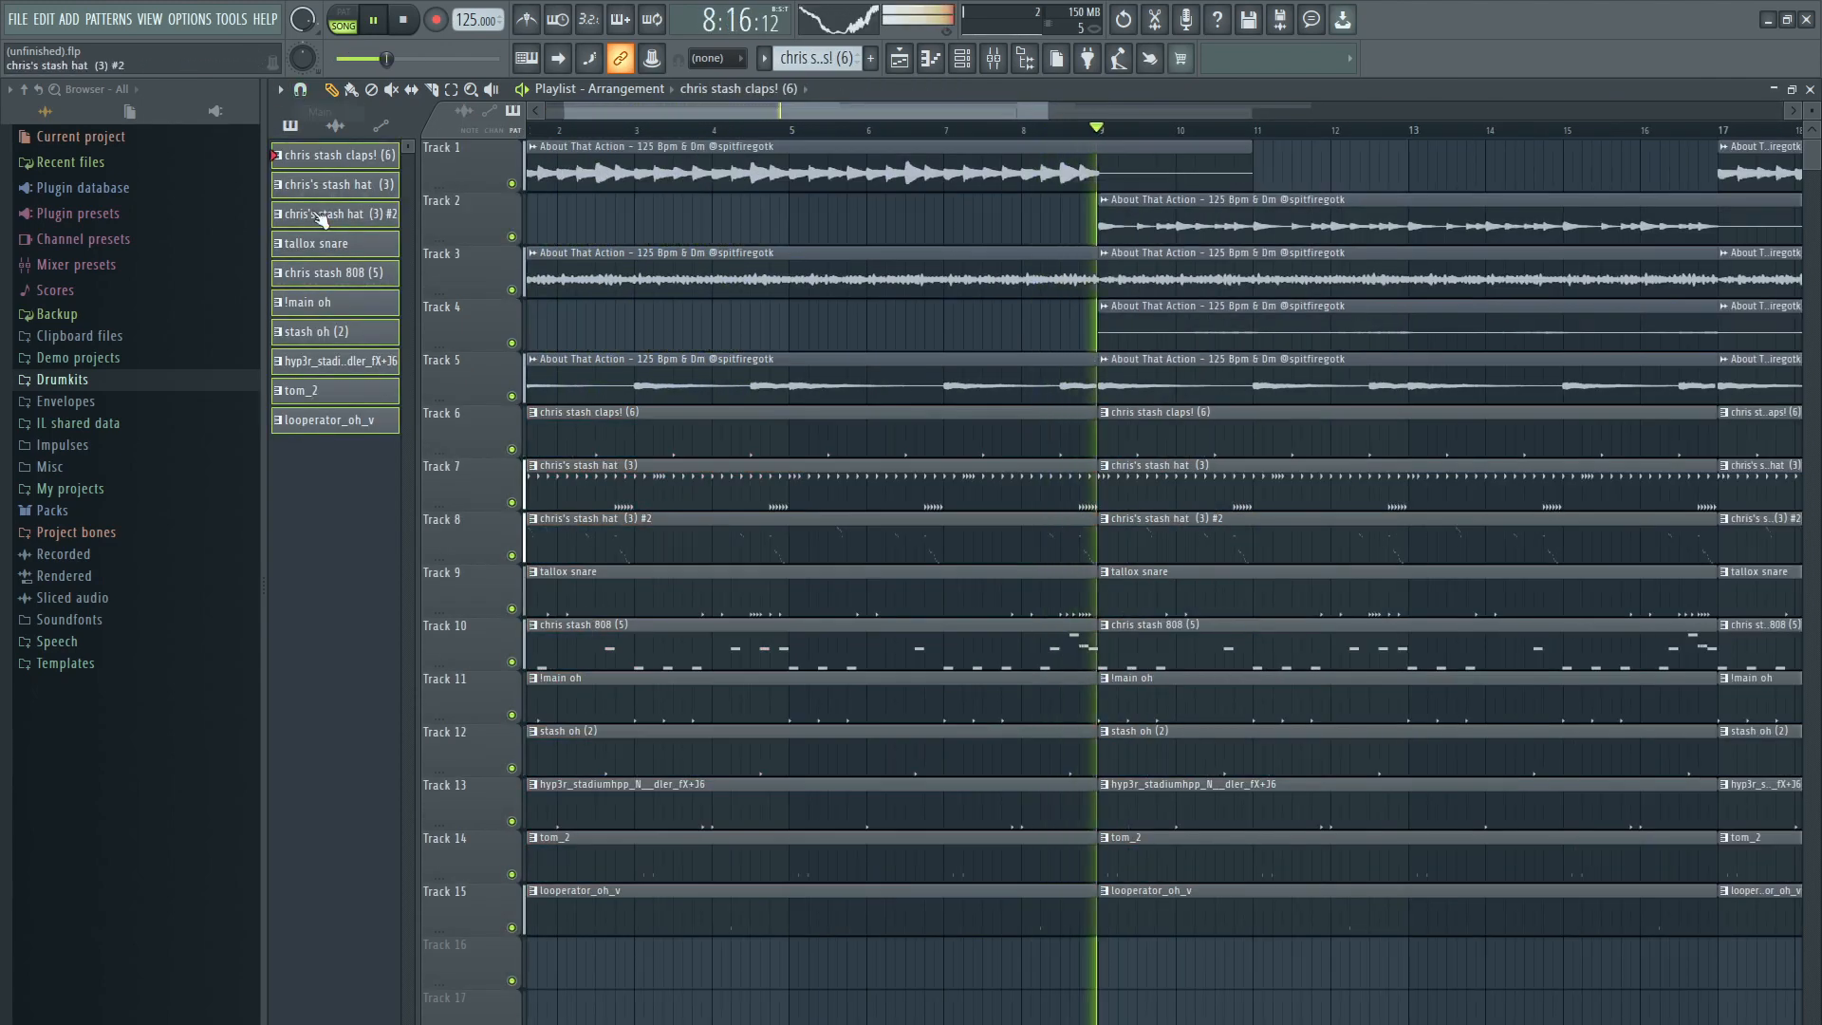
{"action": "mouse_move", "coordinate": [1138, 930]}
{"action": "left_mouse_down"}
{"action": "mouse_move", "coordinate": [536, 422]}
{"action": "mouse_move", "coordinate": [662, 454]}
{"action": "left_mouse_up"}
{"action": "left_click", "coordinate": [300, 89]}
Step: Place the producer tag sample from Drumkits on Track 16 and delete the opening chris's stash hat (3) #2 and tom_2 clips
{"action": "left_click", "coordinate": [319, 359]}
{"action": "left_click", "coordinate": [62, 380]}
{"action": "scroll", "coordinate": [133, 569], "scroll_direction": "down", "scroll_amount": 10}
{"action": "left_click_drag", "start_coordinate": [93, 799], "coordinate": [750, 967]}
{"action": "left_click_drag", "start_coordinate": [948, 963], "coordinate": [725, 963]}
{"action": "right_click", "coordinate": [971, 522]}
{"action": "right_click", "coordinate": [971, 835]}
Step: Play the arrangement and position the !Spitfire JN TAG clip on Track 16 at about bar 6
{"action": "key", "text": "space"}
{"action": "scroll", "coordinate": [736, 977], "scroll_direction": "up", "scroll_amount": 3}
{"action": "left_click_drag", "start_coordinate": [901, 982], "coordinate": [1187, 961]}
{"action": "scroll", "coordinate": [750, 977], "scroll_direction": "up", "scroll_amount": 3}
{"action": "scroll", "coordinate": [1299, 977], "scroll_direction": "up", "scroll_amount": 2}
{"action": "mouse_move", "coordinate": [1306, 979]}
{"action": "left_mouse_down"}
{"action": "mouse_move", "coordinate": [1244, 982]}
{"action": "mouse_move", "coordinate": [1324, 979]}
{"action": "left_mouse_up"}
{"action": "key", "text": "space"}
{"action": "scroll", "coordinate": [1322, 978], "scroll_direction": "up", "scroll_amount": 1}
{"action": "scroll", "coordinate": [778, 822], "scroll_direction": "down", "scroll_amount": 9}
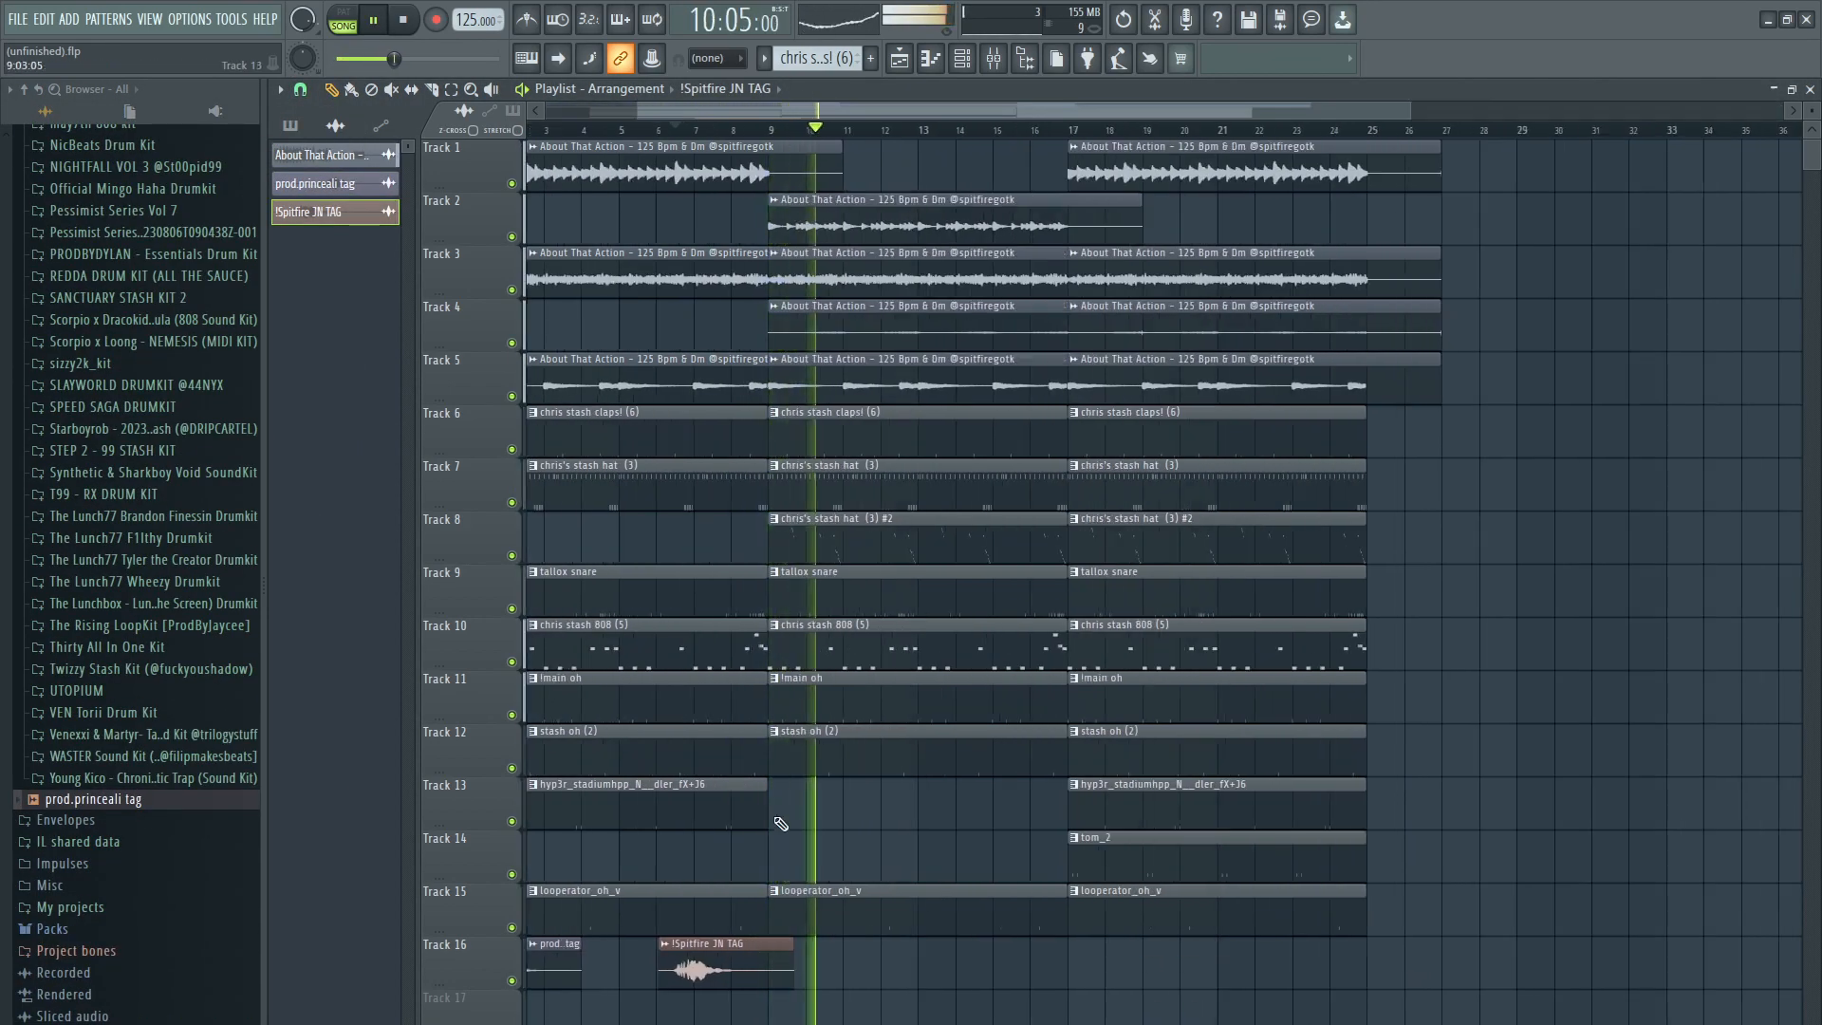
Step: Repeat the sample clips on Tracks 3 and 4 at bars 25 and 33
{"action": "left_click_drag", "start_coordinate": [1225, 278], "coordinate": [1469, 276]}
{"action": "scroll", "coordinate": [1470, 276], "scroll_direction": "down", "scroll_amount": 1}
{"action": "left_click_drag", "start_coordinate": [1252, 276], "coordinate": [1453, 276]}
{"action": "left_click_drag", "start_coordinate": [971, 338], "coordinate": [1179, 338]}
{"action": "left_click_drag", "start_coordinate": [1180, 337], "coordinate": [1380, 338]}
{"action": "scroll", "coordinate": [834, 597], "scroll_direction": "down", "scroll_amount": 1}
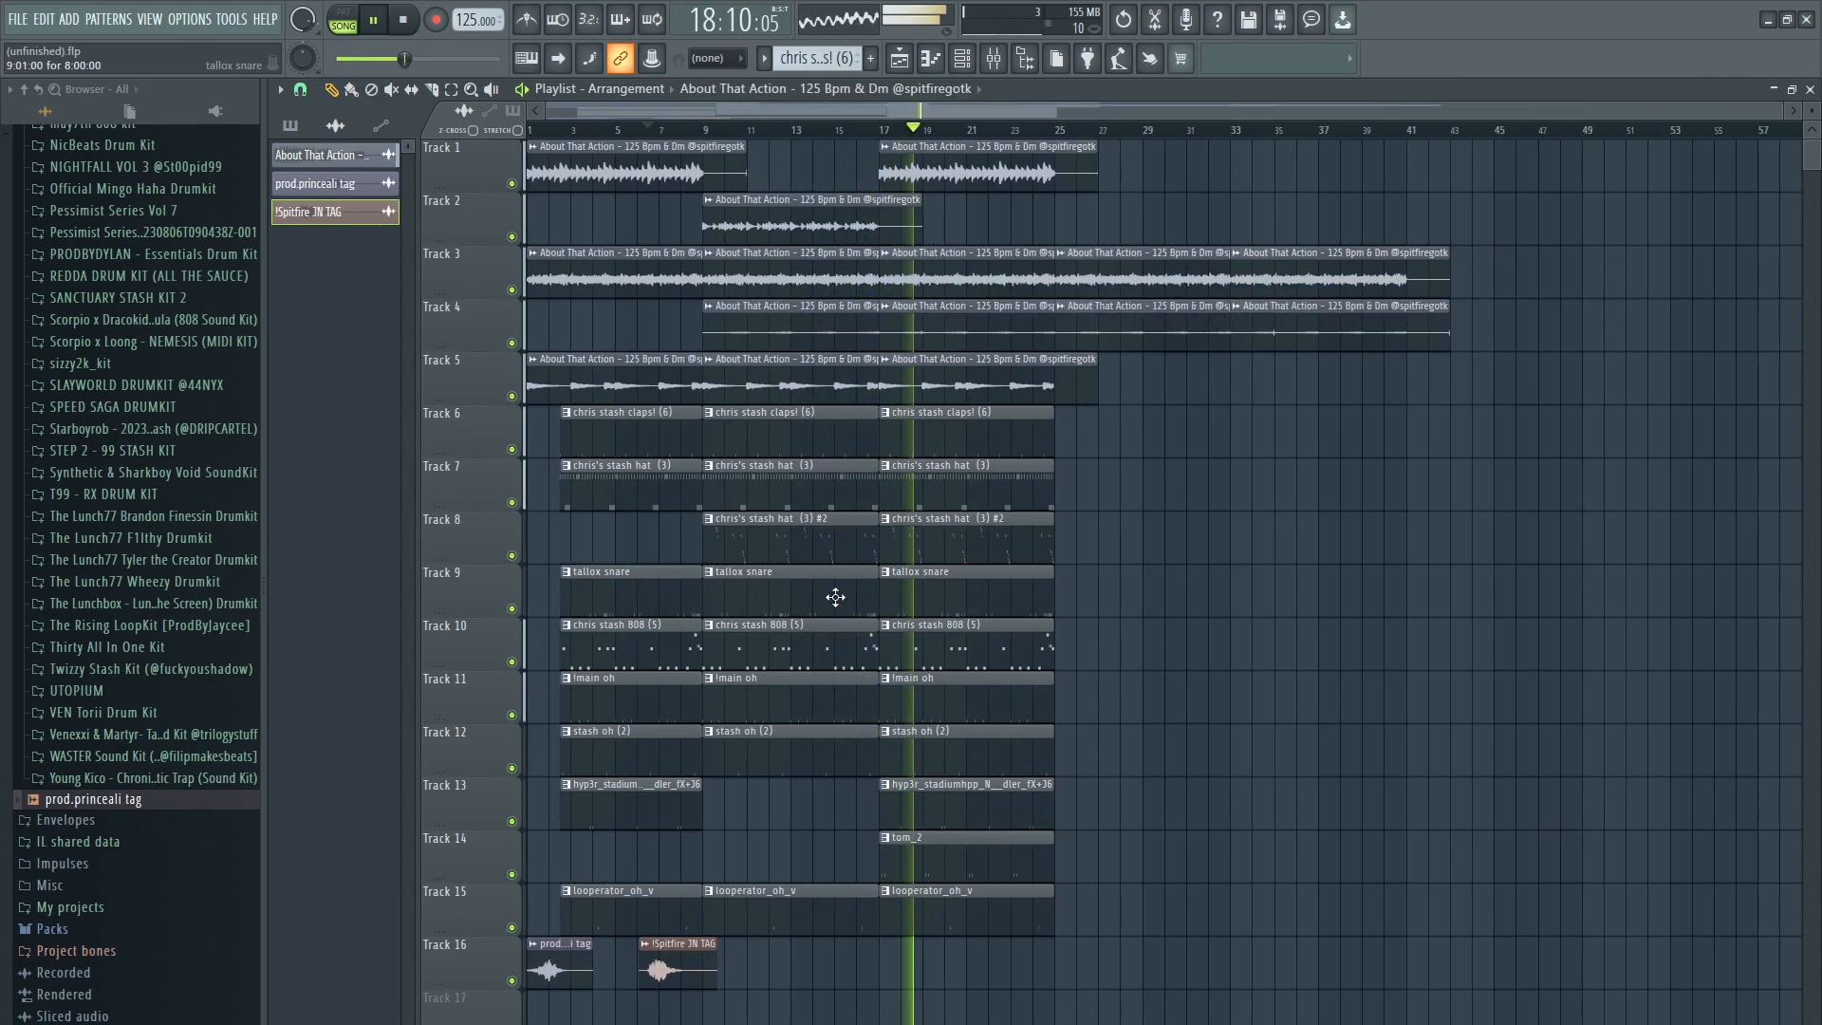
Step: Duplicate the drum clips of bars 9 to 24 at bar 25, and copy the Track 2 and Track 5 sample clips to bars 33 and 41
{"action": "left_click_drag", "start_coordinate": [803, 963], "coordinate": [906, 442]}
{"action": "key", "text": "ctrl+b"}
{"action": "mouse_move", "coordinate": [967, 379]}
{"action": "left_mouse_down"}
{"action": "mouse_move", "coordinate": [1516, 379]}
{"action": "mouse_move", "coordinate": [1501, 380]}
{"action": "left_mouse_up"}
{"action": "left_click_drag", "start_coordinate": [788, 226], "coordinate": [1321, 226]}
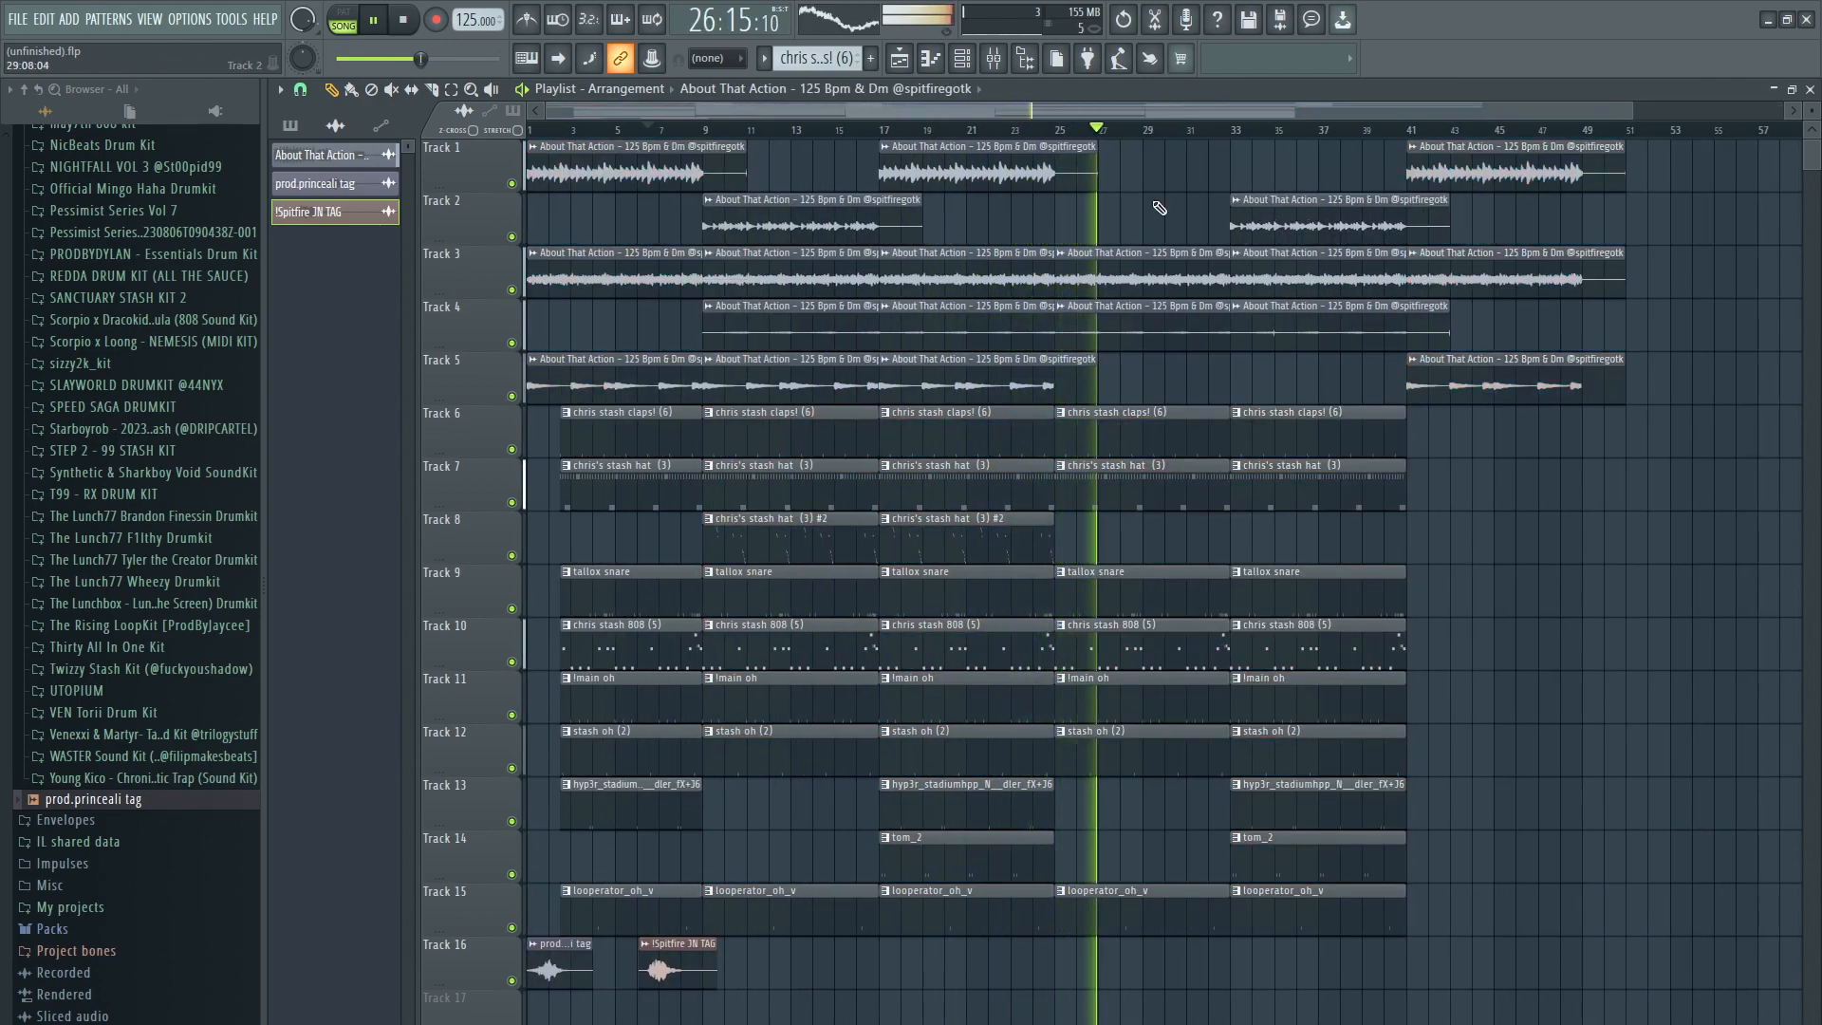
Step: Duplicate the clap and hat clips on Tracks 6 and 7 into bars 41 to 48
{"action": "scroll", "coordinate": [1489, 845], "scroll_direction": "down", "scroll_amount": 1}
{"action": "left_click_drag", "start_coordinate": [1224, 432], "coordinate": [1304, 511]}
{"action": "key", "text": "ctrl+b"}
Step: Copy the sample and drum clips of bars 9 to 24 to bar 49, and return the stopped playhead to the song start
{"action": "left_click_drag", "start_coordinate": [949, 968], "coordinate": [750, 170]}
{"action": "left_click_drag", "start_coordinate": [738, 224], "coordinate": [1510, 224]}
{"action": "scroll", "coordinate": [1508, 224], "scroll_direction": "up", "scroll_amount": 5}
{"action": "scroll", "coordinate": [1500, 224], "scroll_direction": "down", "scroll_amount": 6}
{"action": "left_click", "coordinate": [1207, 626], "text": "ctrl"}
{"action": "key", "text": "space"}
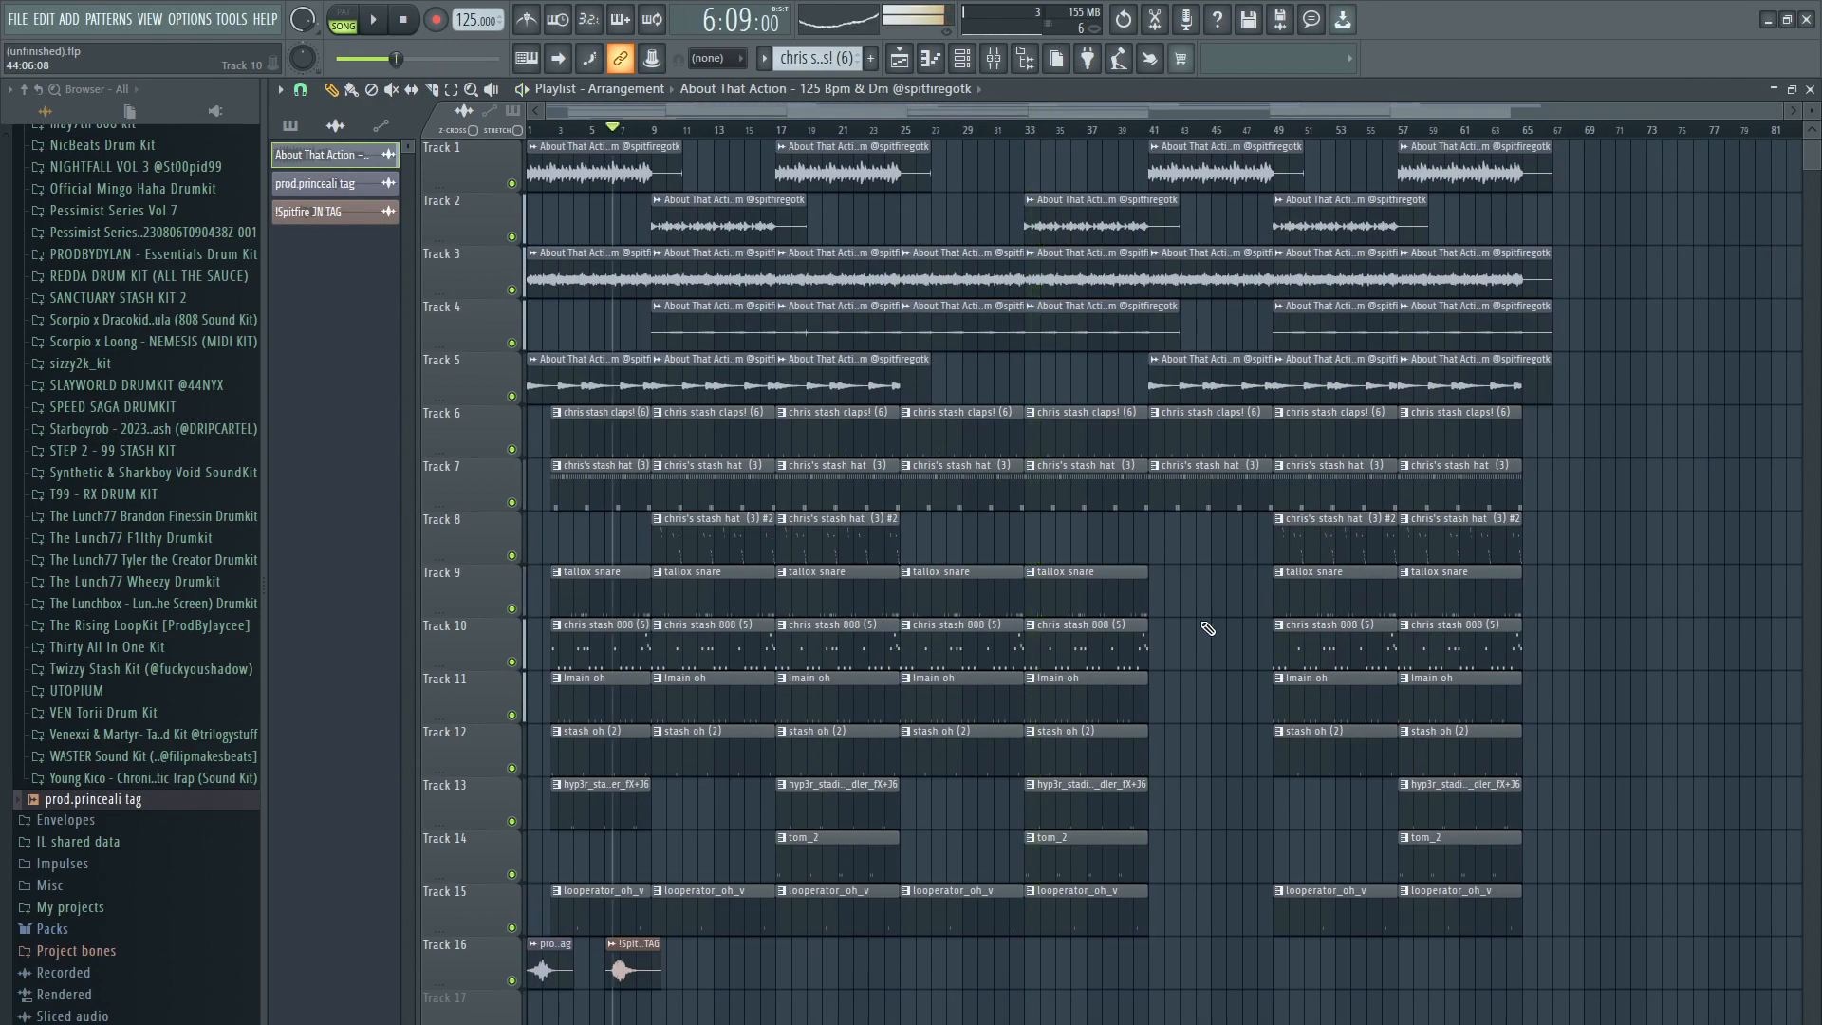
{"action": "left_click_drag", "start_coordinate": [614, 131], "coordinate": [529, 131]}
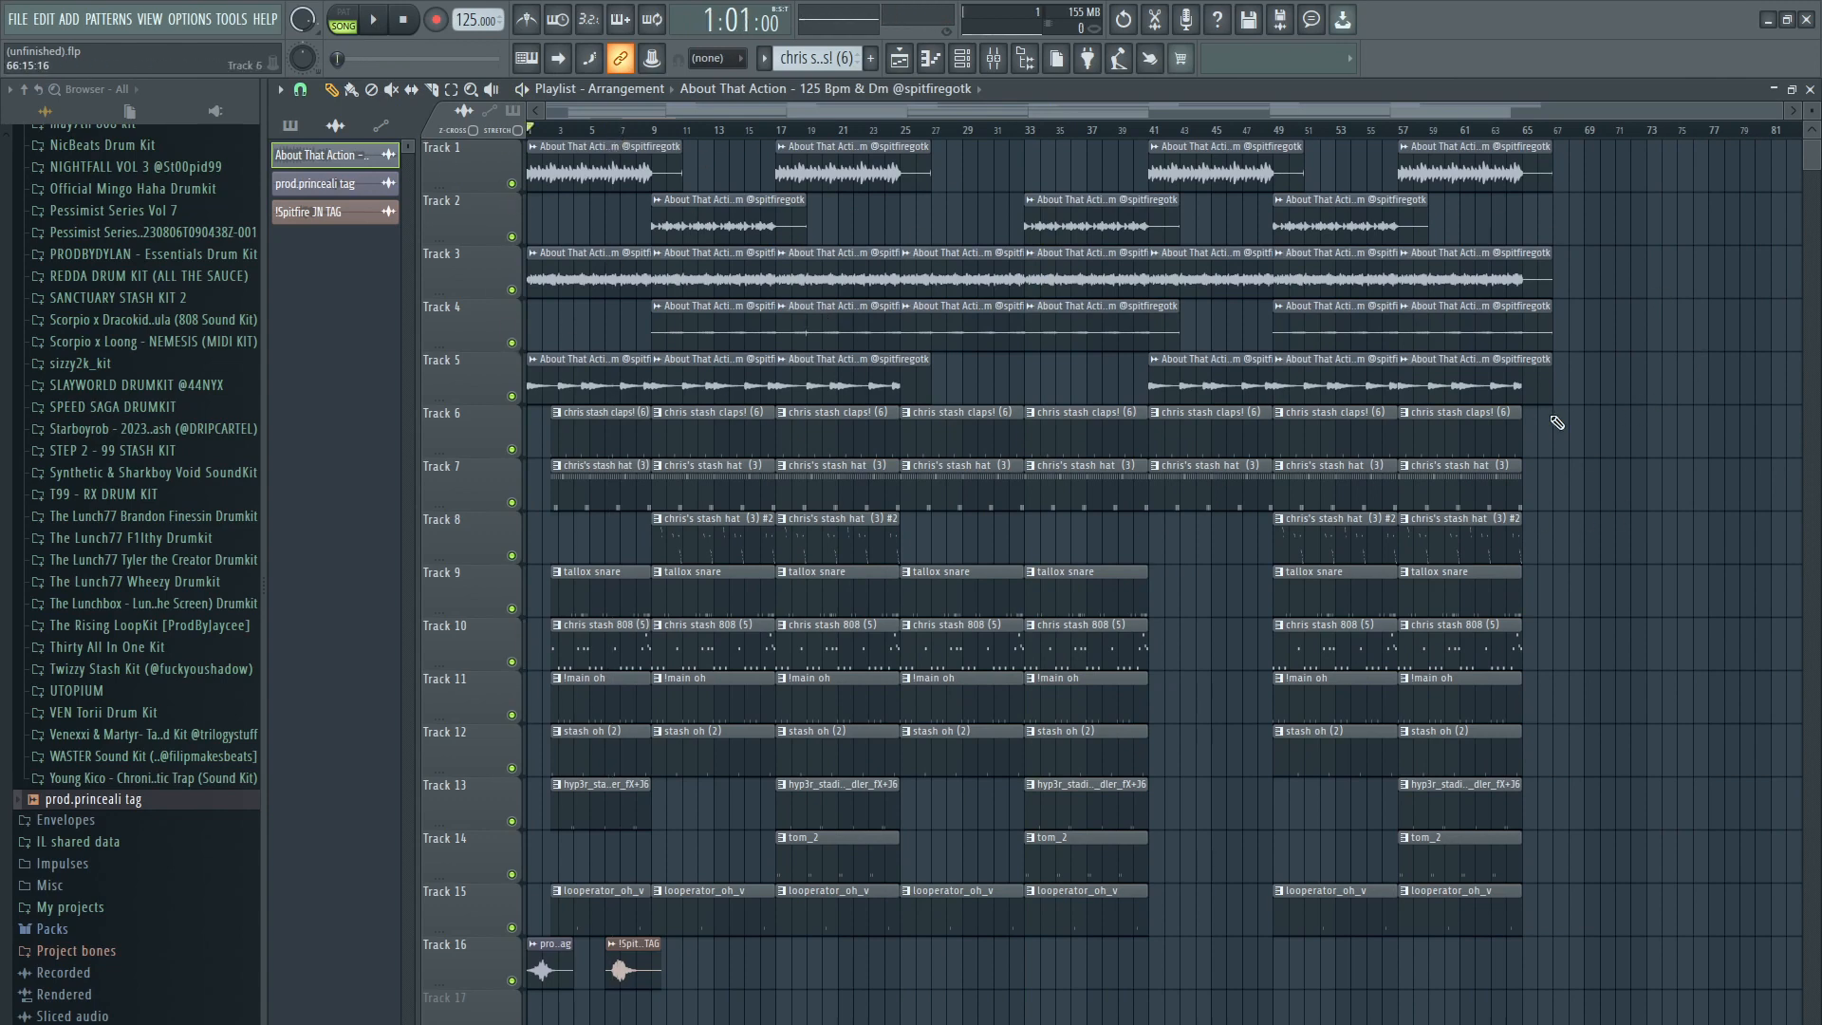
Step: Review which sample clips on Tracks 1 to 5 play together in each section of the arrangement
{"action": "mouse_move", "coordinate": [985, 194]}
{"action": "left_mouse_down"}
{"action": "mouse_move", "coordinate": [1330, 351]}
{"action": "mouse_move", "coordinate": [1201, 398]}
{"action": "left_mouse_up"}
{"action": "right_click", "coordinate": [1077, 380]}
{"action": "left_click_drag", "start_coordinate": [820, 401], "coordinate": [704, 171]}
{"action": "right_click", "coordinate": [724, 172]}
{"action": "left_click_drag", "start_coordinate": [566, 396], "coordinate": [603, 178]}
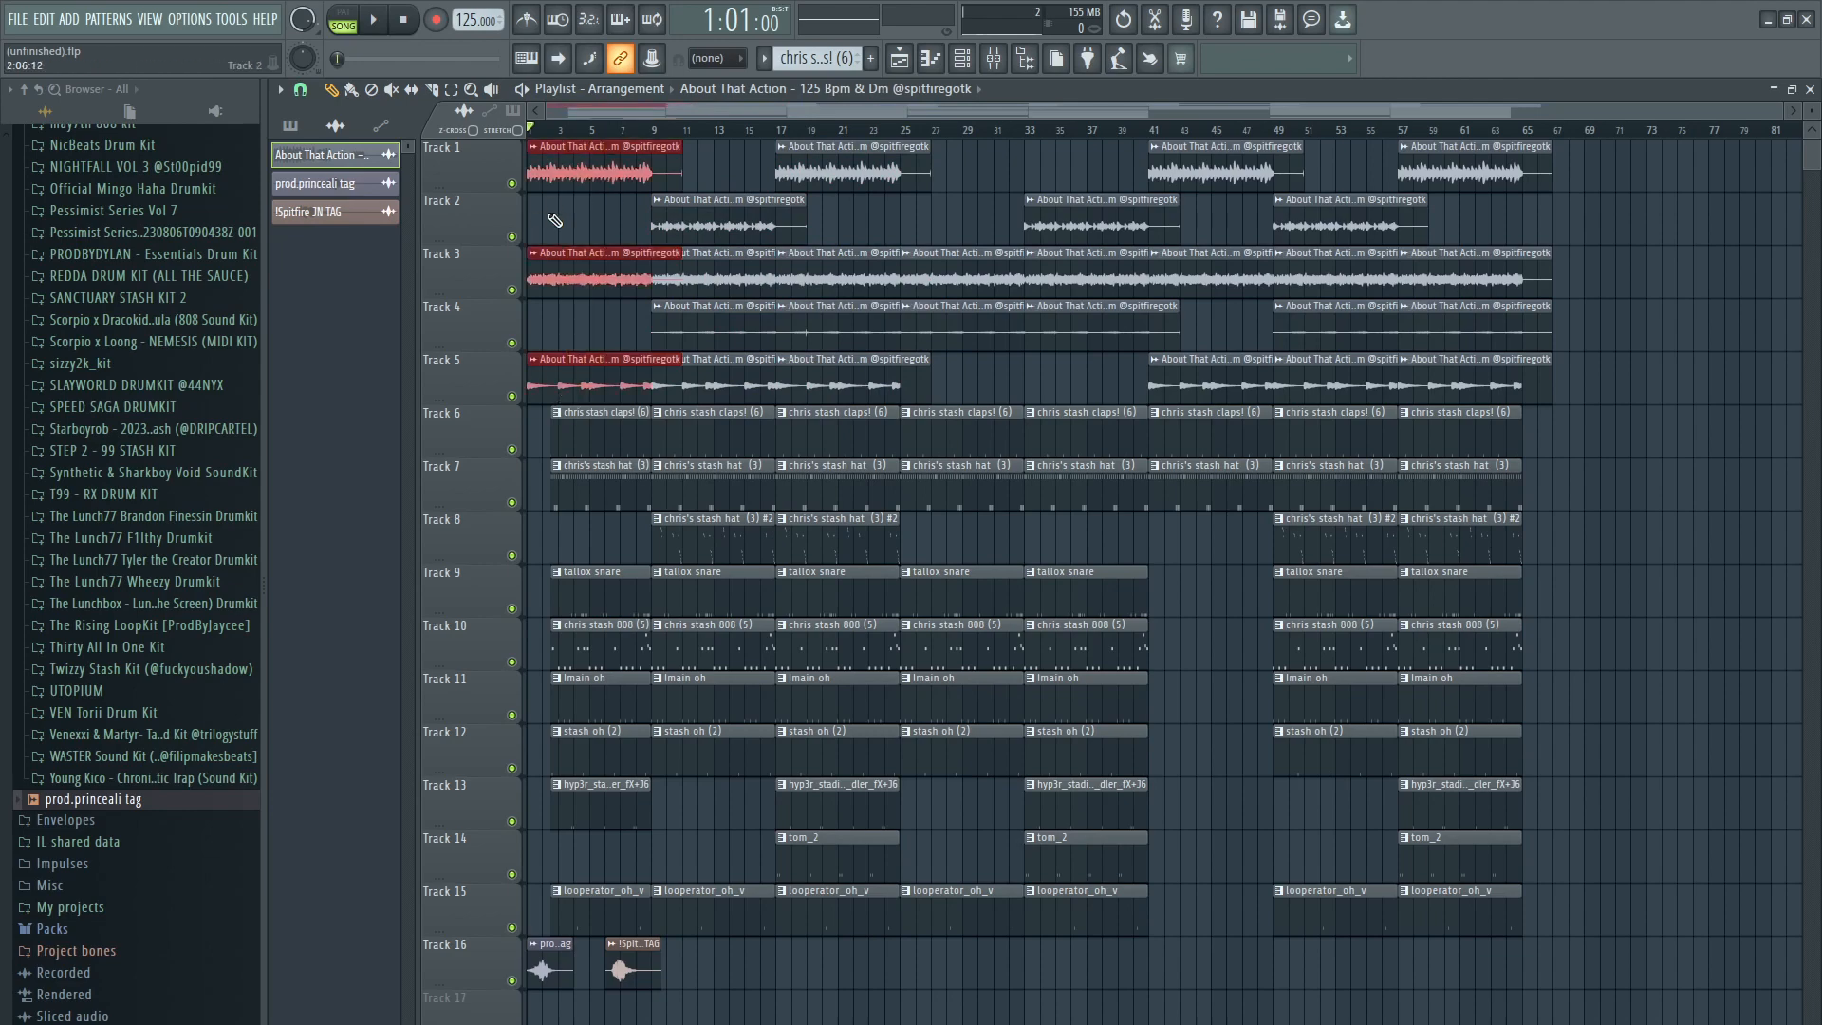
{"action": "right_click", "coordinate": [553, 219]}
{"action": "scroll", "coordinate": [530, 227], "scroll_direction": "up", "scroll_amount": 4}
{"action": "left_click_drag", "start_coordinate": [624, 399], "coordinate": [723, 172]}
{"action": "left_click_drag", "start_coordinate": [866, 178], "coordinate": [915, 177]}
{"action": "left_click_drag", "start_coordinate": [1028, 142], "coordinate": [1233, 299]}
{"action": "left_click", "coordinate": [1108, 180], "text": "ctrl"}
{"action": "scroll", "coordinate": [1159, 153], "scroll_direction": "down", "scroll_amount": 3}
{"action": "left_click_drag", "start_coordinate": [1091, 163], "coordinate": [1144, 180]}
{"action": "left_click", "coordinate": [1173, 217]}
Step: Add Track 2 sample clips at bars 17 and 57
{"action": "scroll", "coordinate": [1173, 216], "scroll_direction": "down", "scroll_amount": 3}
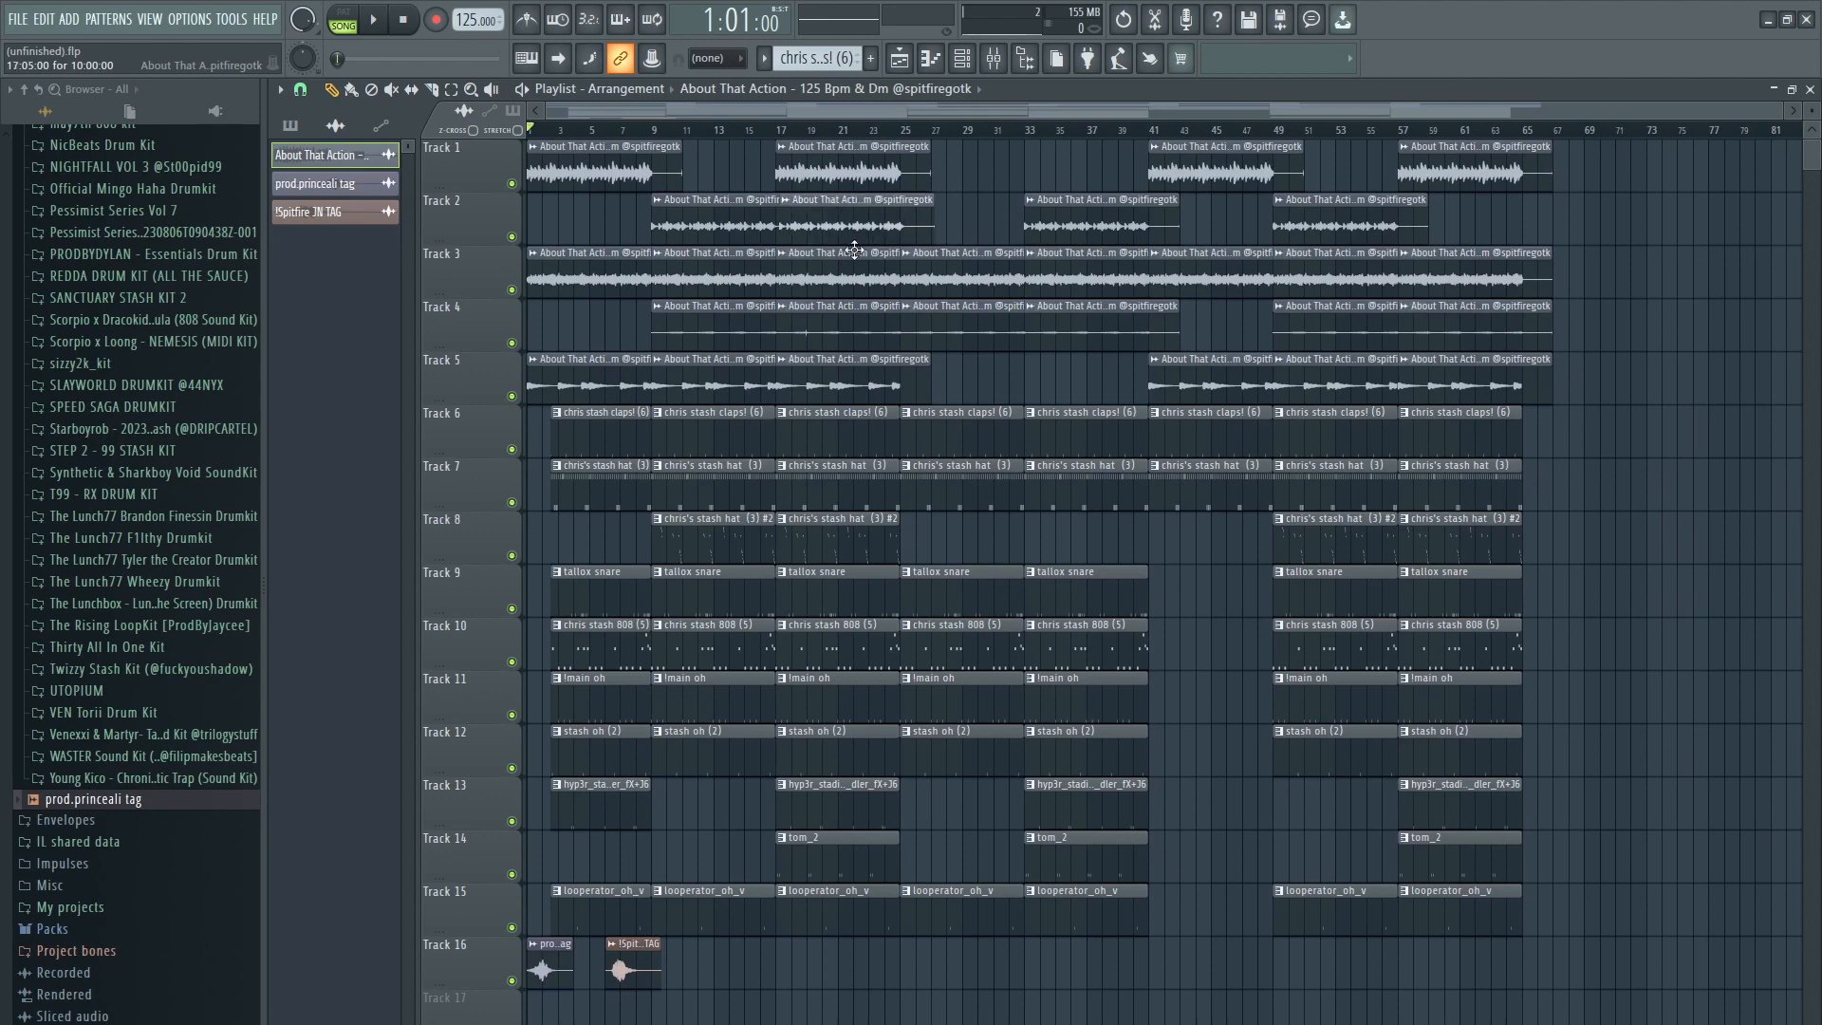
{"action": "left_click", "coordinate": [848, 230]}
{"action": "left_click_drag", "start_coordinate": [1535, 227], "coordinate": [1408, 228]}
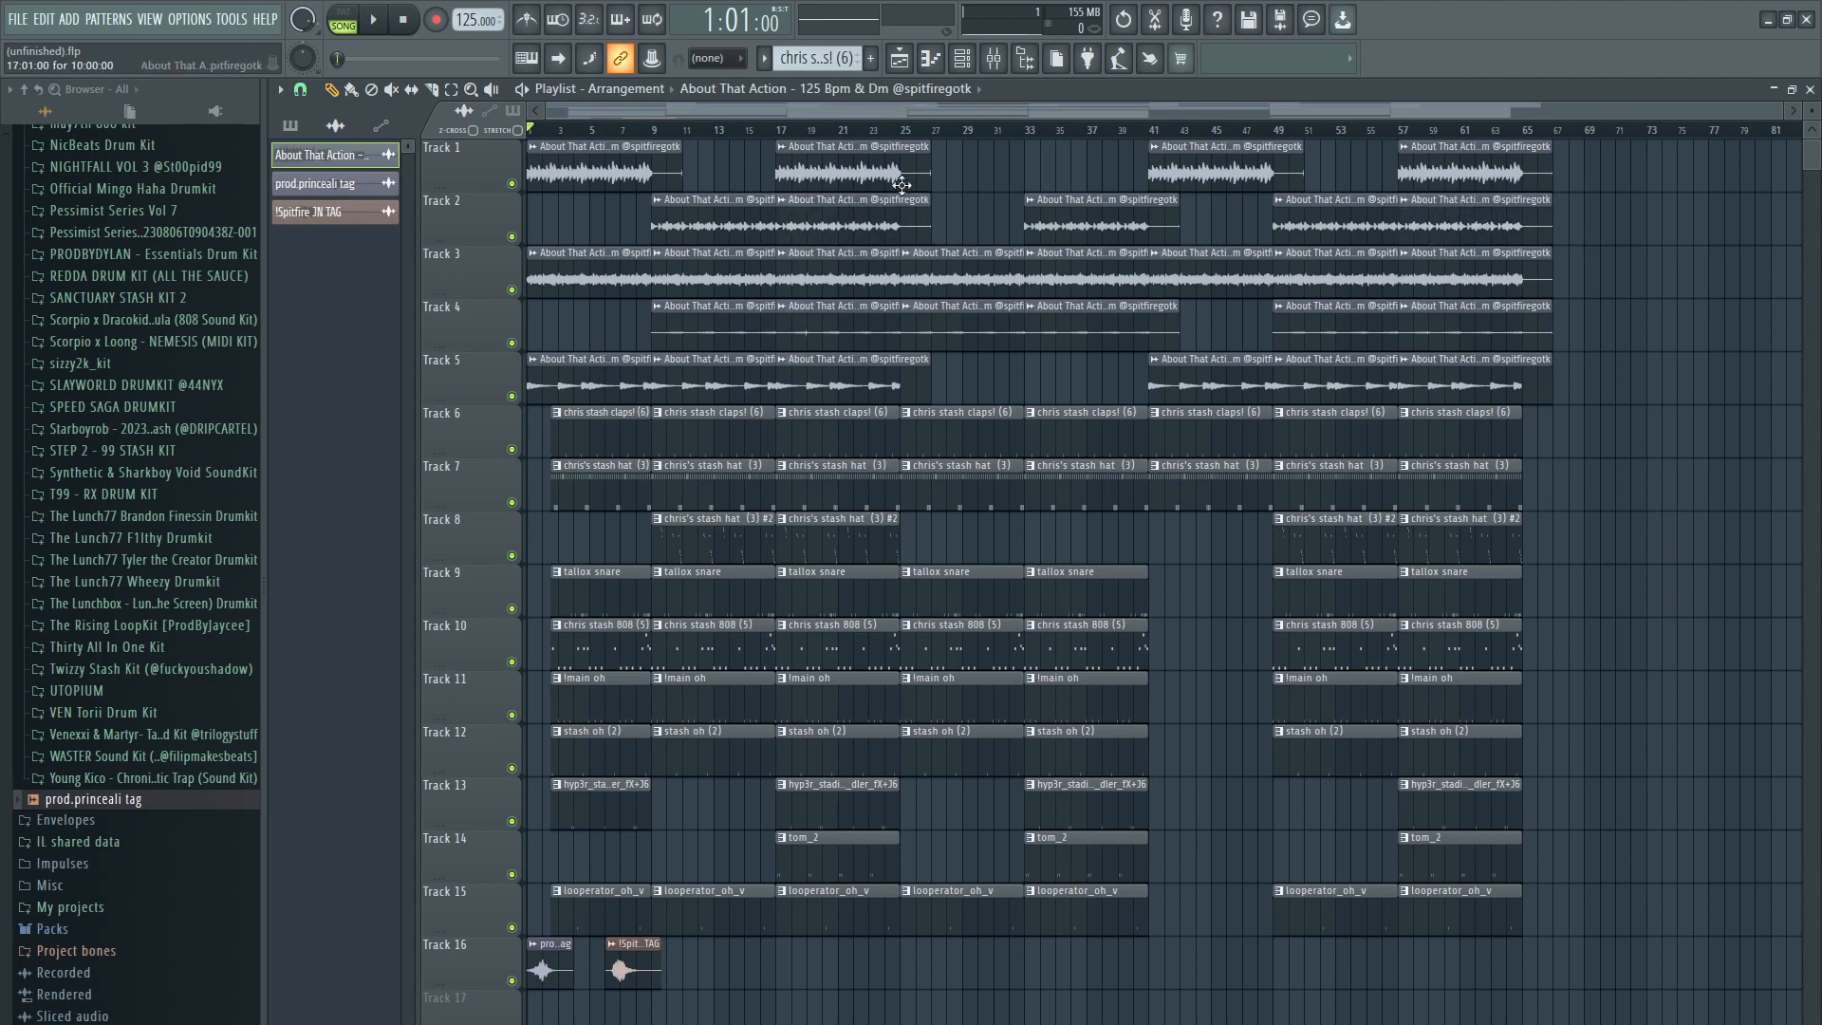
Step: Compare the sample clips on Tracks 1 to 5 in bars 17 to 24 with those in bars 25 to 40
{"action": "scroll", "coordinate": [943, 372], "scroll_direction": "up", "scroll_amount": 3}
{"action": "left_click_drag", "start_coordinate": [944, 346], "coordinate": [1190, 228]}
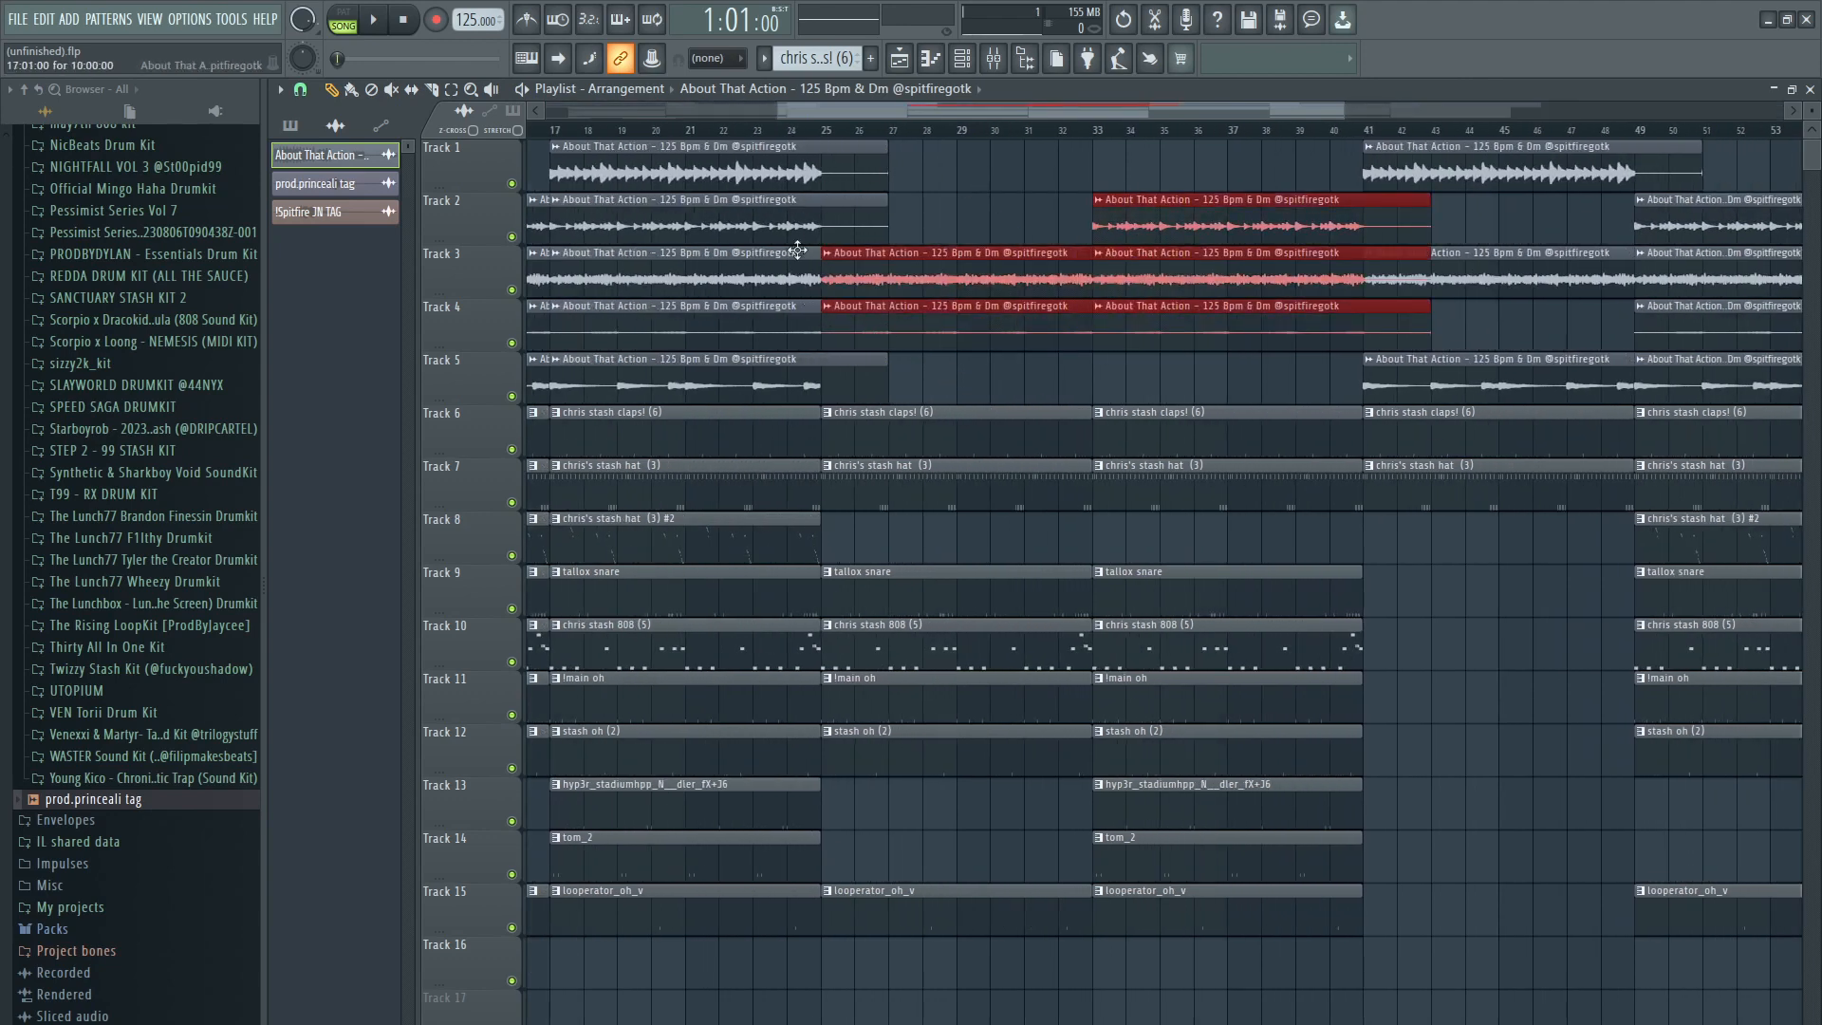
{"action": "left_click_drag", "start_coordinate": [806, 188], "coordinate": [806, 233]}
{"action": "left_click_drag", "start_coordinate": [732, 390], "coordinate": [769, 376]}
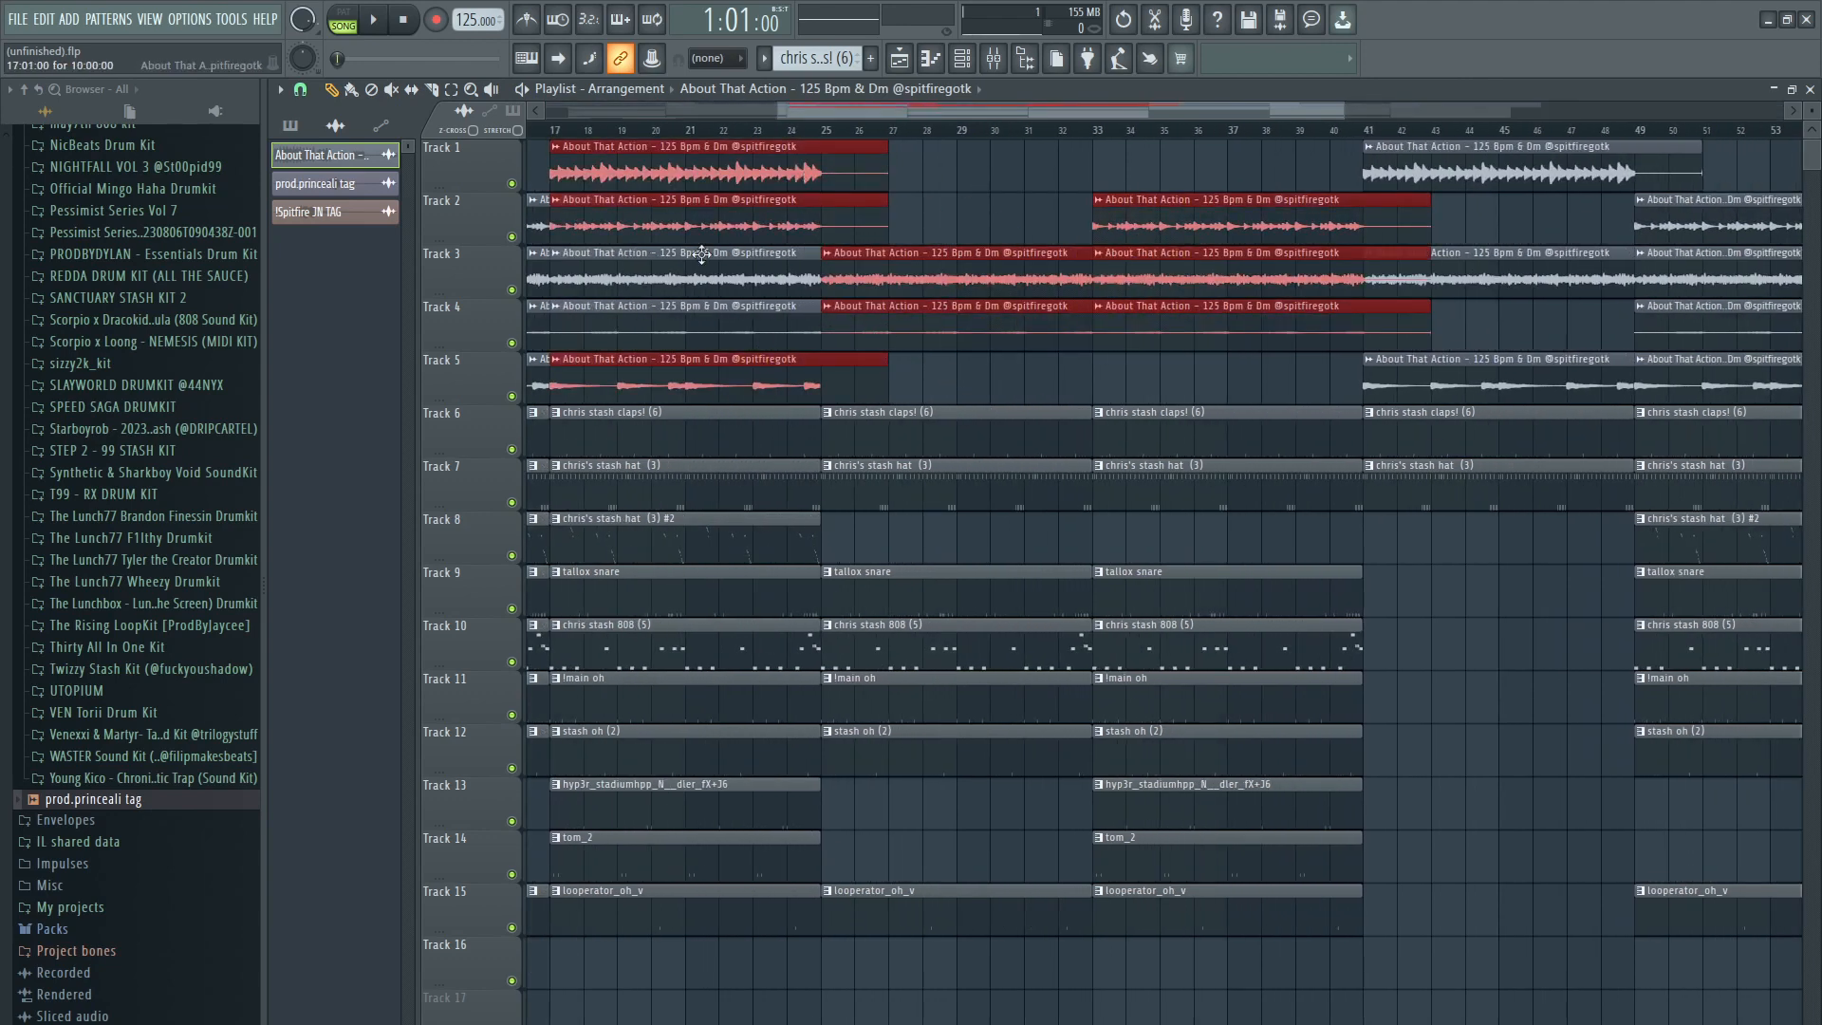
{"action": "left_click", "coordinate": [987, 209]}
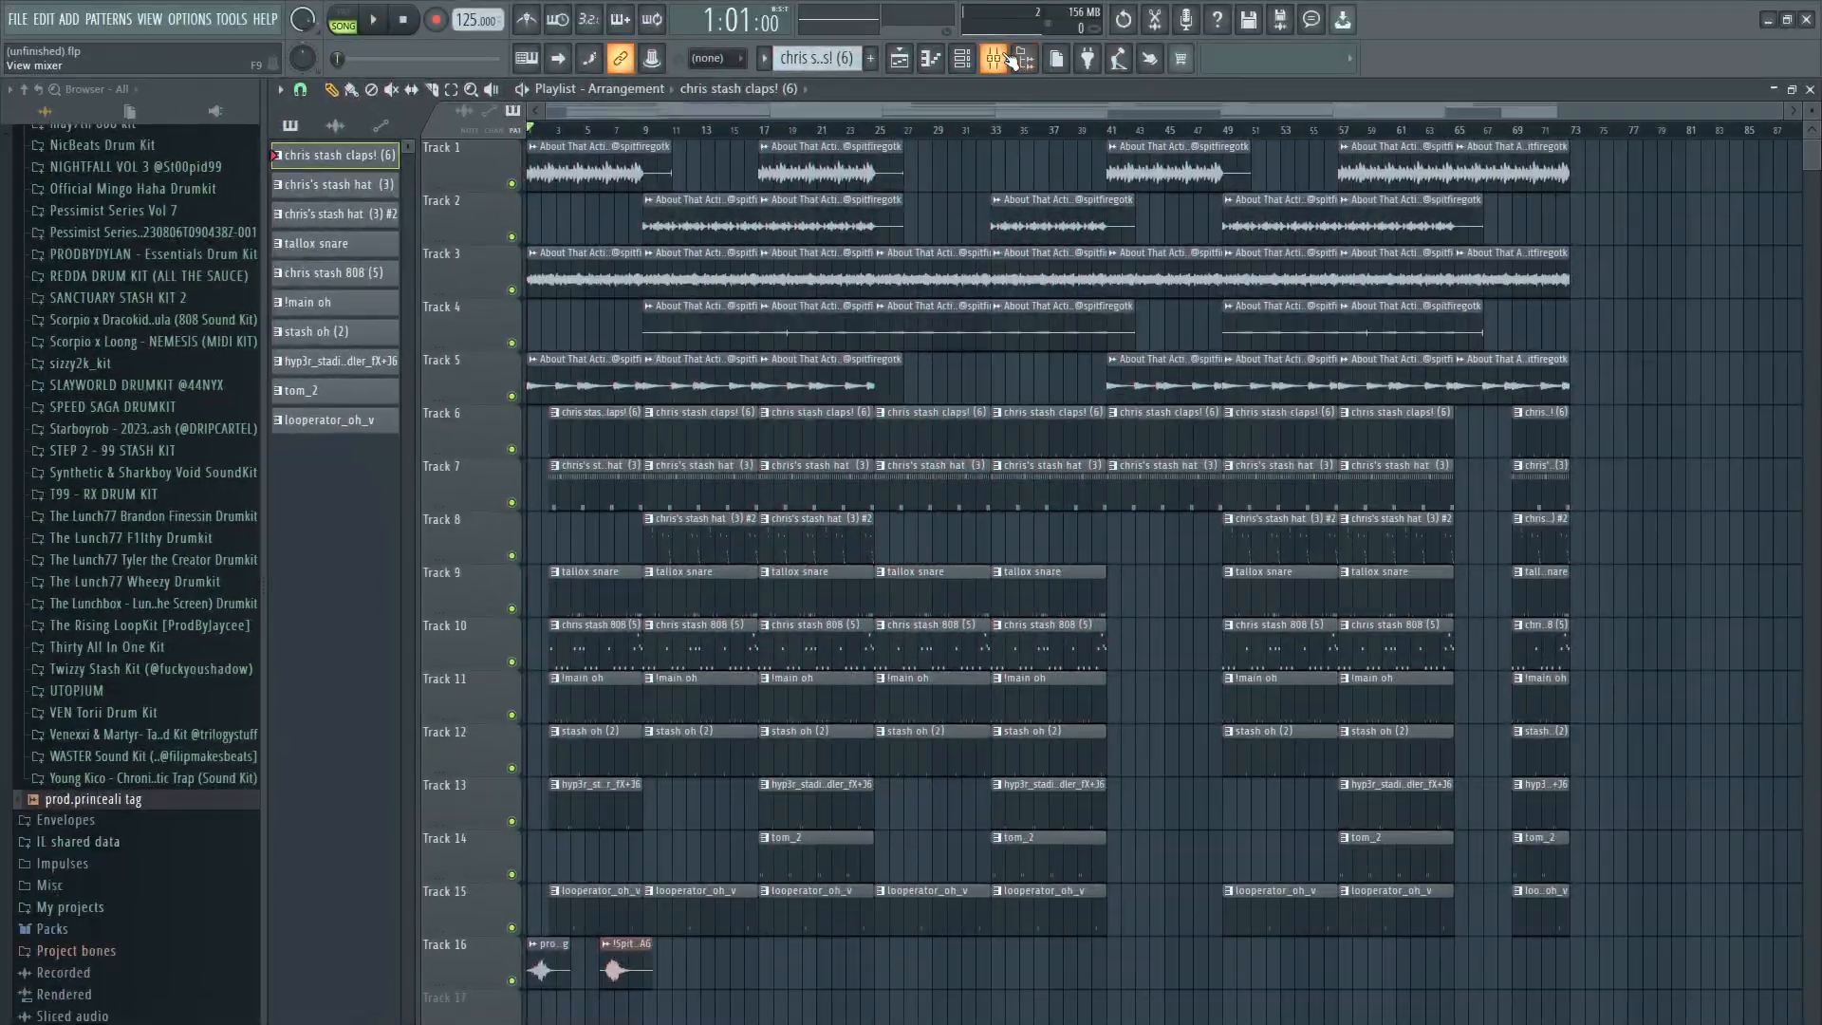
Step: Add Fruity parametric EQ 2 to mixer Insert 5 and cut the low end with bands 1 and 2
{"action": "key", "text": "F9"}
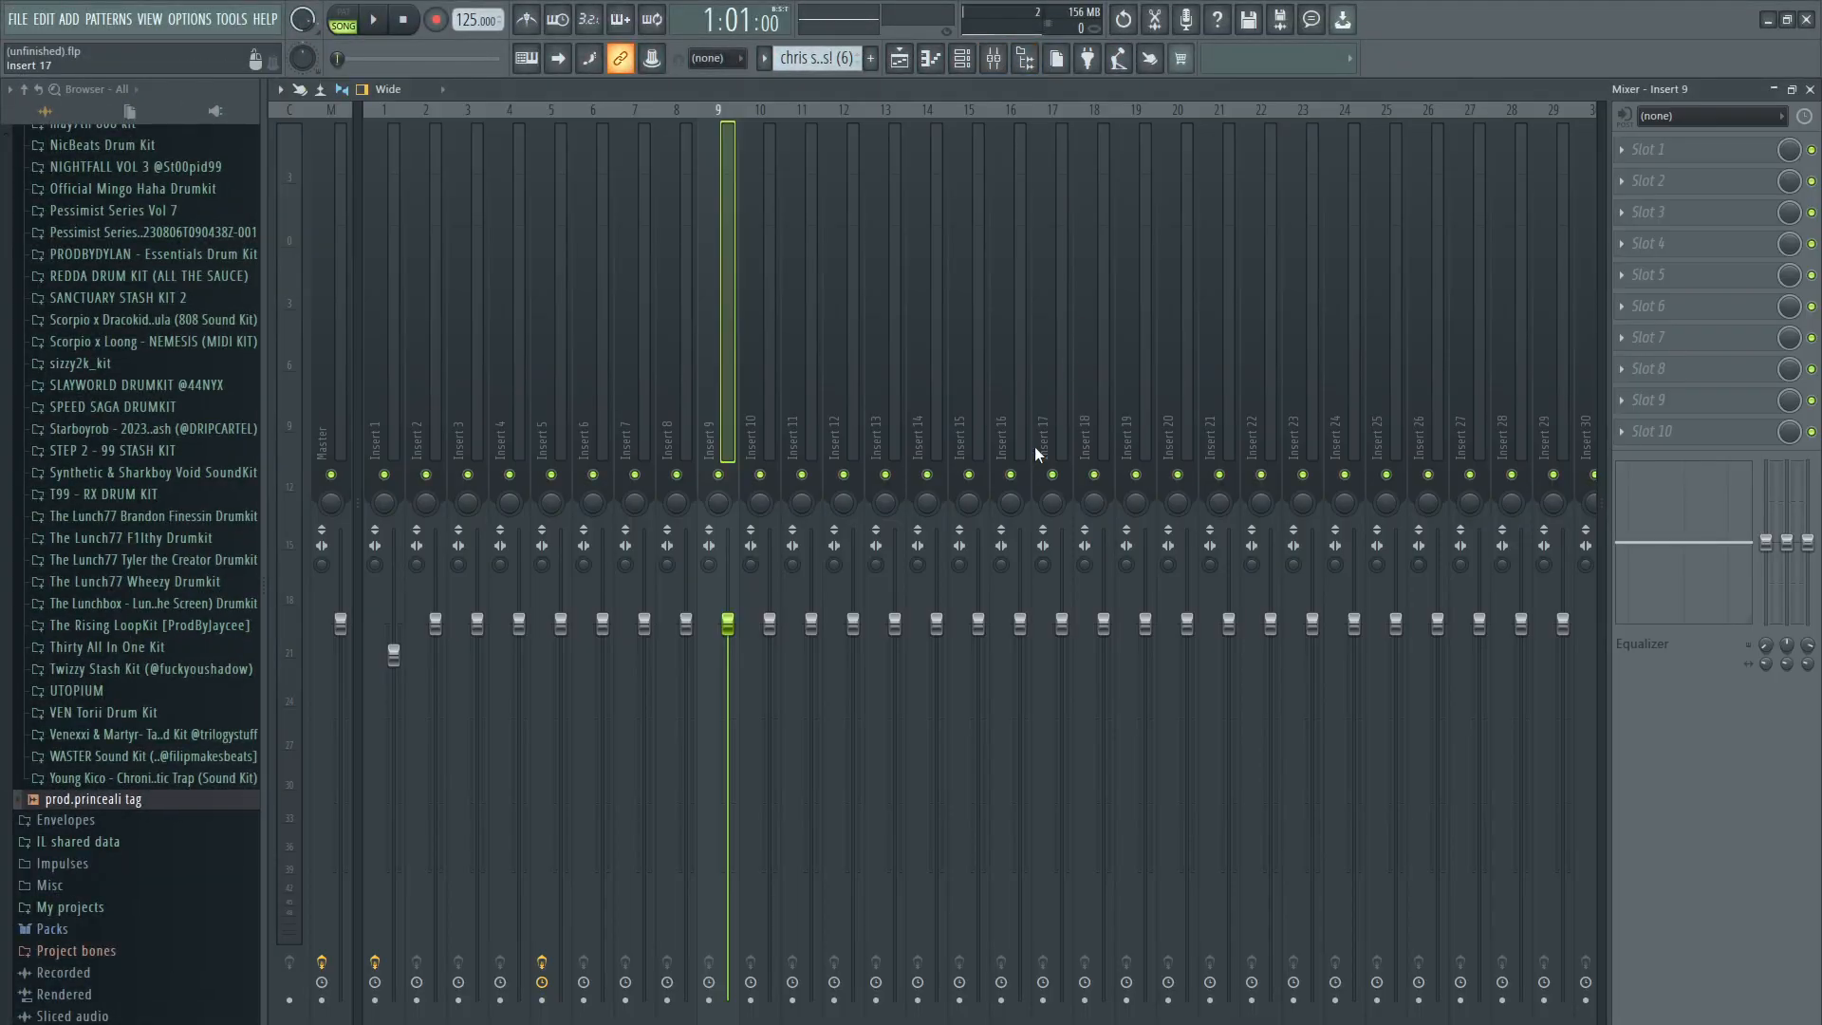
{"action": "left_click", "coordinate": [545, 321]}
{"action": "left_click", "coordinate": [1702, 152]}
{"action": "left_click_drag", "start_coordinate": [463, 479], "coordinate": [453, 517]}
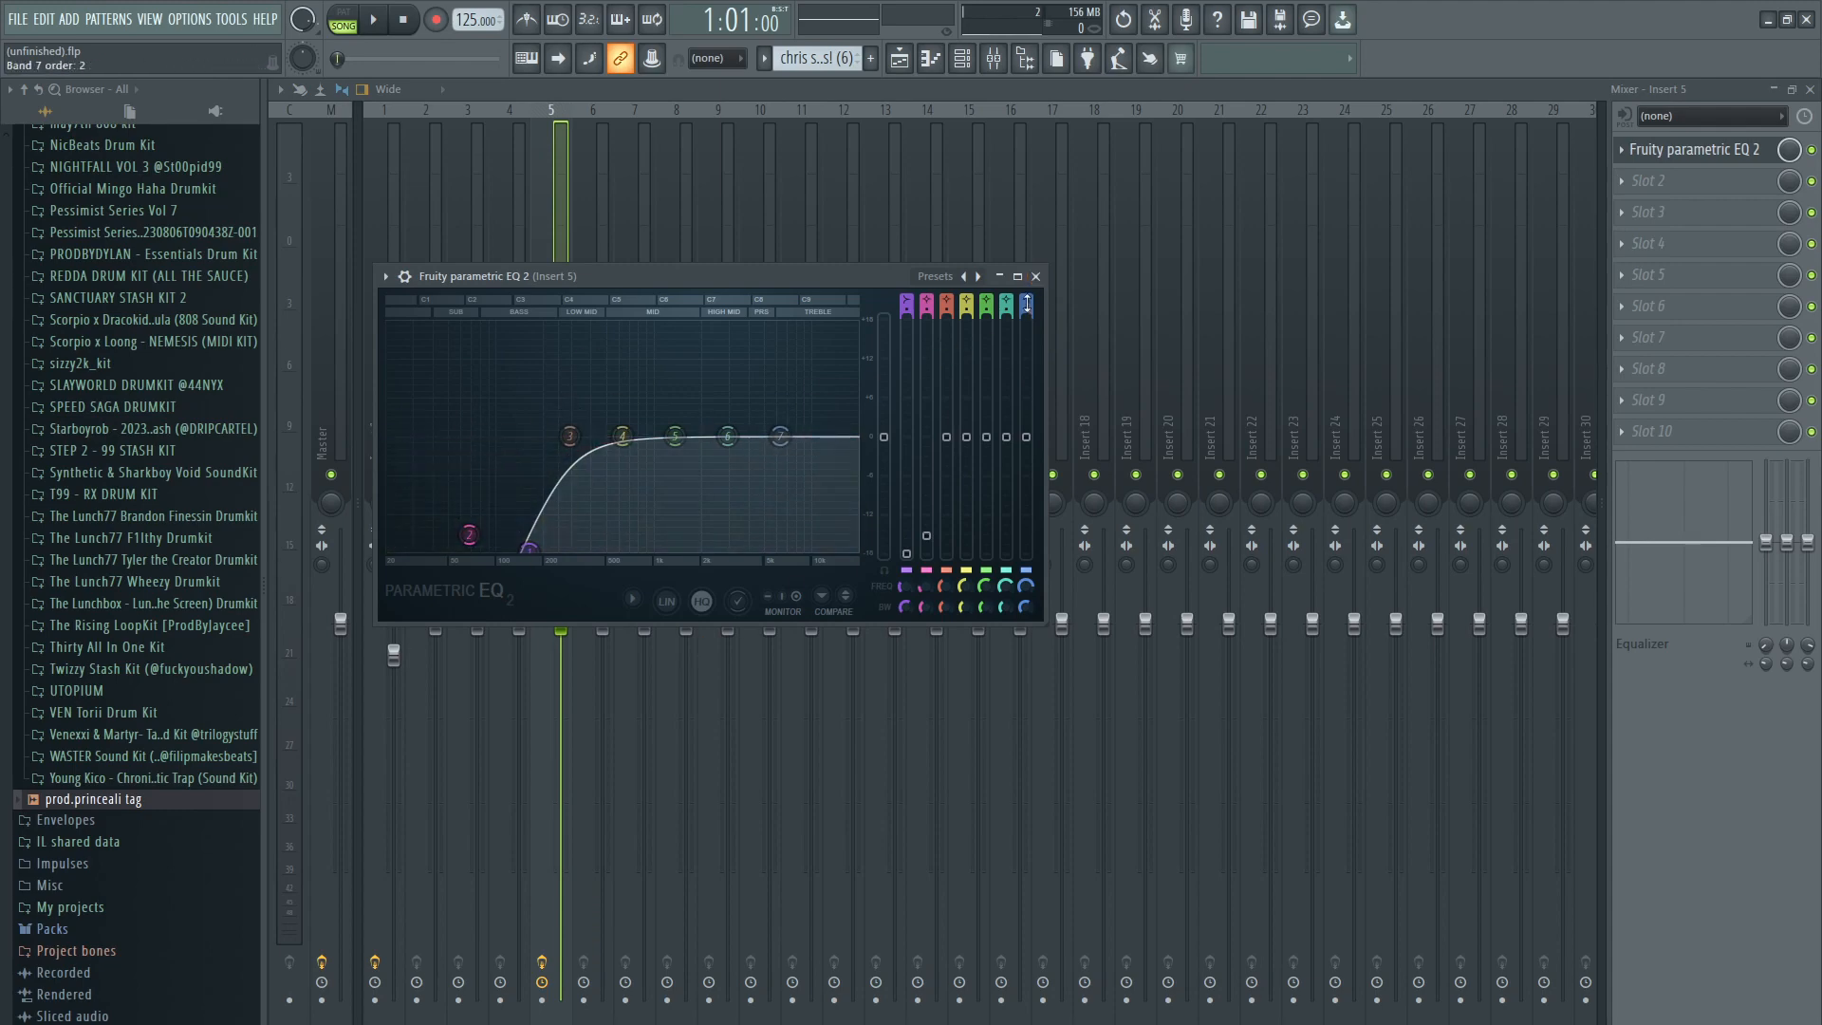
{"action": "left_click", "coordinate": [1036, 276]}
Step: Create an EQ mix level automation clip that switches where the 808 clips start and stop, and play the arrangement
{"action": "right_click", "coordinate": [1789, 150]}
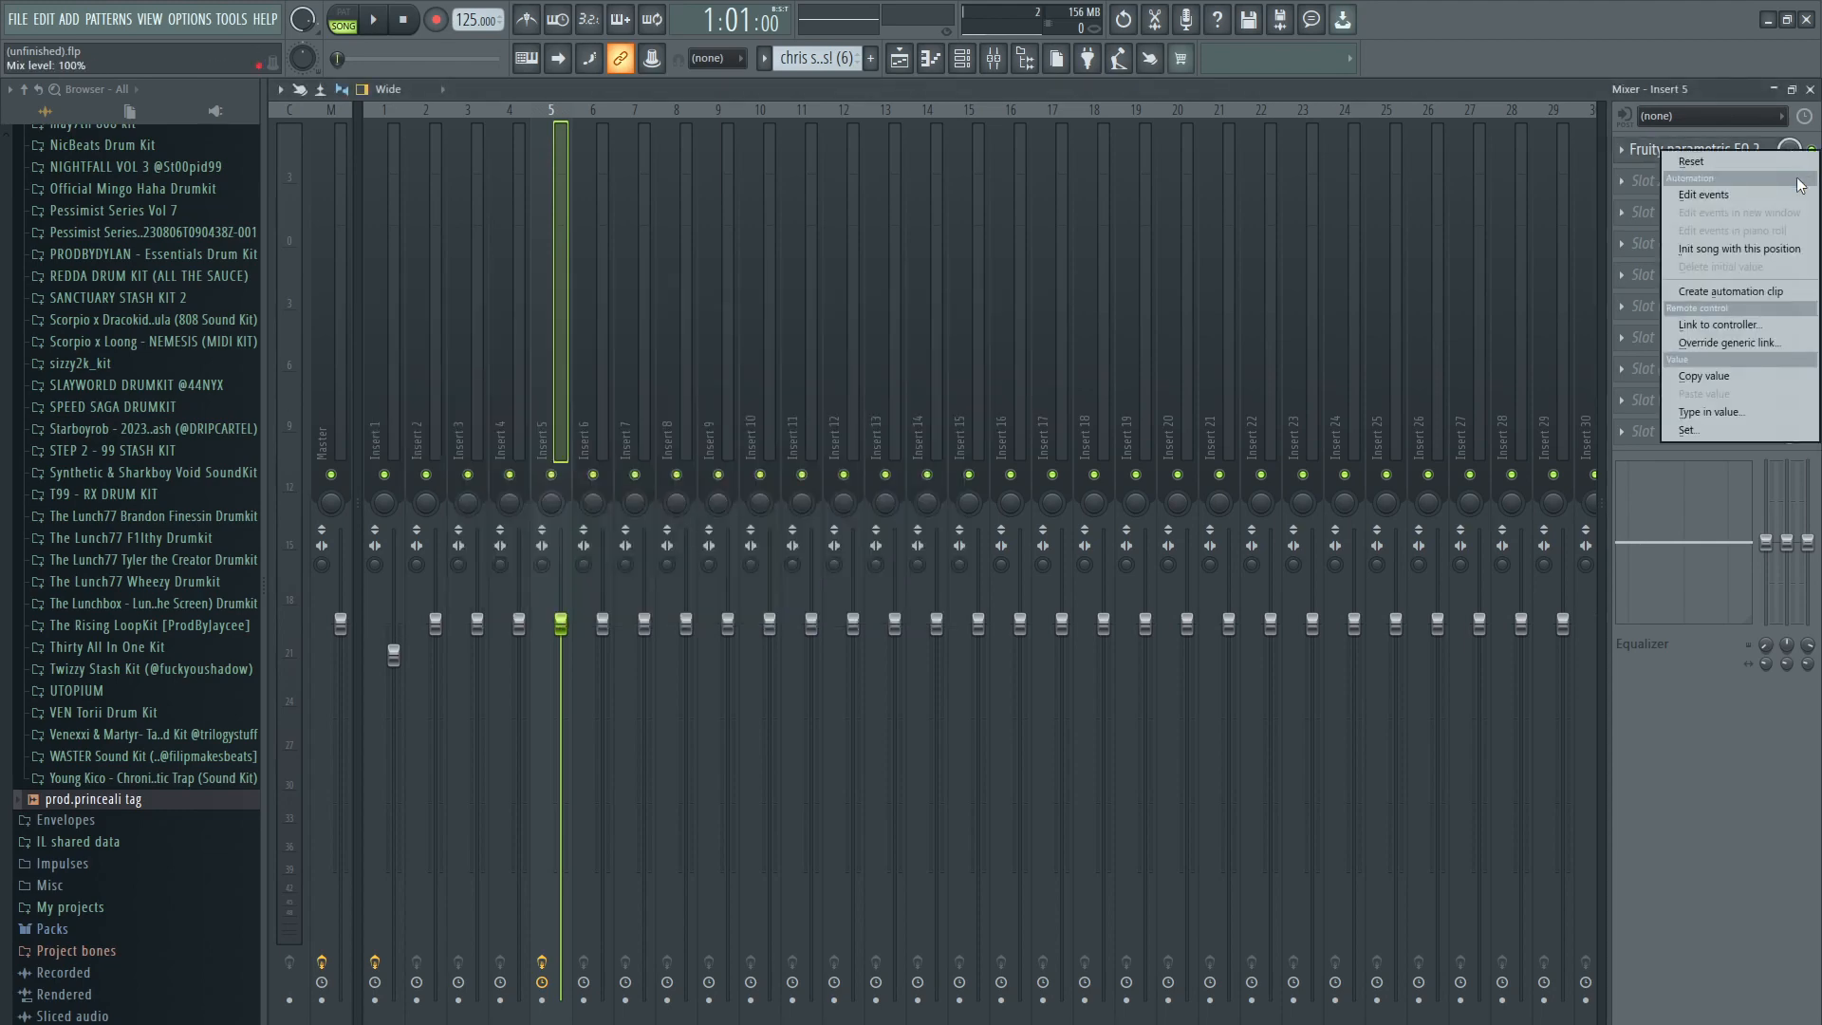
{"action": "left_click", "coordinate": [1731, 292]}
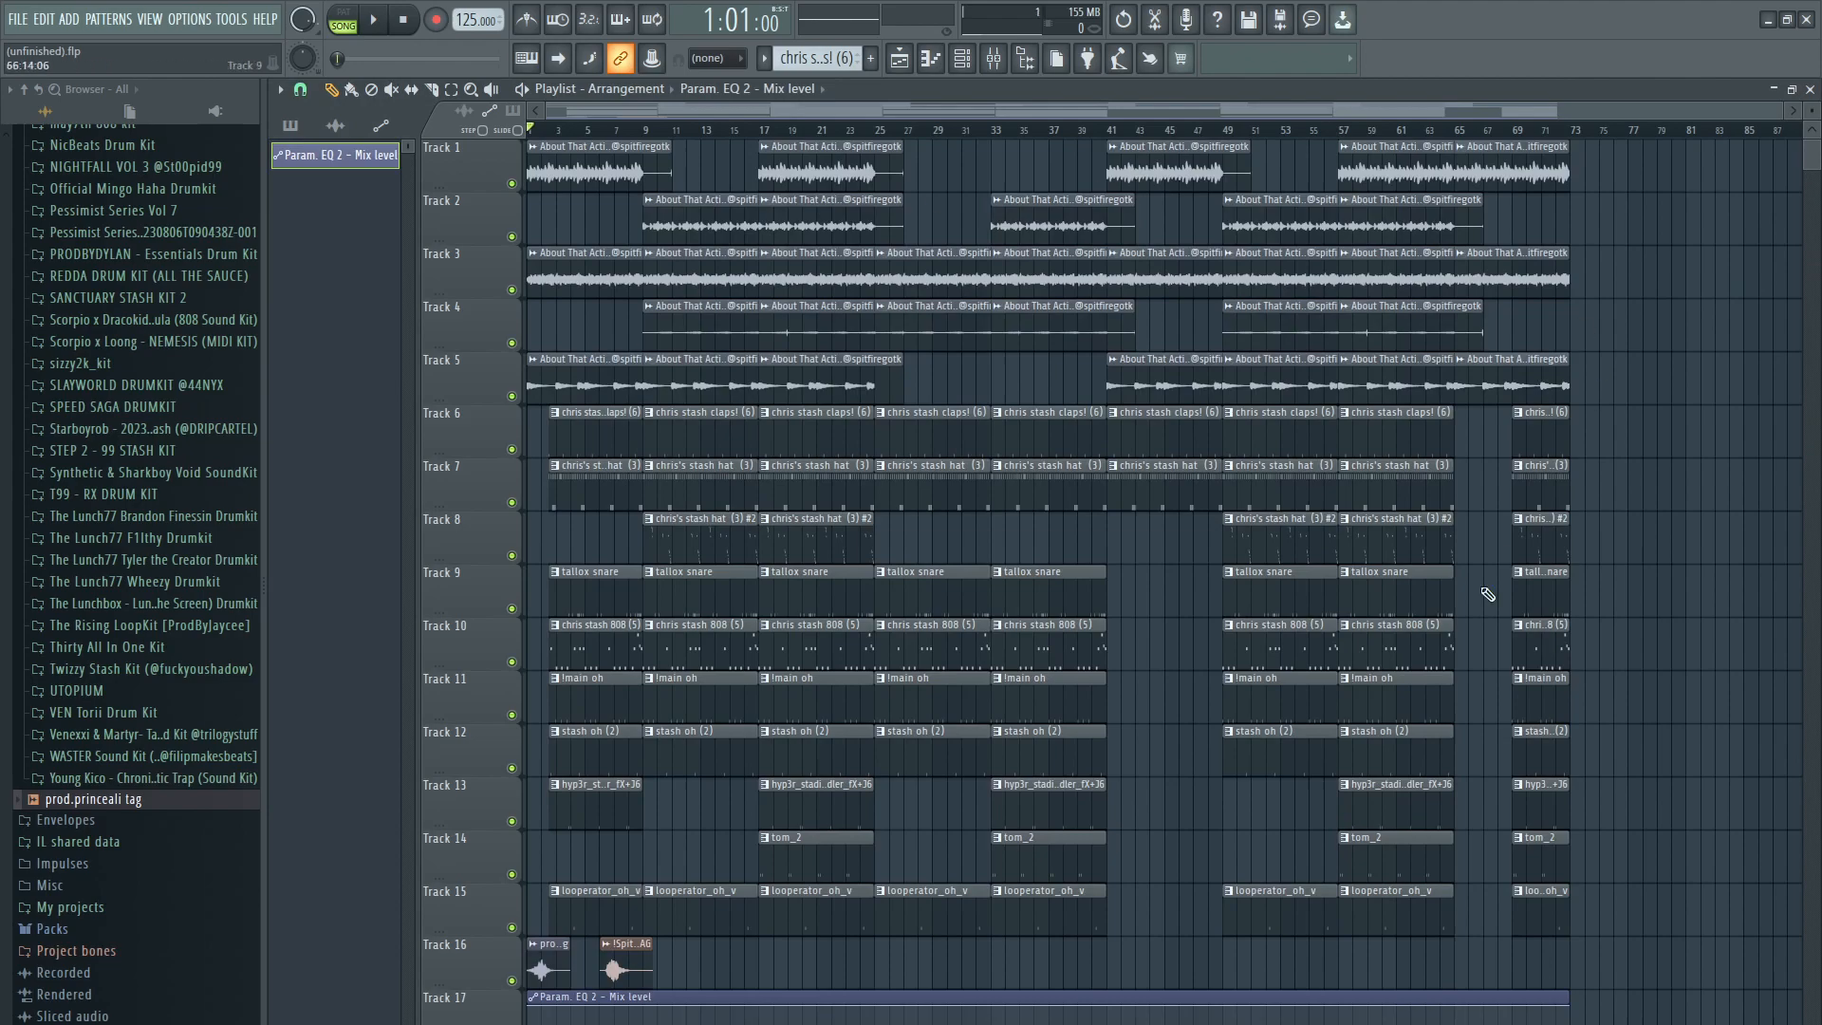
{"action": "scroll", "coordinate": [522, 890], "scroll_direction": "up", "scroll_amount": 8}
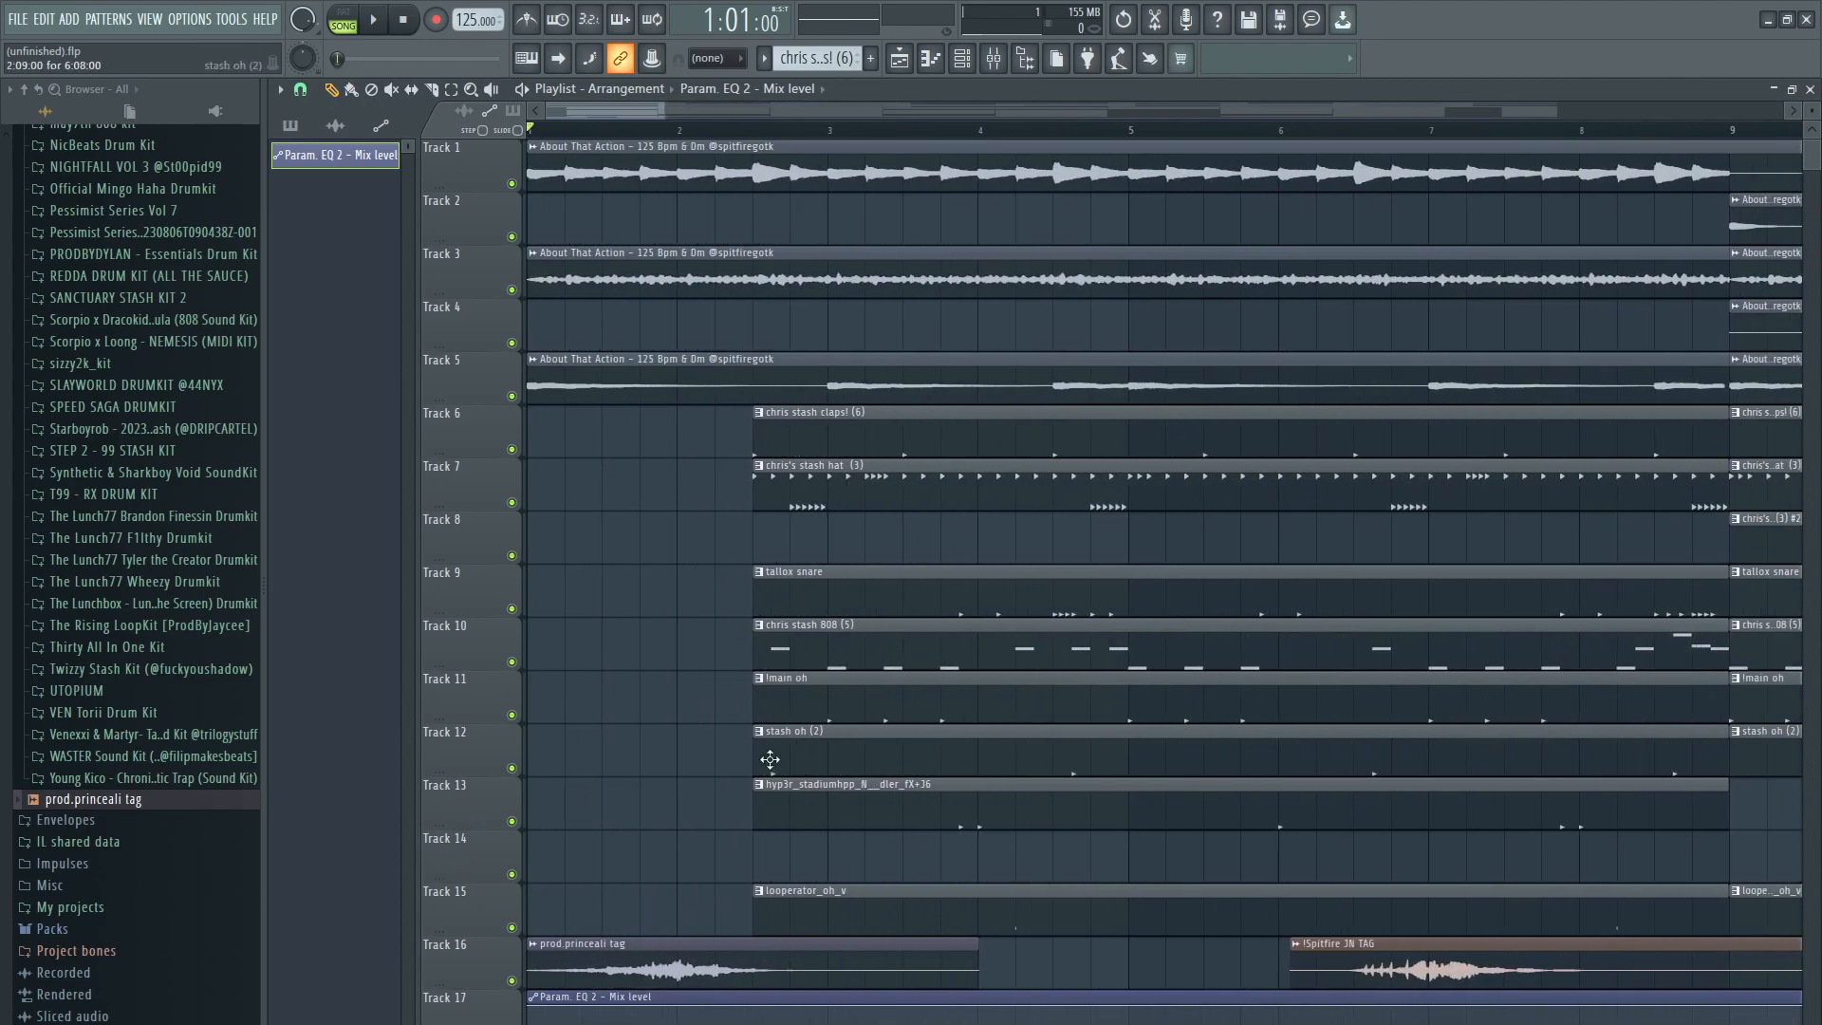
{"action": "scroll", "coordinate": [689, 872], "scroll_direction": "down", "scroll_amount": 2}
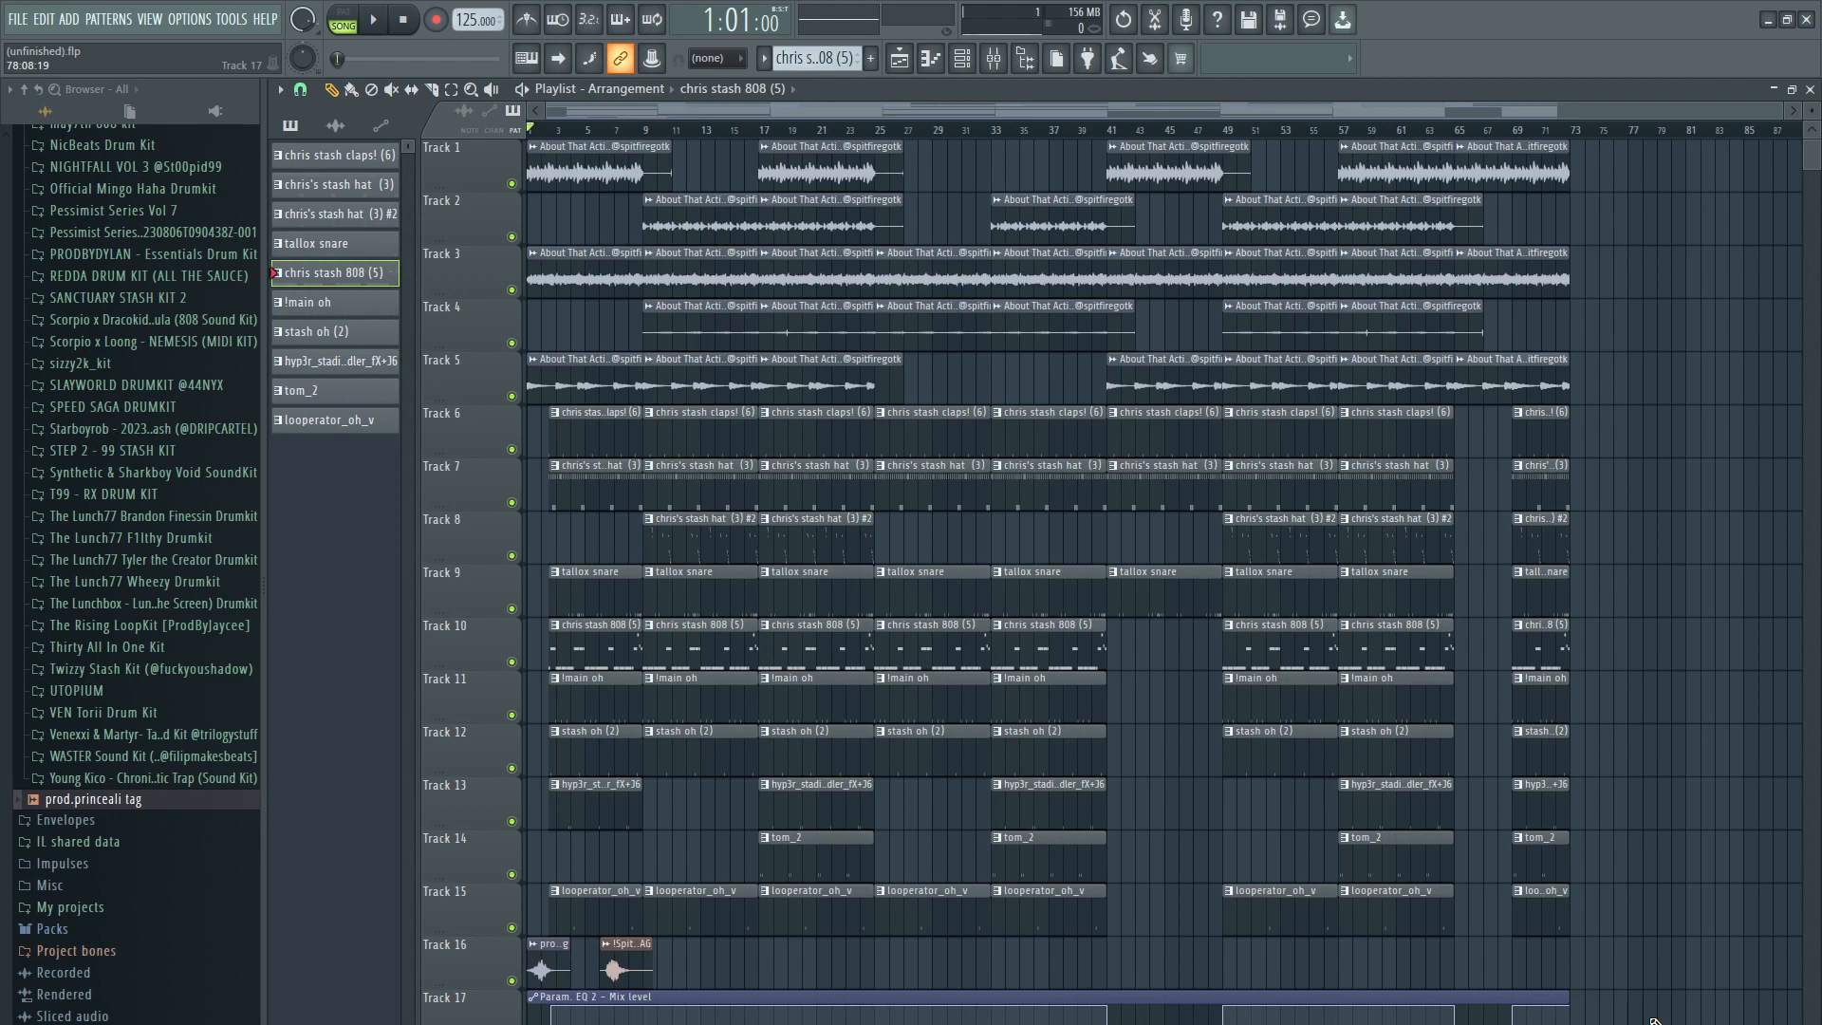
{"action": "key", "text": "space"}
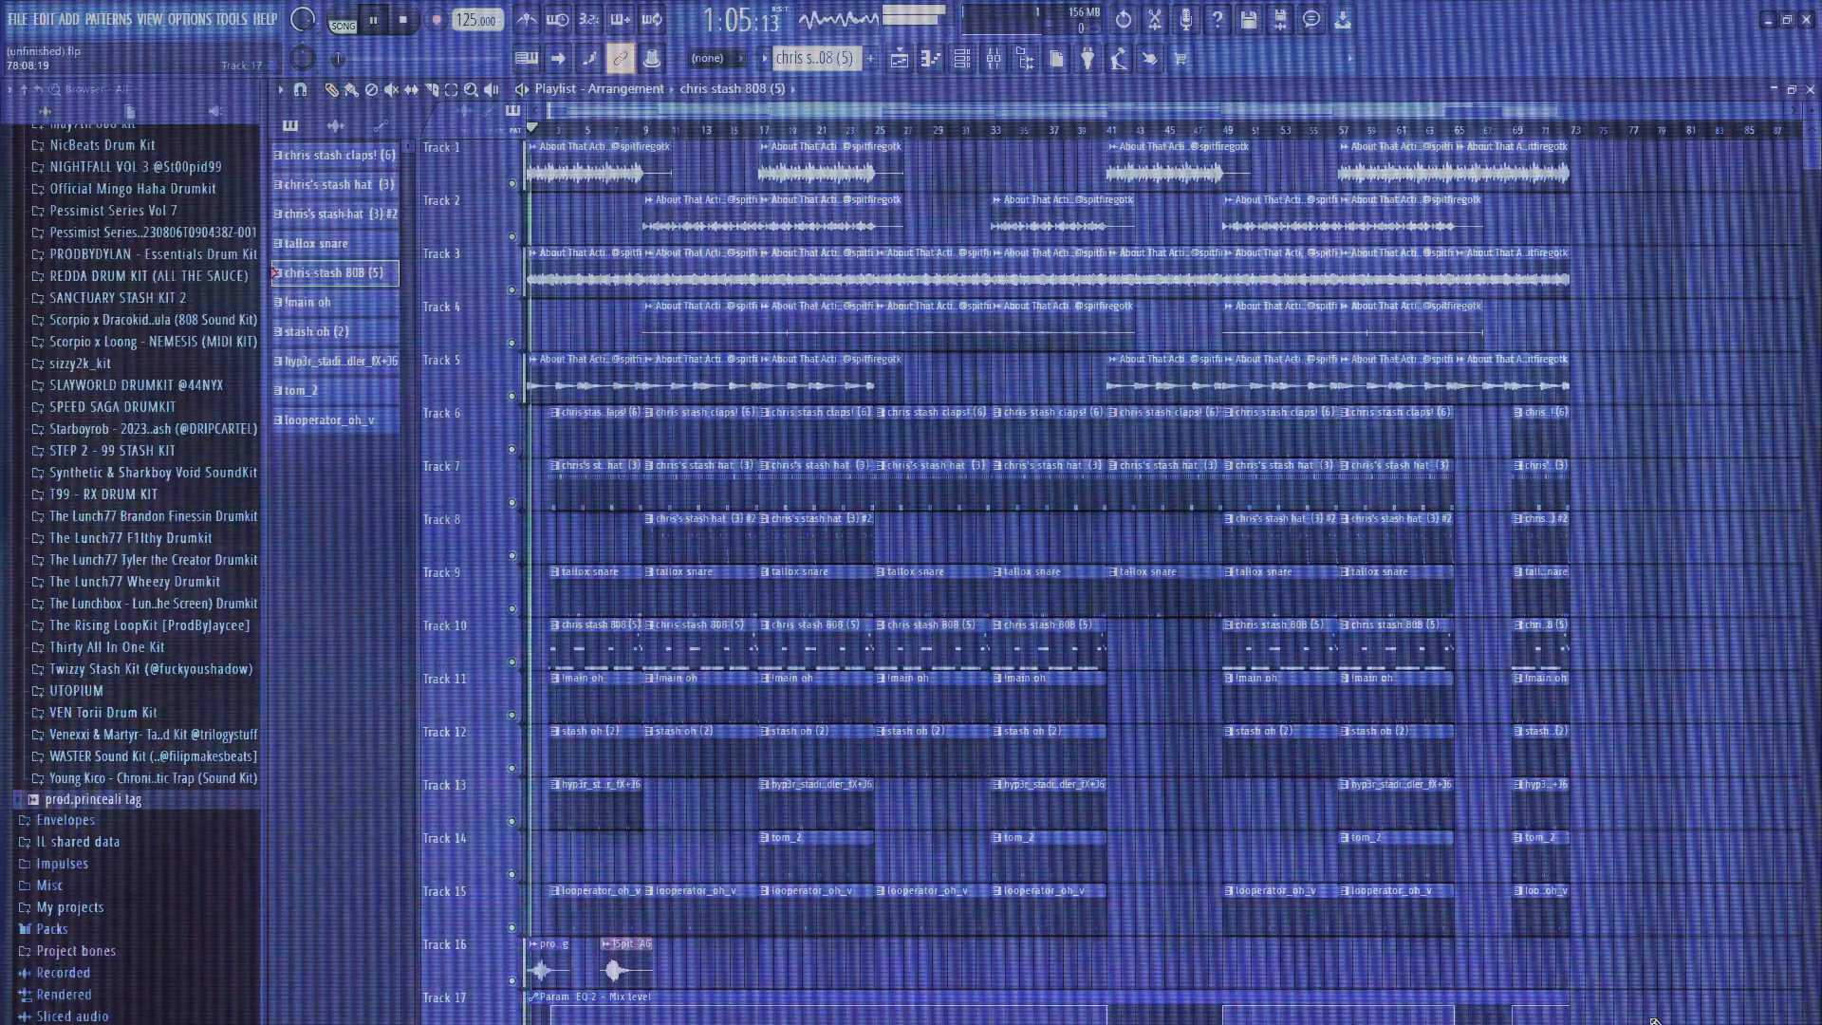